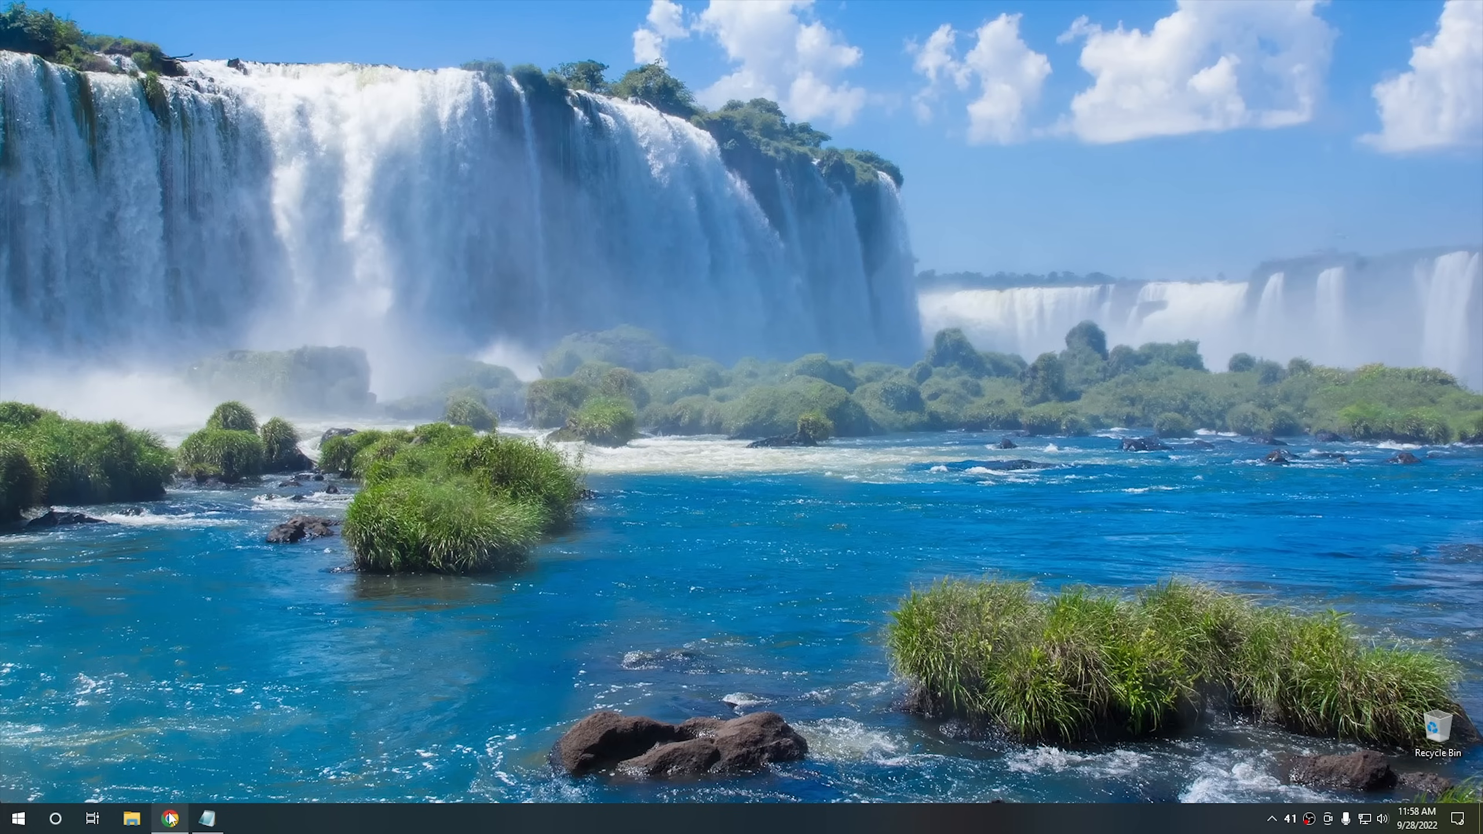
# Switch to Chrome and download Winaero Tweaker from the download section of its winaero.com page.
pyautogui.click(170, 818)
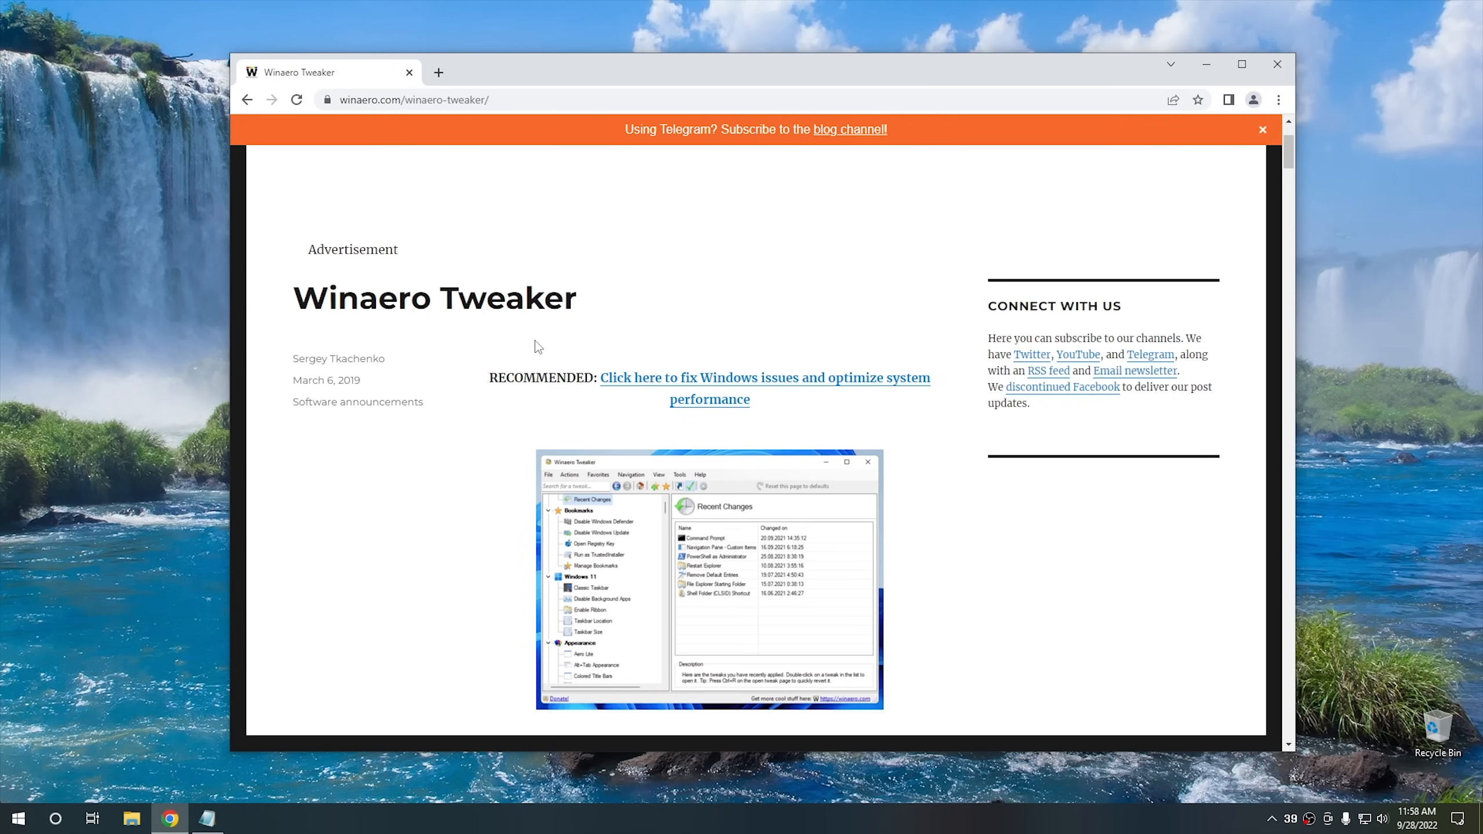
pyautogui.scroll(-7, 509, 377)
pyautogui.scroll(-1, 510, 382)
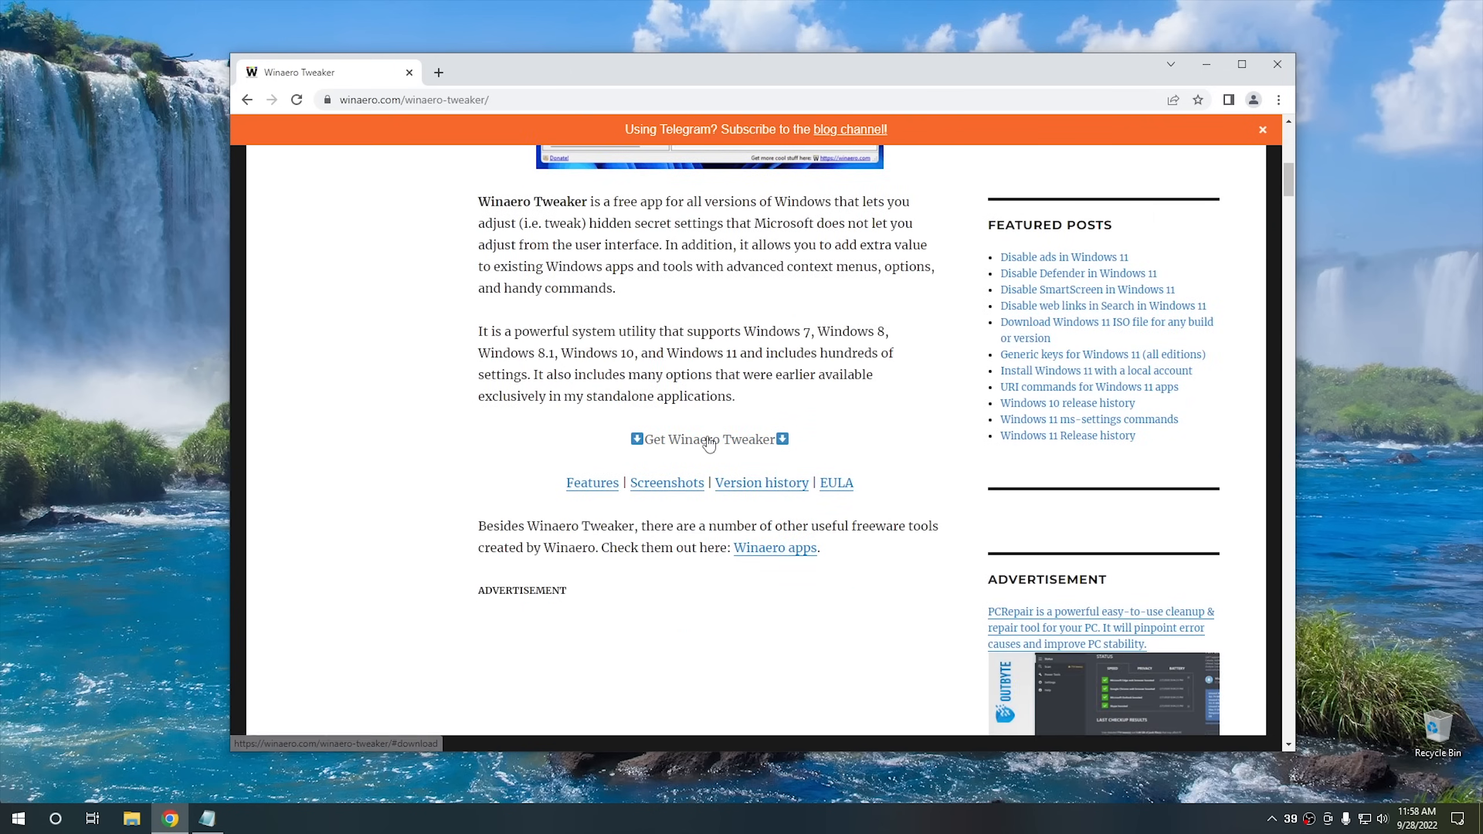
pyautogui.click(706, 439)
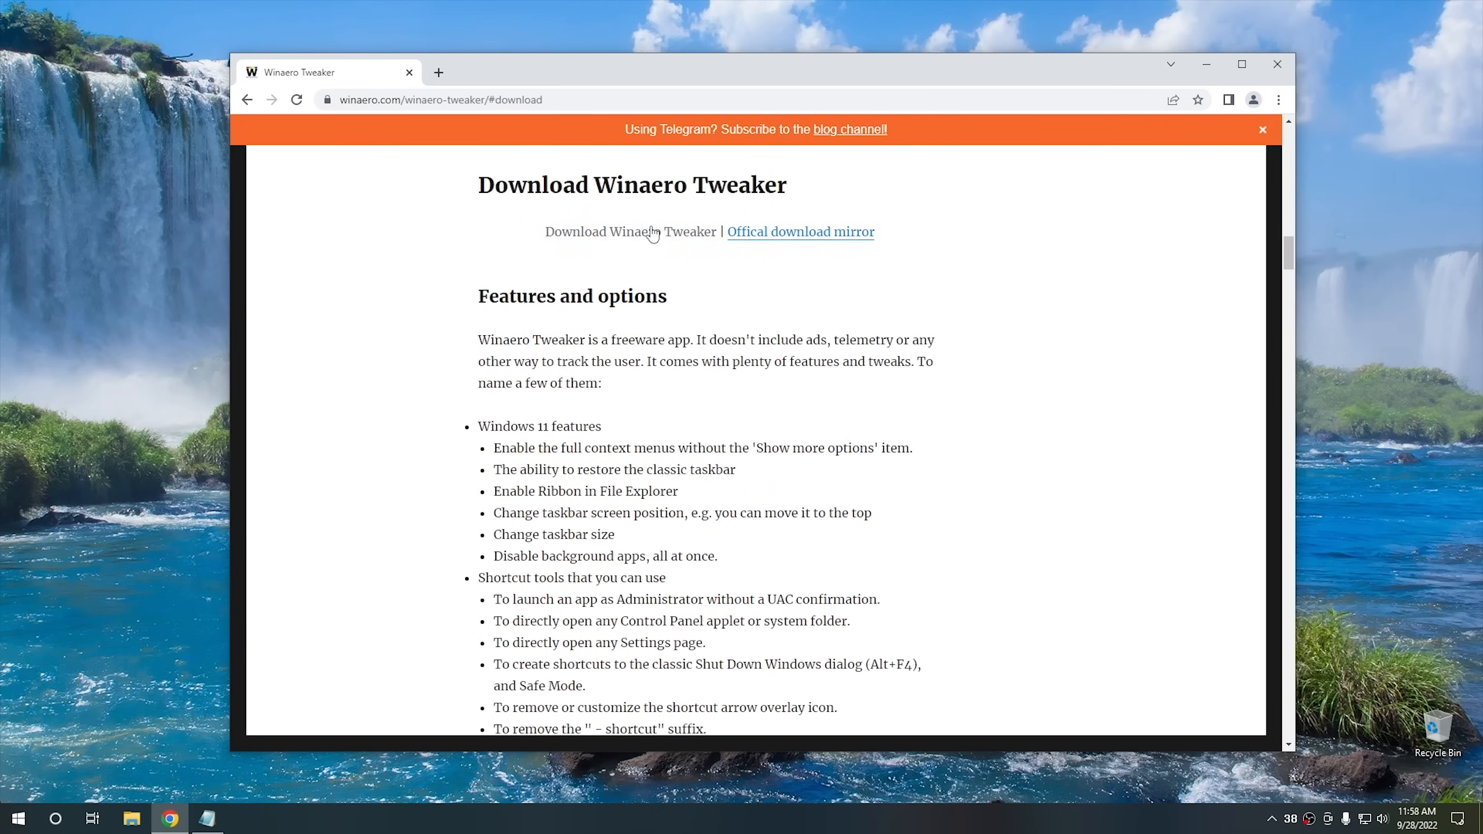
pyautogui.click(615, 236)
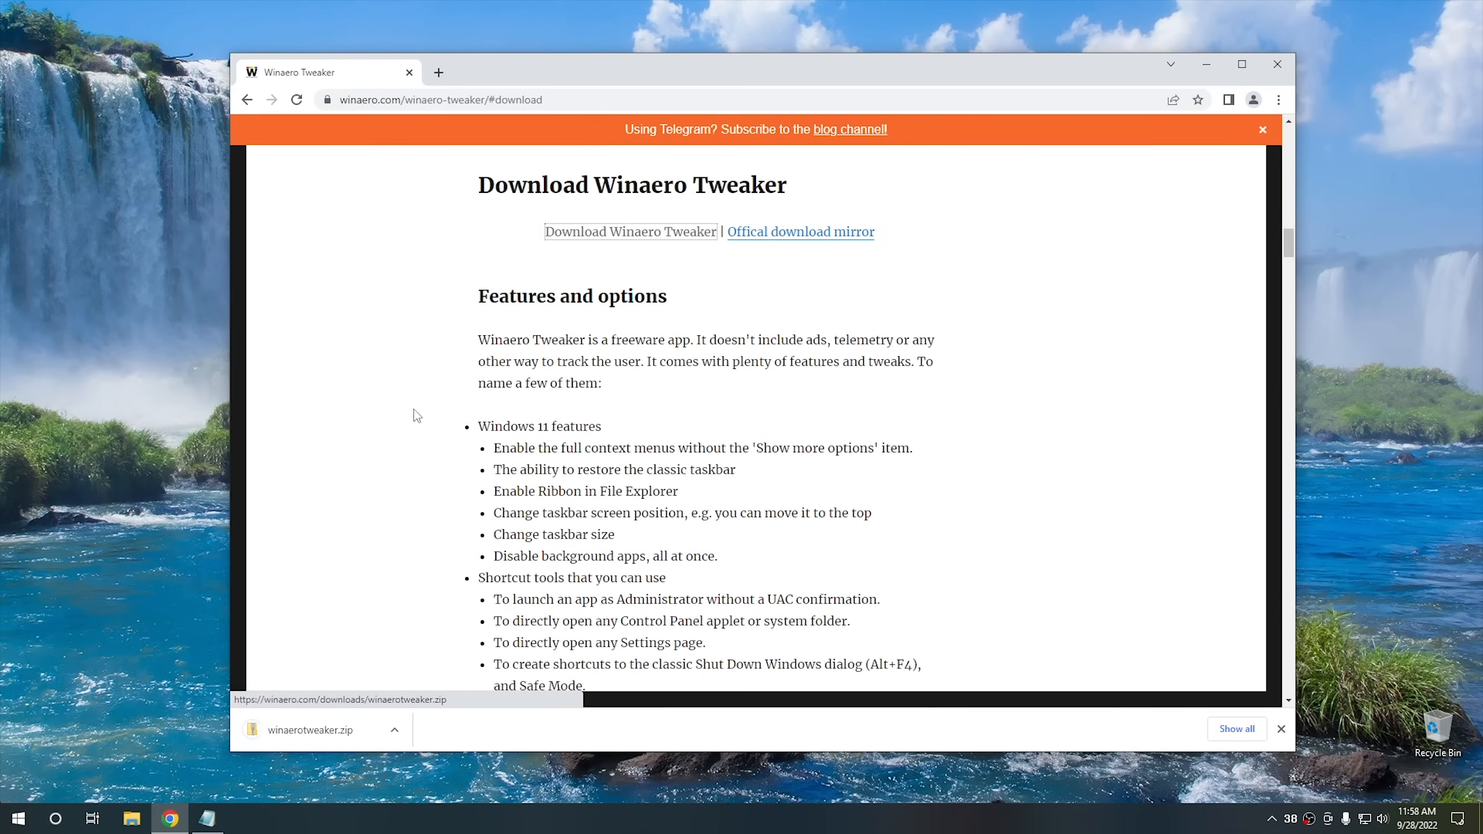
# Show the downloaded winaerotweaker.zip in its folder and close the browser.
pyautogui.click(395, 729)
pyautogui.click(439, 677)
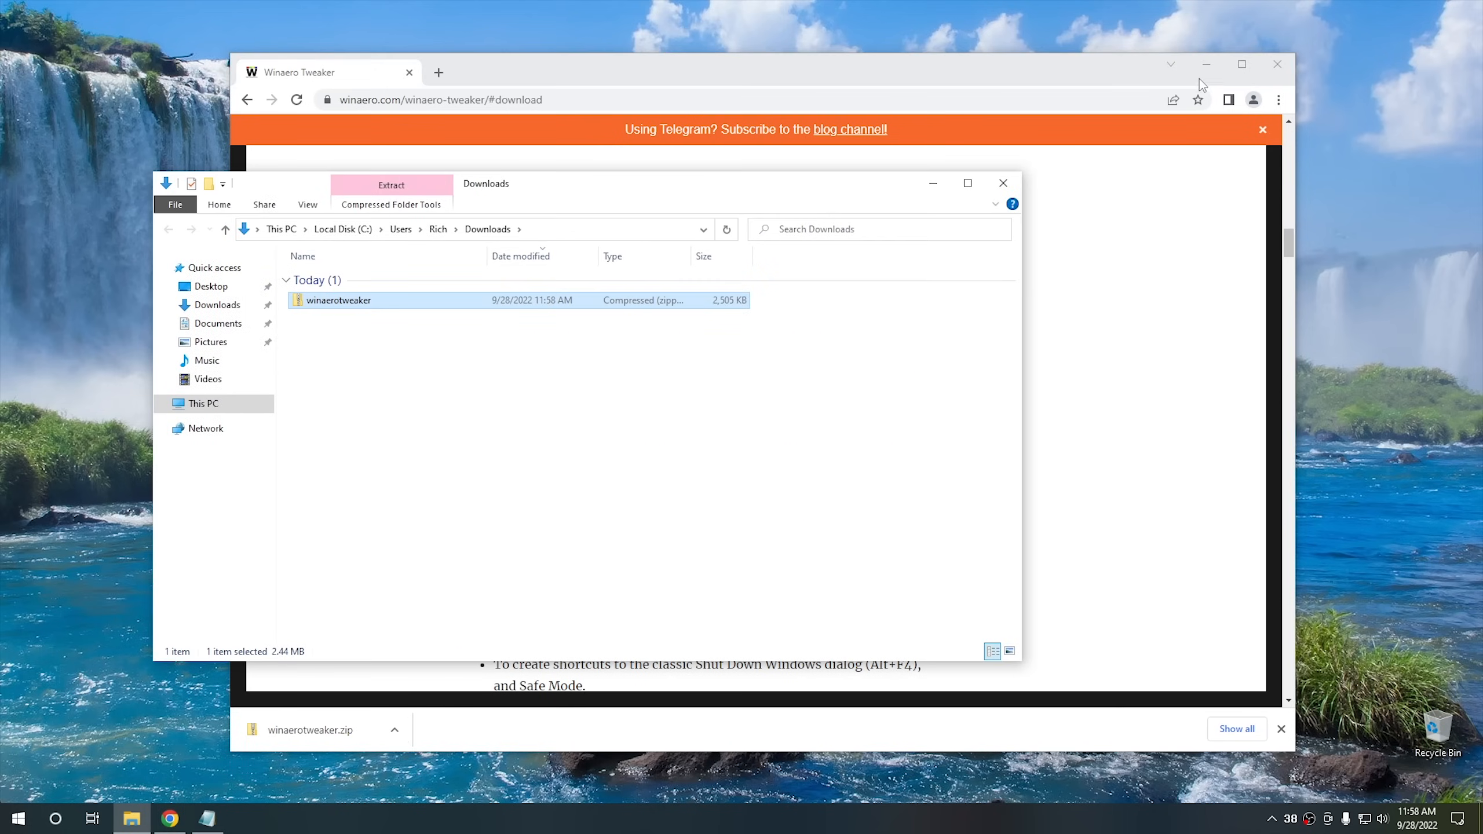
pyautogui.click(1286, 68)
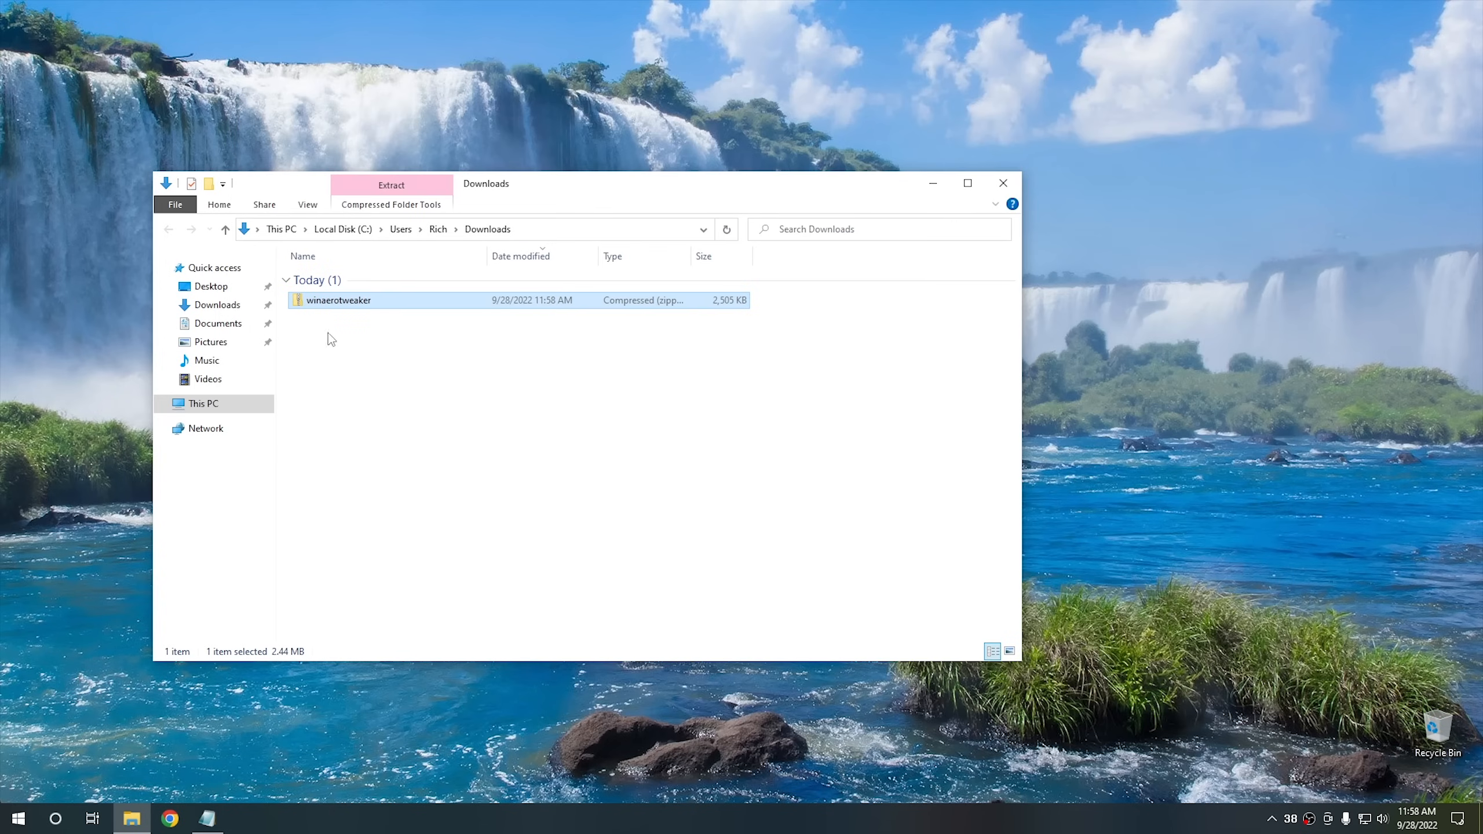
# Extract all files of the winaerotweaker archive to the suggested folder in Downloads.
pyautogui.rightClick(330, 301)
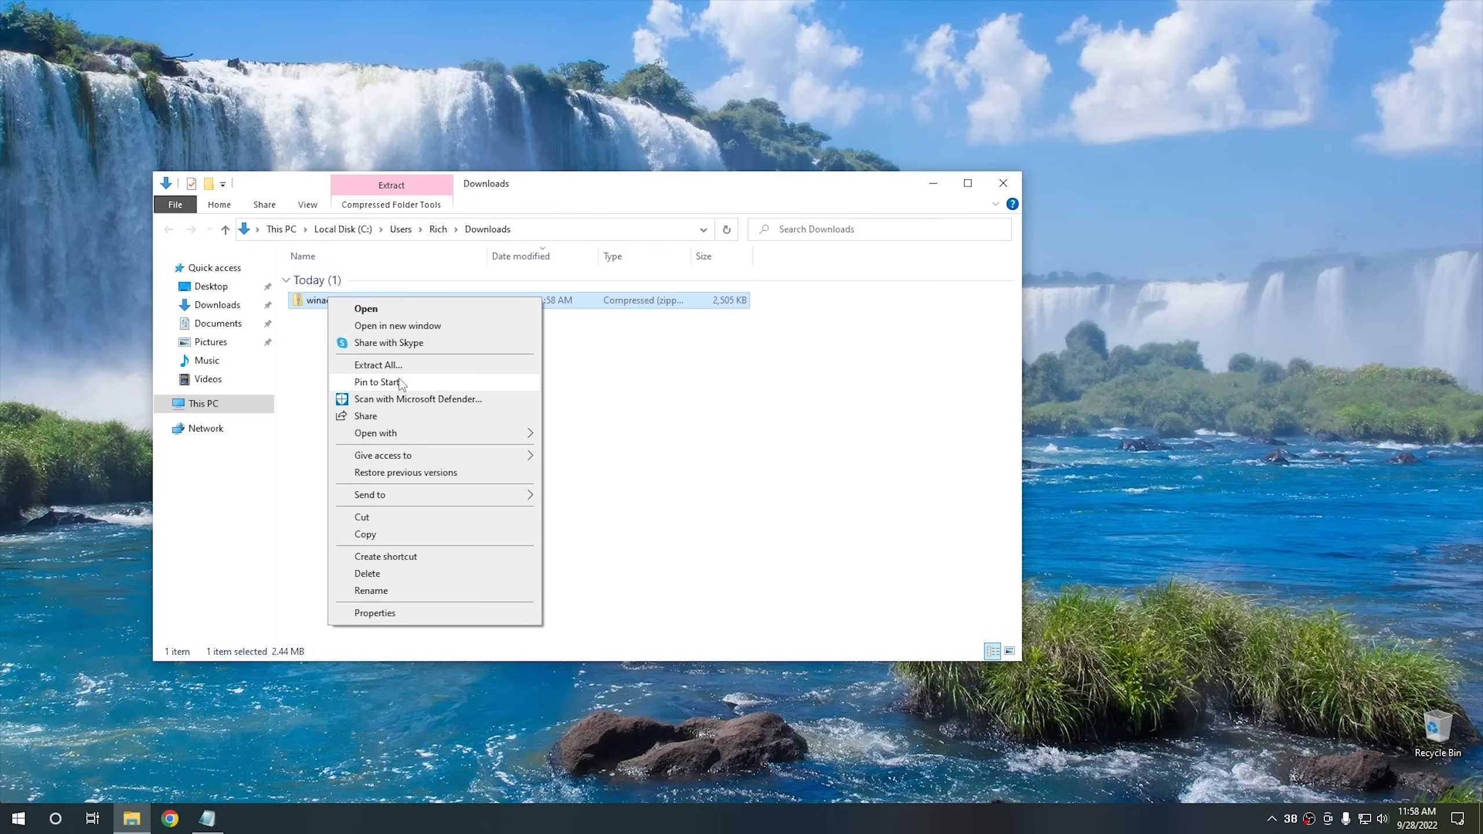
pyautogui.click(400, 365)
pyautogui.click(881, 558)
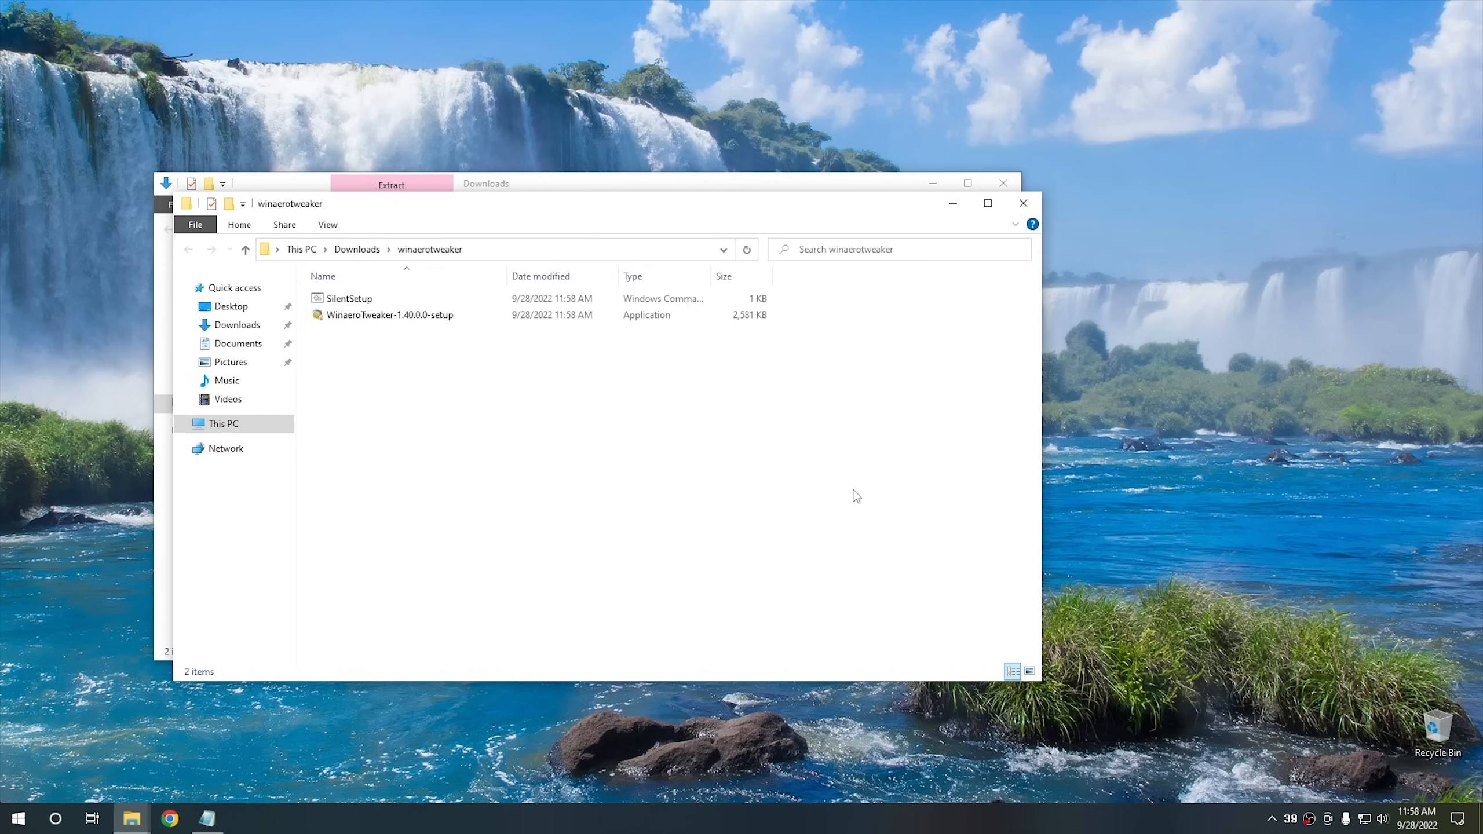
# Run WinaeroTweaker-1.40.0.0-setup, bypassing the SmartScreen block and allowing it to make changes to the device.
pyautogui.doubleClick(388, 319)
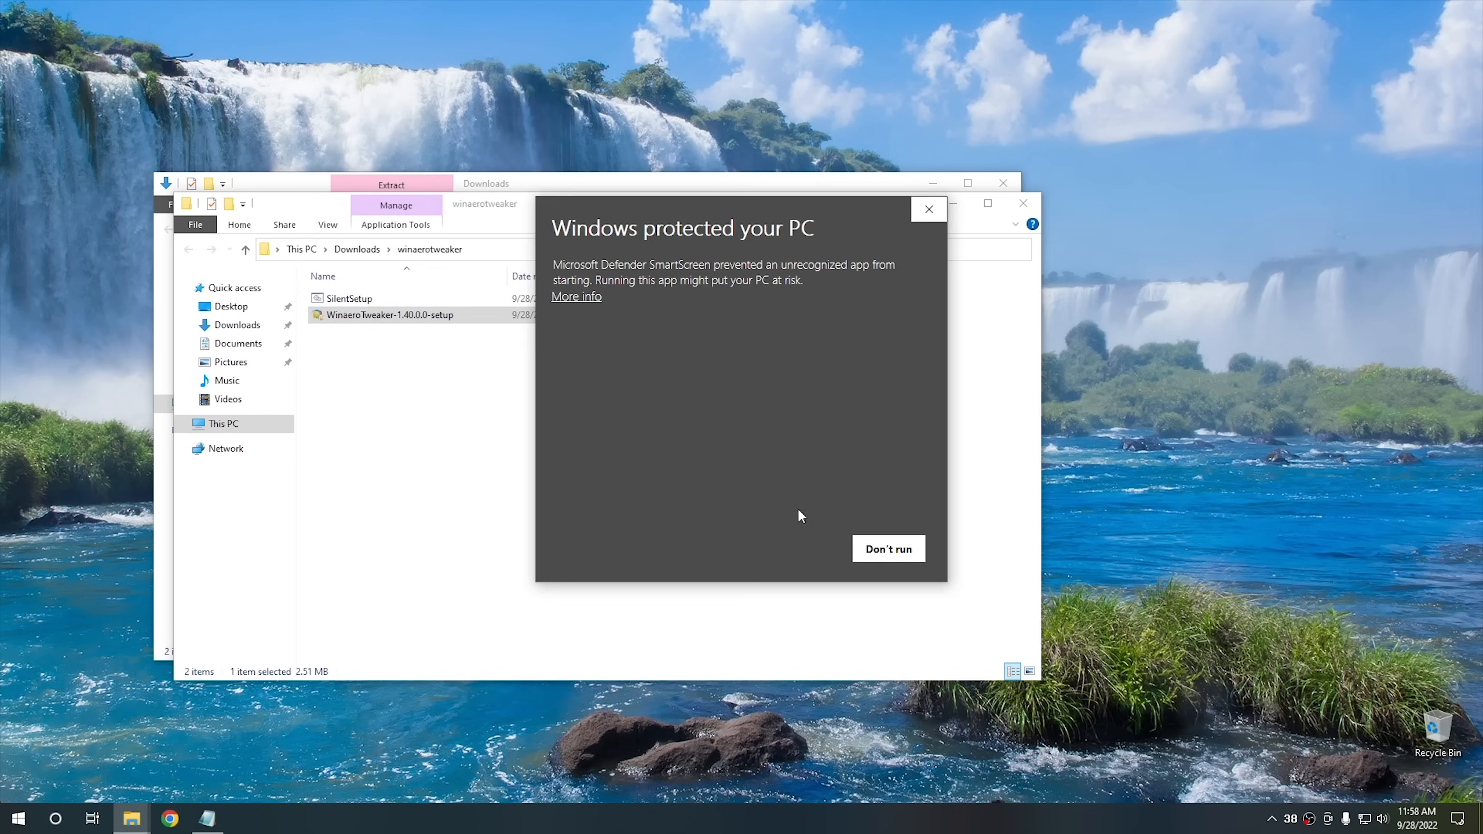
pyautogui.click(577, 297)
pyautogui.click(791, 555)
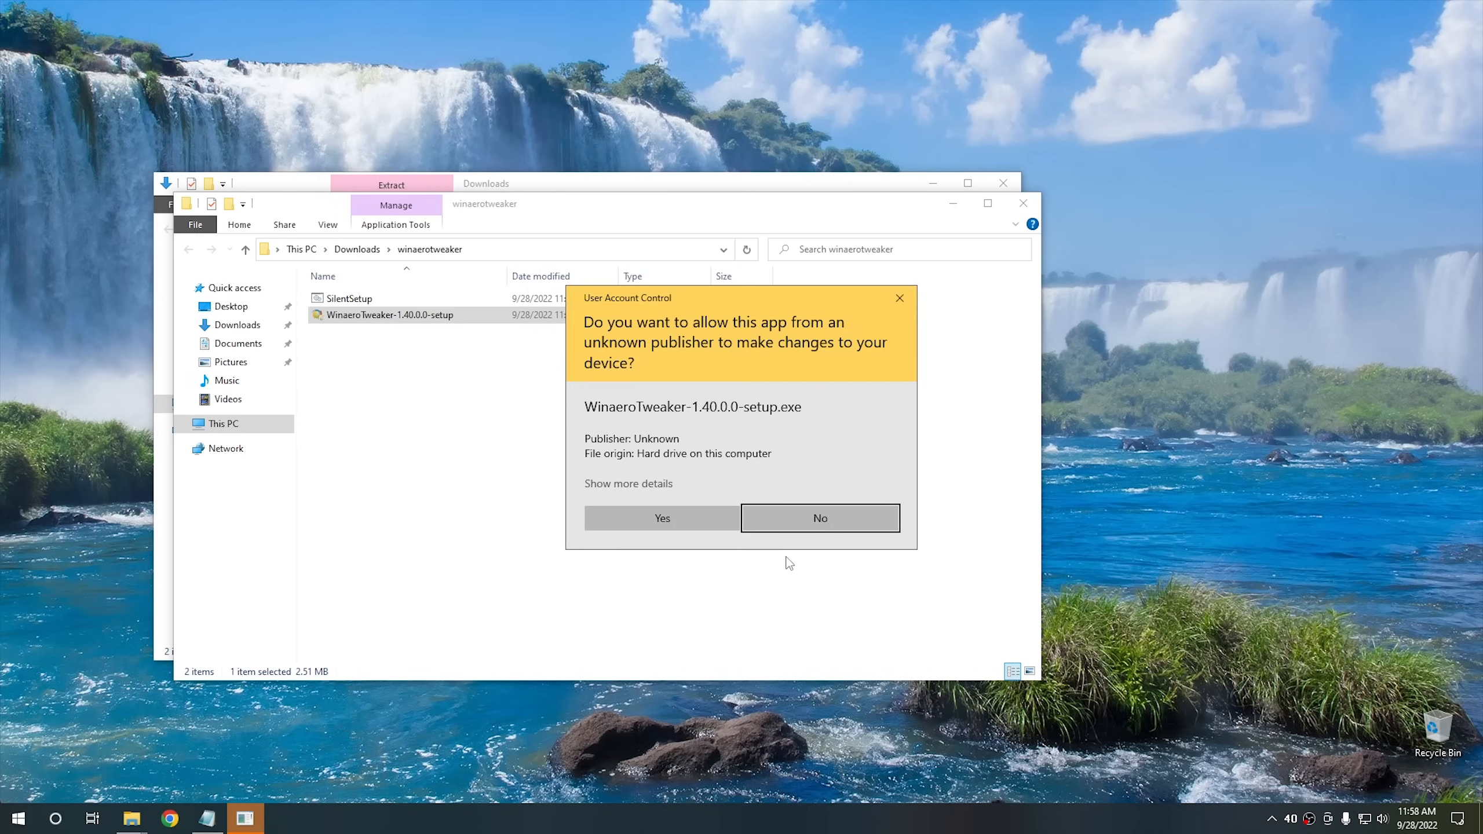
pyautogui.click(659, 517)
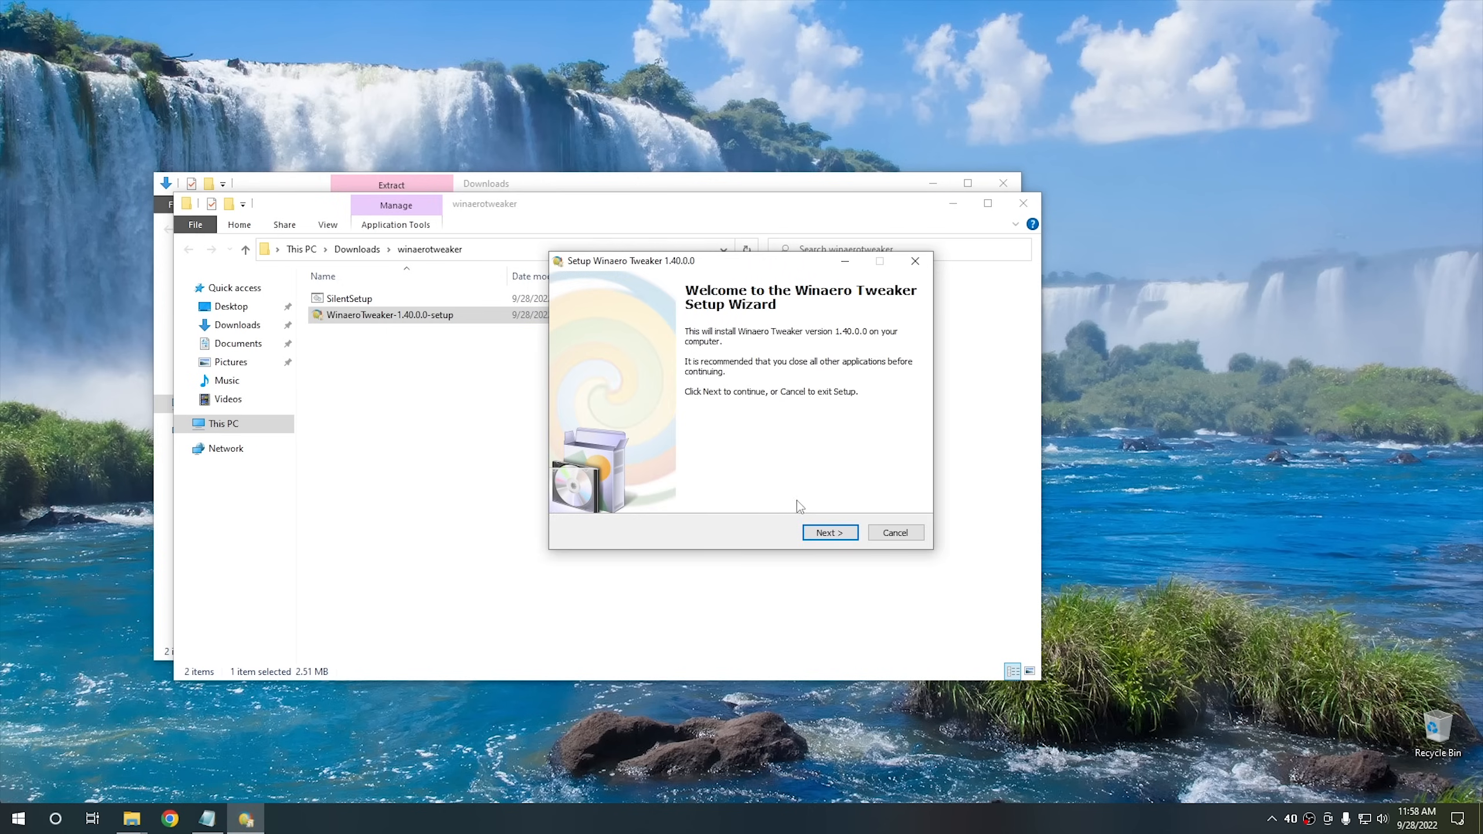
# Choose Portable mode (just extract files) as the setup type and accept the license agreement.
pyautogui.click(829, 533)
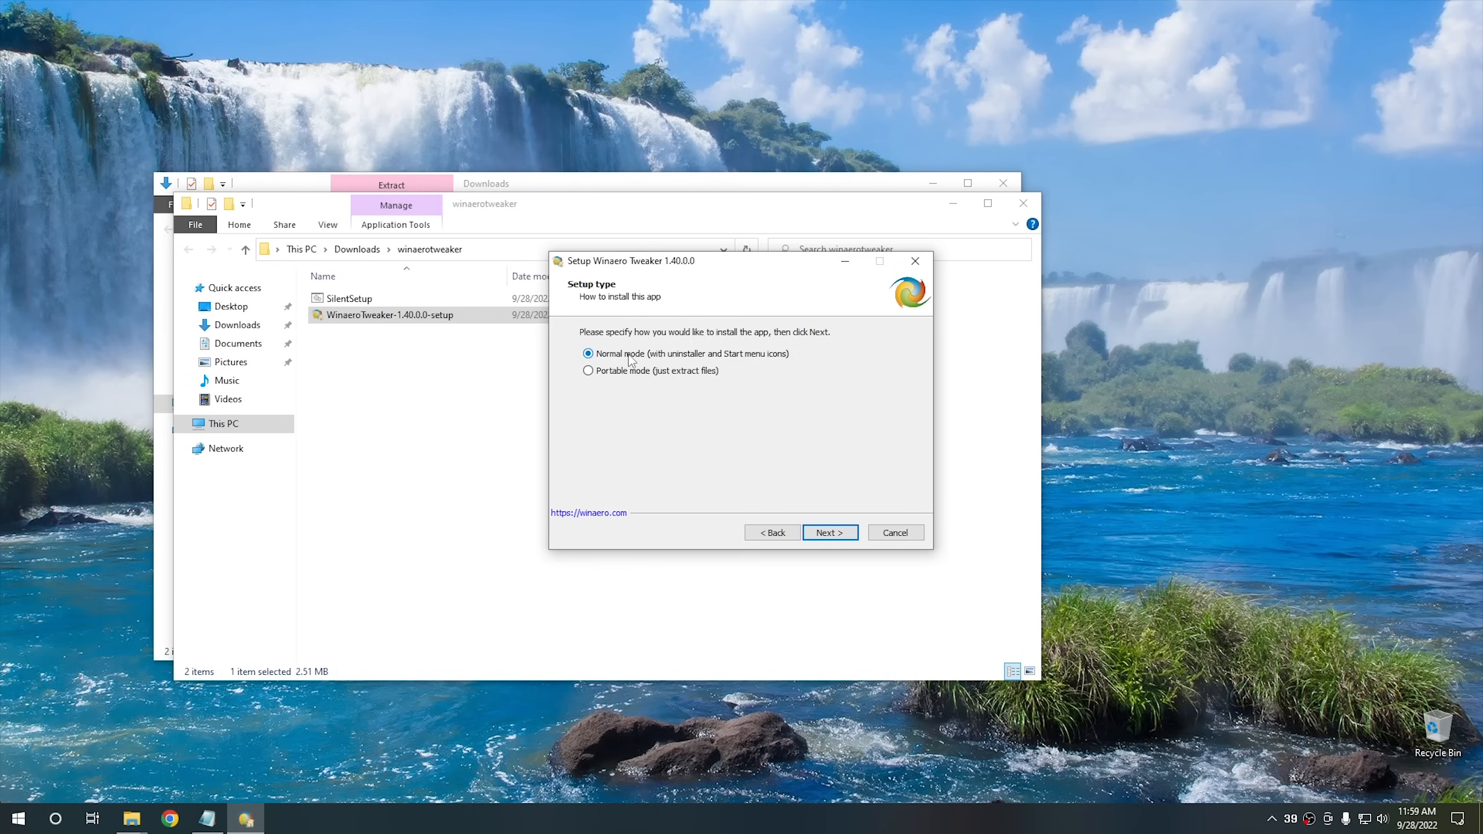
pyautogui.click(616, 371)
pyautogui.click(830, 532)
pyautogui.click(633, 487)
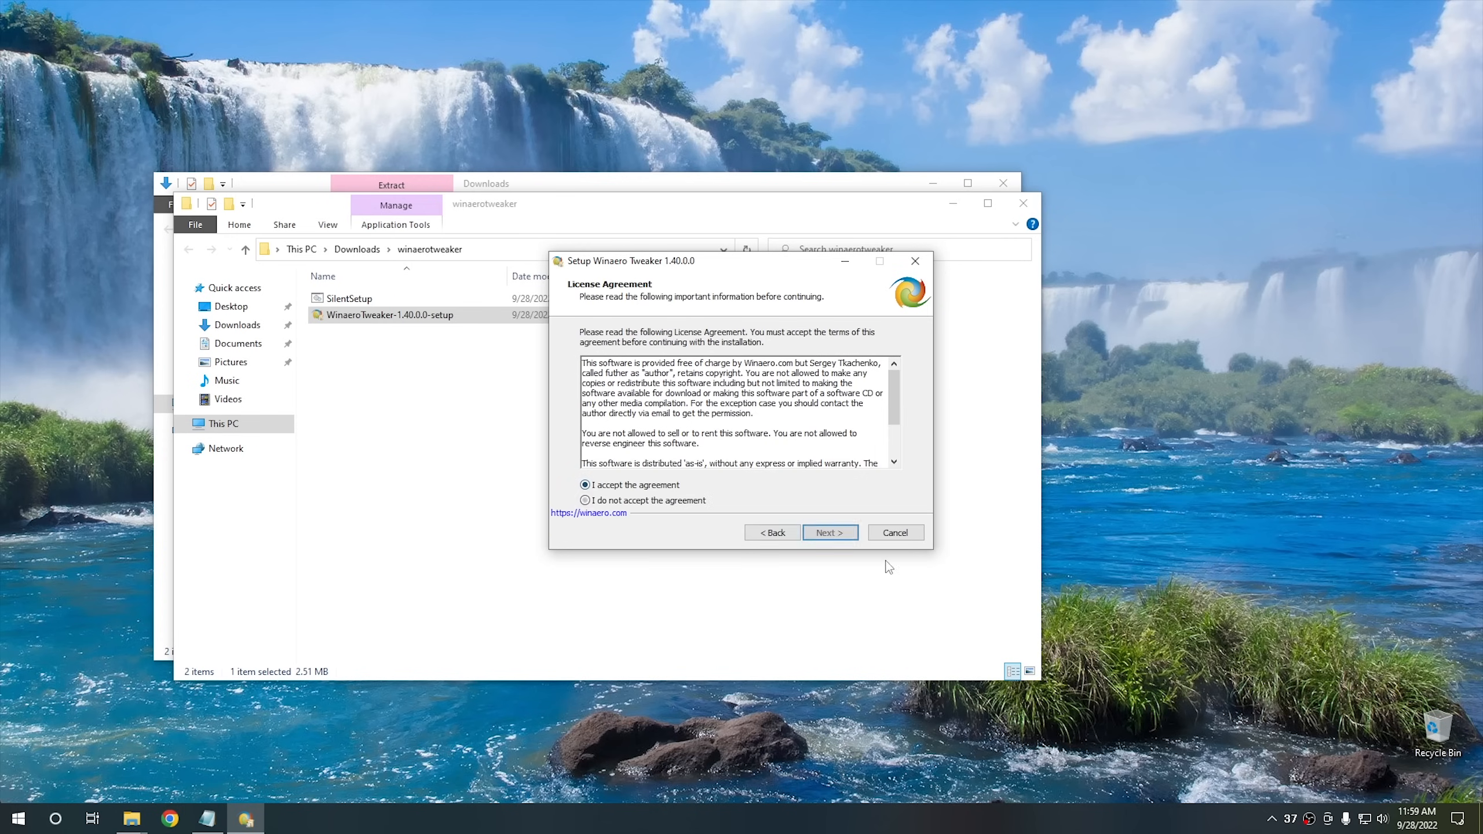
pyautogui.click(830, 533)
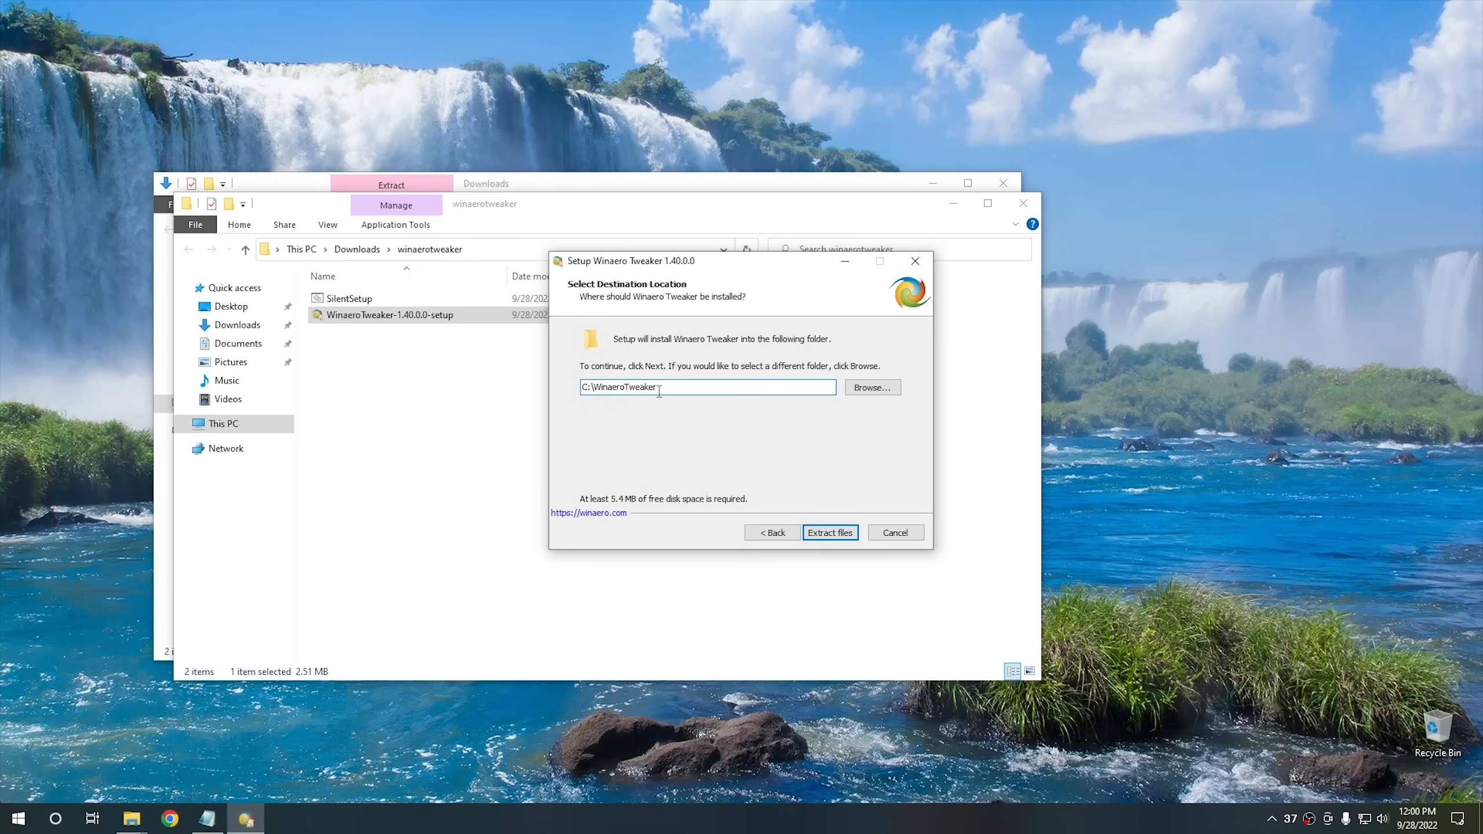
# Set the destination to a Winaero Tweaker folder on the user's Desktop, extract the files there and finish the setup.
pyautogui.click(871, 389)
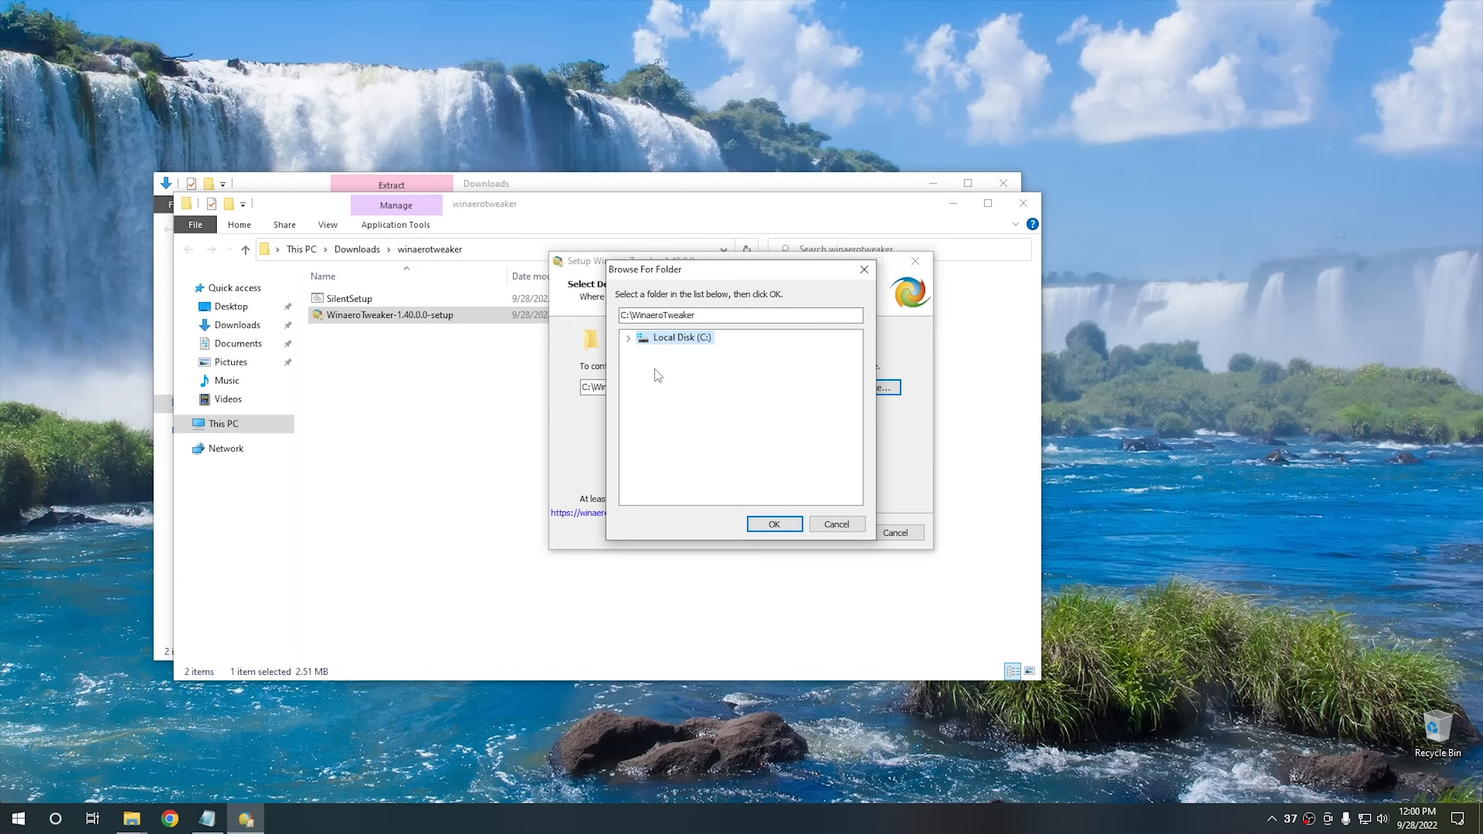
pyautogui.click(627, 338)
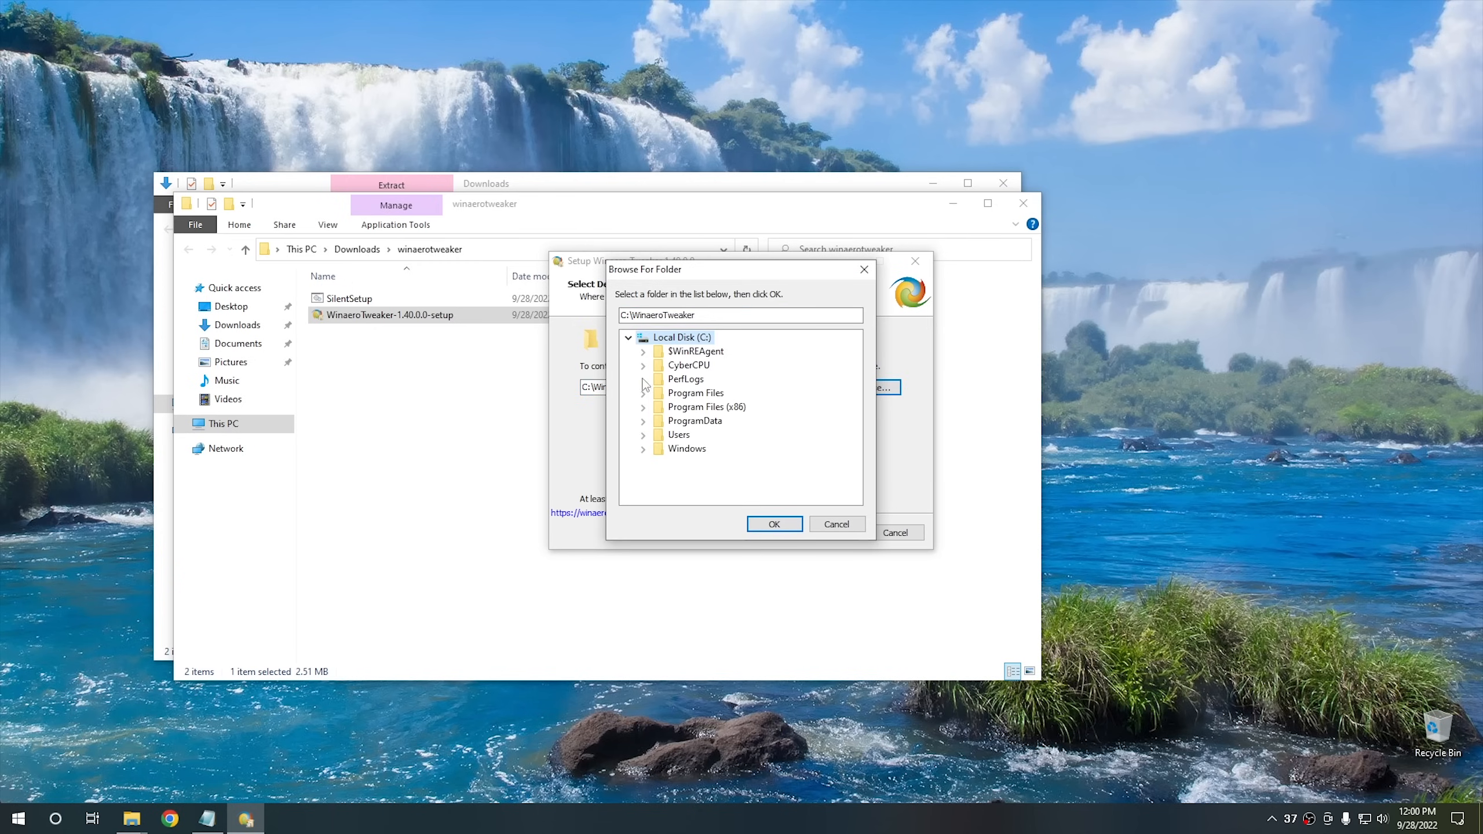
pyautogui.click(644, 435)
pyautogui.click(659, 477)
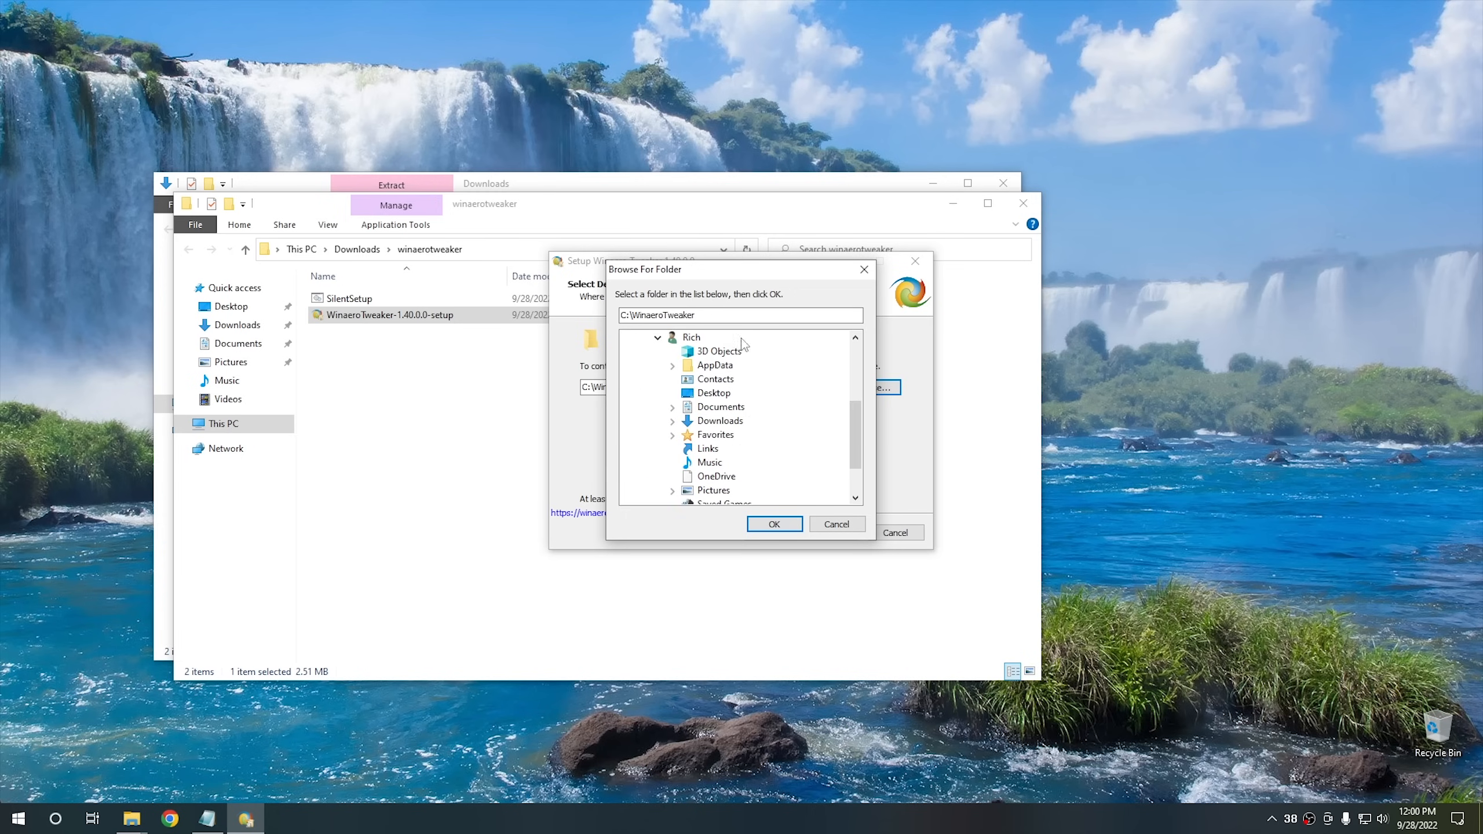
pyautogui.click(715, 393)
pyautogui.click(771, 524)
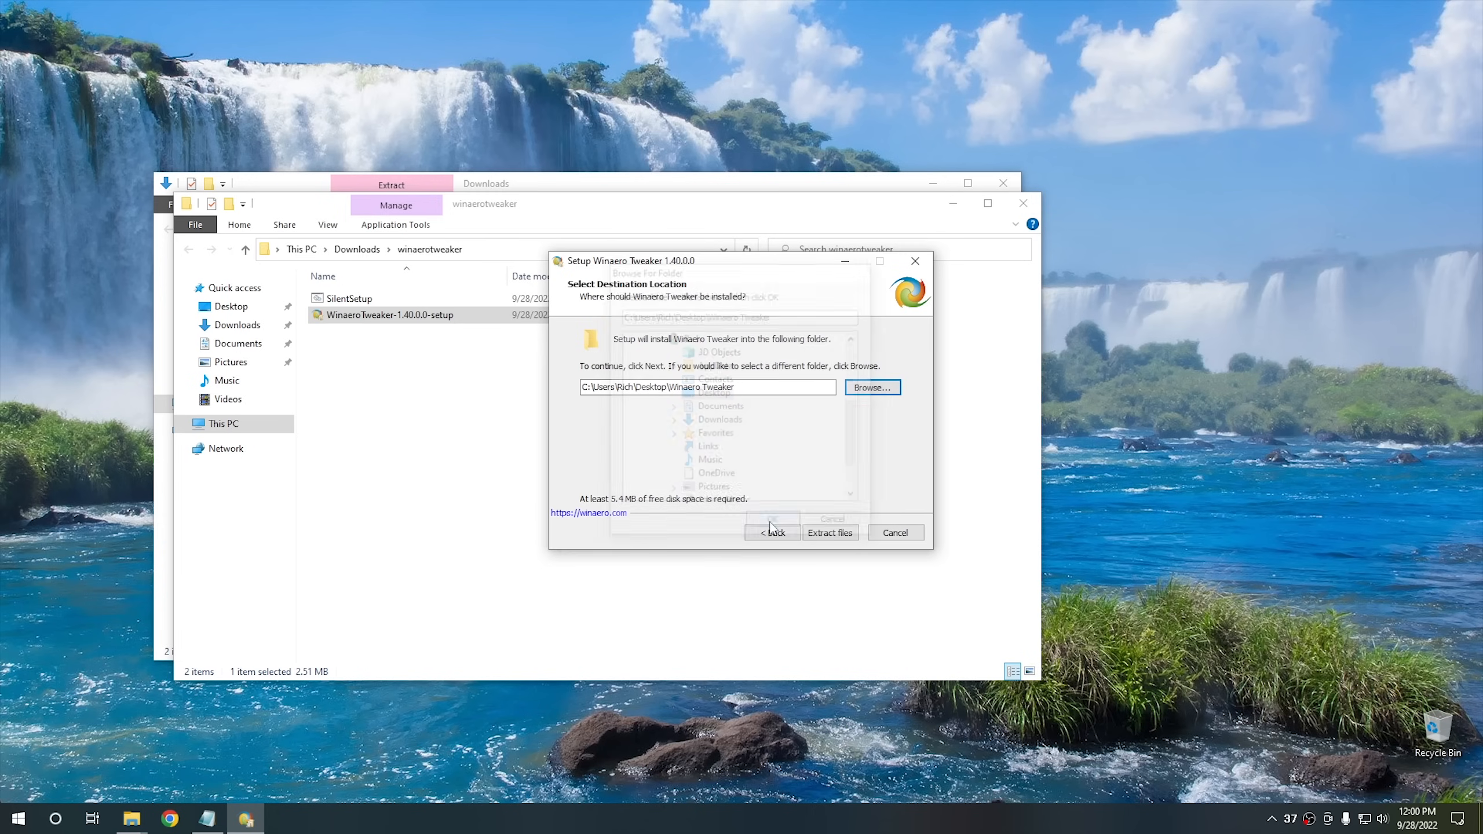
pyautogui.click(829, 532)
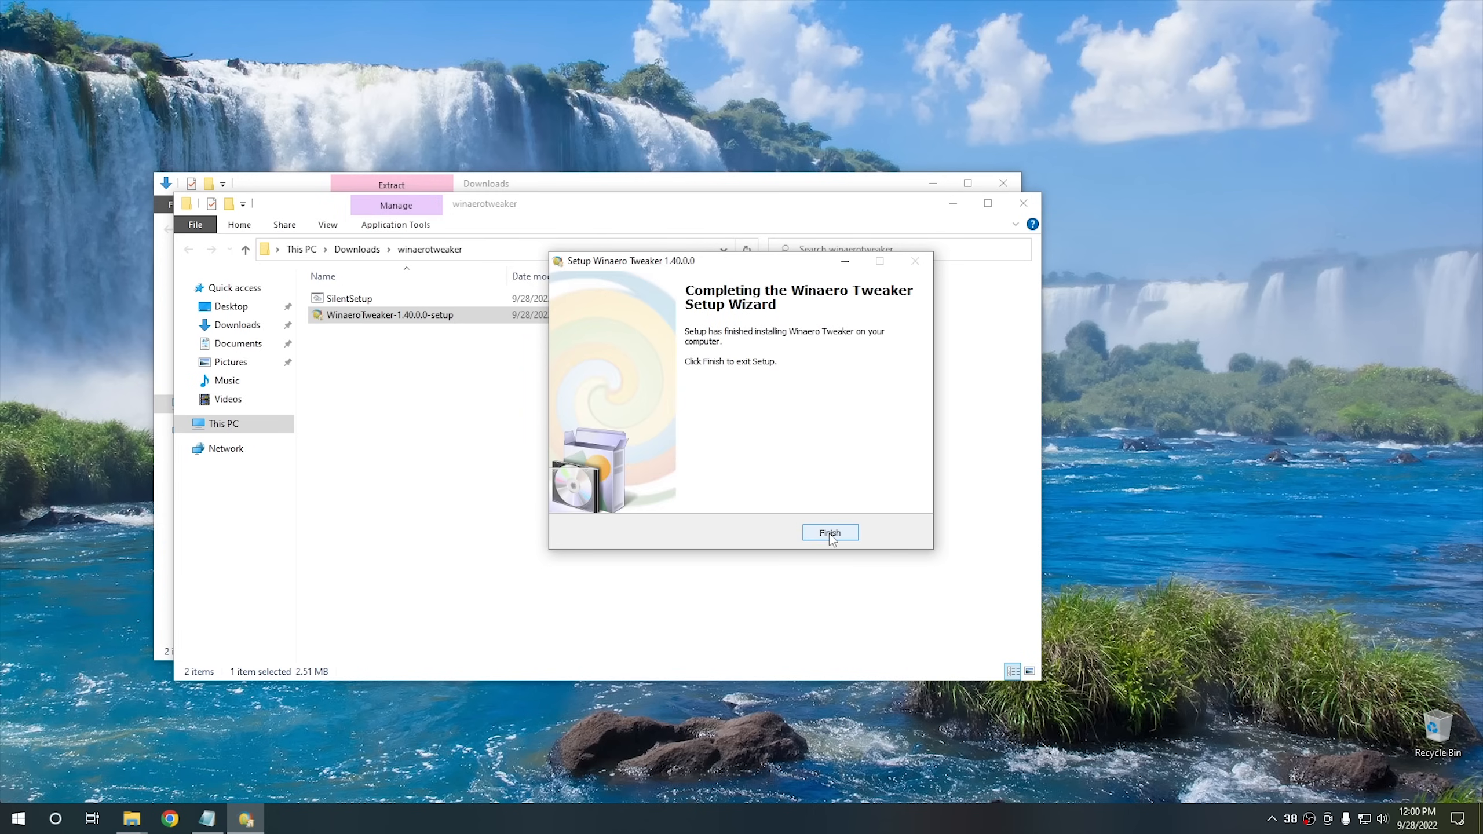
pyautogui.click(829, 532)
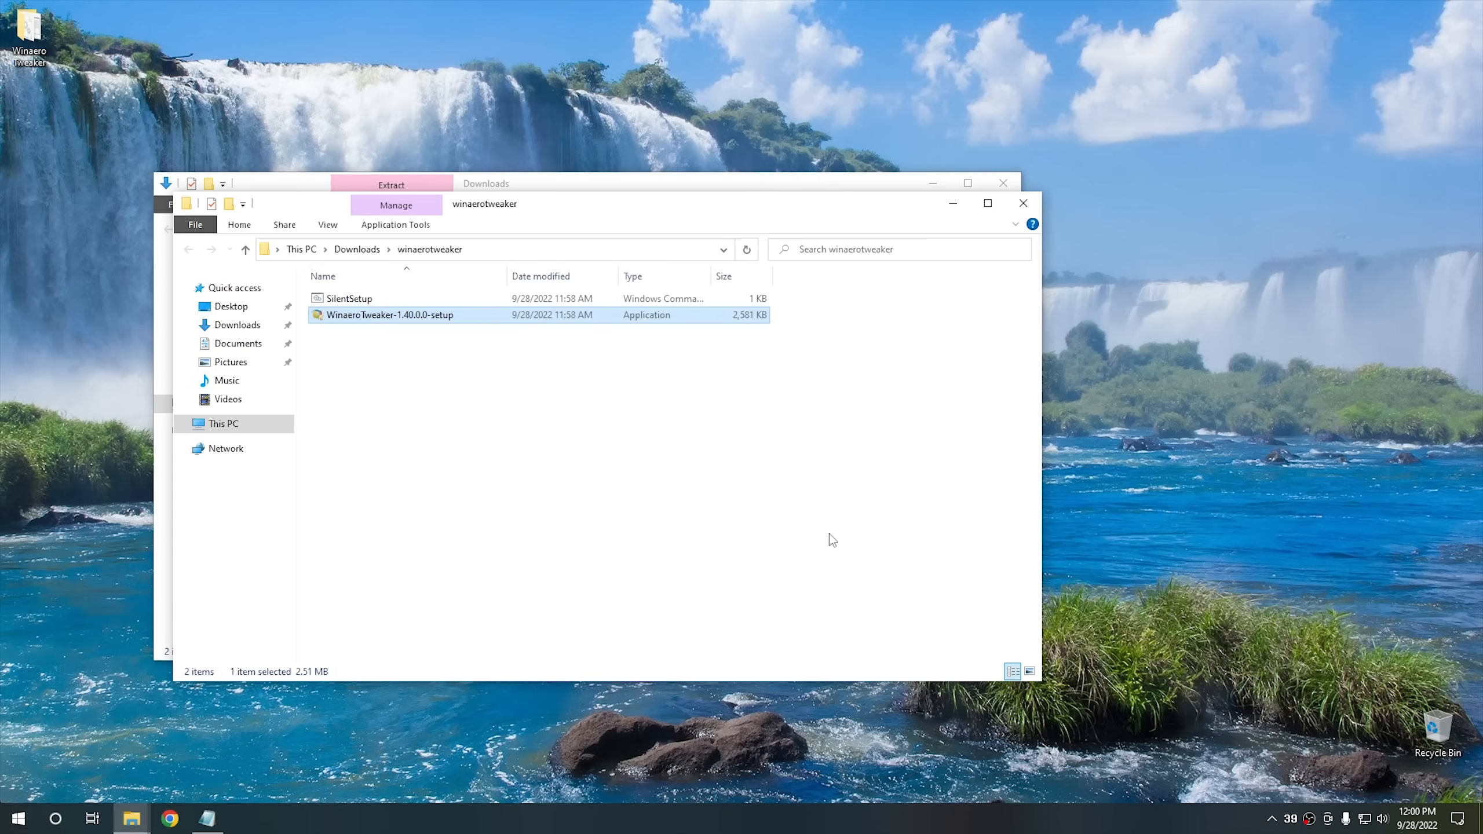
# Close both File Explorer windows and move the Winaero Tweaker folder icon away from the desktop's corner, onto the waterfall.
pyautogui.click(1023, 202)
pyautogui.click(1004, 183)
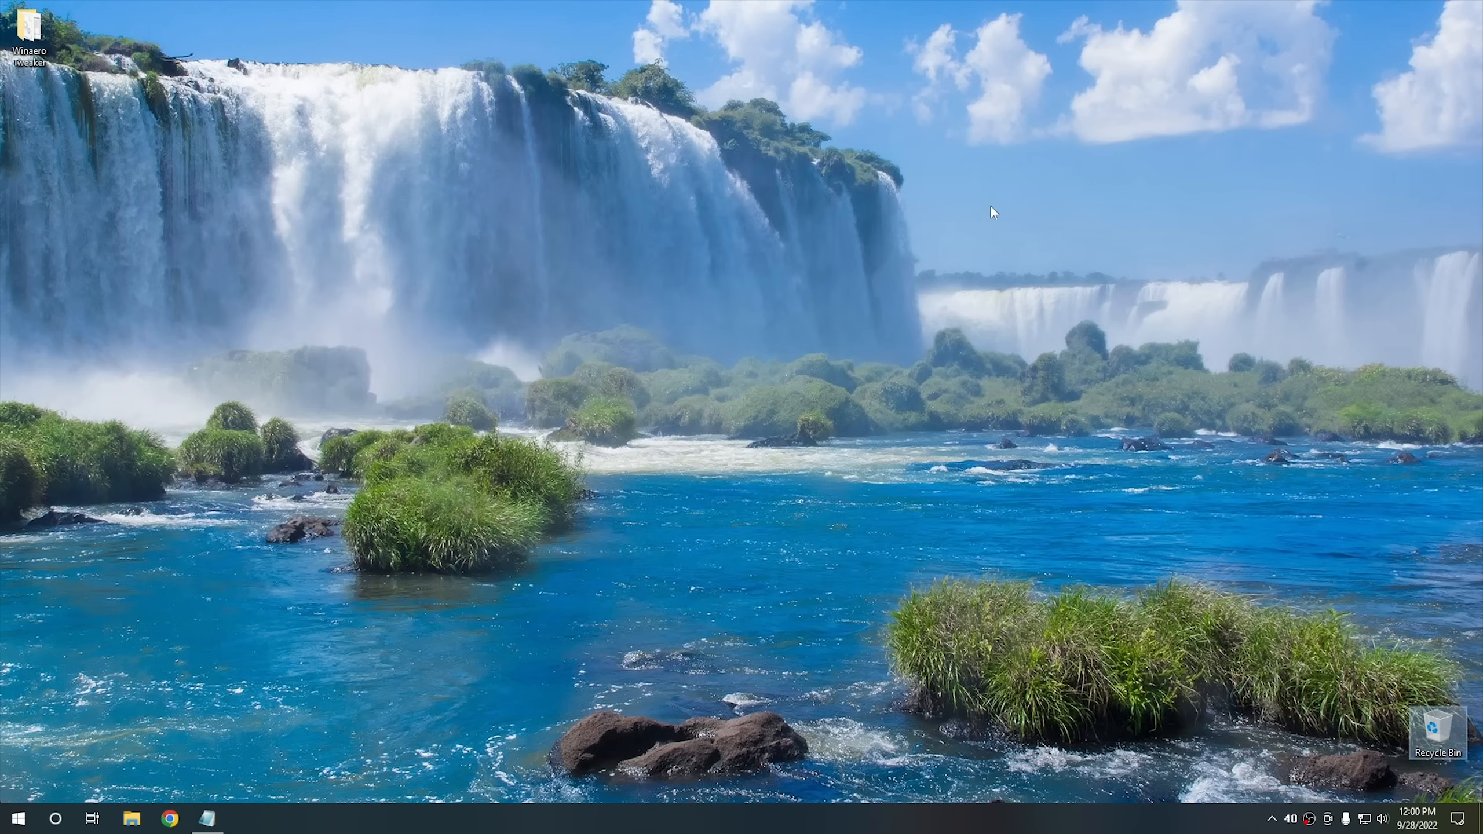
pyautogui.moveTo(41, 46); pyautogui.dragTo(578, 301)
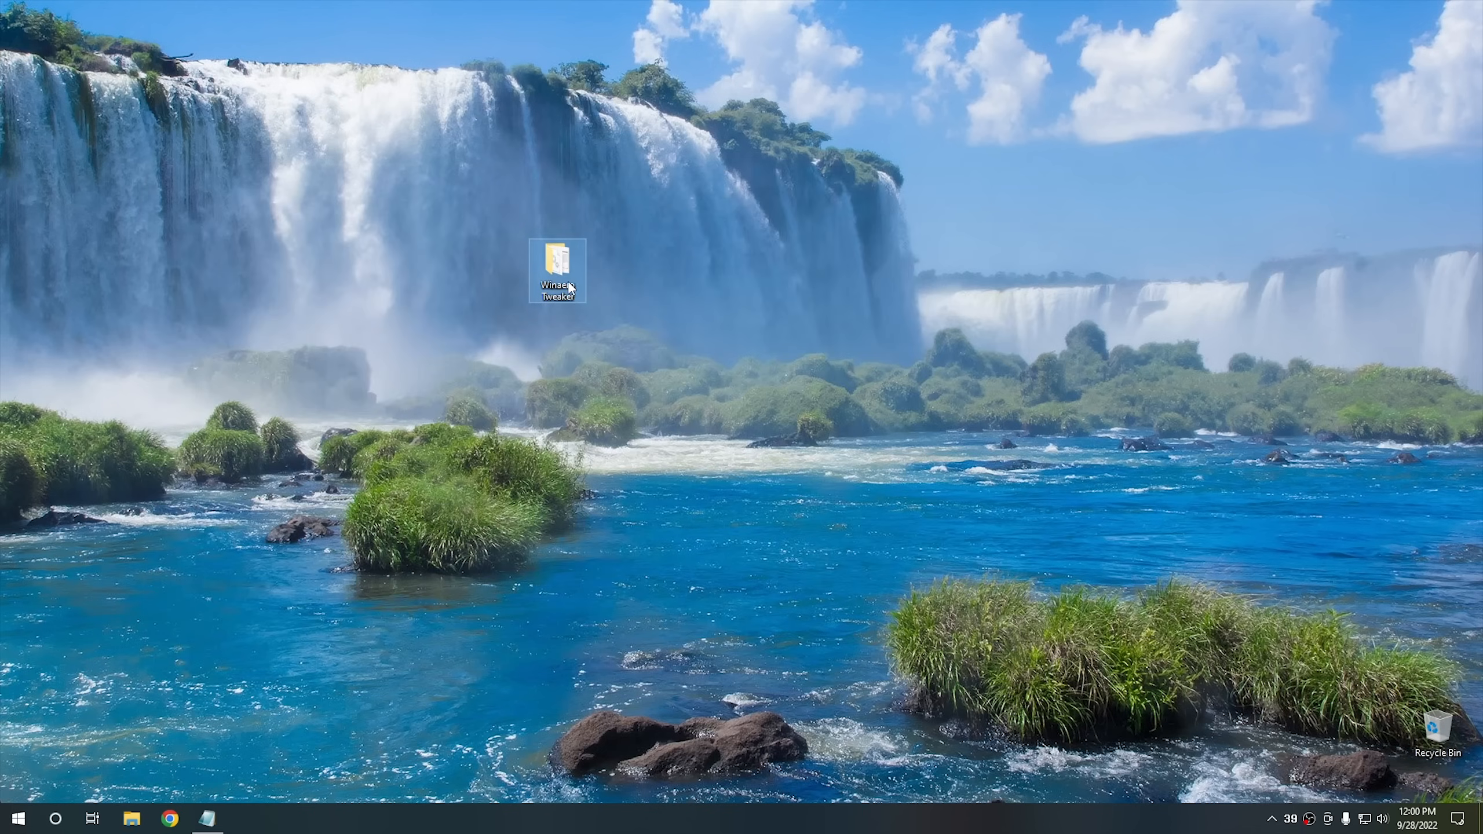
# Launch WinaeroTweaker from the desktop folder, accepting its license and the elevation request, and minimize the folder window.
pyautogui.doubleClick(558, 263)
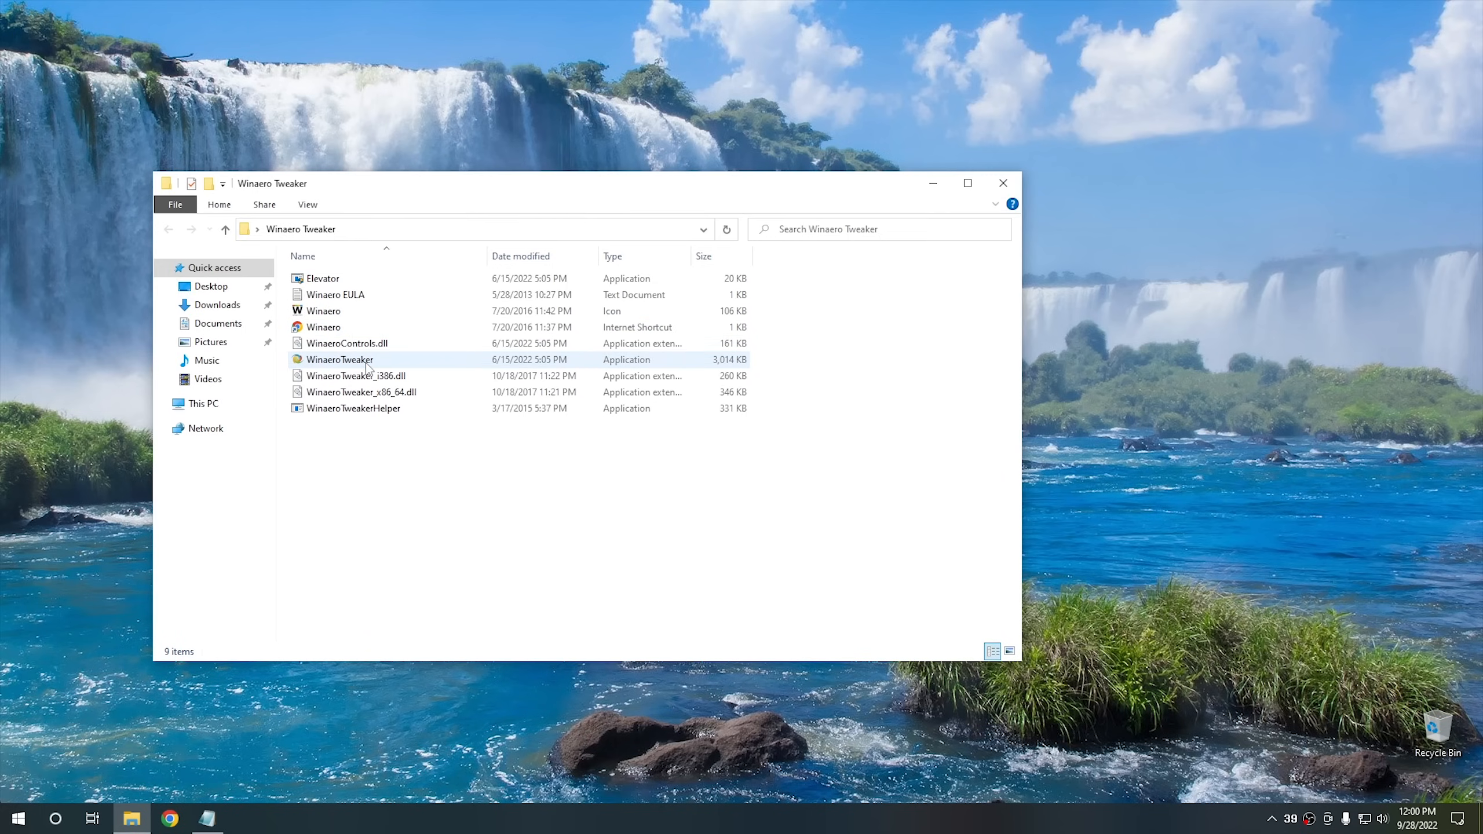
pyautogui.doubleClick(370, 361)
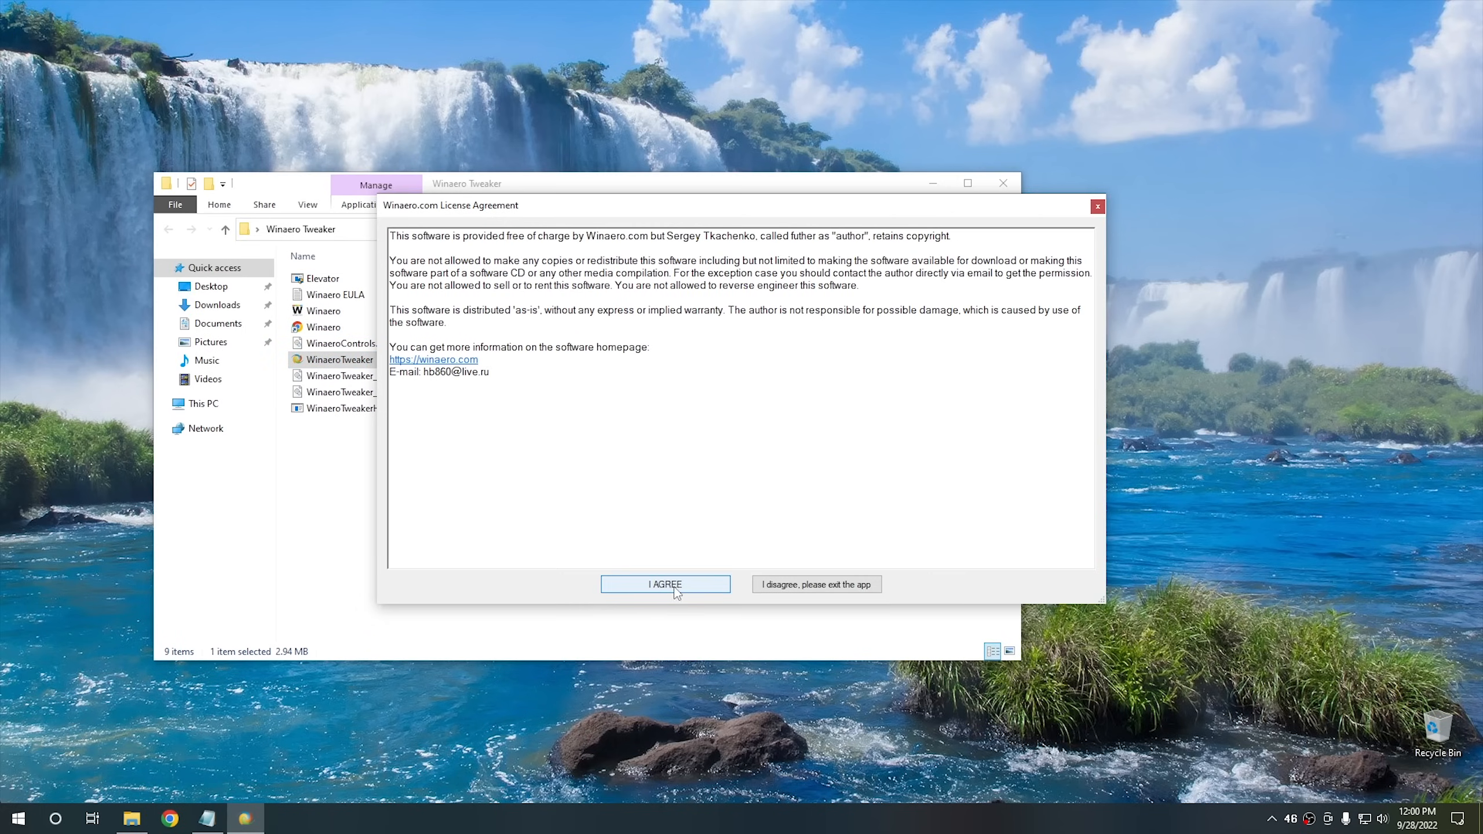
pyautogui.click(666, 586)
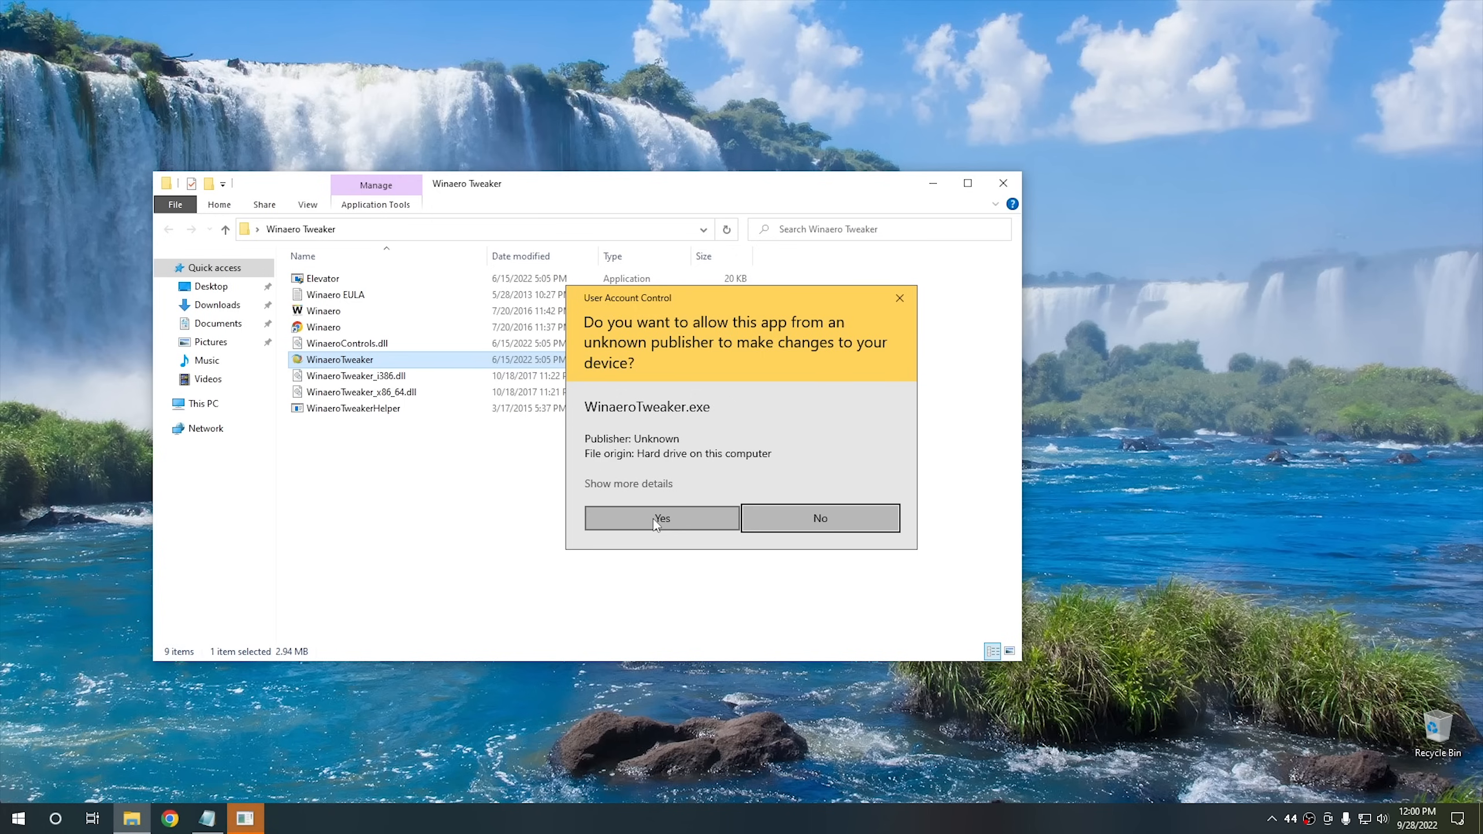
pyautogui.click(655, 519)
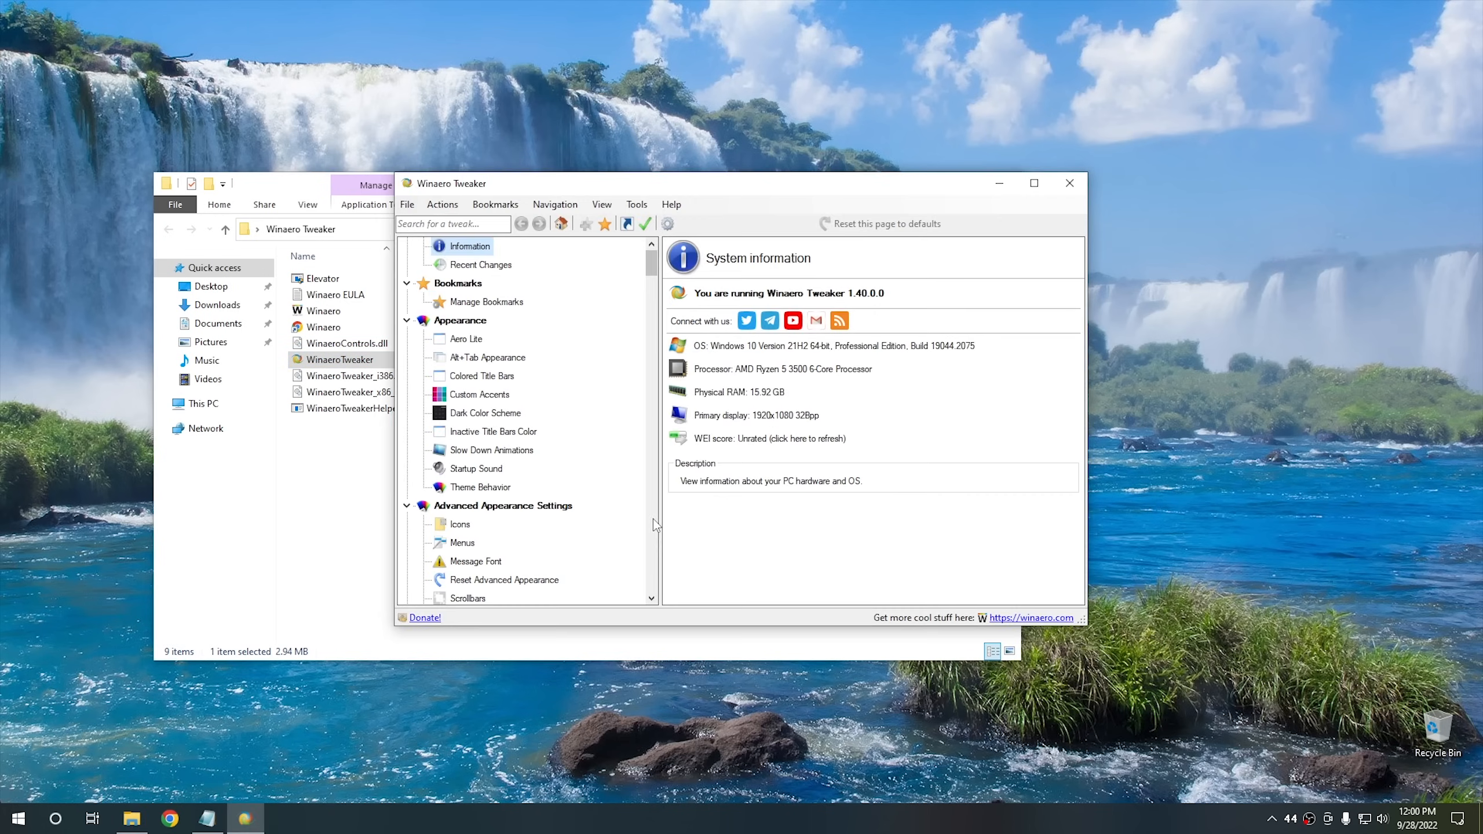
pyautogui.click(368, 577)
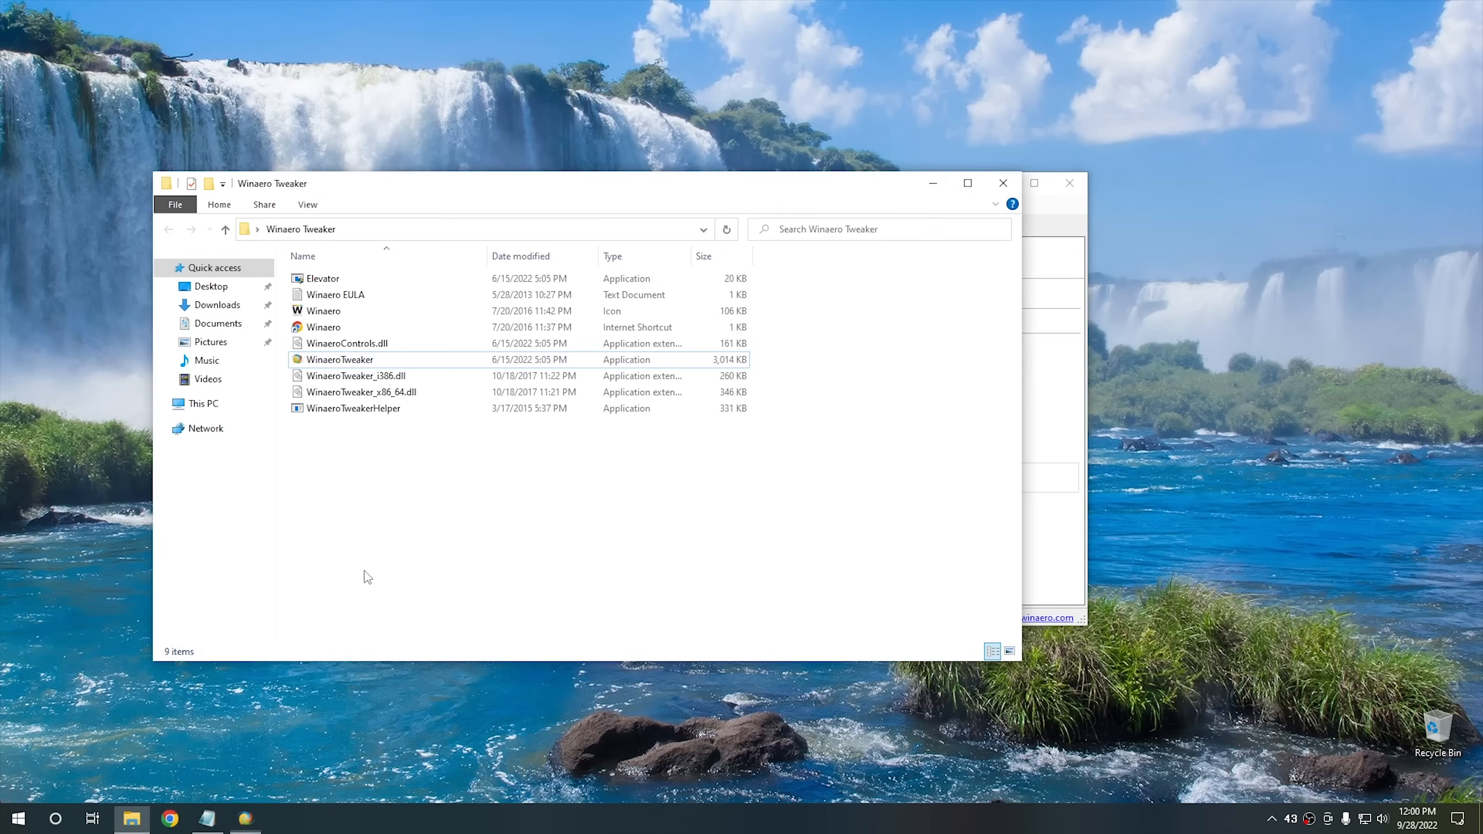
pyautogui.click(937, 185)
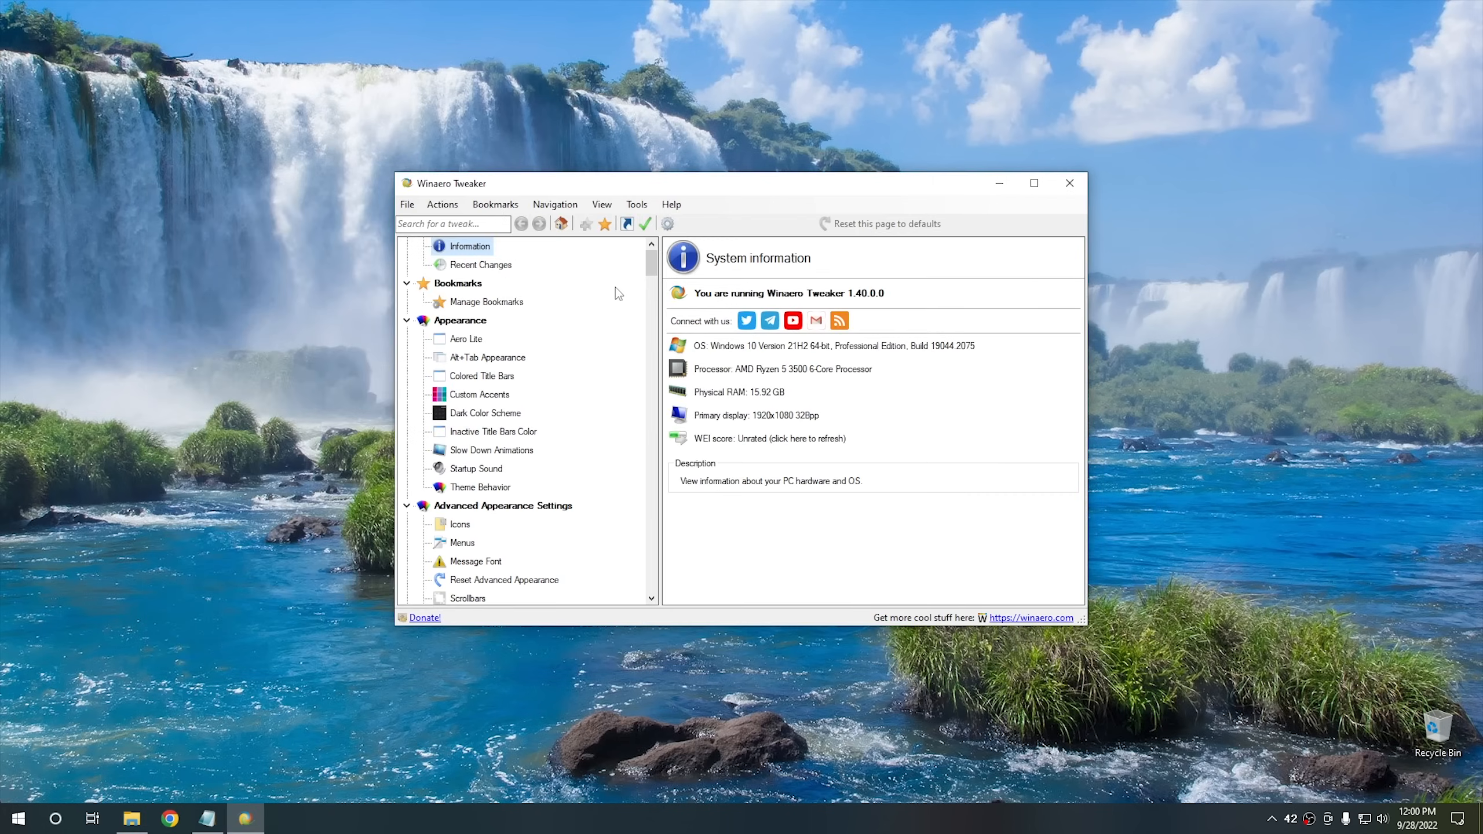
# Review the Recent Changes and Manage Bookmarks pages of Winaero Tweaker.
pyautogui.scroll(1, 617, 294)
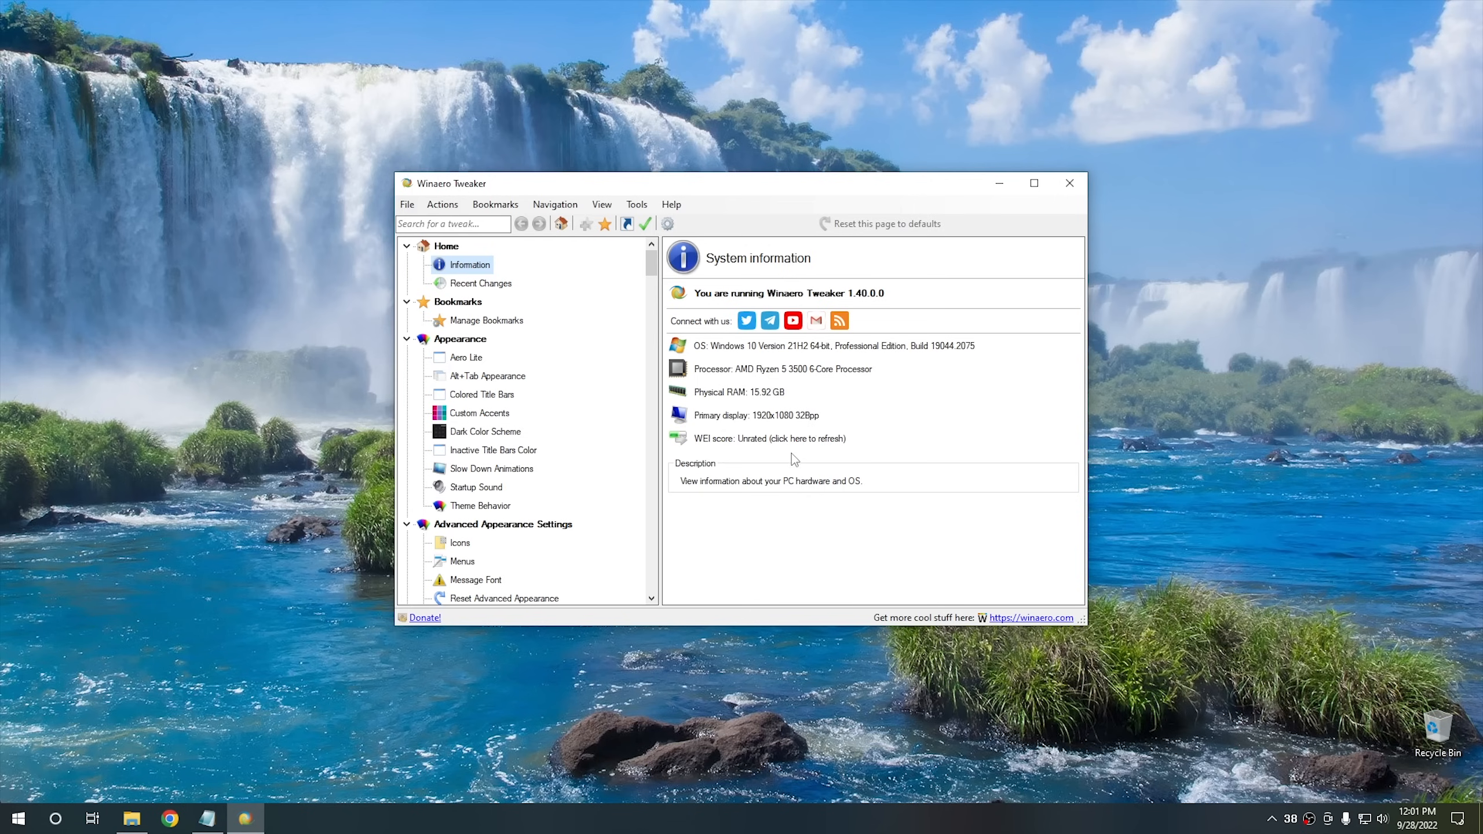
pyautogui.click(498, 284)
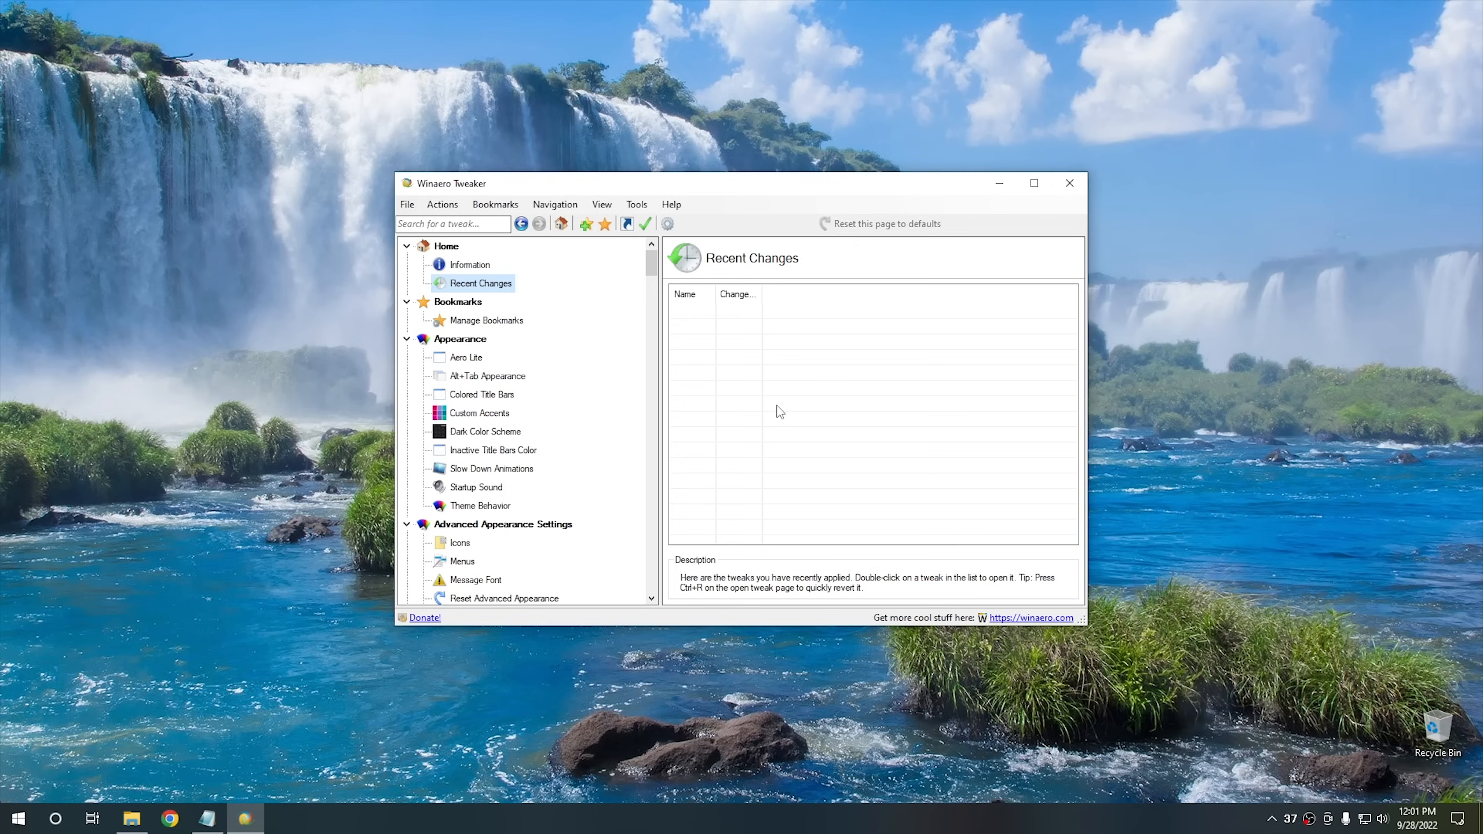
pyautogui.click(467, 323)
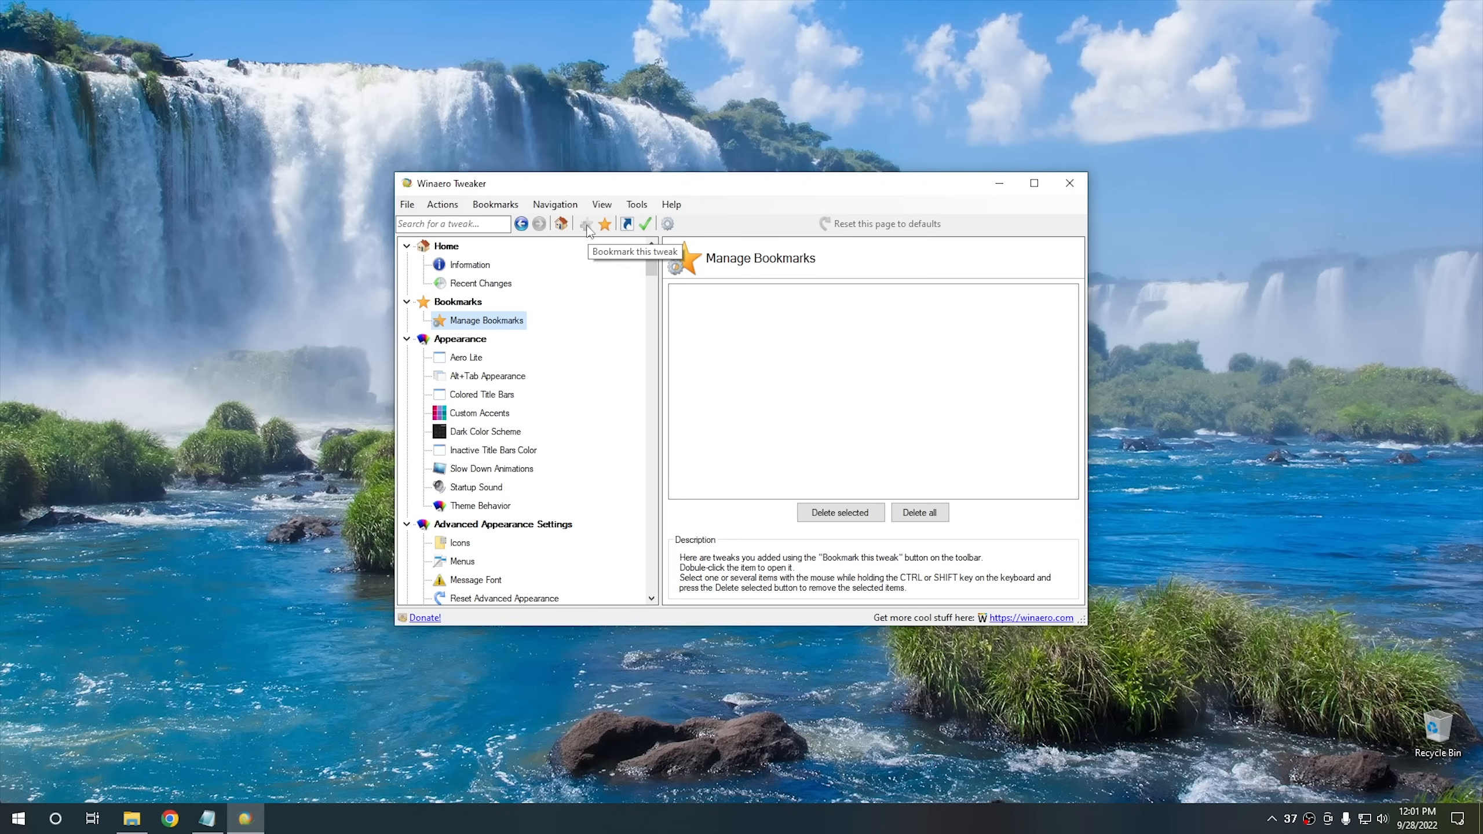
# Bookmark the Aero Lite tweak from the Appearance group and check its entry under Bookmarks.
pyautogui.click(473, 359)
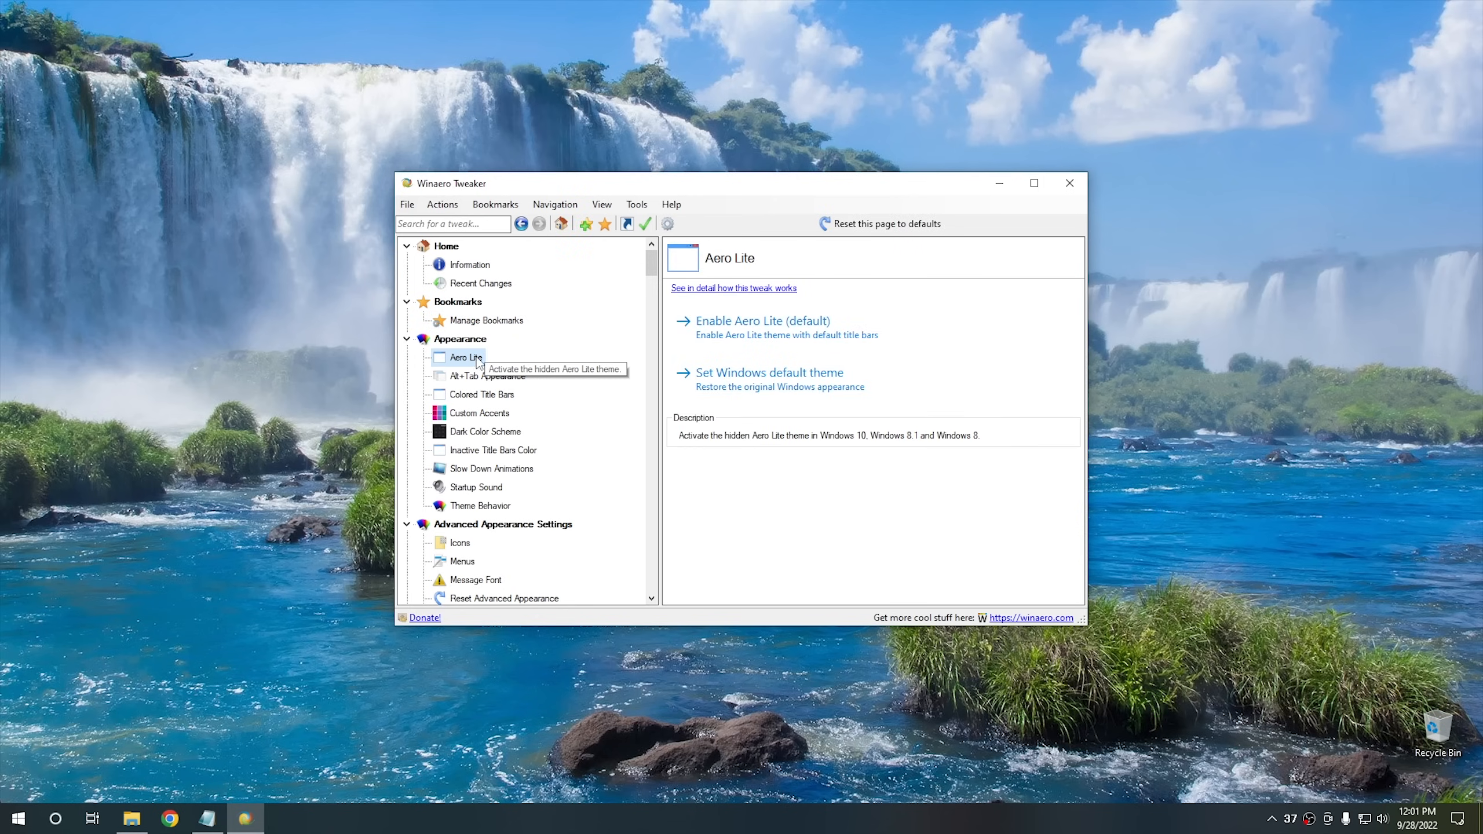
pyautogui.click(586, 224)
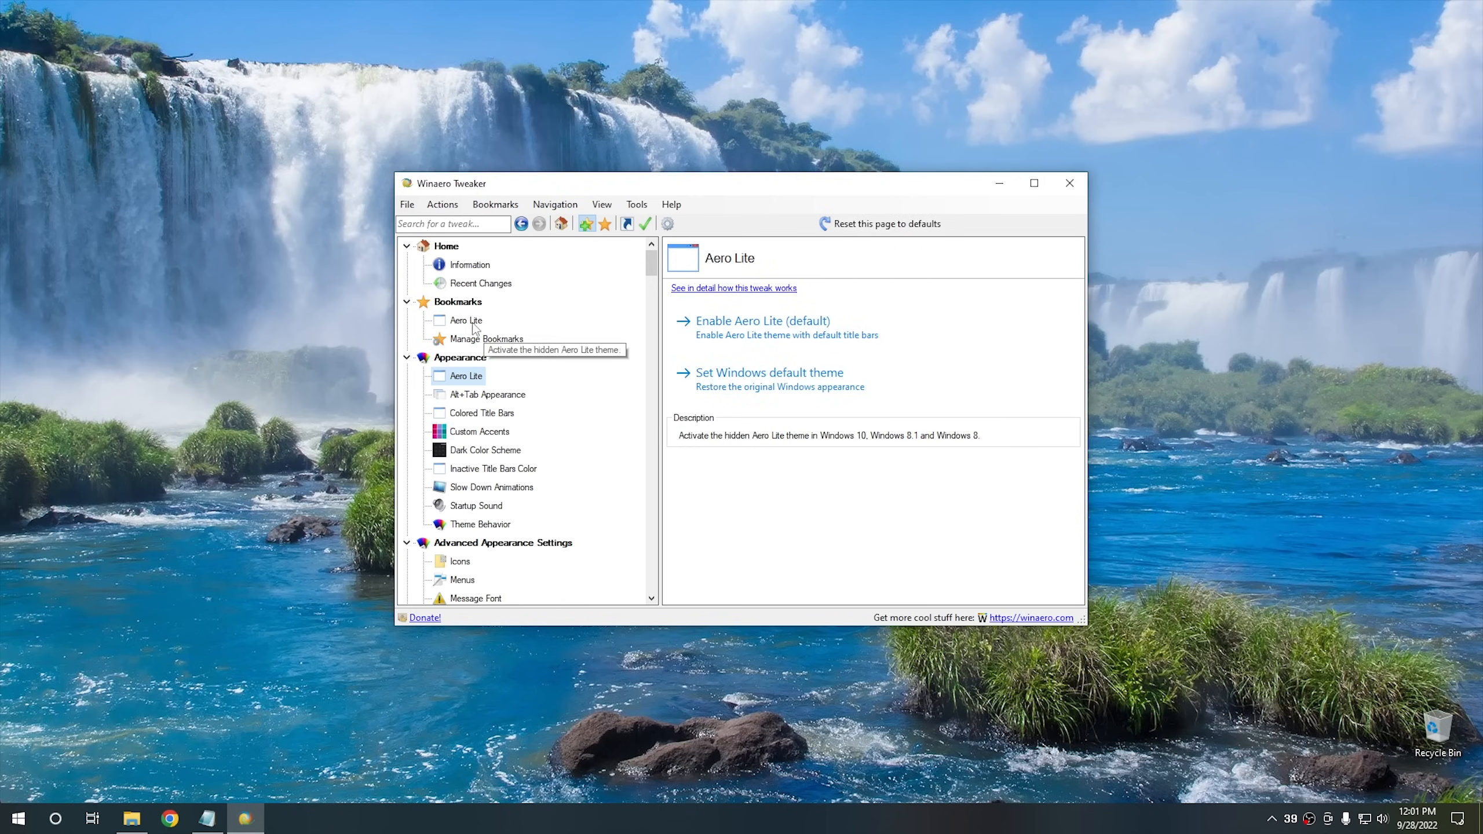
pyautogui.click(472, 341)
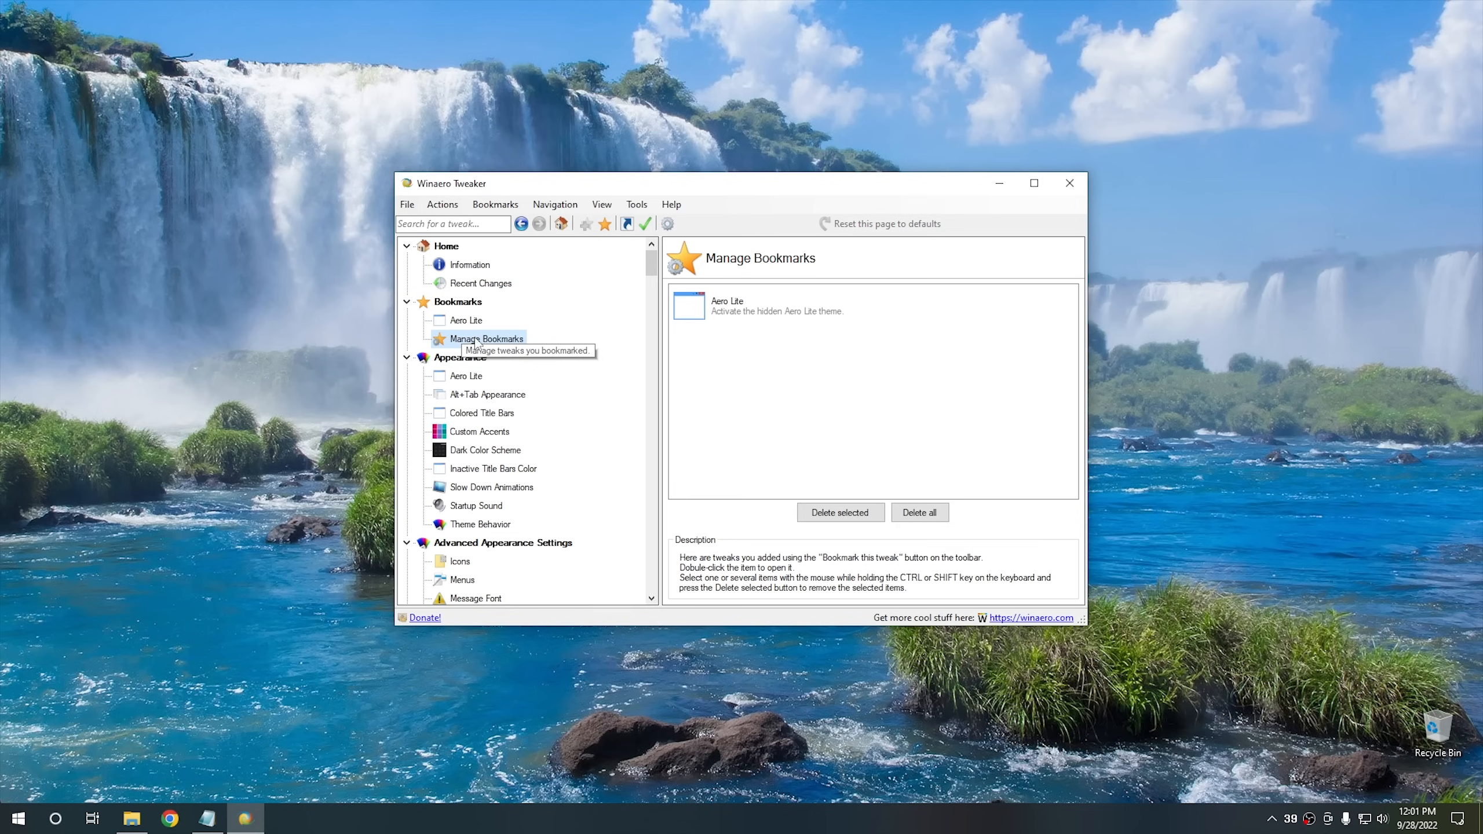
pyautogui.click(457, 323)
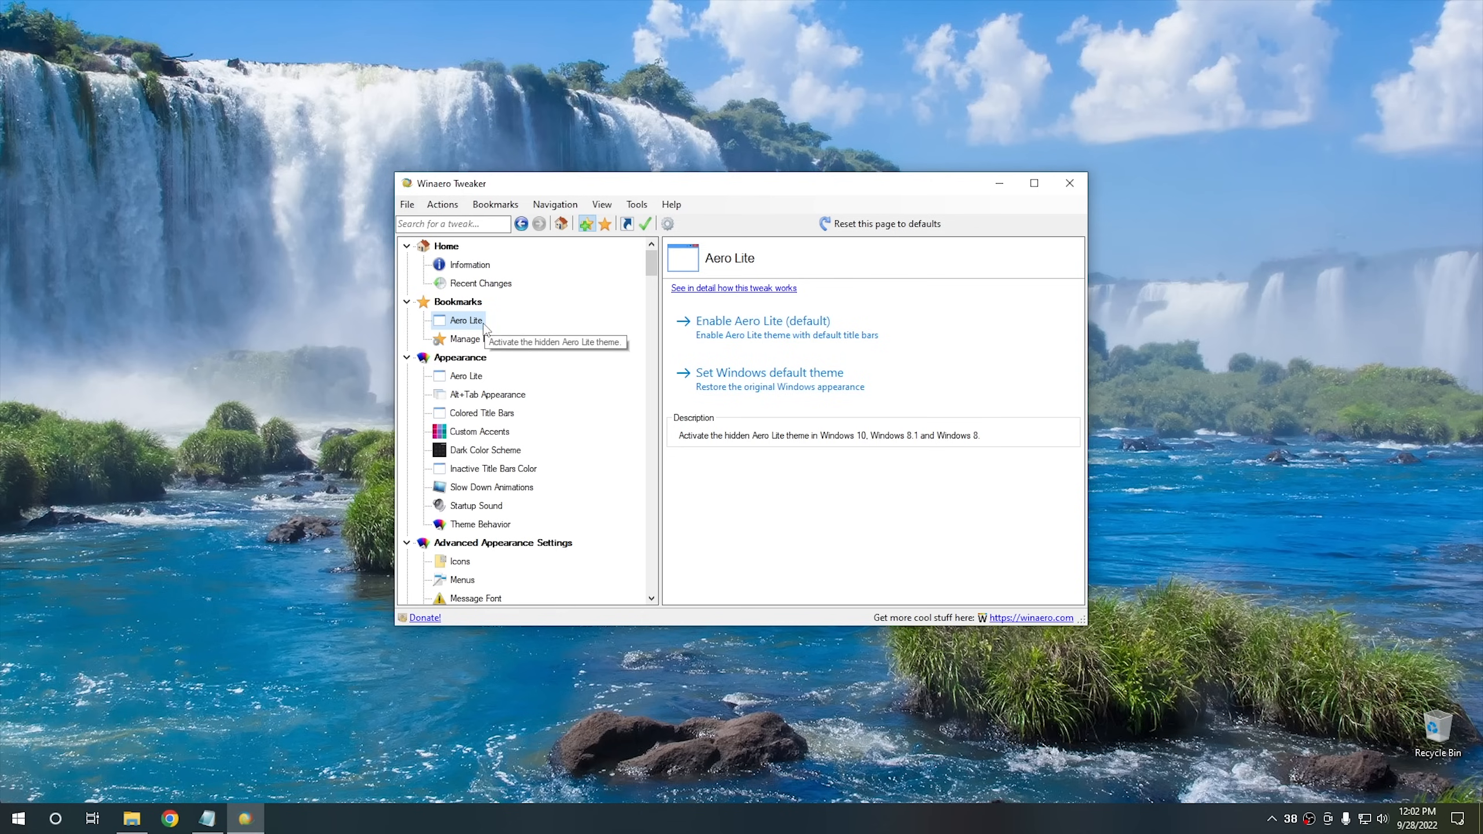
# Enable the default Aero Lite theme from the Appearance group.
pyautogui.scroll(-2, 515, 388)
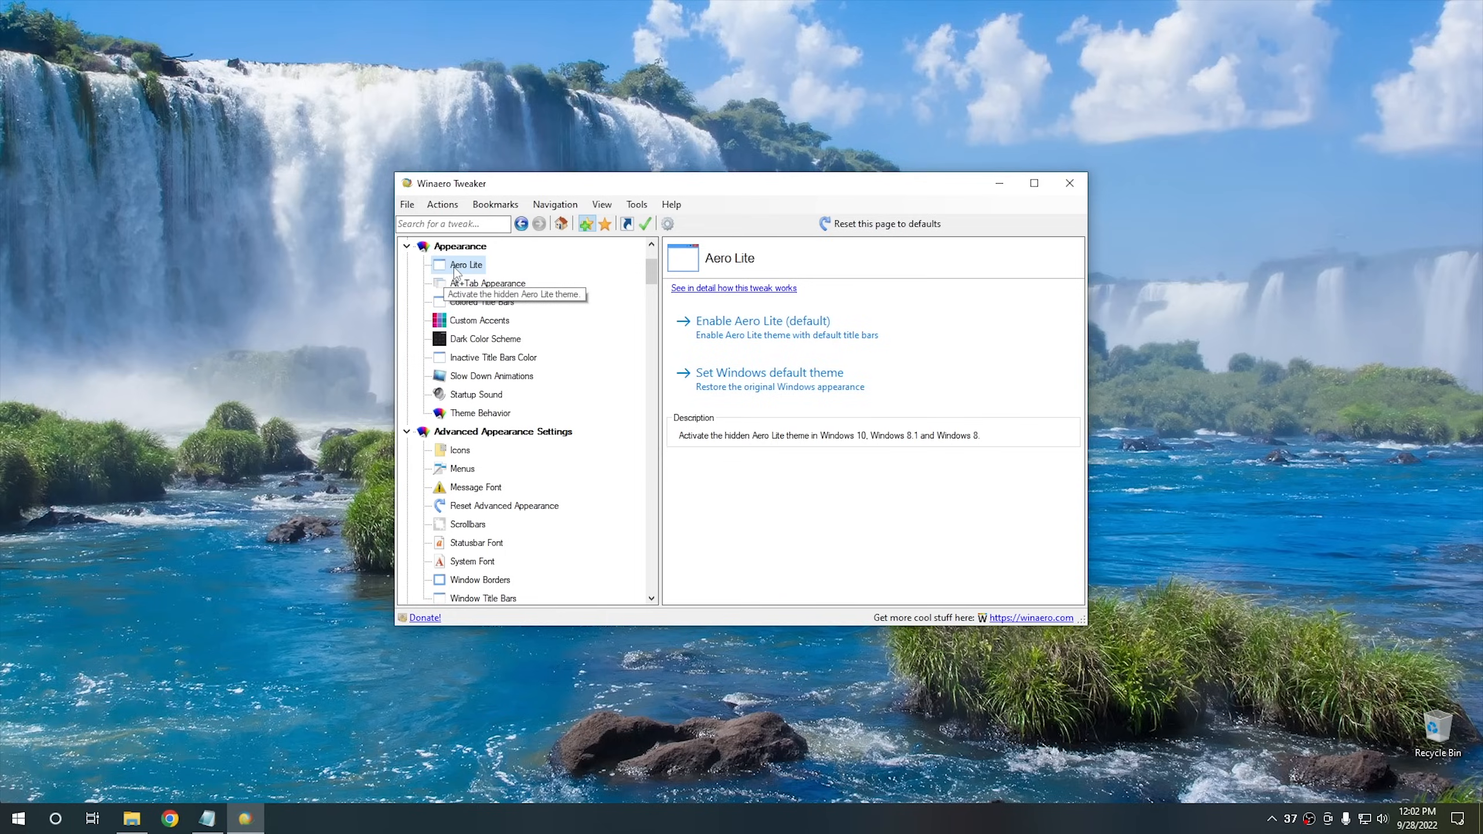
pyautogui.click(757, 326)
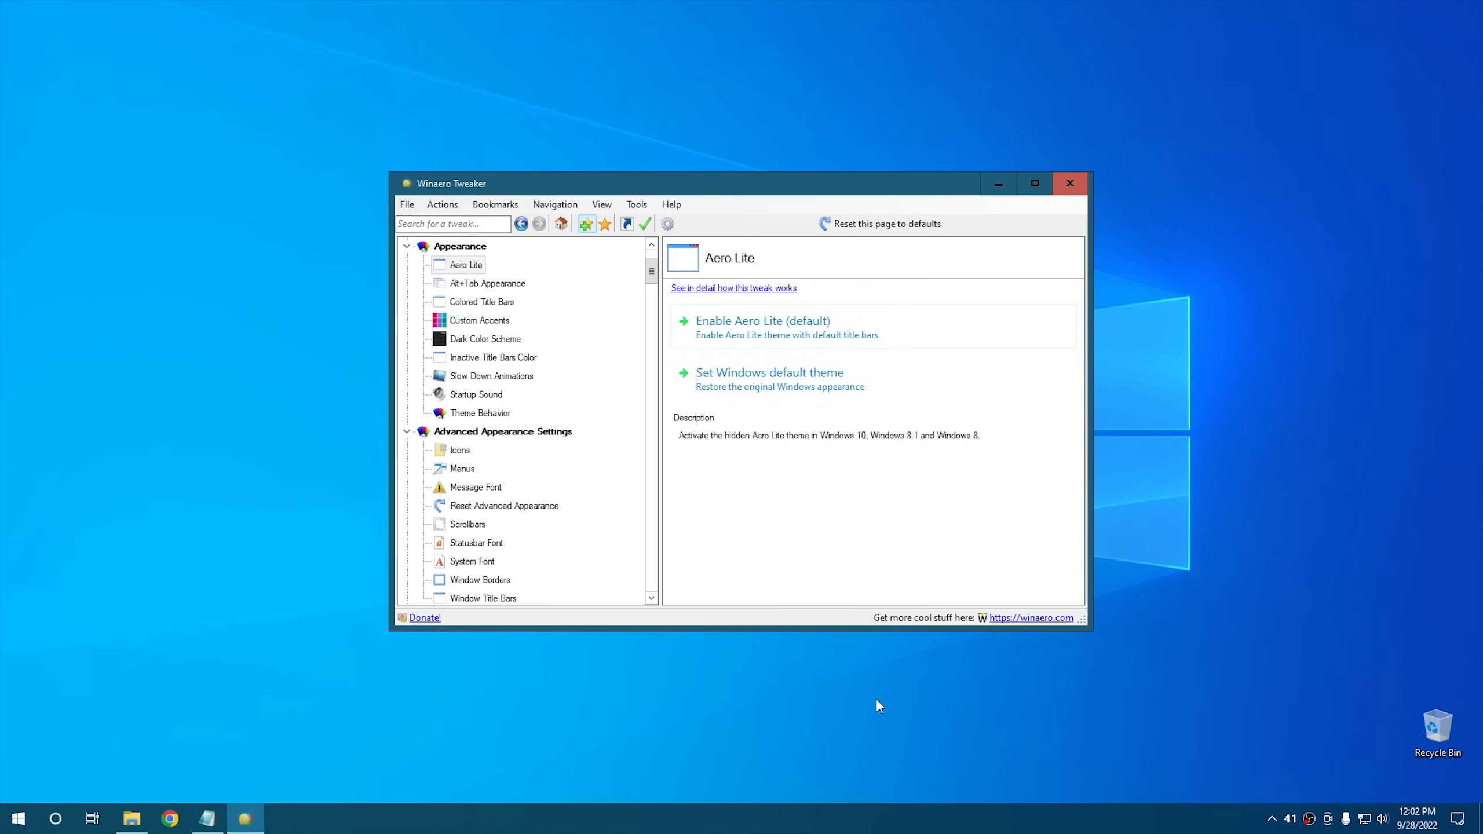
# Open the Alt+Tab Appearance tweak and preview the current window switcher by cycling through the open windows.
pyautogui.click(459, 286)
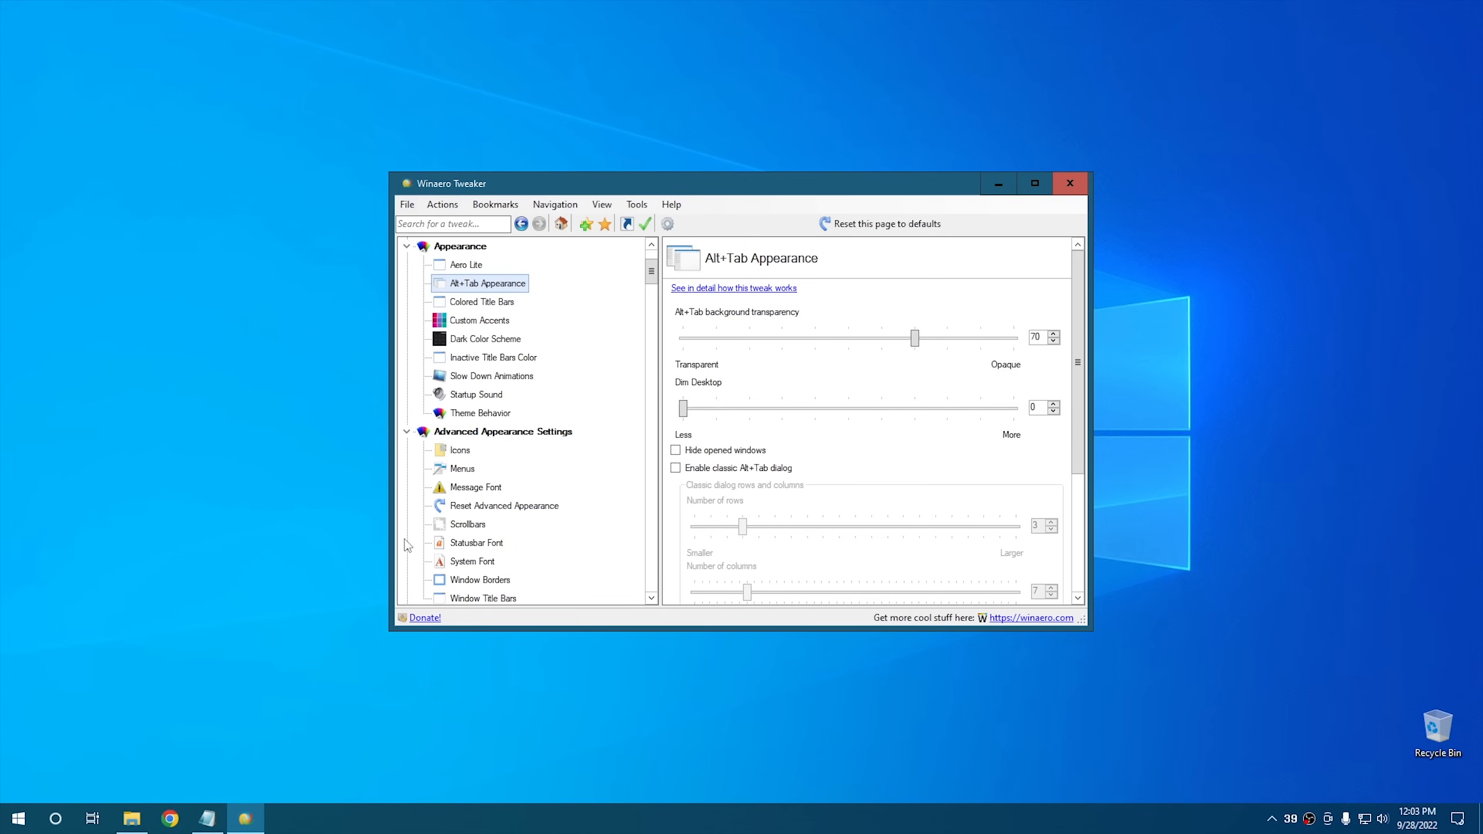
pyautogui.hotkey('alt', 'Tab')
pyautogui.hotkey('alt', 'Tab')
pyautogui.hotkey('alt', 'Tab')
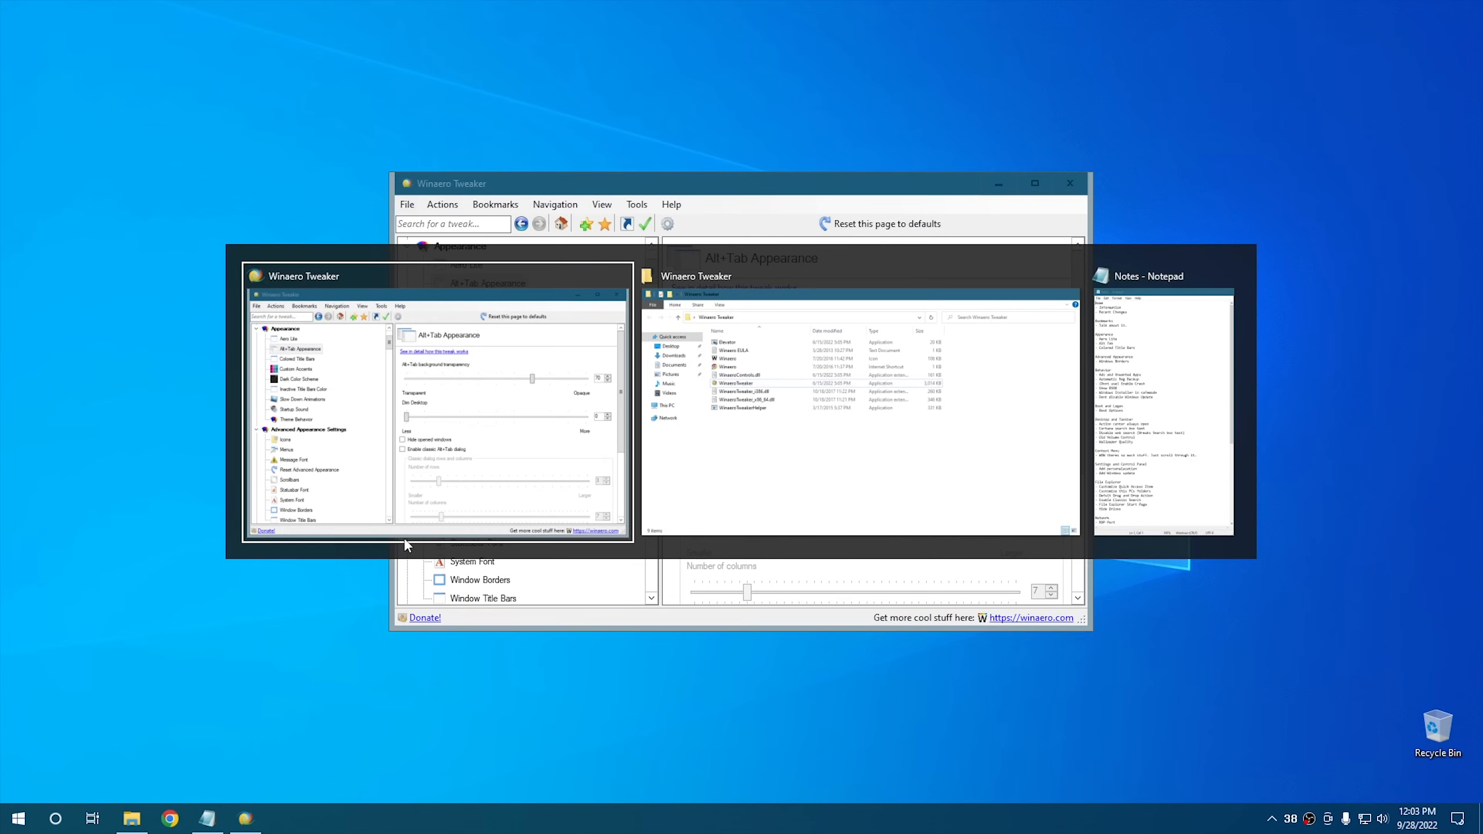
pyautogui.hotkey('alt', 'Tab')
pyautogui.hotkey('alt', 'Tab')
pyautogui.hotkey('alt', 'Tab')
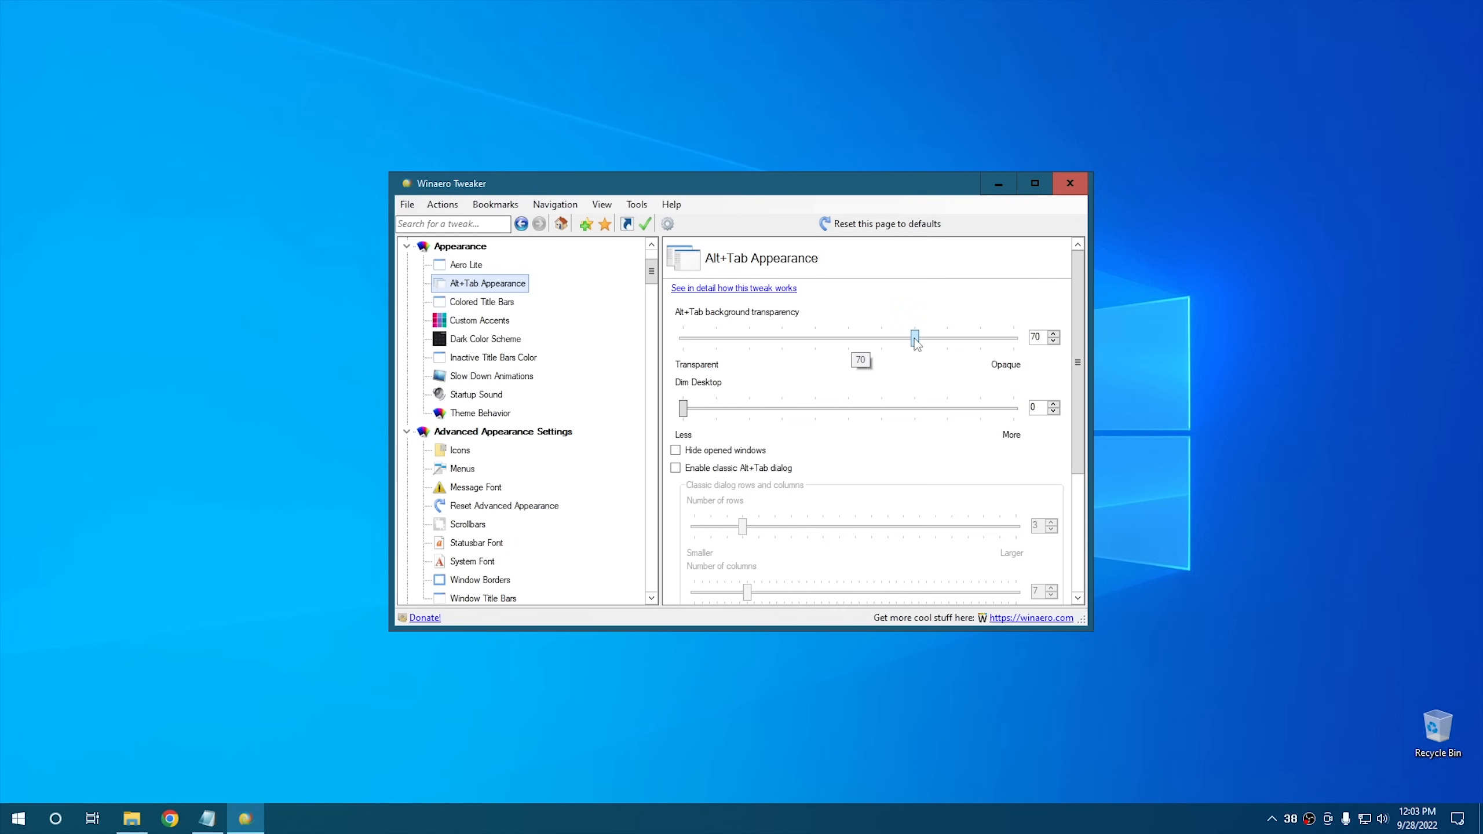
# Set the Alt+Tab background transparency to 9 and Dim Desktop to 72, and preview the window switcher.
pyautogui.moveTo(914, 339); pyautogui.dragTo(713, 339)
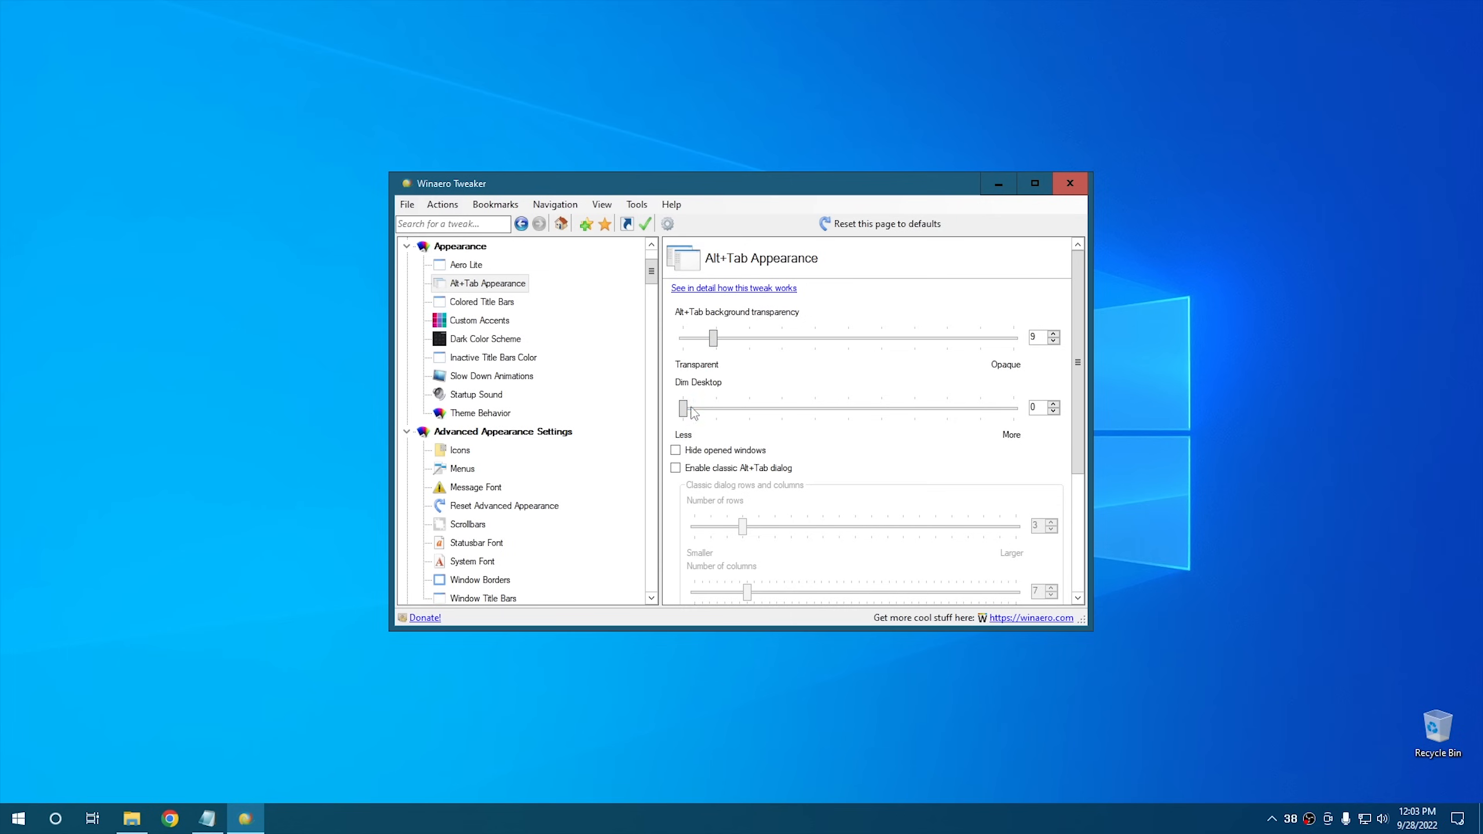
pyautogui.moveTo(684, 410); pyautogui.dragTo(921, 411)
pyautogui.hotkey('alt', 'Tab')
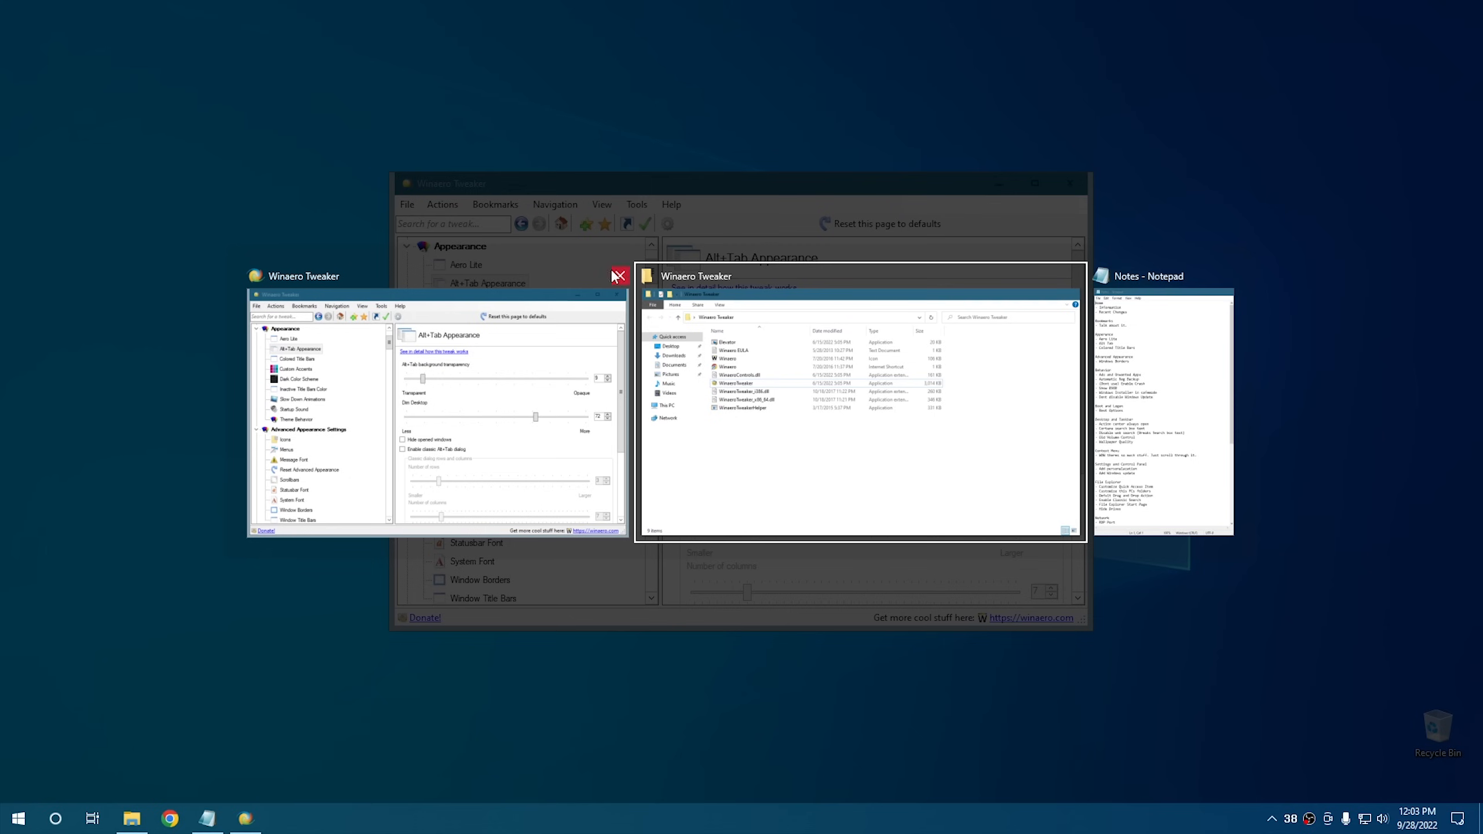
pyautogui.press('Tab')
pyautogui.press('Tab')
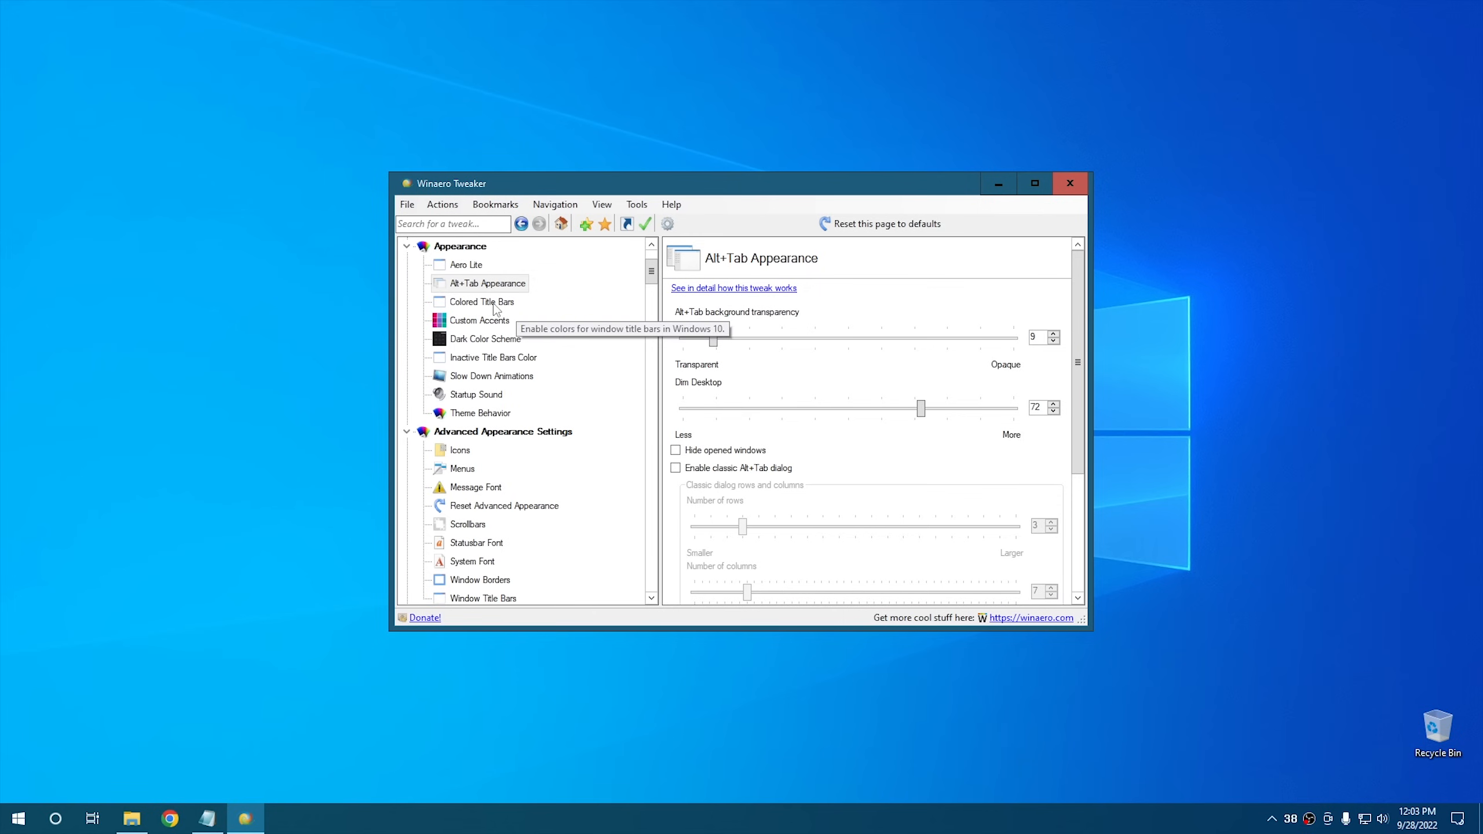
# Enable Colored Title Bars and check the effect on the Winaero Tweaker folder window, leaving that window minimized.
pyautogui.click(494, 304)
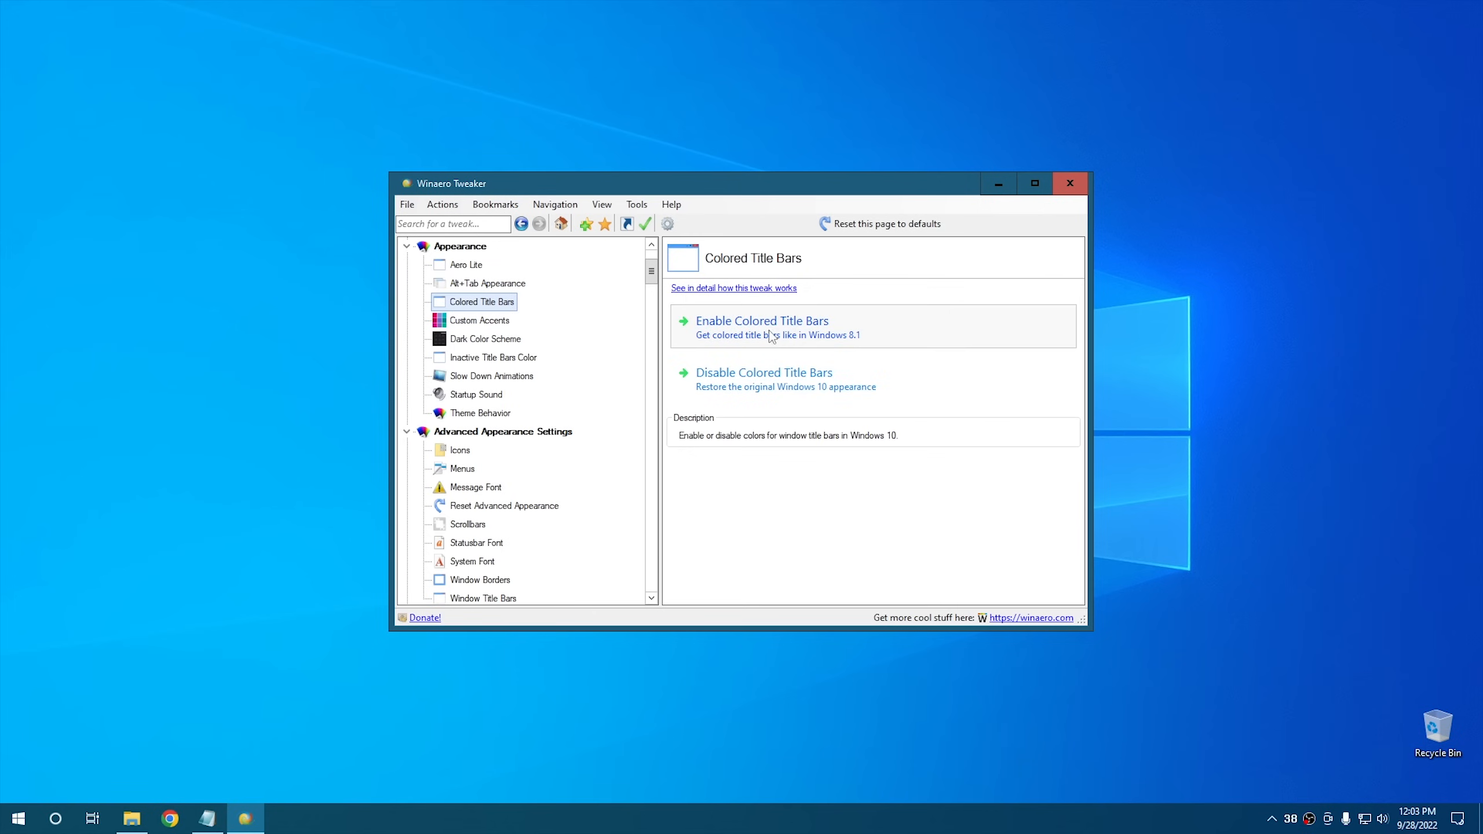
pyautogui.click(789, 338)
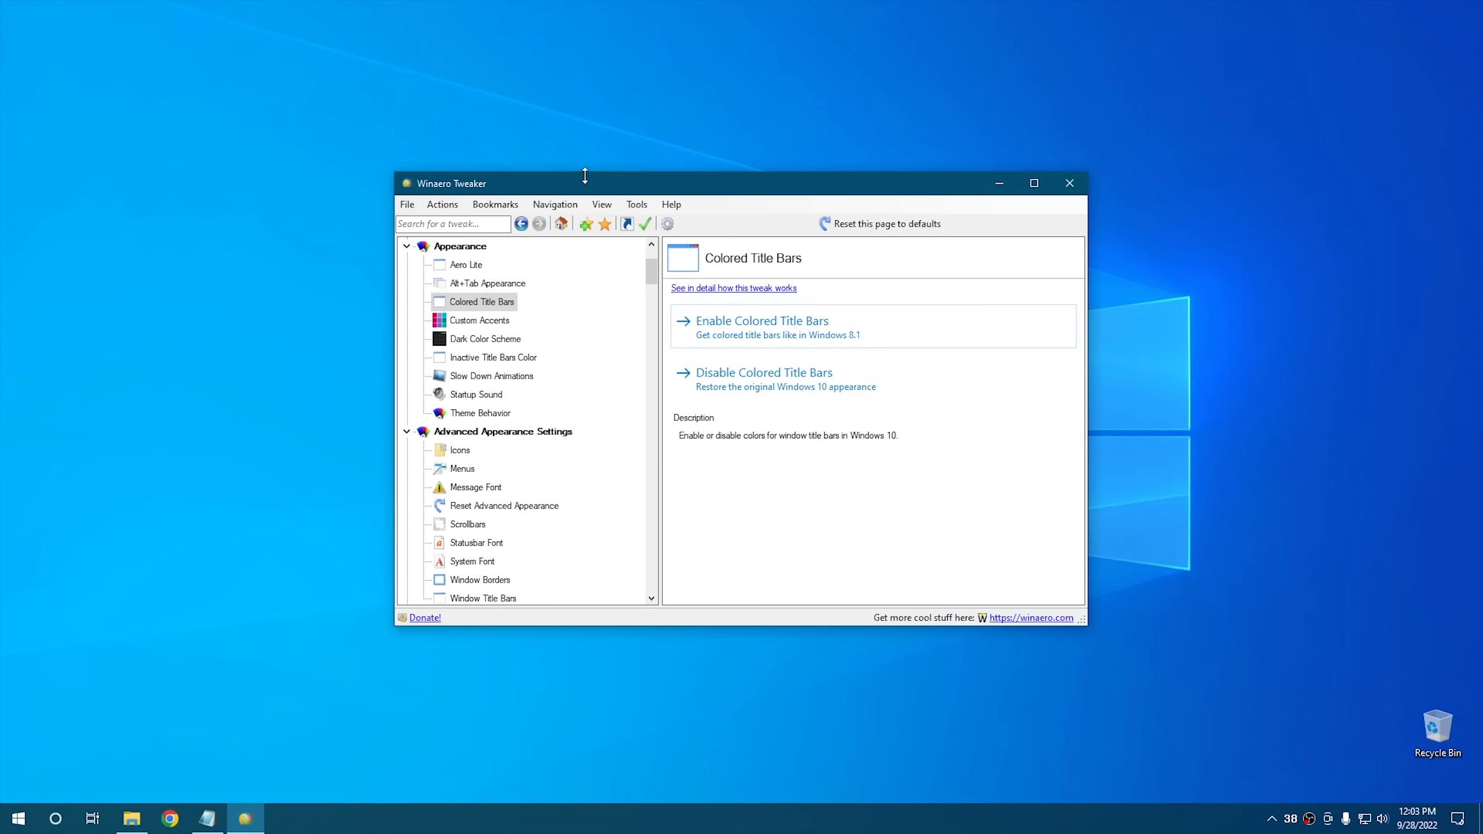
pyautogui.click(132, 818)
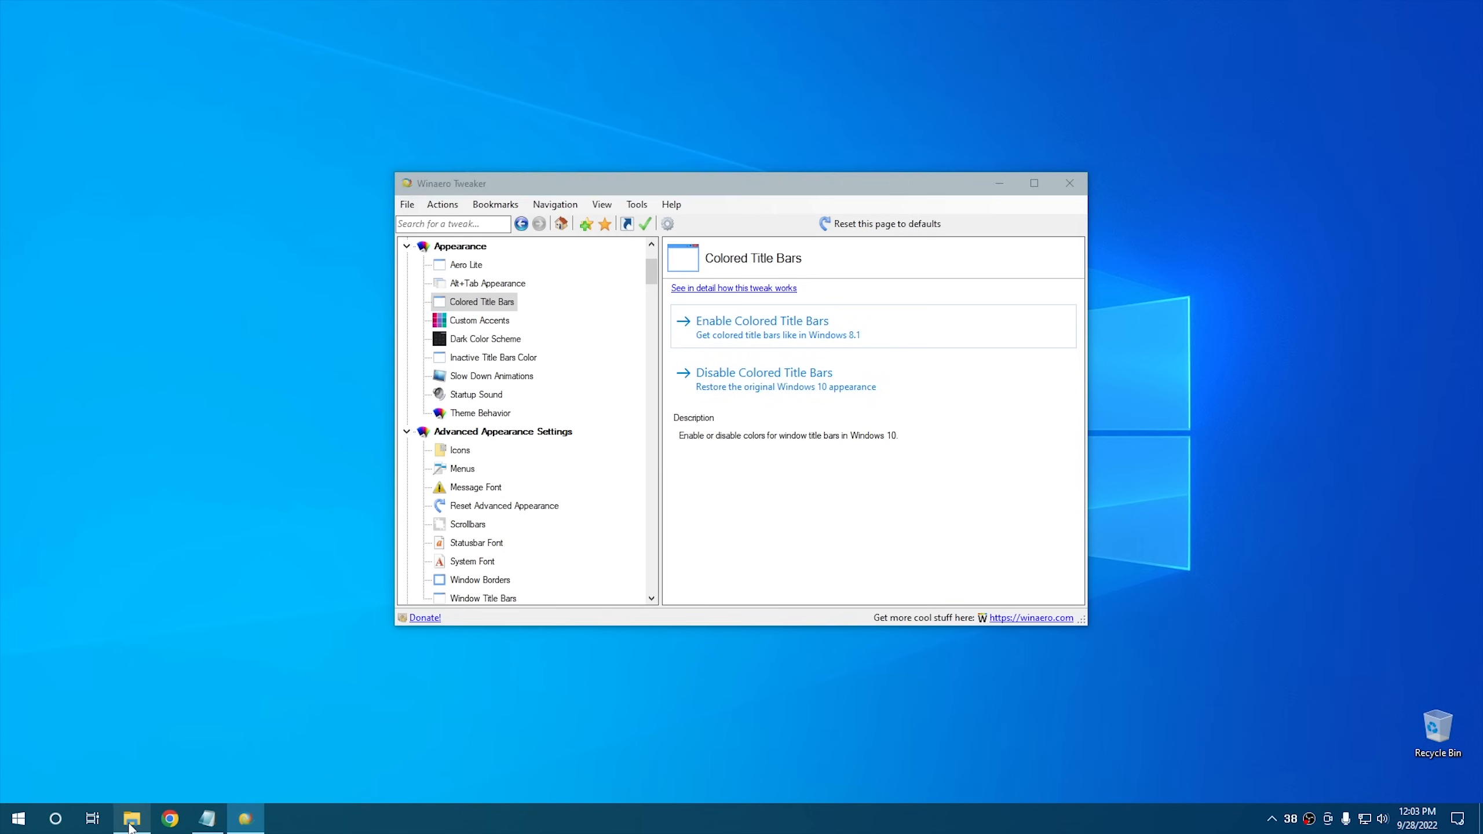
pyautogui.moveTo(519, 183); pyautogui.dragTo(400, 76)
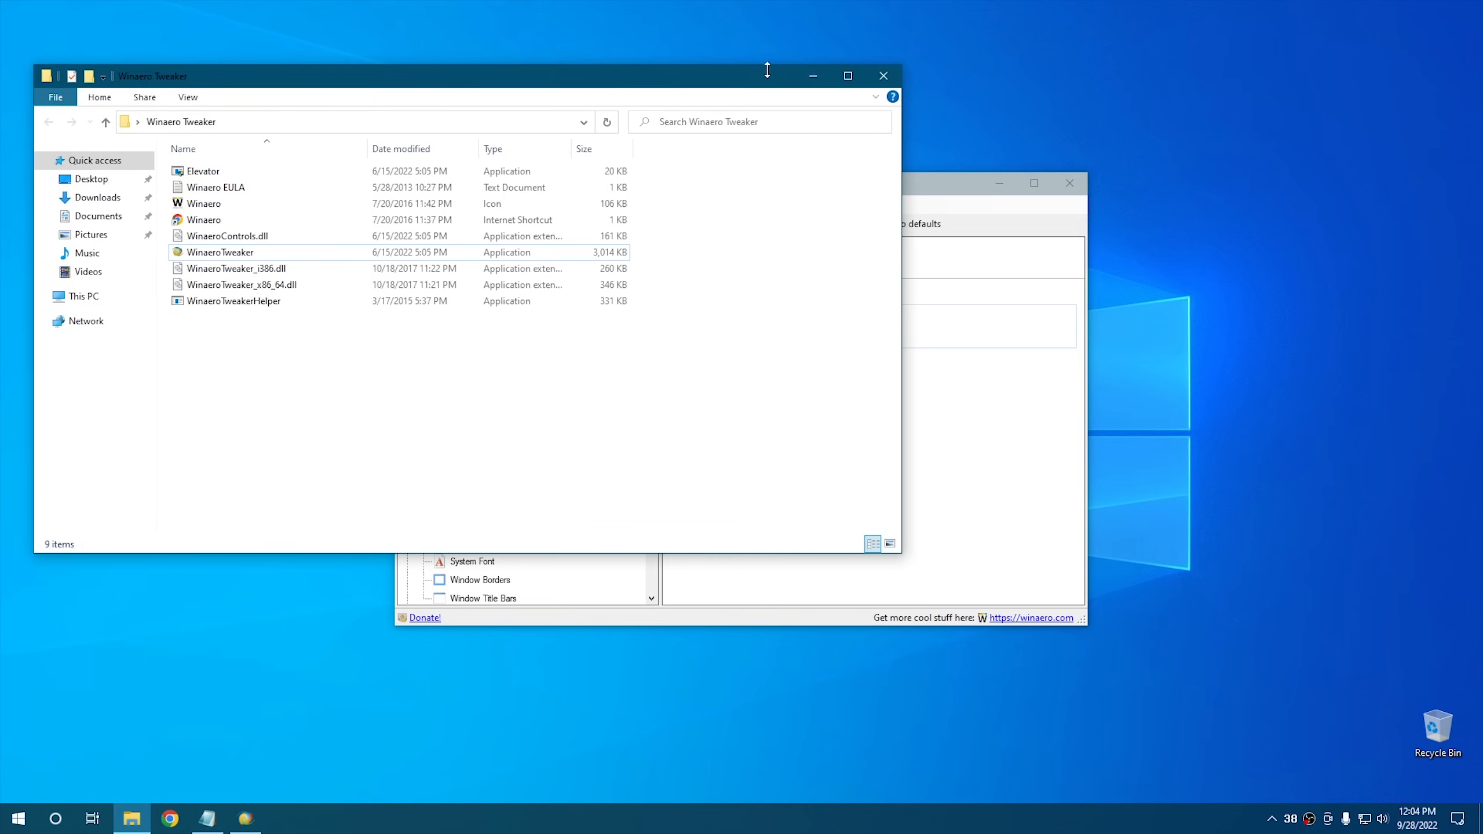
pyautogui.click(812, 74)
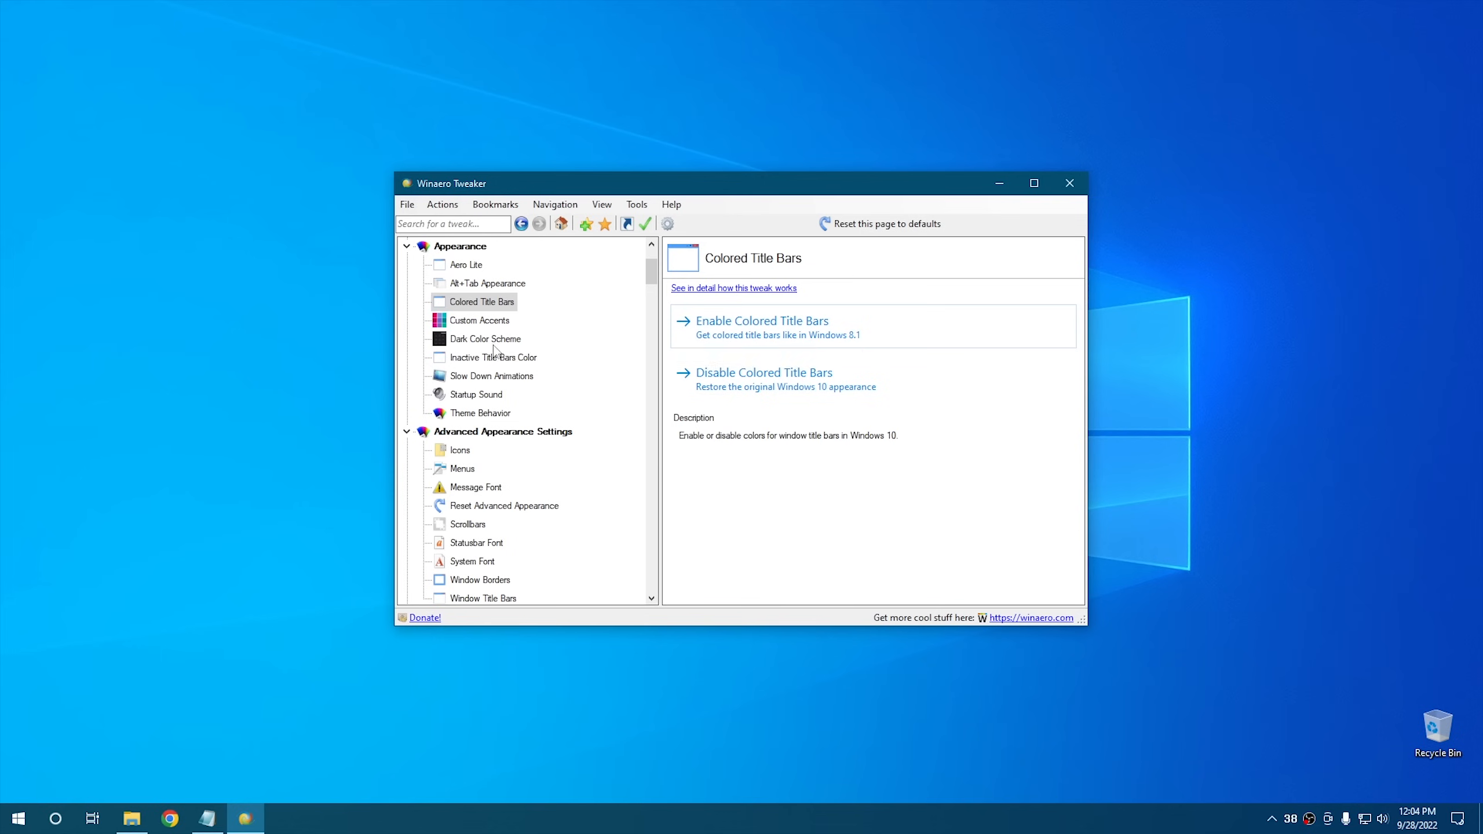
# Review the Icons, Menus and Scrollbars pages under Advanced Appearance Settings.
pyautogui.scroll(-2, 542, 418)
pyautogui.scroll(-1, 542, 419)
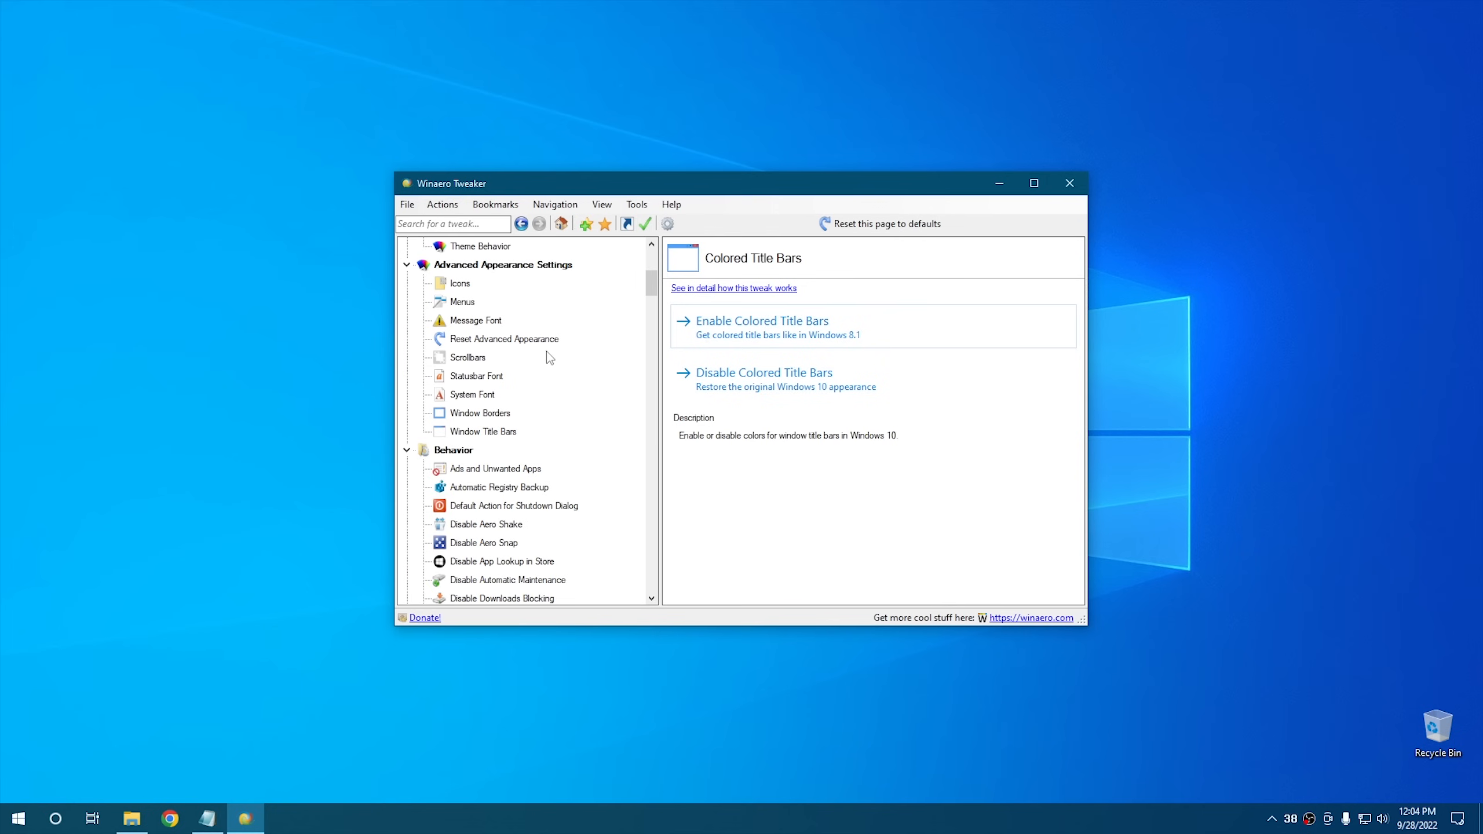
pyautogui.click(455, 286)
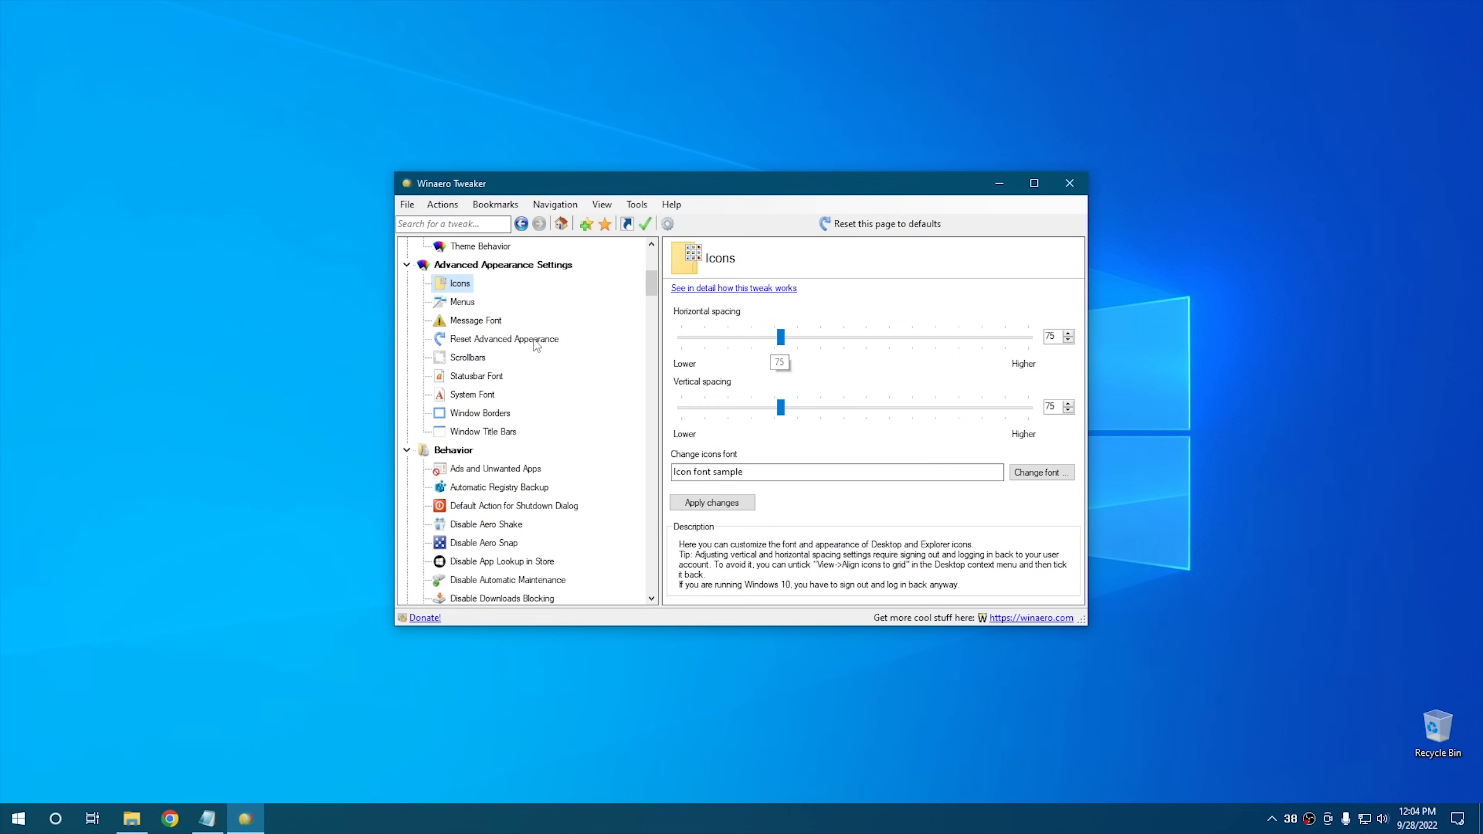
pyautogui.click(458, 302)
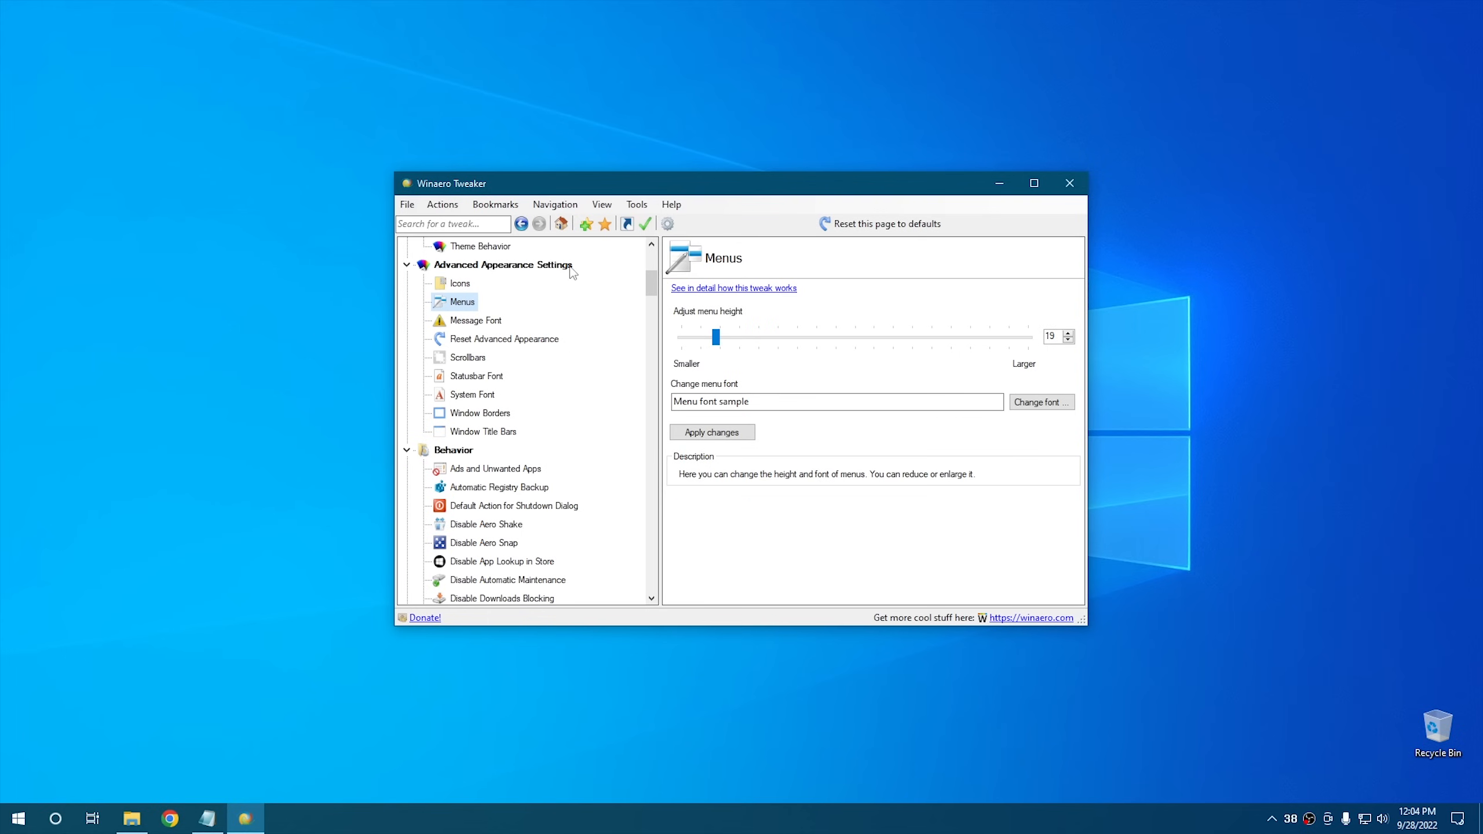
pyautogui.click(459, 363)
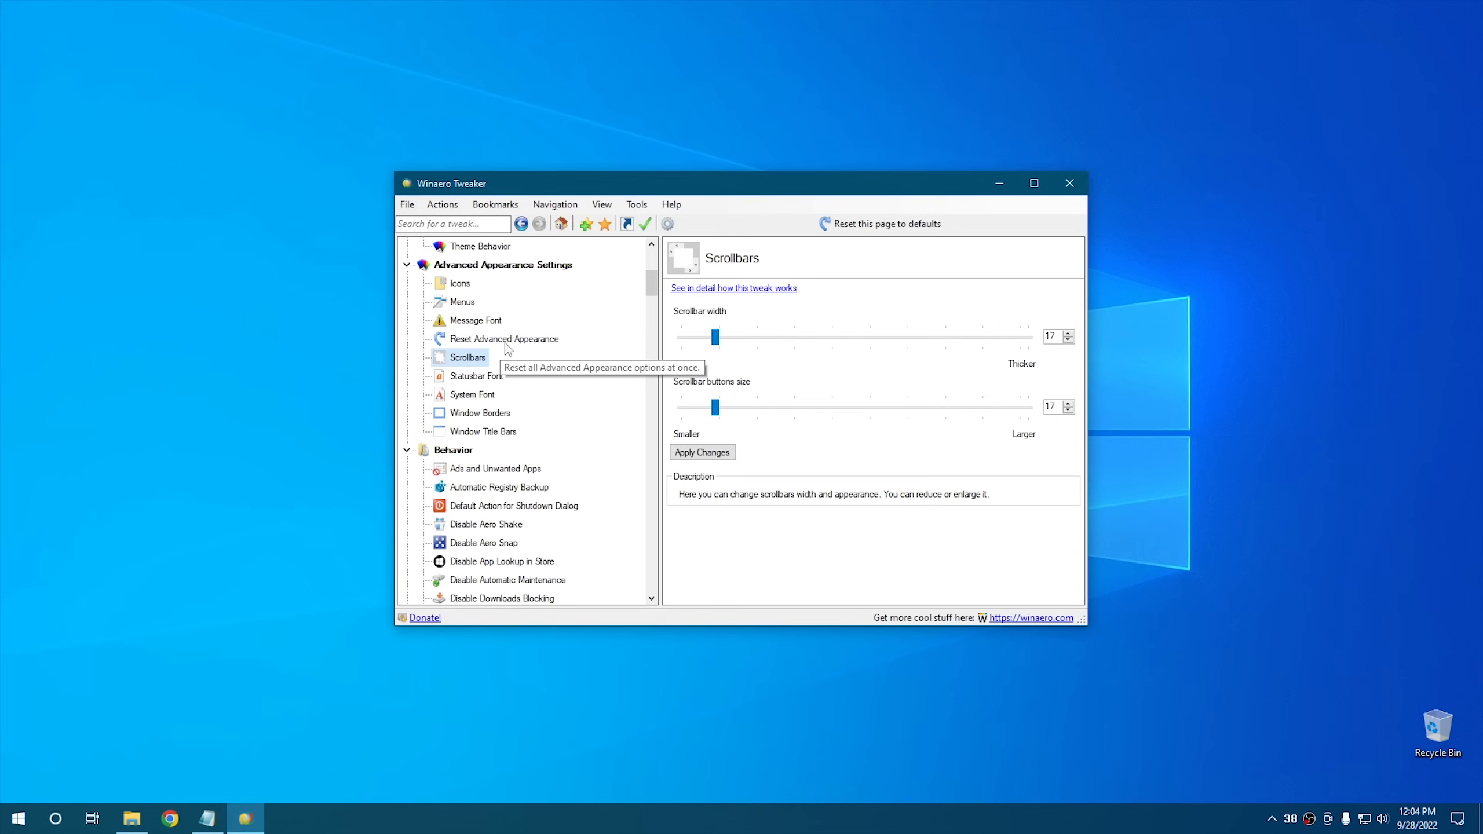
# Customize the window borders with a border width of 5 and border padding of 10, and apply the changes.
pyautogui.click(474, 419)
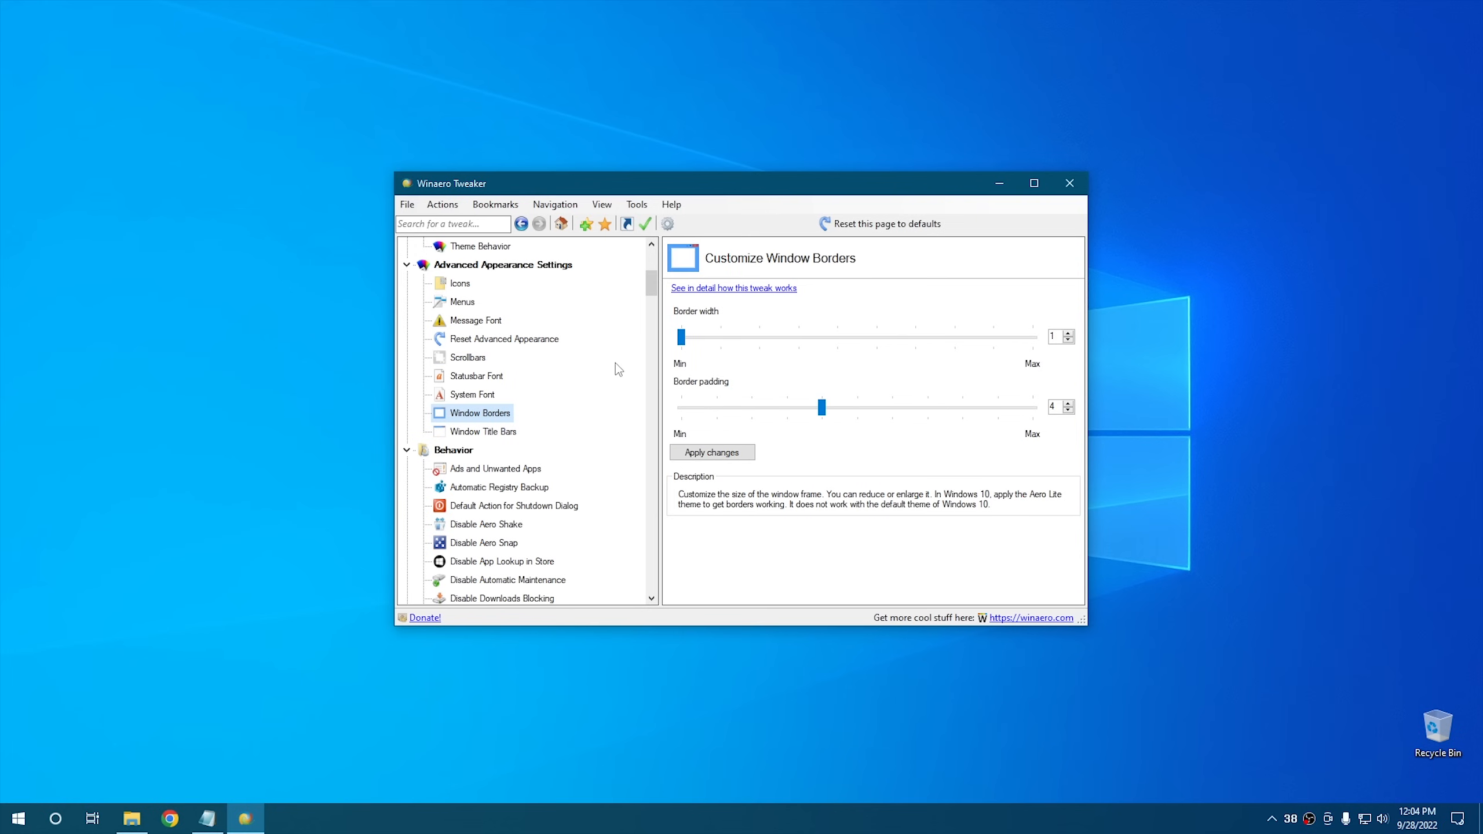
pyautogui.click(681, 337)
pyautogui.moveTo(684, 340); pyautogui.dragTo(839, 340)
pyautogui.moveTo(821, 407); pyautogui.dragTo(1030, 420)
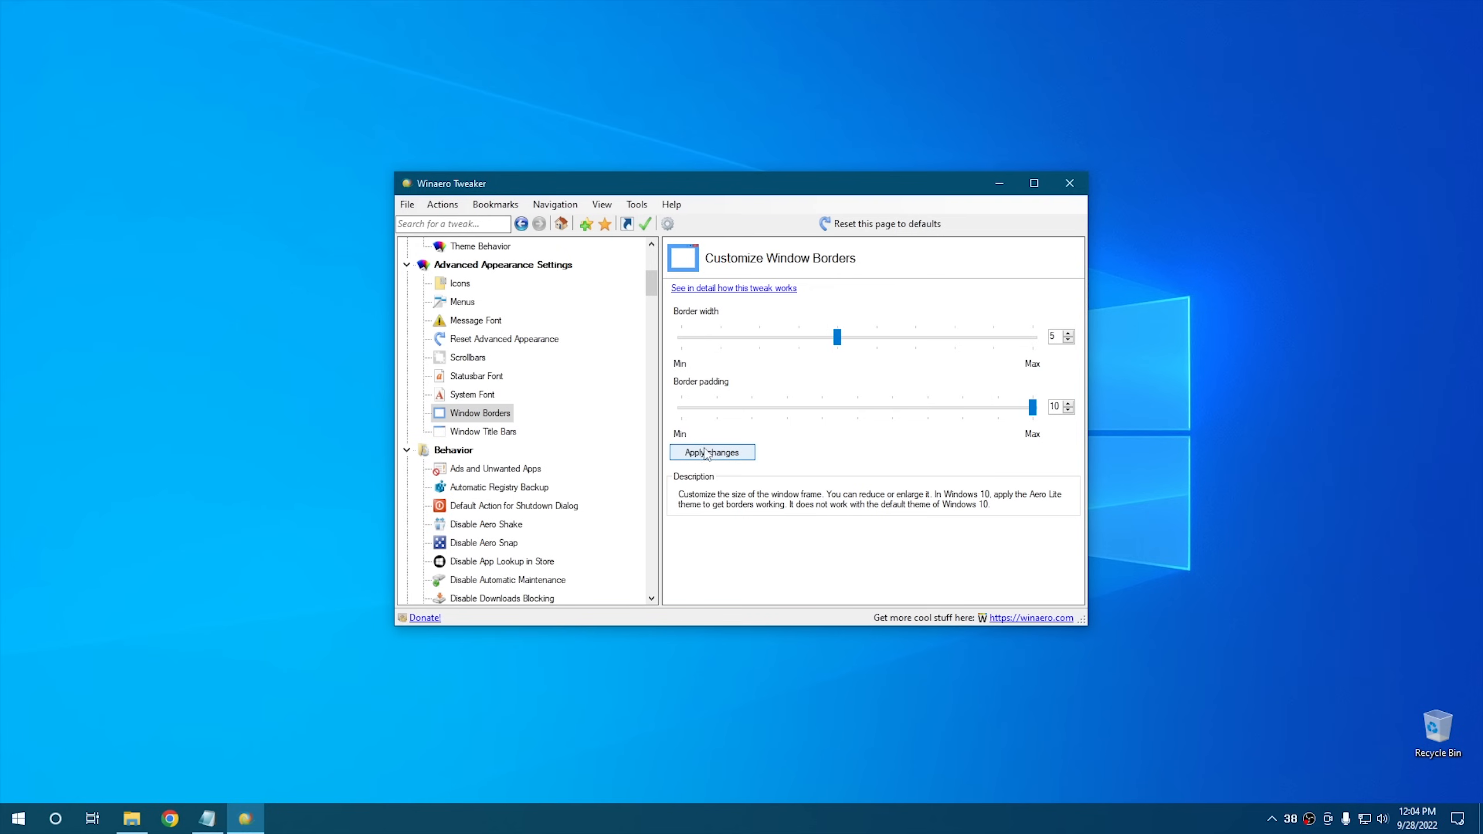
pyautogui.click(712, 454)
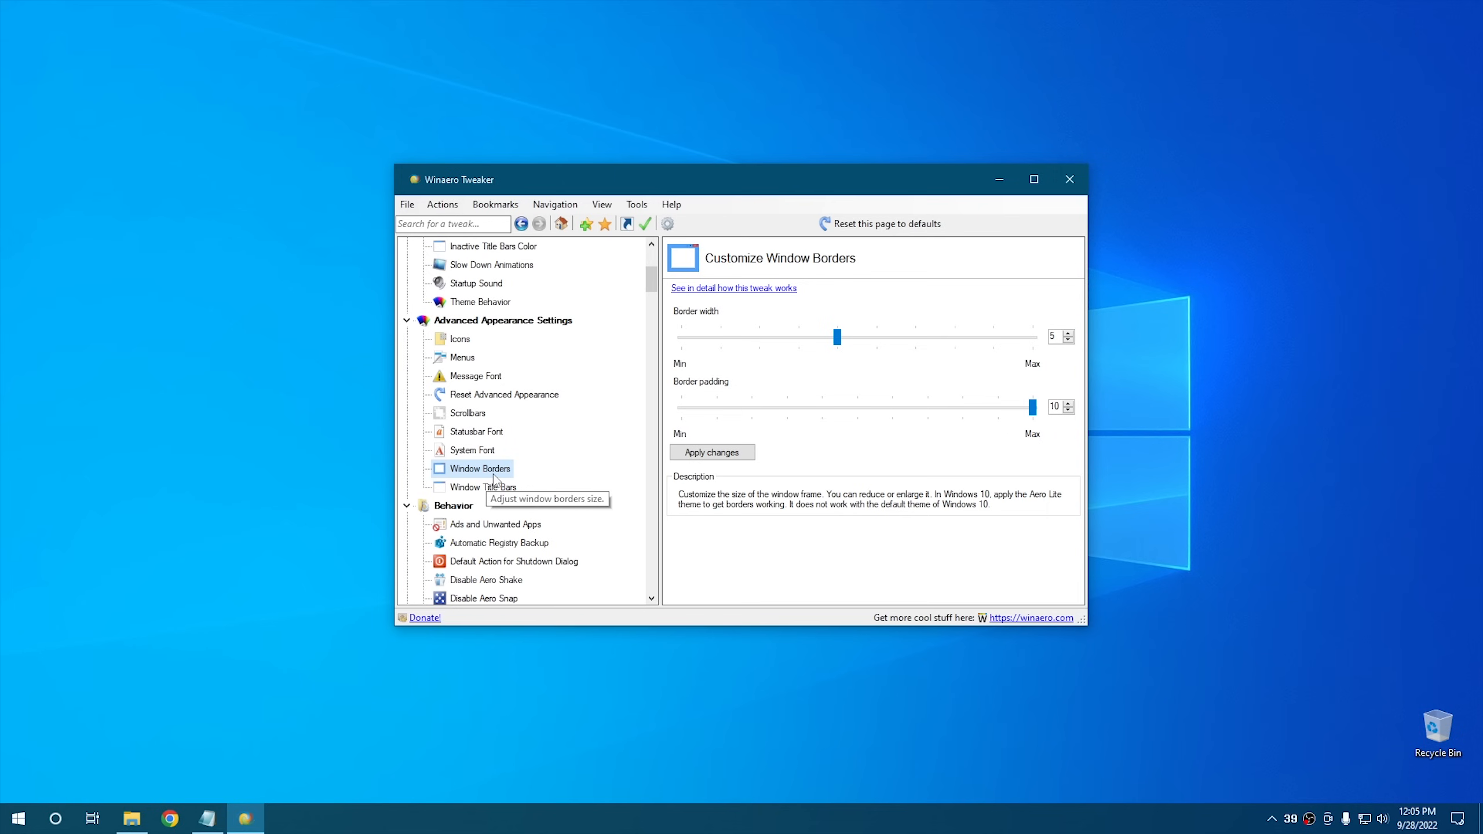
# Enable the Aero Lite theme again from the Appearance group and return to the Window Borders page.
pyautogui.scroll(3, 558, 453)
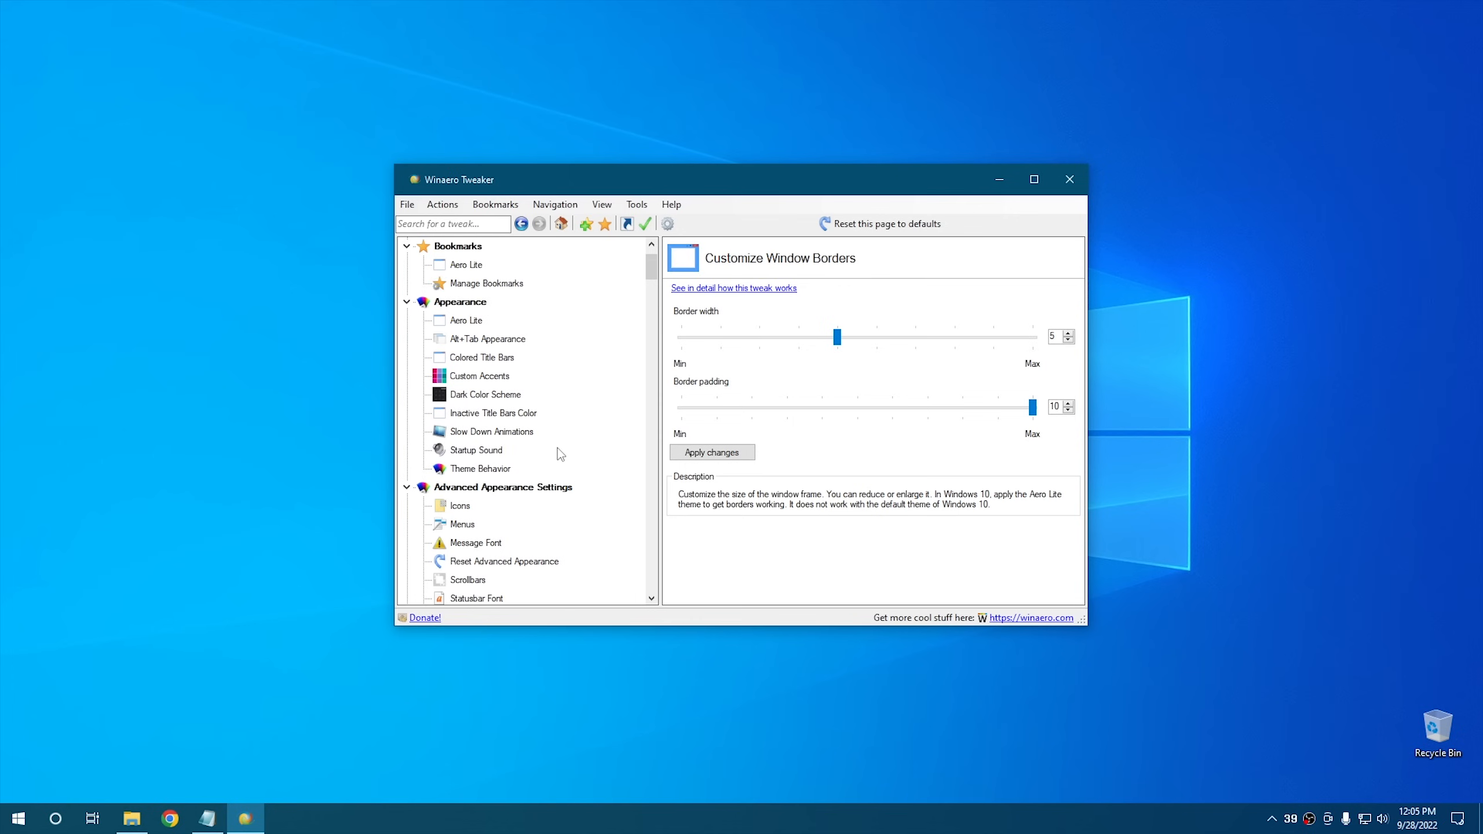
pyautogui.click(474, 322)
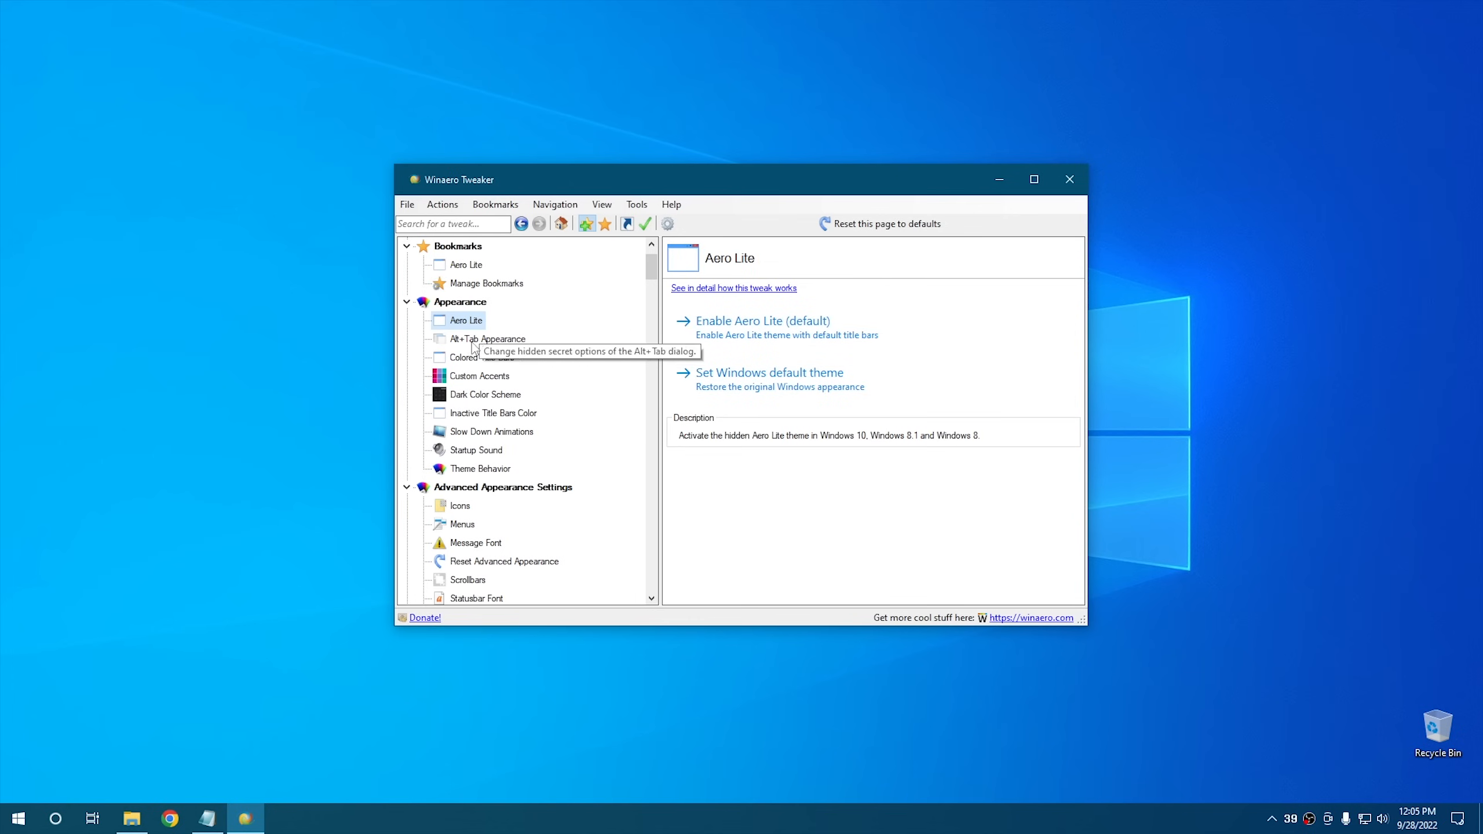
pyautogui.click(474, 361)
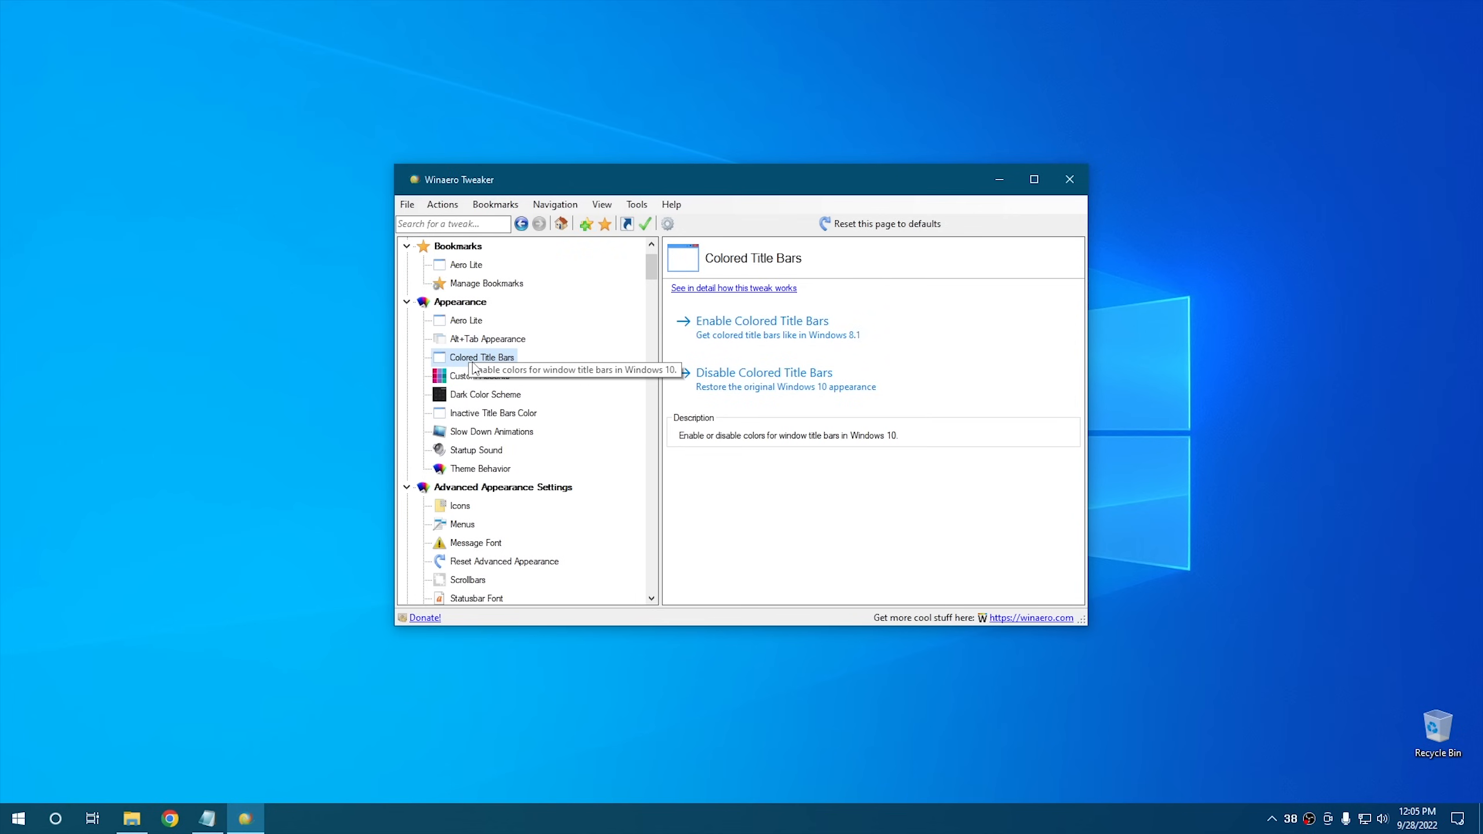
pyautogui.click(474, 323)
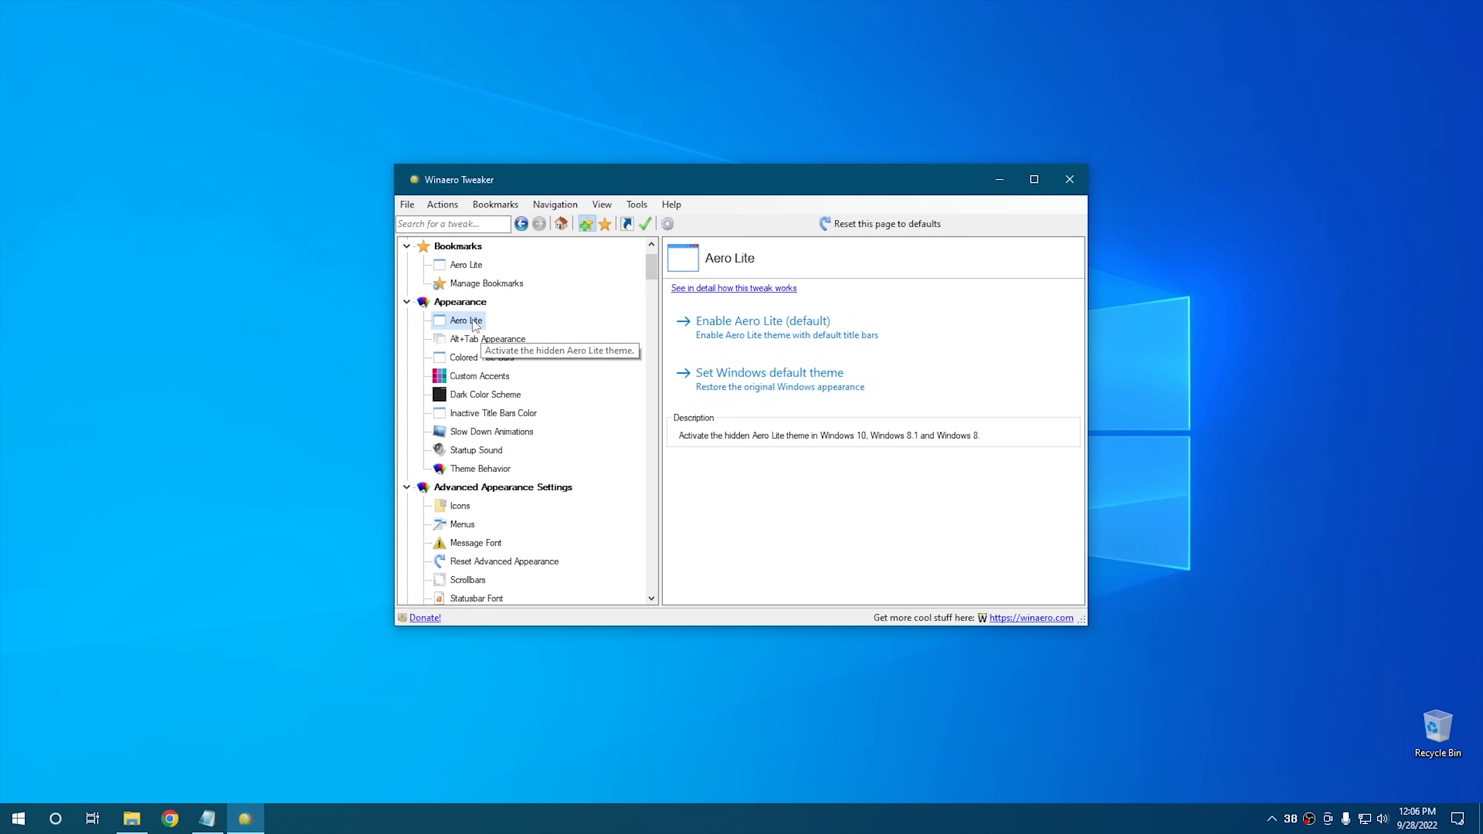
pyautogui.click(751, 328)
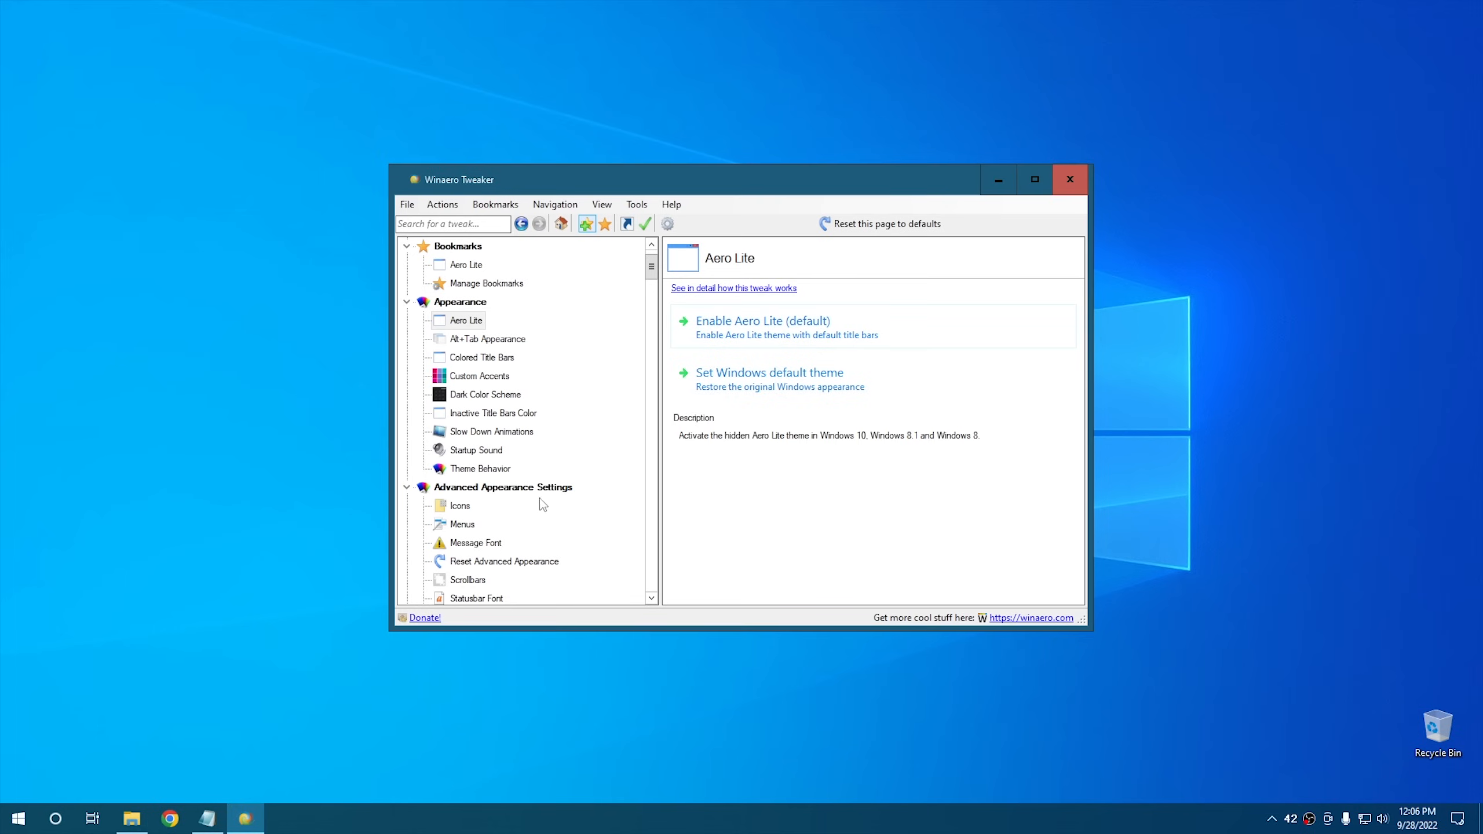
pyautogui.scroll(-2, 491, 544)
pyautogui.click(488, 524)
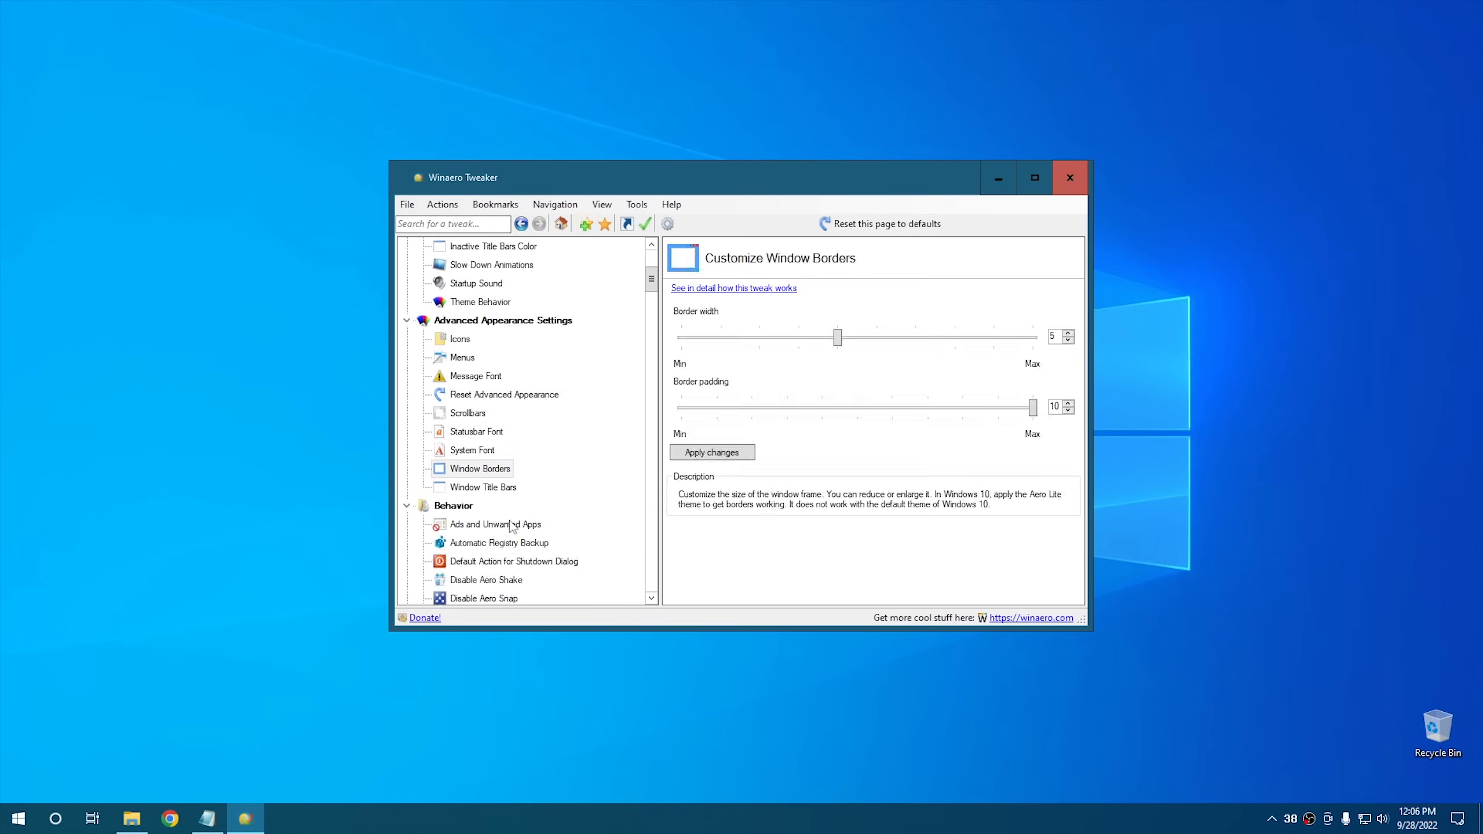
# Under Behavior, turn off ads in File Explorer, Start menu suggestions and automatically installed unwanted apps, and postpone the reboot.
pyautogui.scroll(-5, 502, 526)
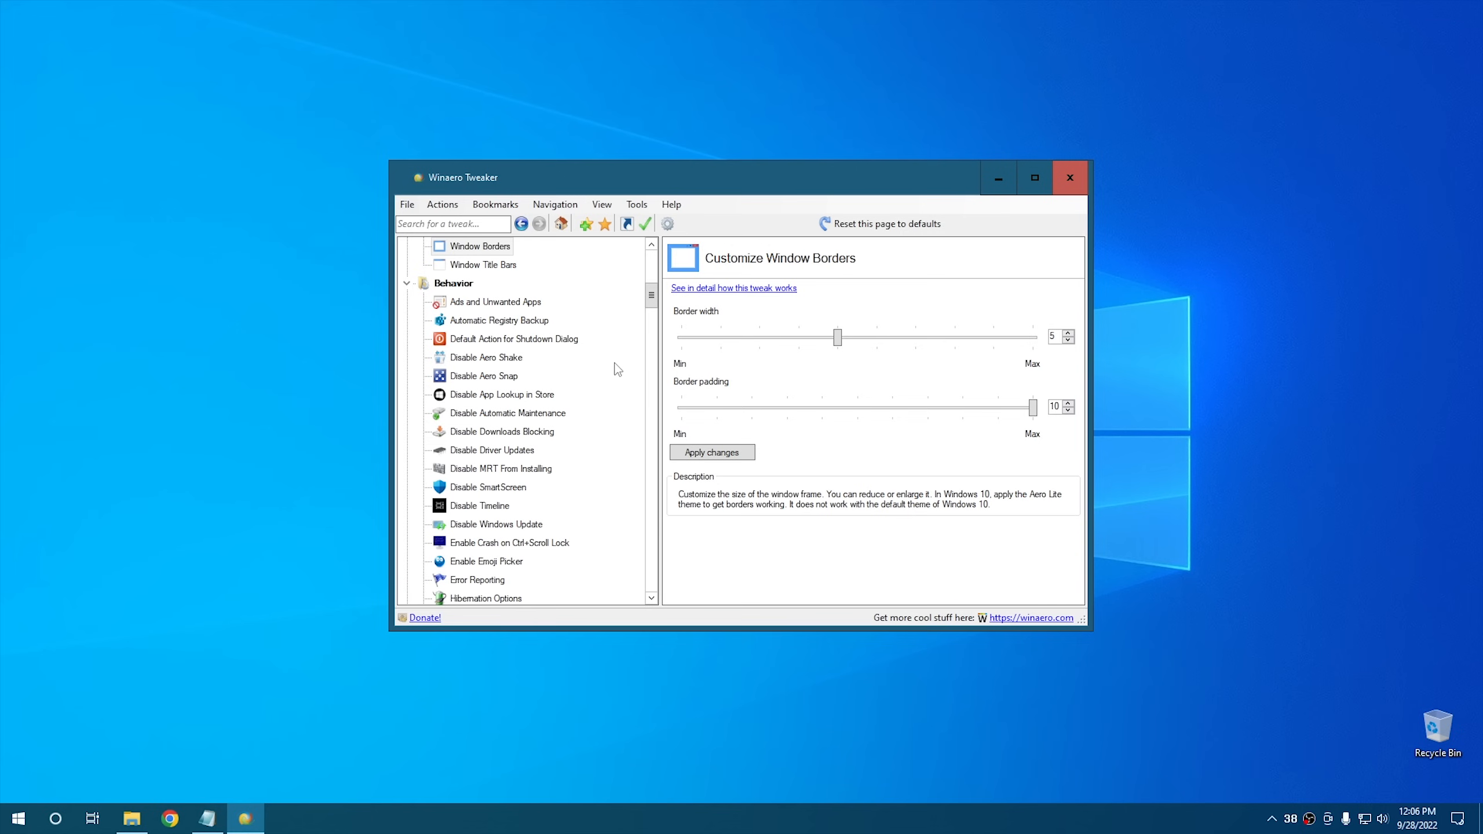
pyautogui.click(496, 305)
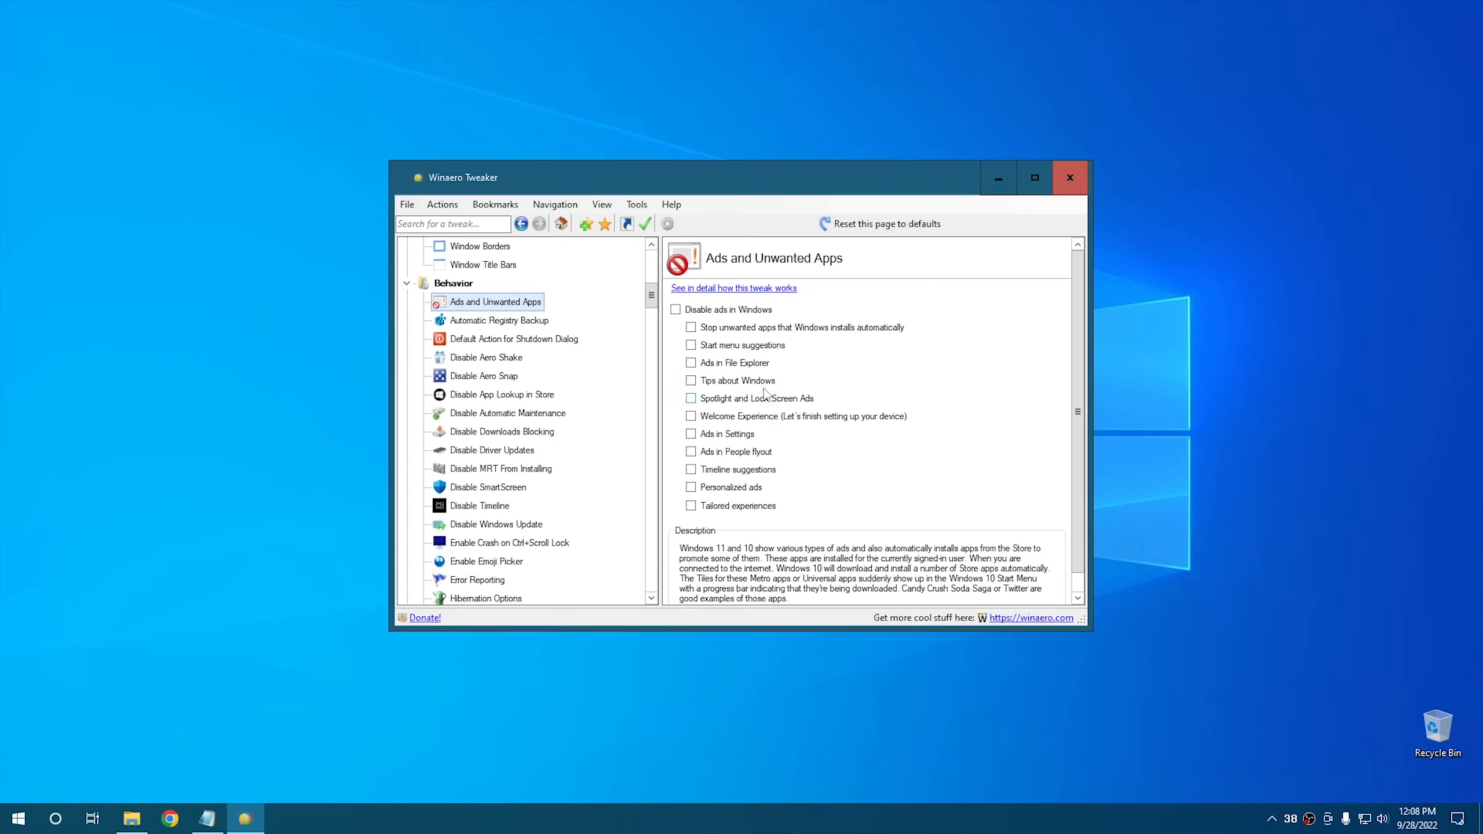
pyautogui.click(716, 367)
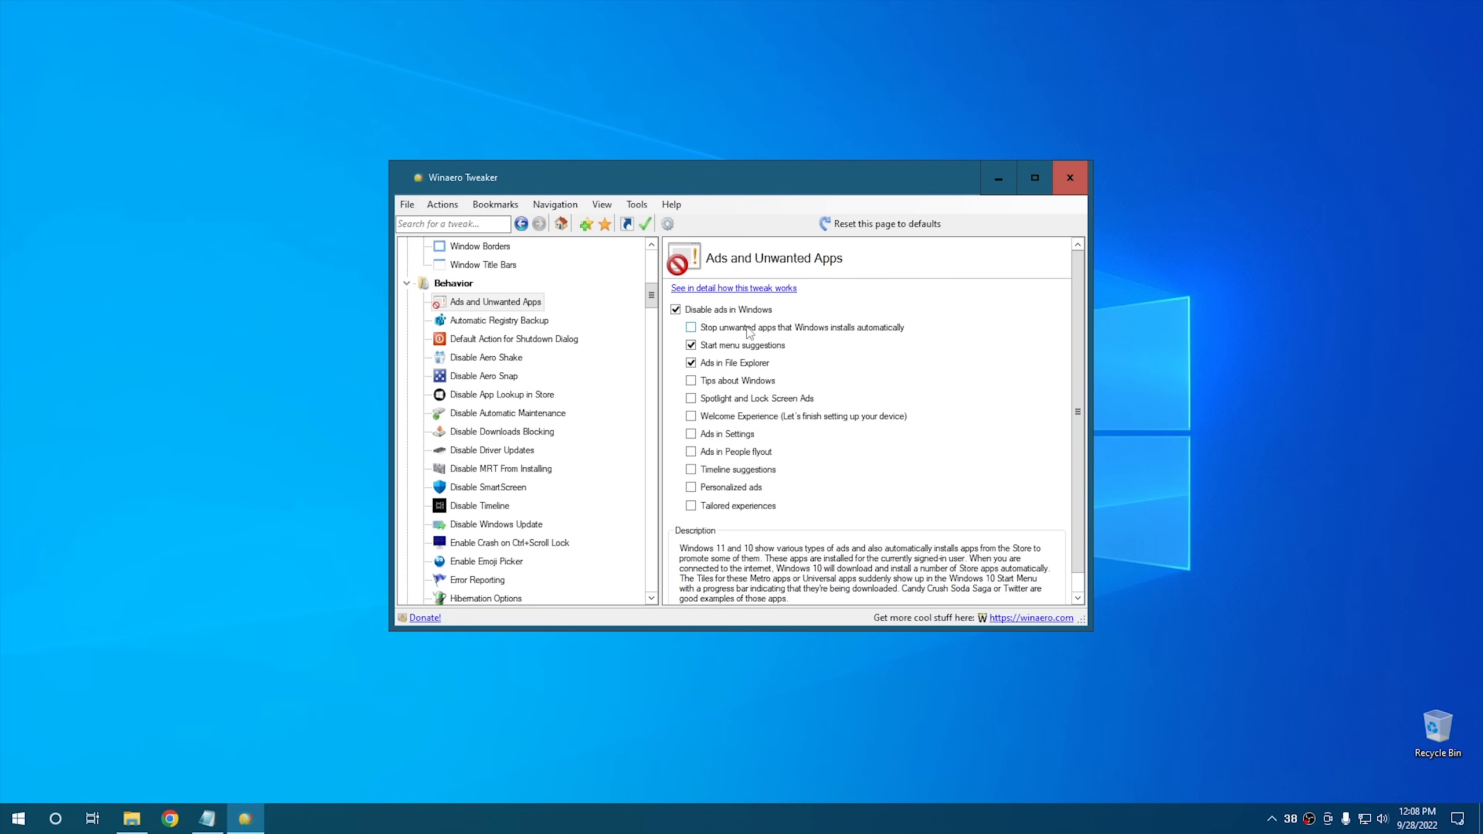
pyautogui.click(748, 333)
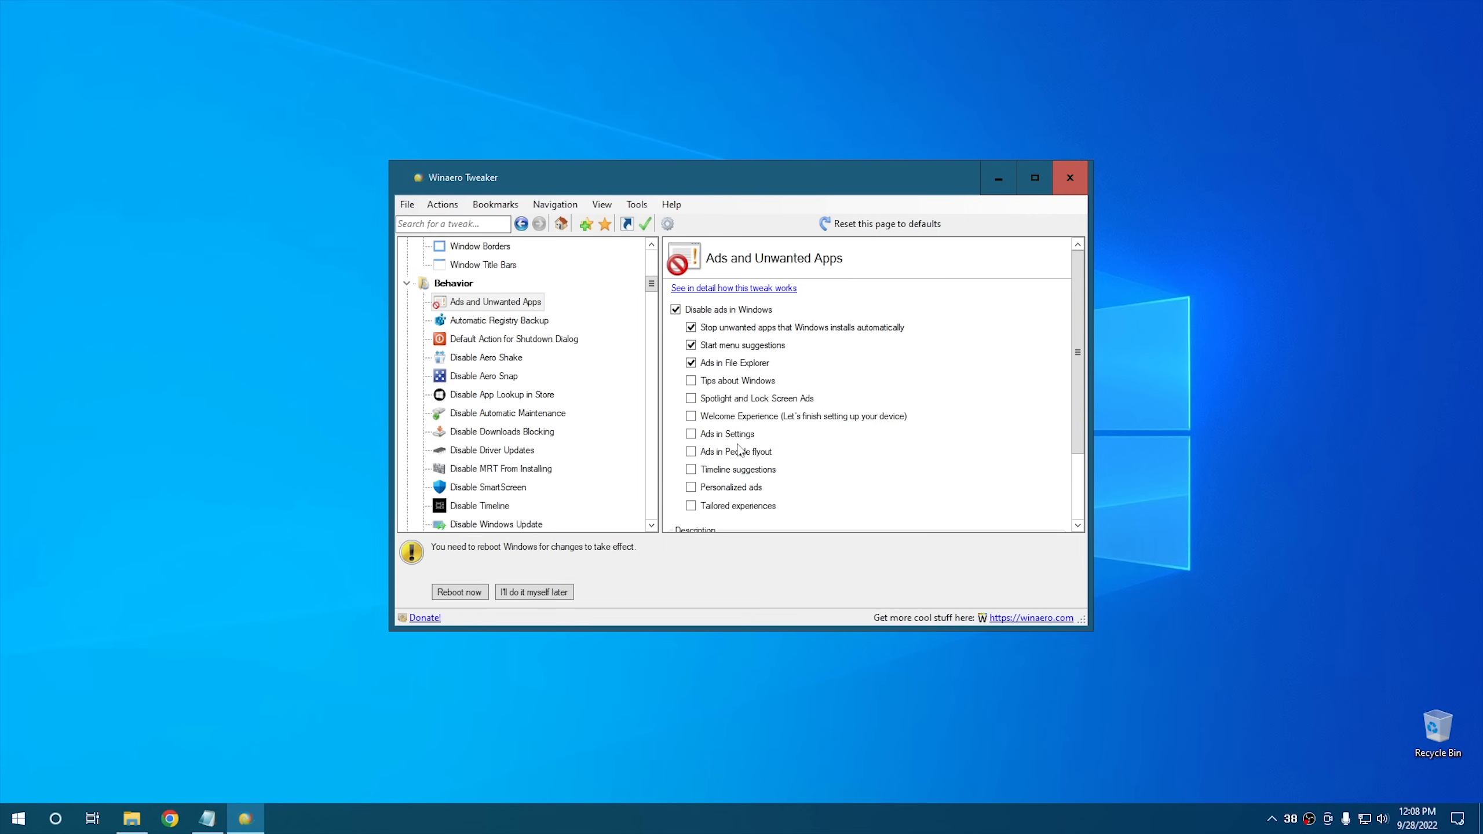
pyautogui.click(544, 593)
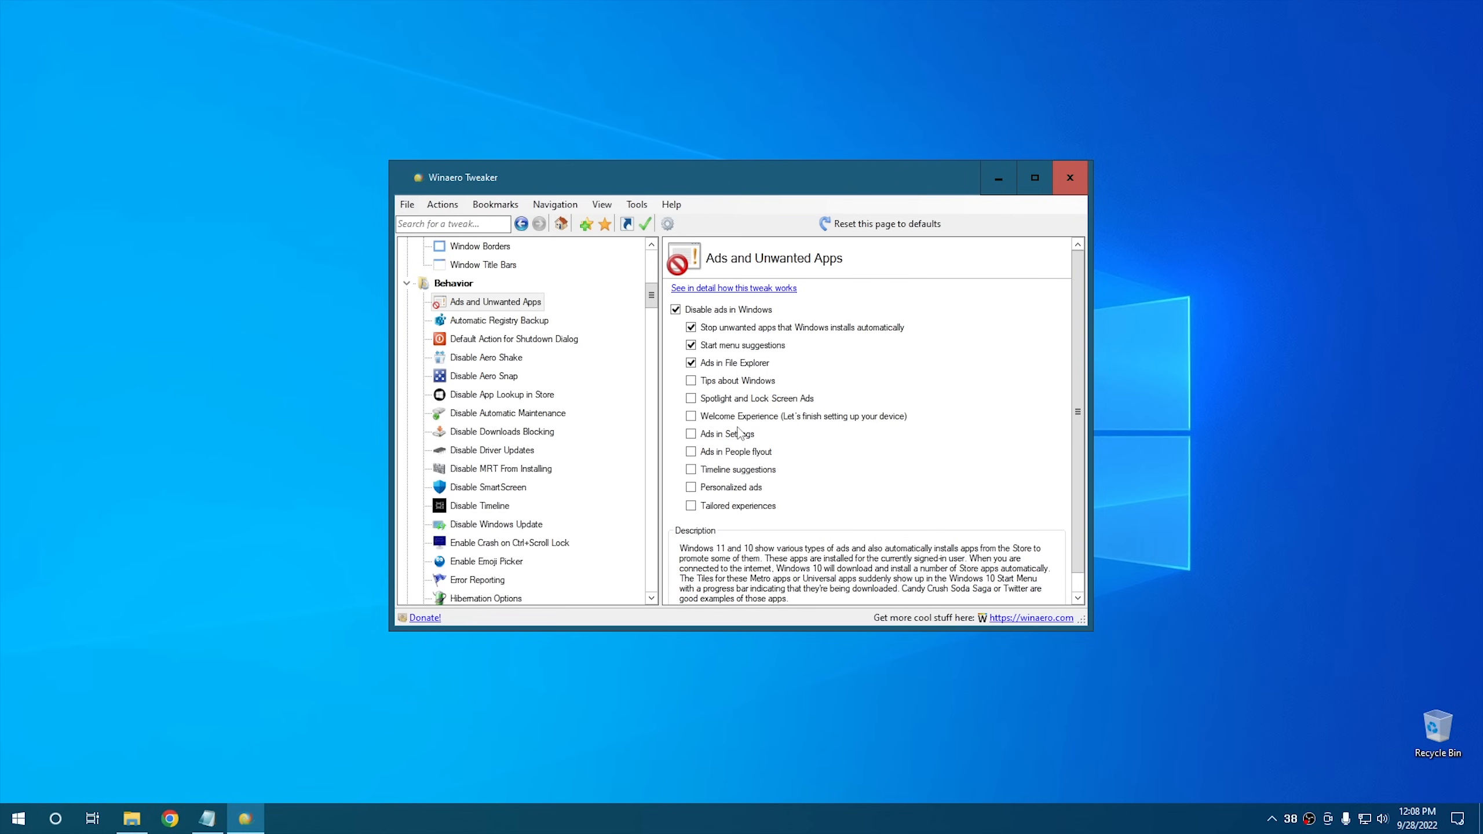
# Enable Automatic Registry Backup in the Behavior group and open the Enable Crash on Ctrl+Scroll Lock tweak.
pyautogui.click(476, 323)
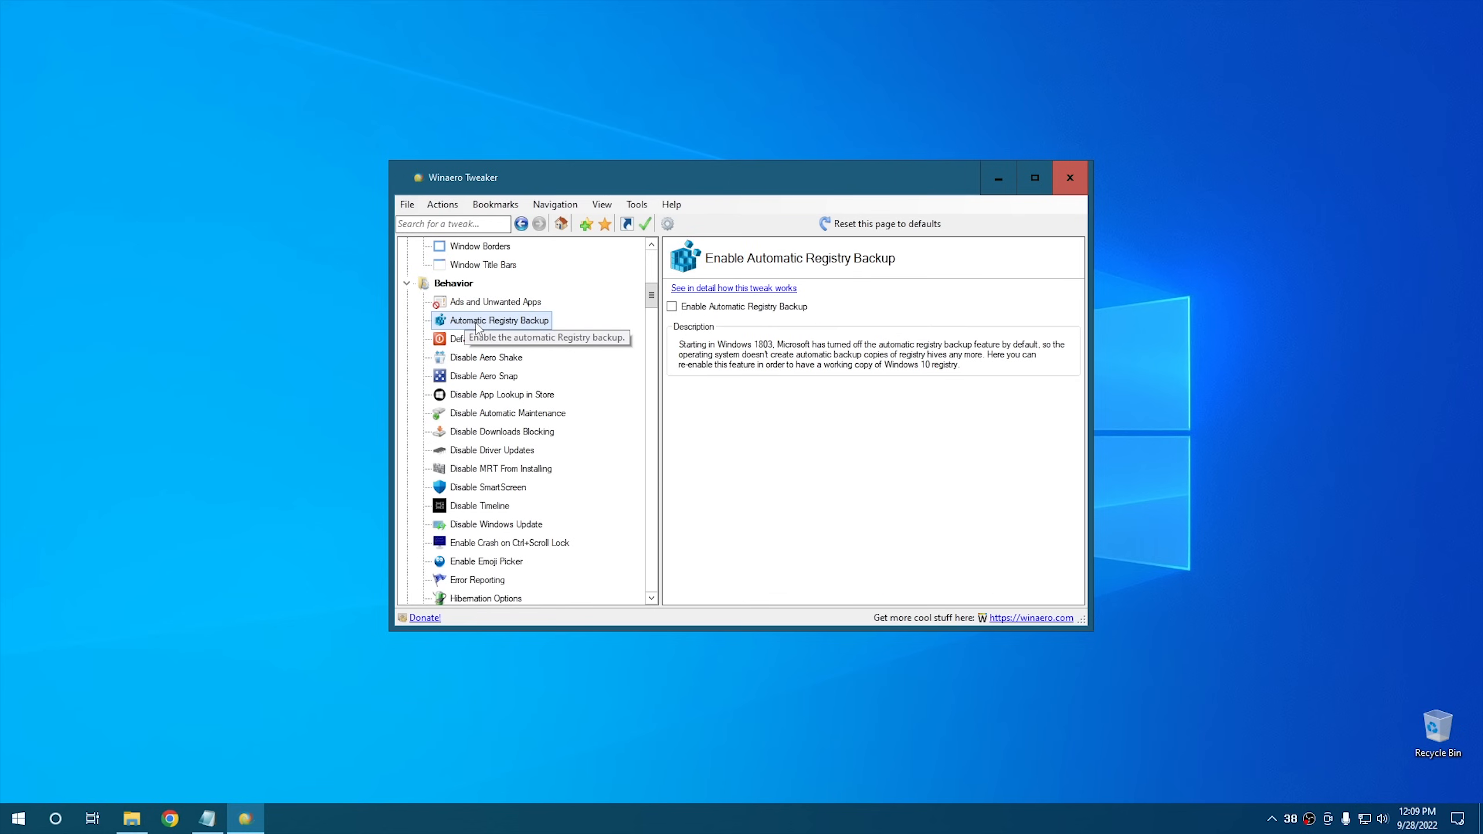
pyautogui.click(689, 310)
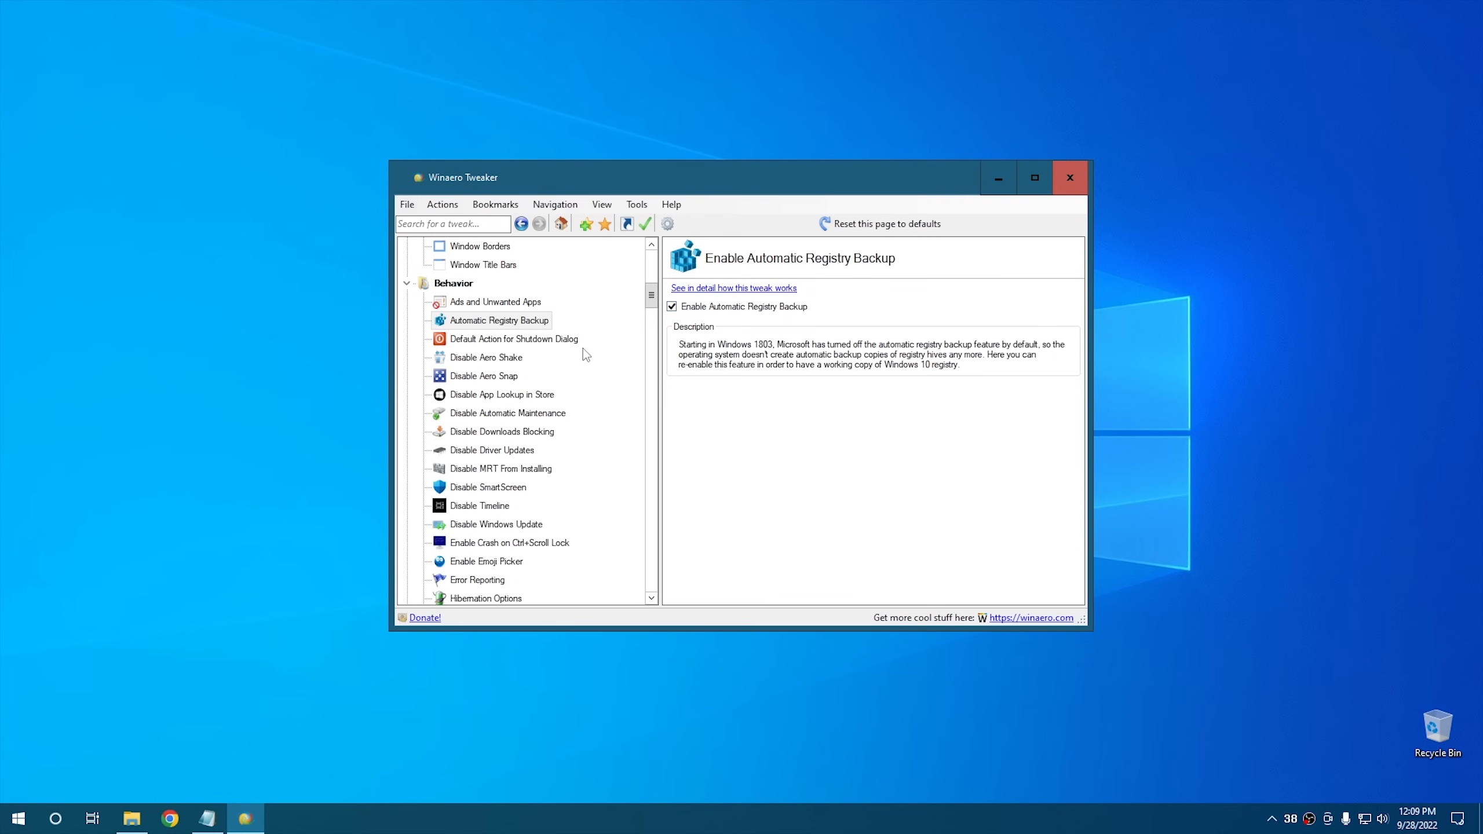
pyautogui.scroll(-1, 583, 347)
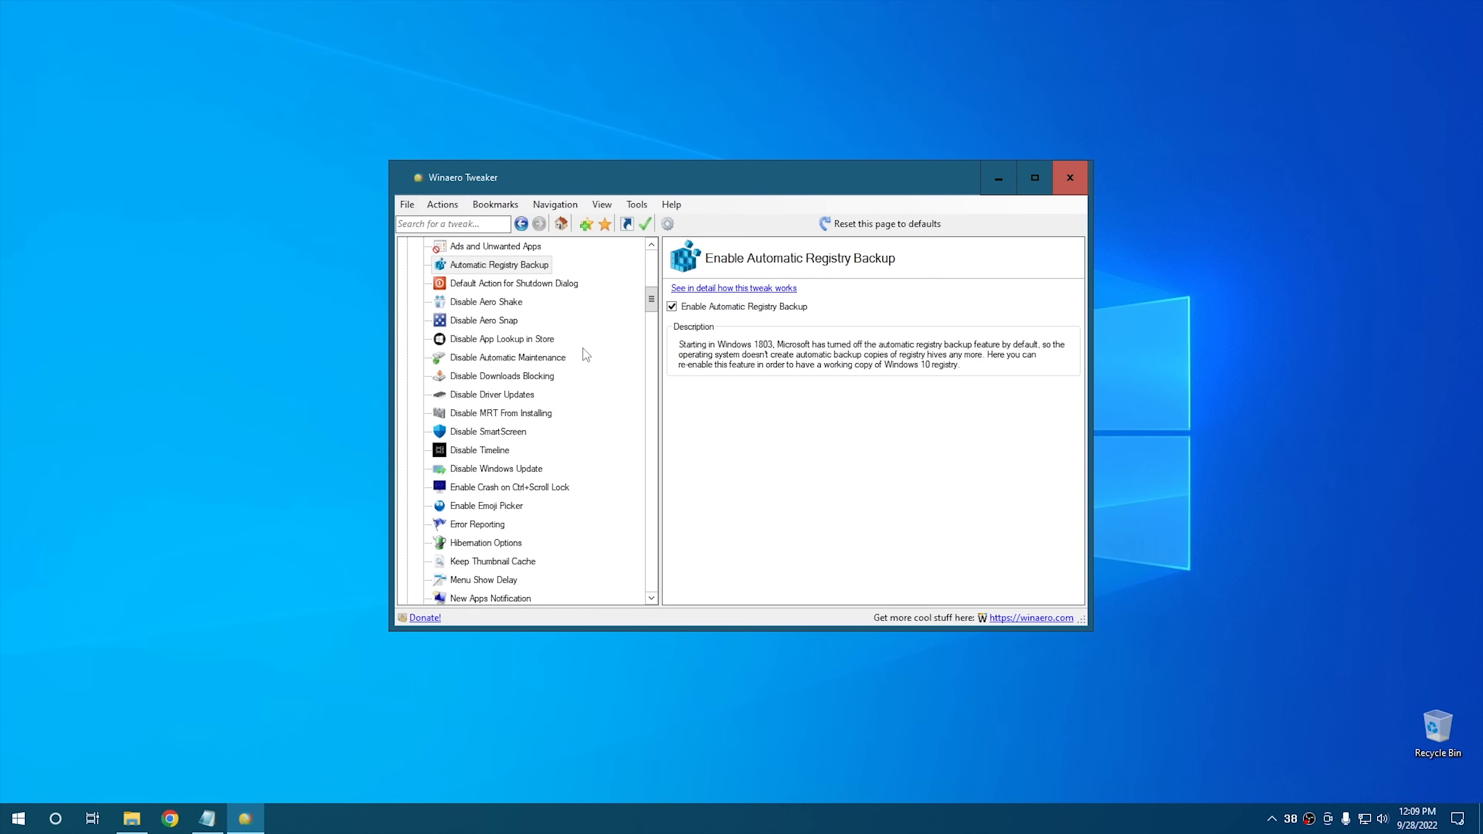
pyautogui.click(505, 492)
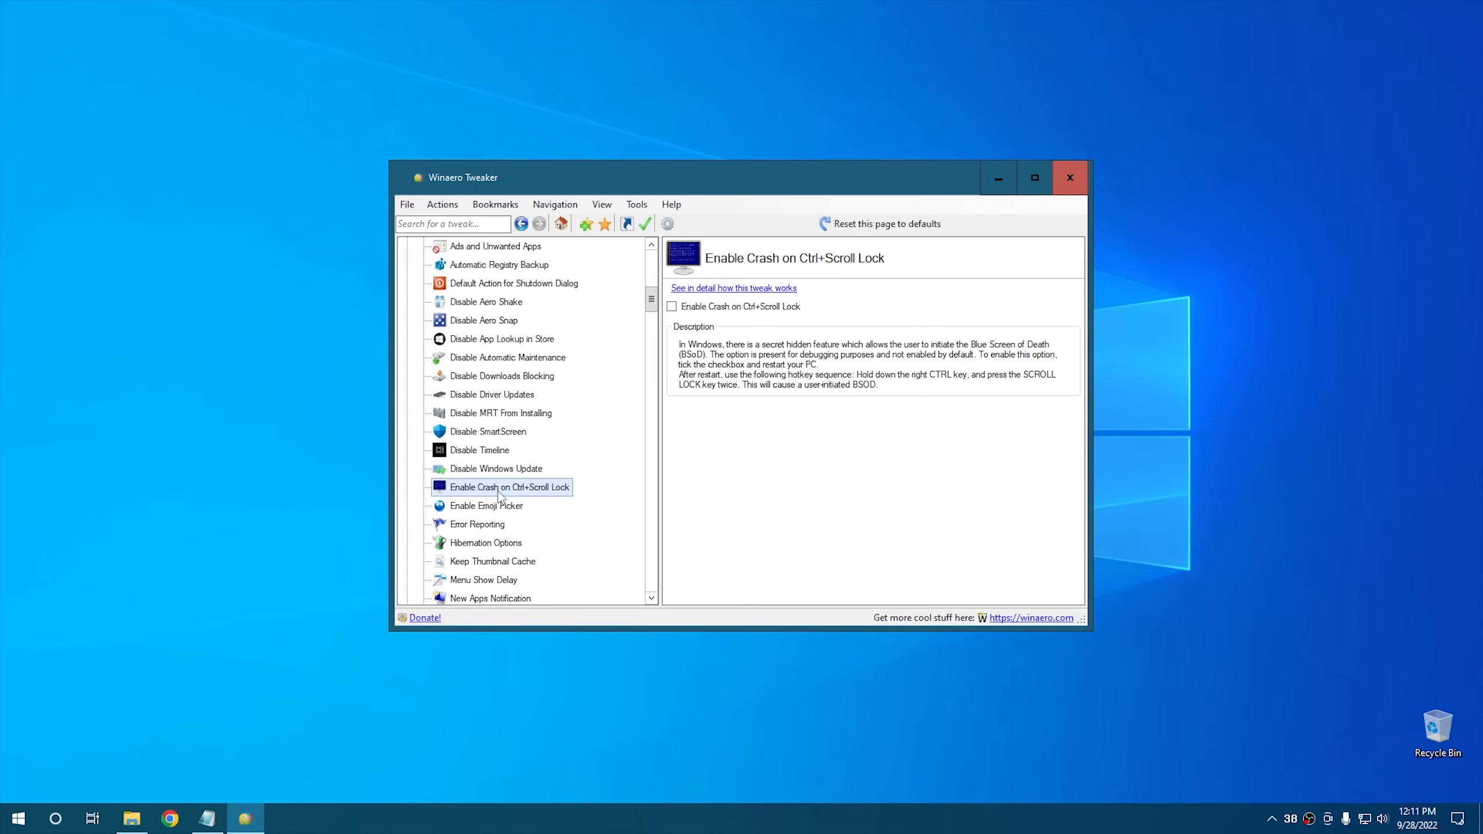
# Turn the option to show BSOD details instead of the sad smiley on and back off, and postpone the reboot.
pyautogui.scroll(-4, 500, 494)
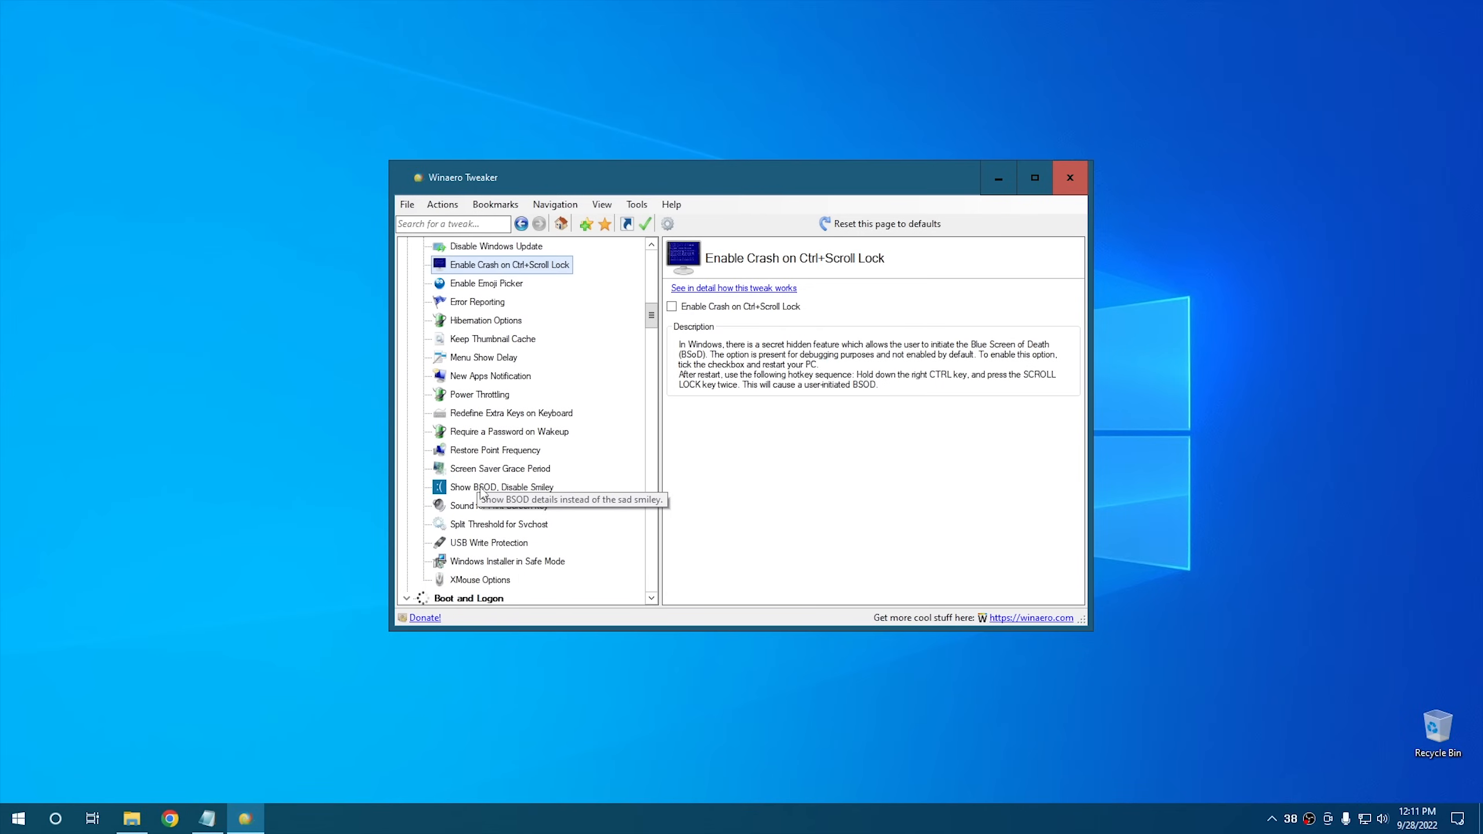
pyautogui.click(503, 489)
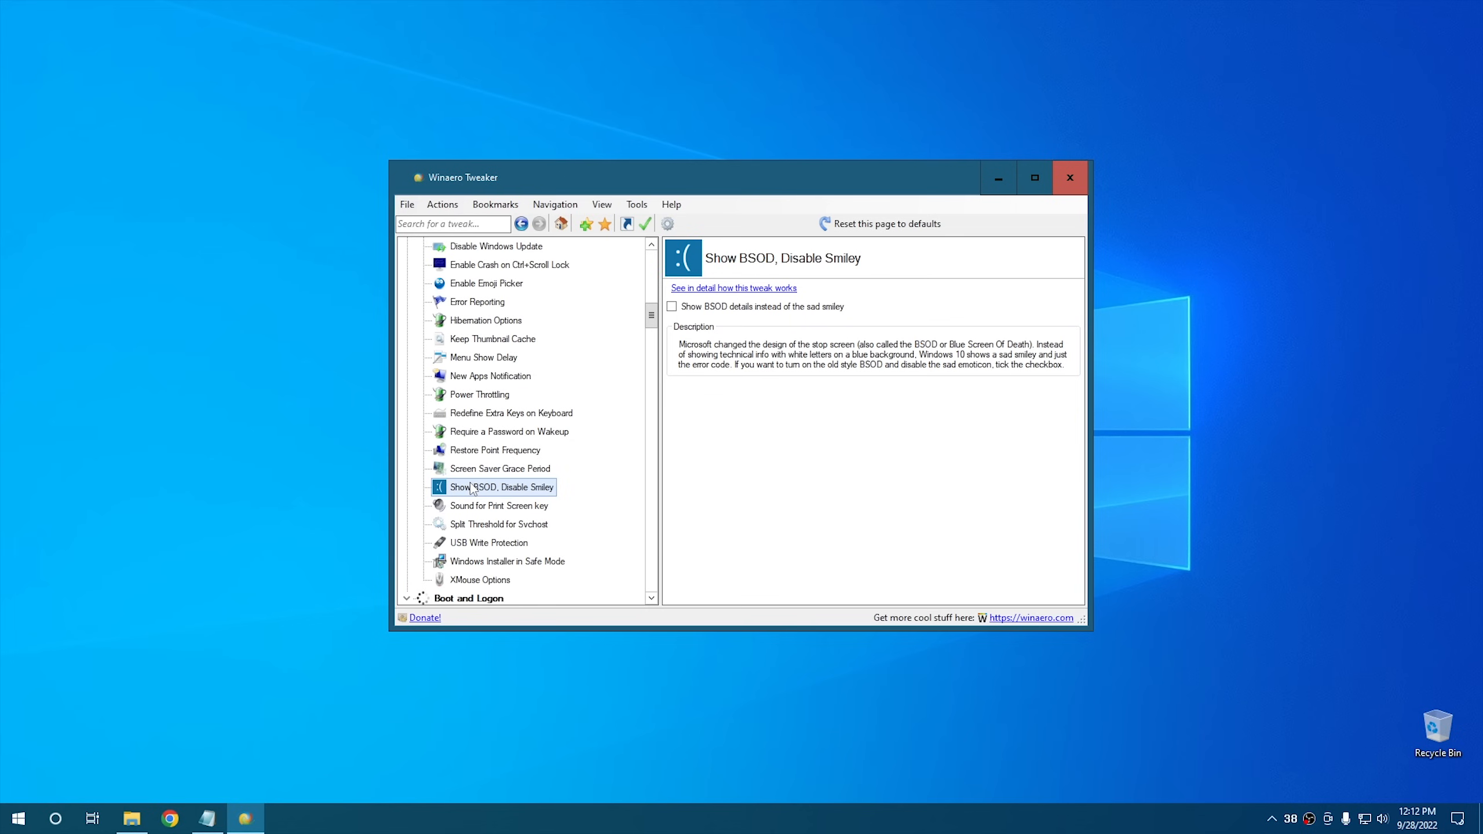
pyautogui.click(705, 306)
pyautogui.click(713, 305)
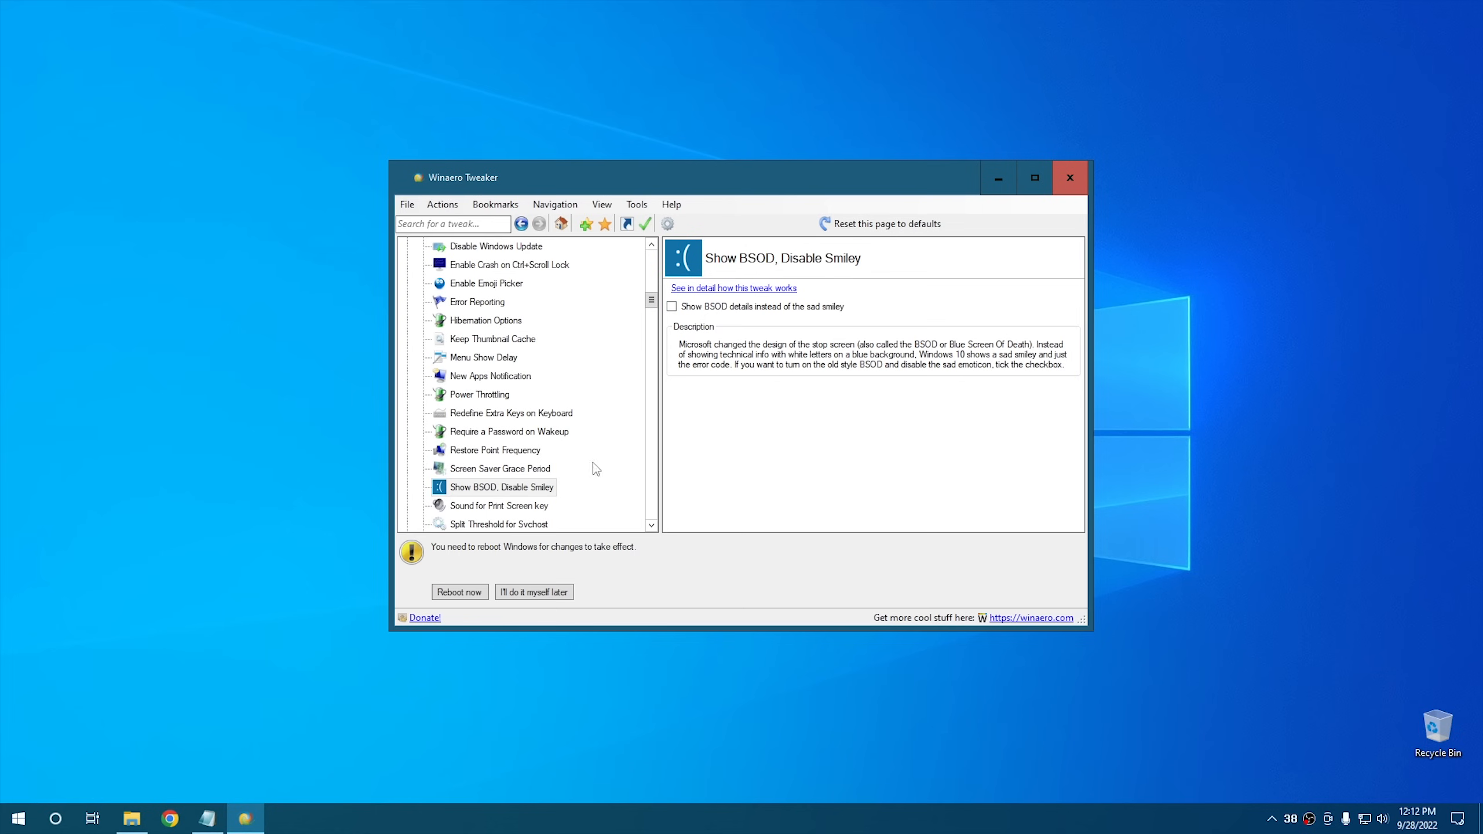
pyautogui.click(538, 595)
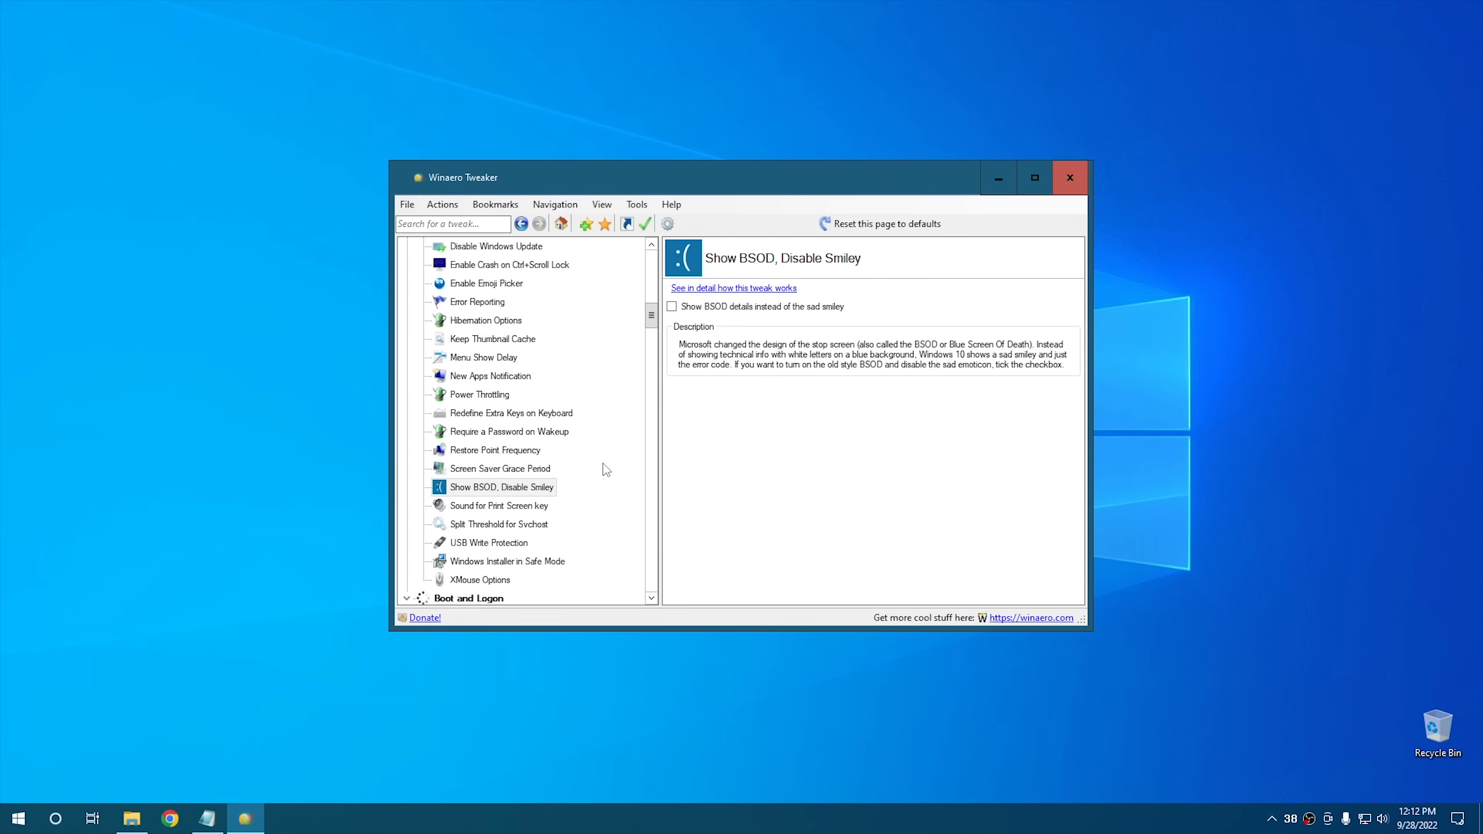
# Review the Windows Installer in Safe Mode and Disable Windows Update tweaks in the Behavior group.
pyautogui.scroll(-1, 605, 469)
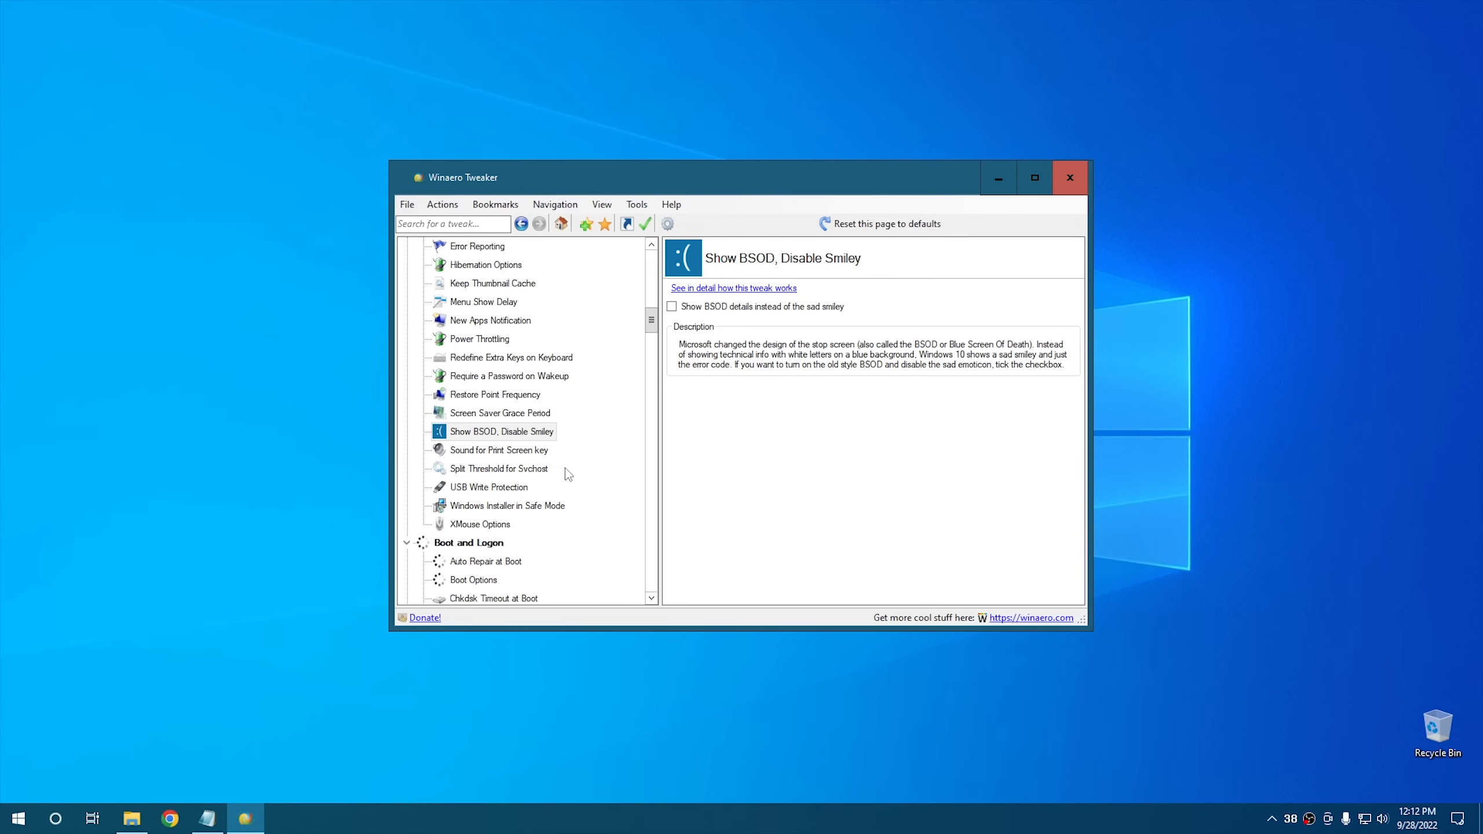
pyautogui.click(536, 505)
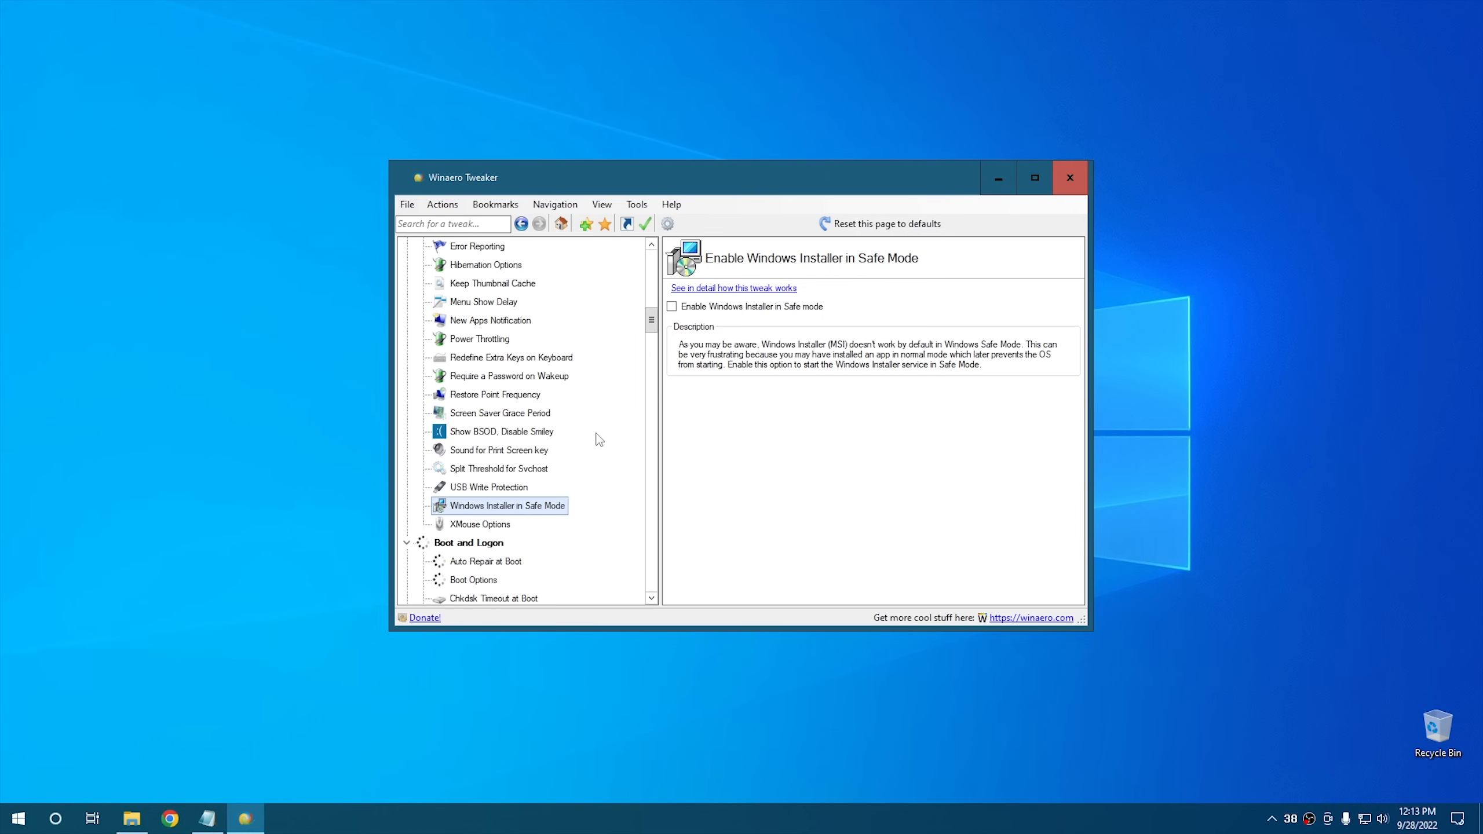
pyautogui.scroll(10, 578, 436)
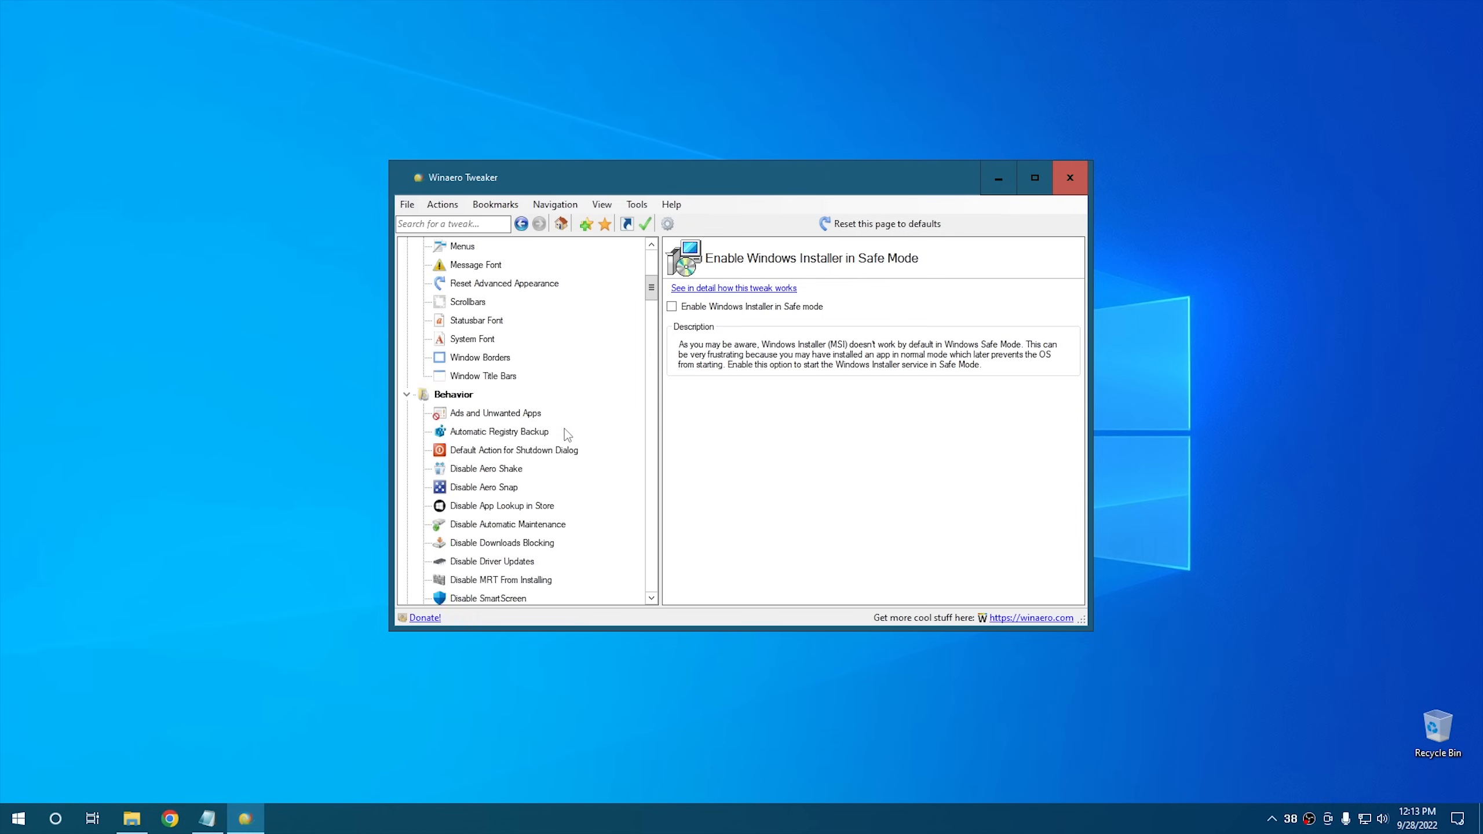
pyautogui.scroll(-5, 567, 435)
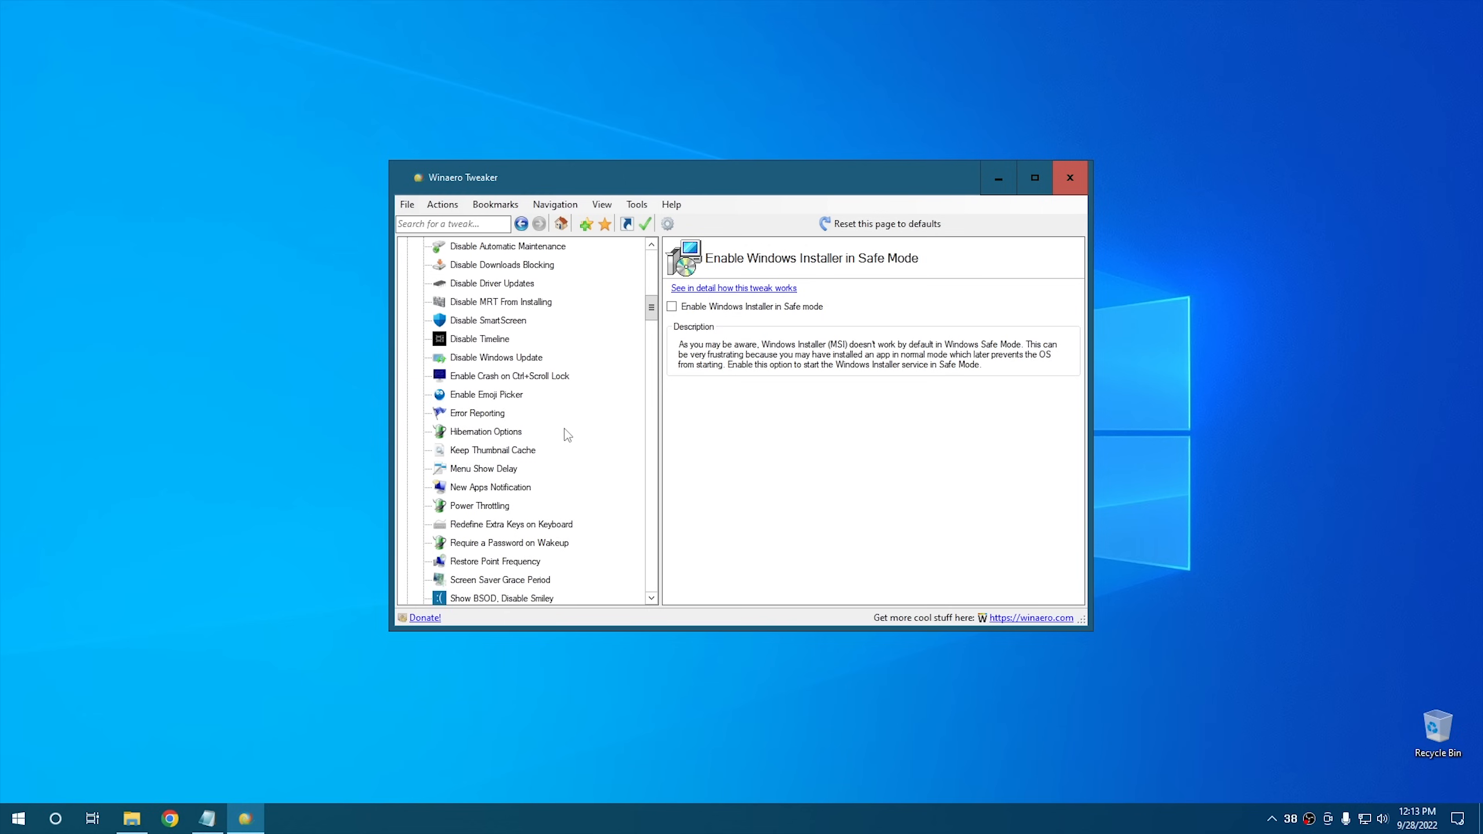
pyautogui.click(513, 362)
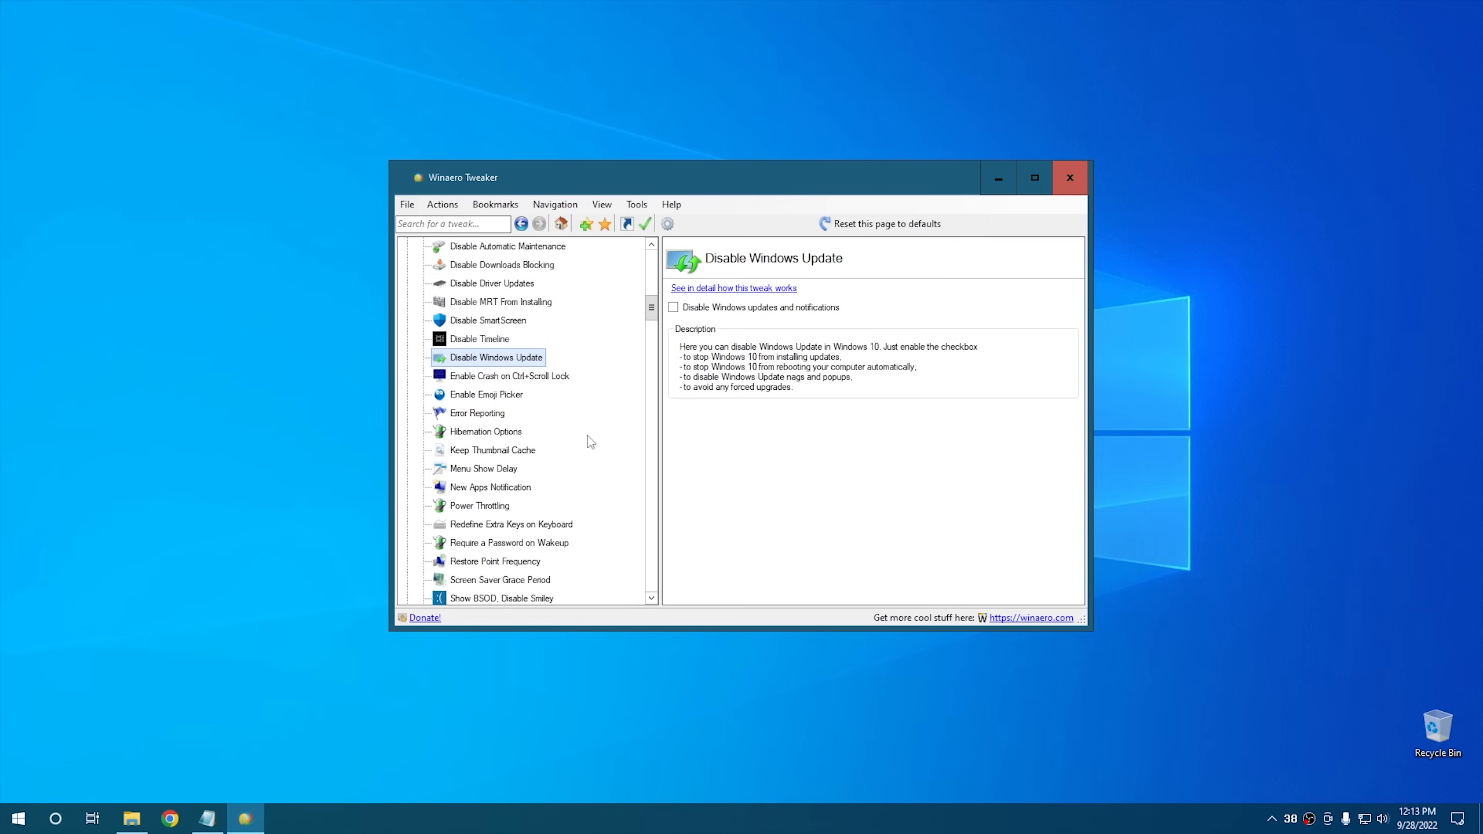
# Review the Boot Options, Disable Lock Screen and Enable CTRL + ALT + DEL tweaks in the Boot and Logon group.
pyautogui.scroll(-3, 589, 441)
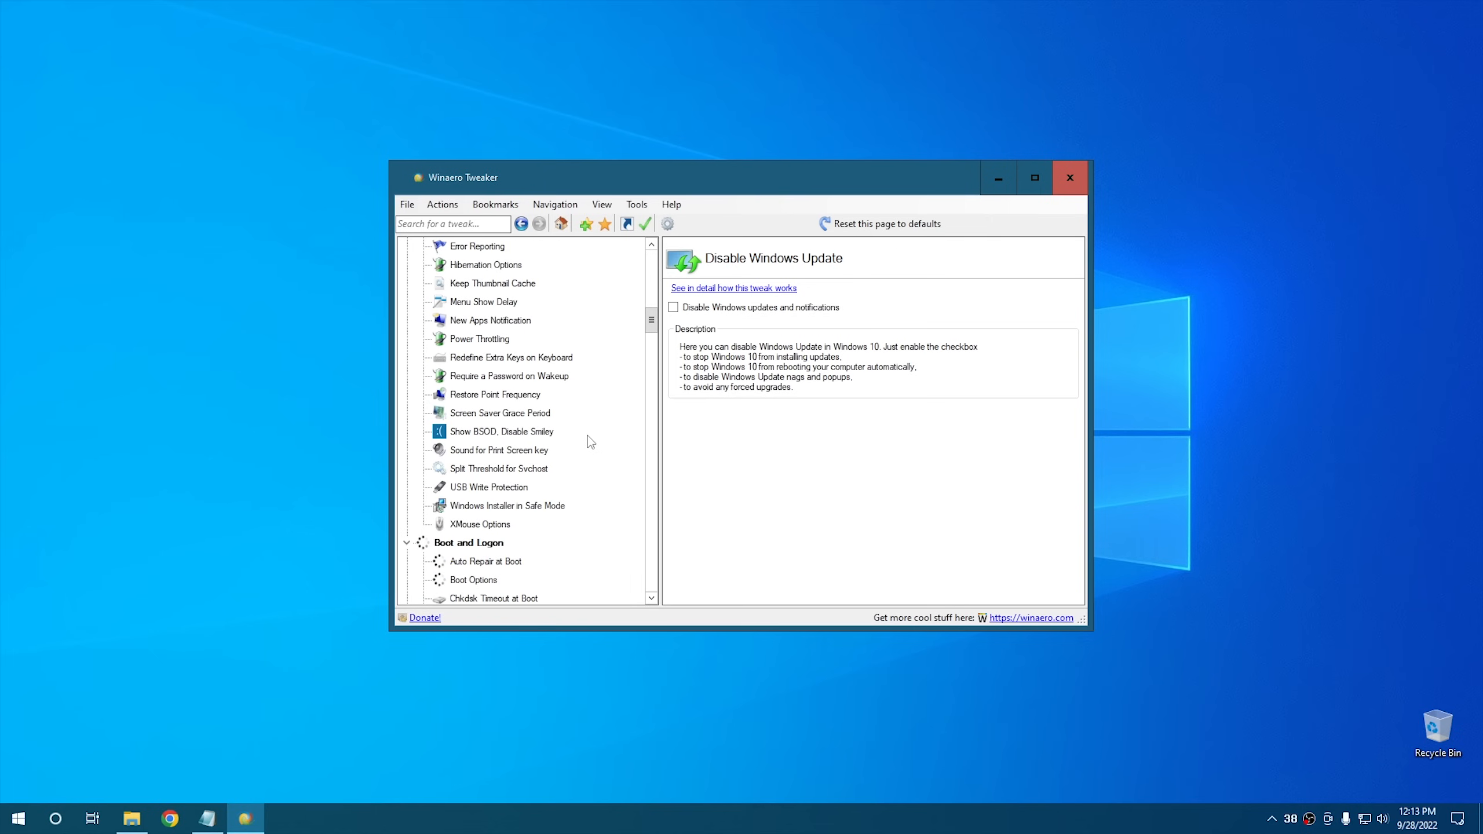
pyautogui.scroll(-3, 590, 442)
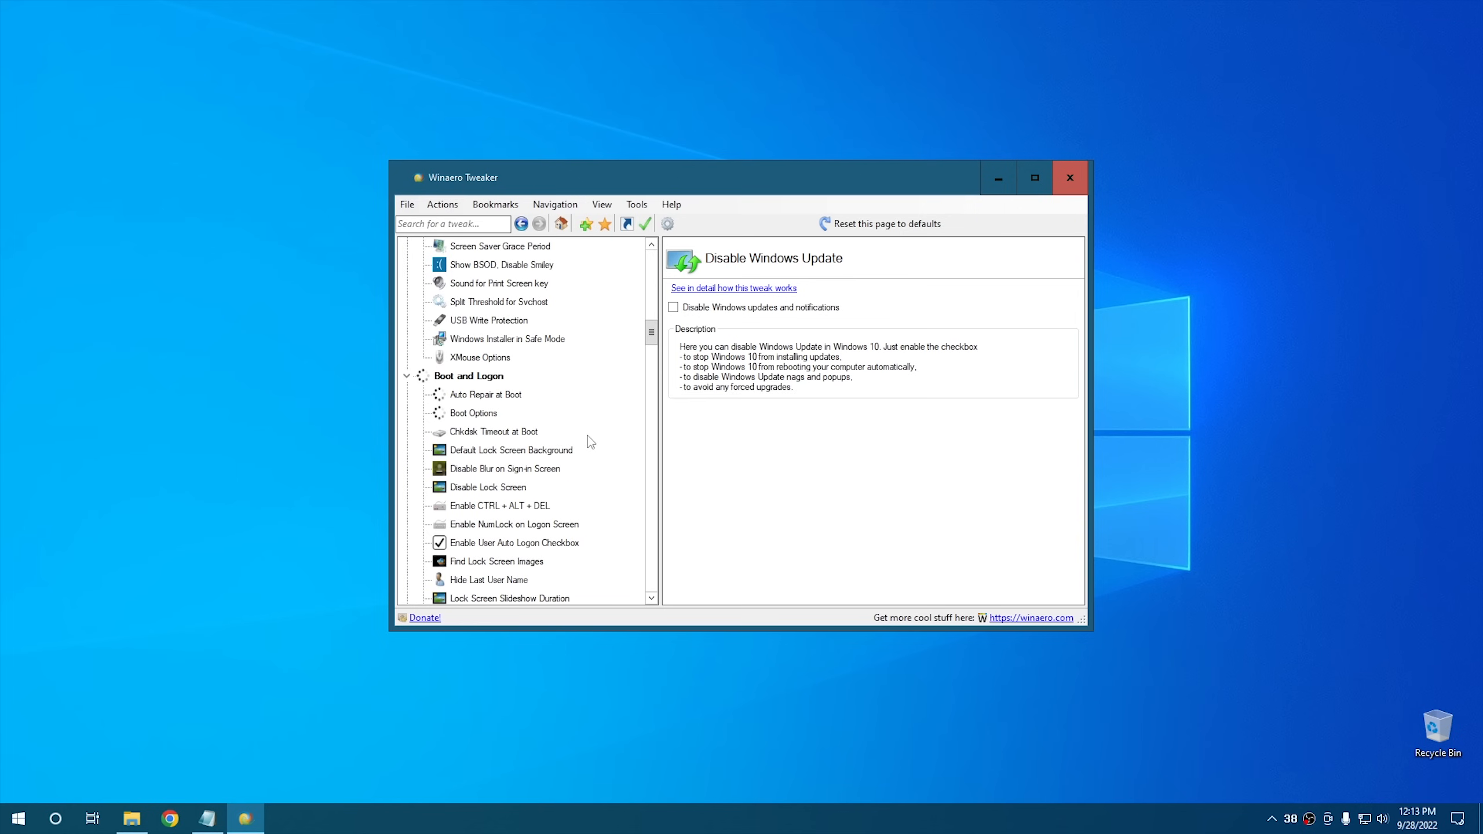
pyautogui.scroll(-1, 590, 440)
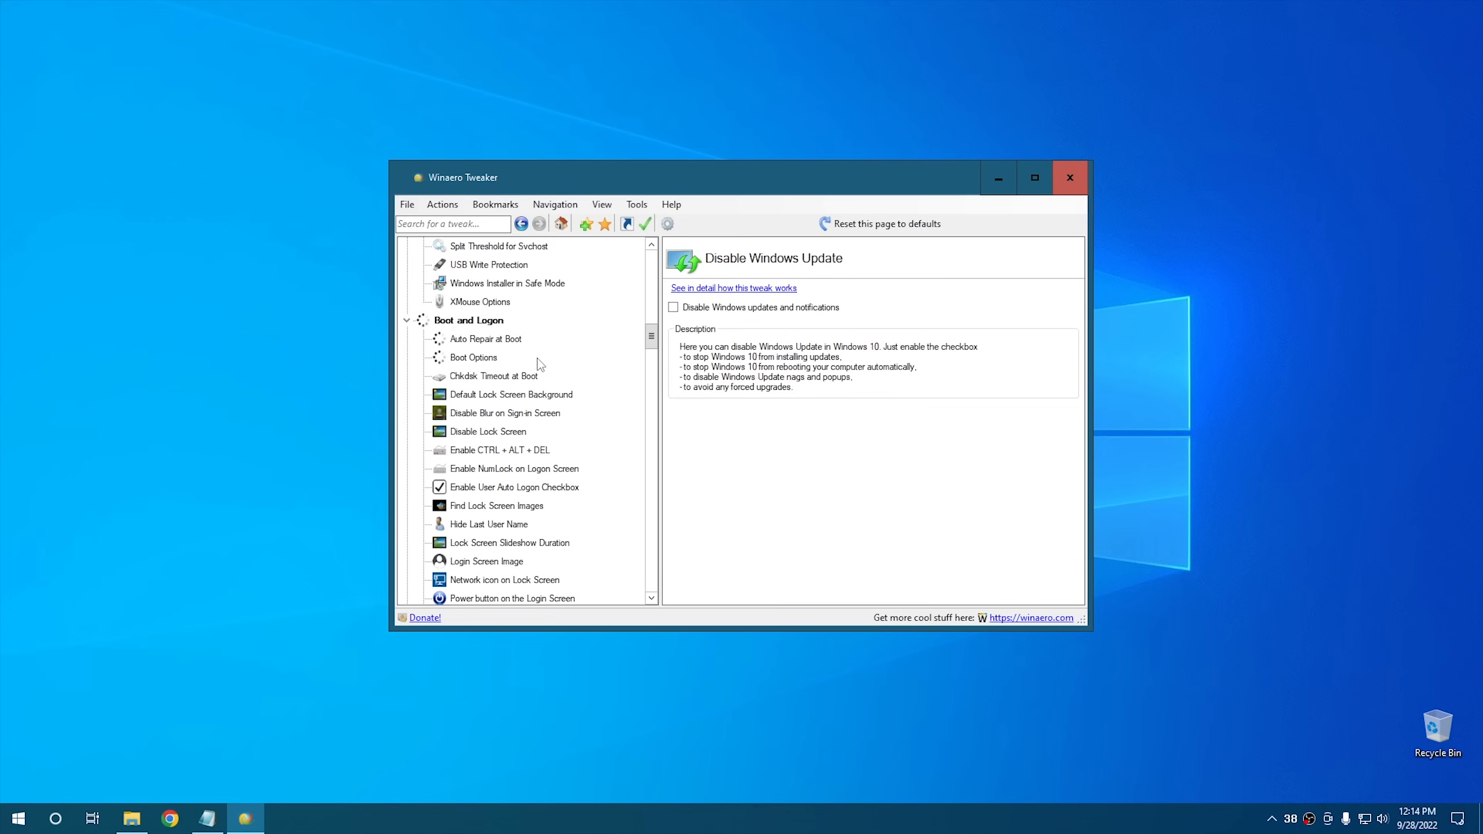
pyautogui.click(473, 358)
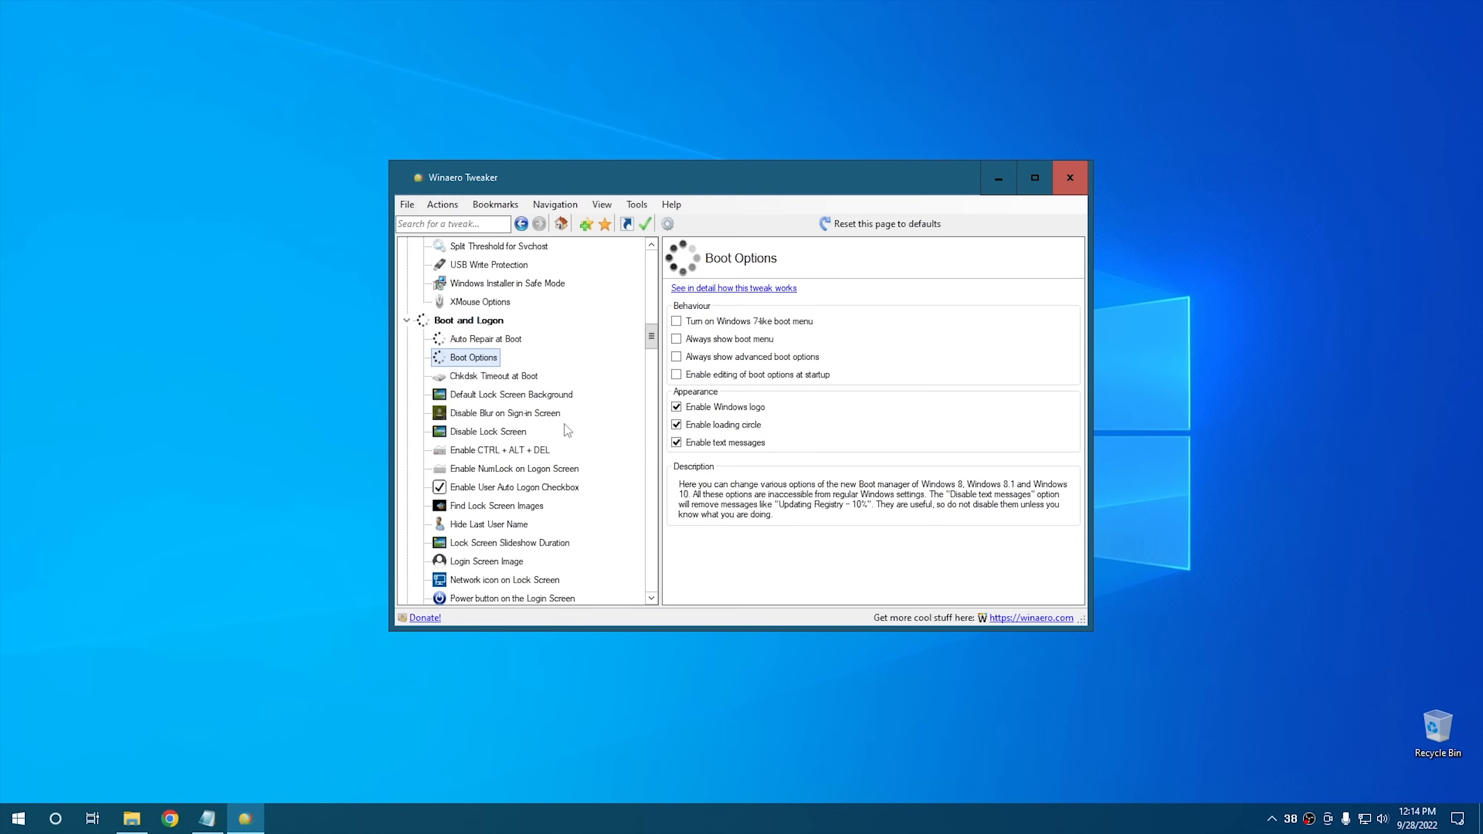
pyautogui.click(494, 437)
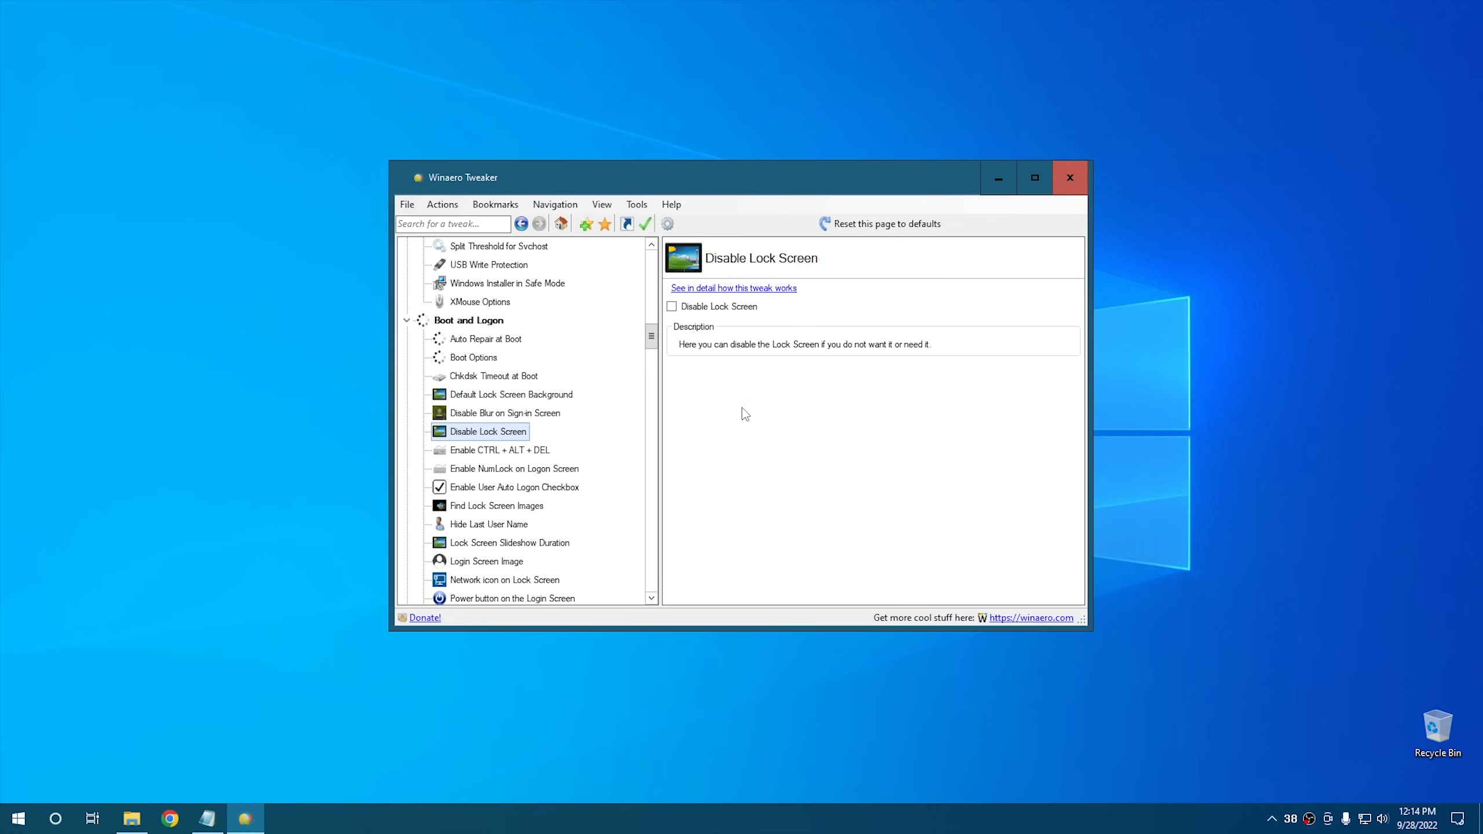
pyautogui.scroll(-2, 619, 418)
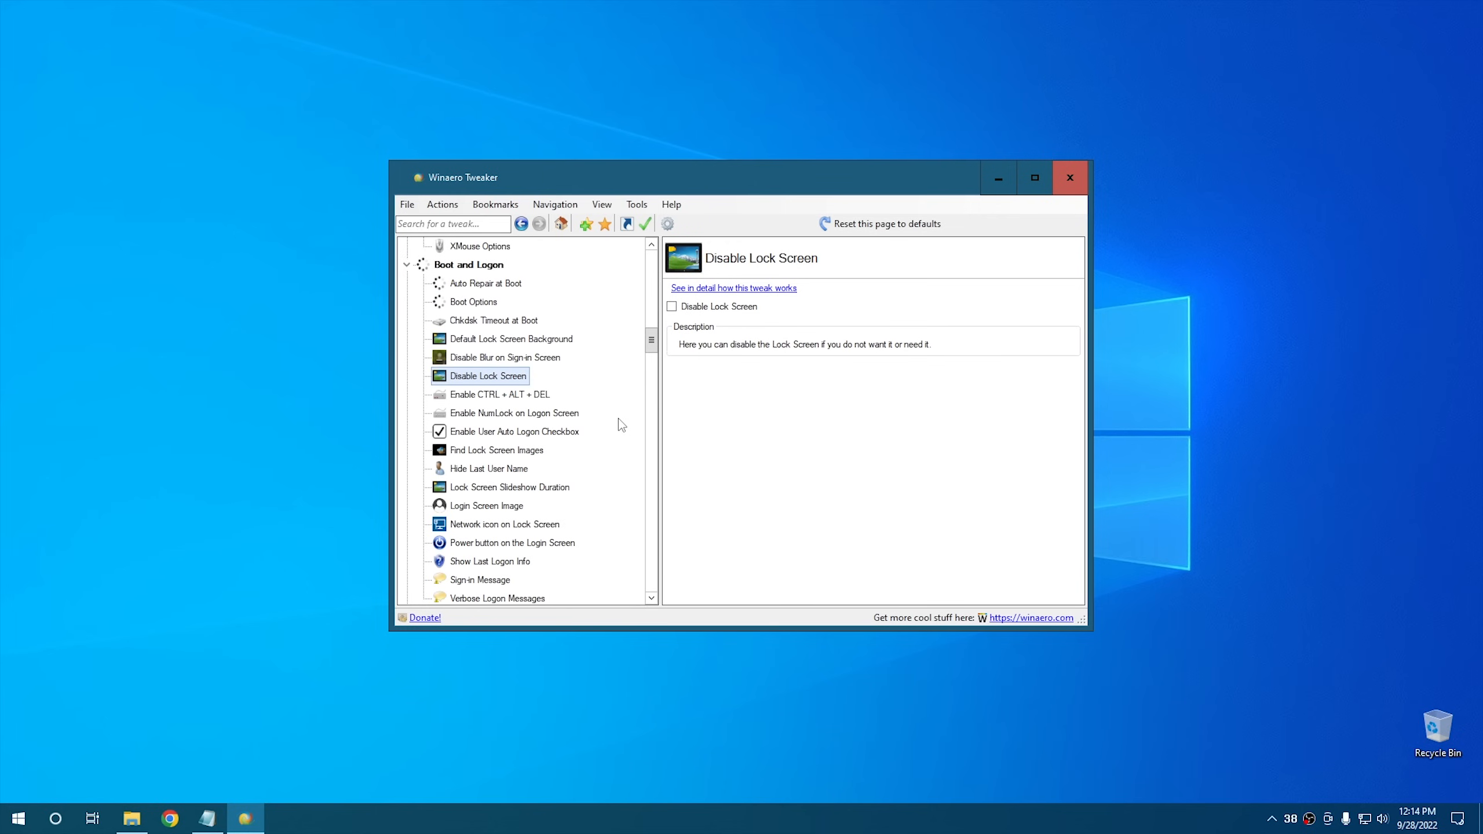
pyautogui.scroll(2, 619, 418)
pyautogui.scroll(-1, 618, 424)
pyautogui.click(506, 398)
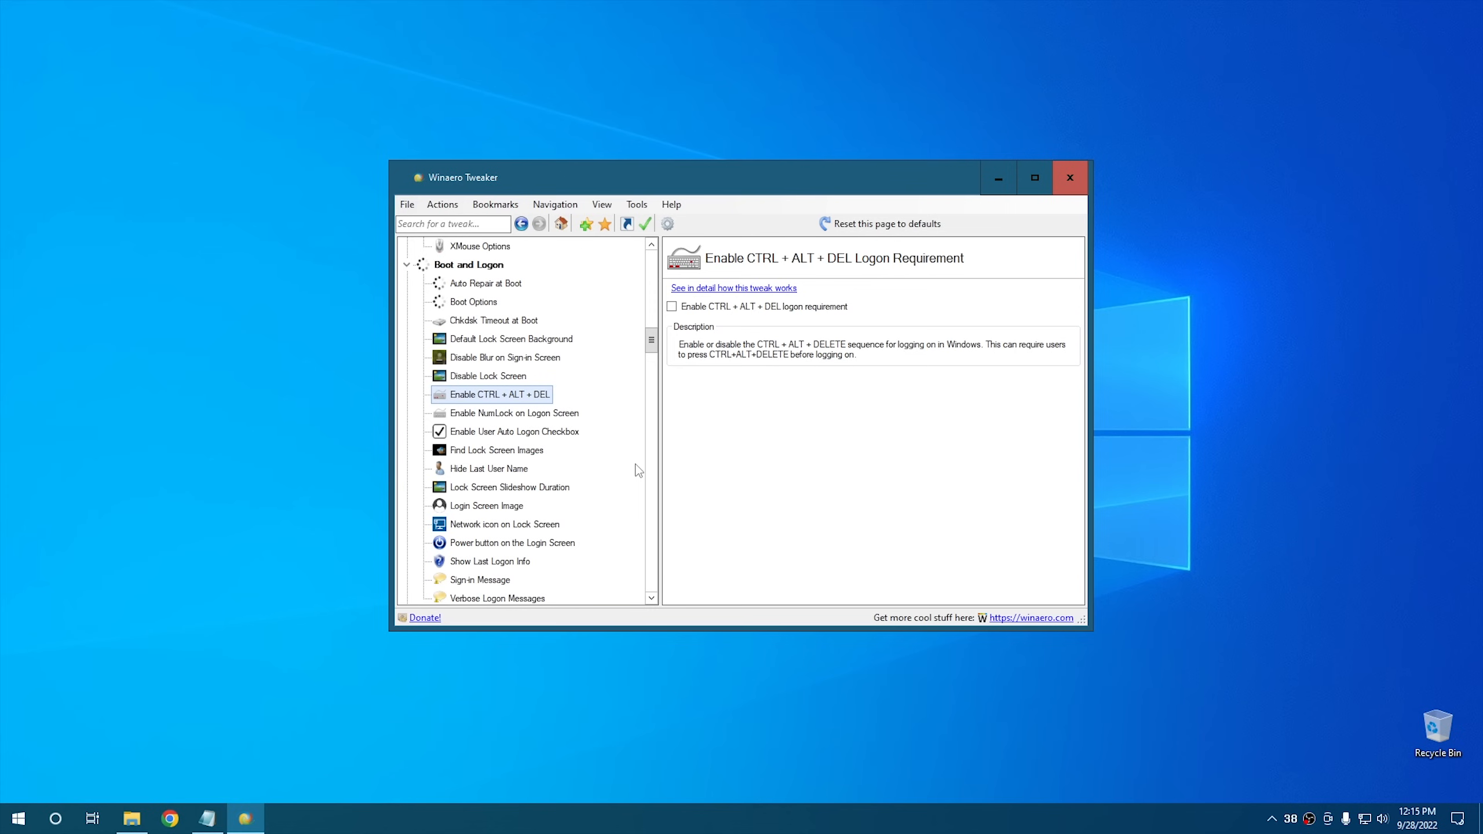
# Open the Action Center Always Open tweak under Desktop and Taskbar and check how Action Center behaves when it loses focus.
pyautogui.scroll(-5, 639, 471)
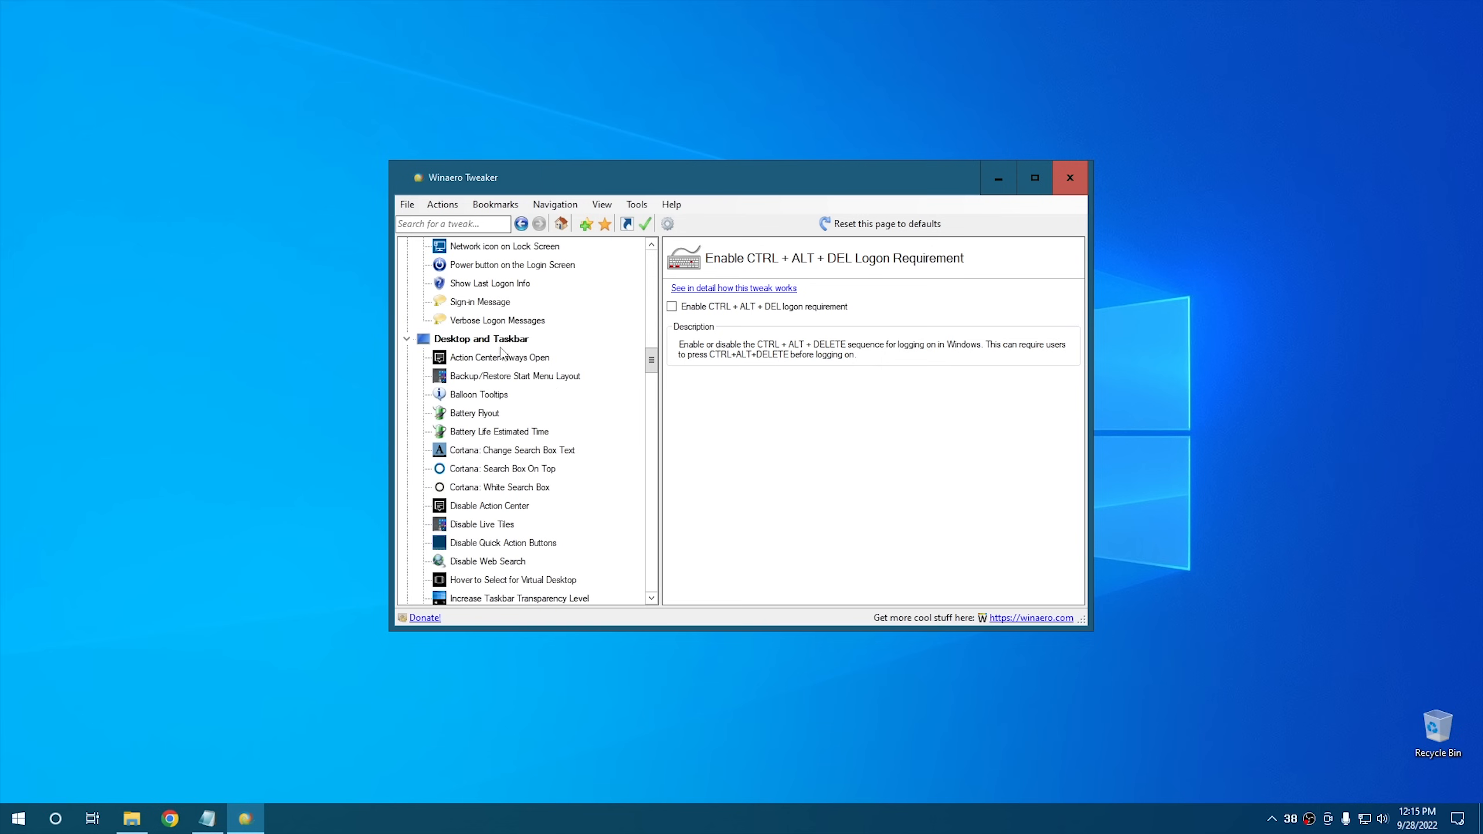
pyautogui.click(500, 344)
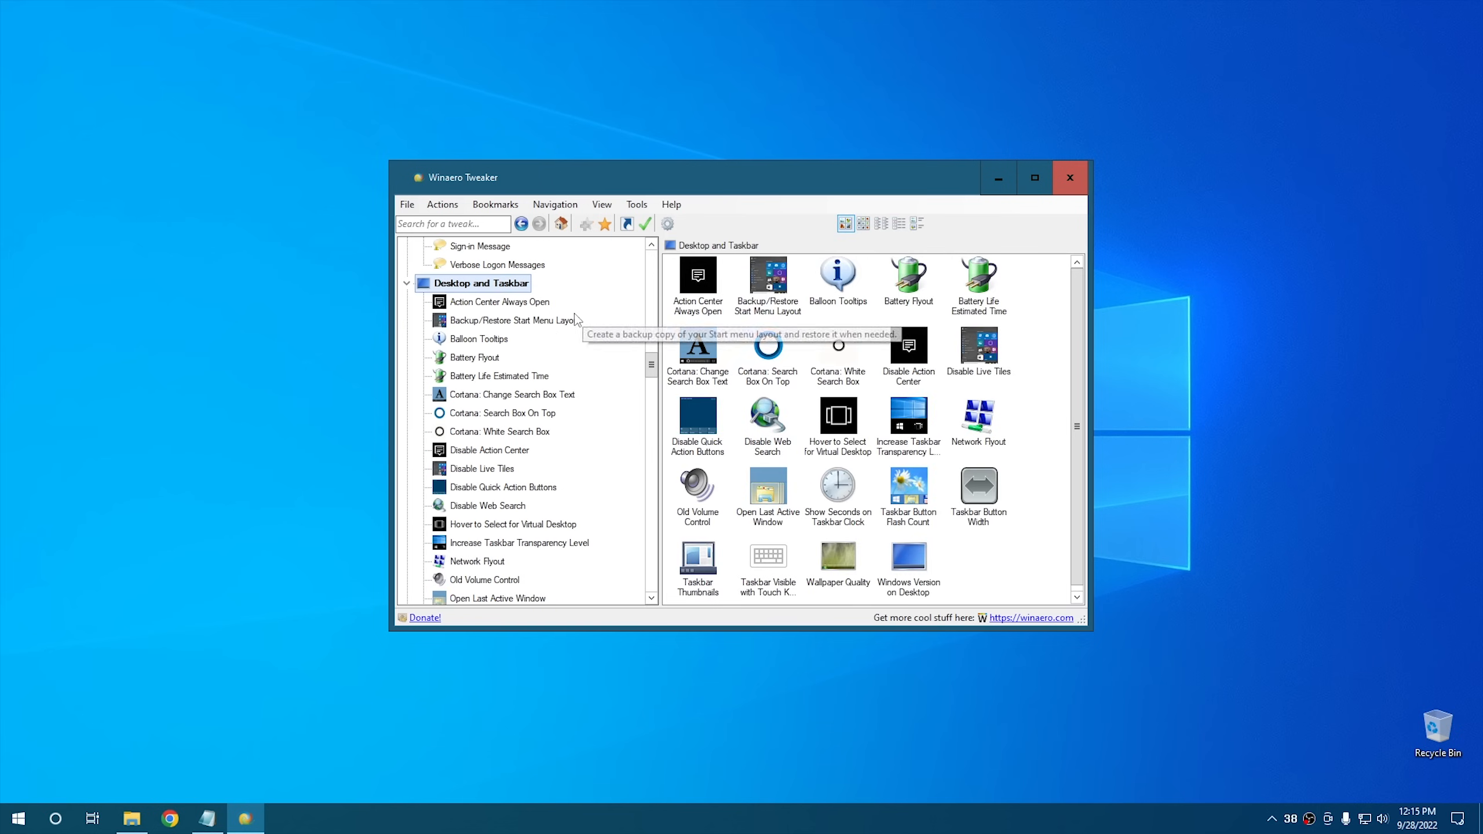
pyautogui.click(490, 308)
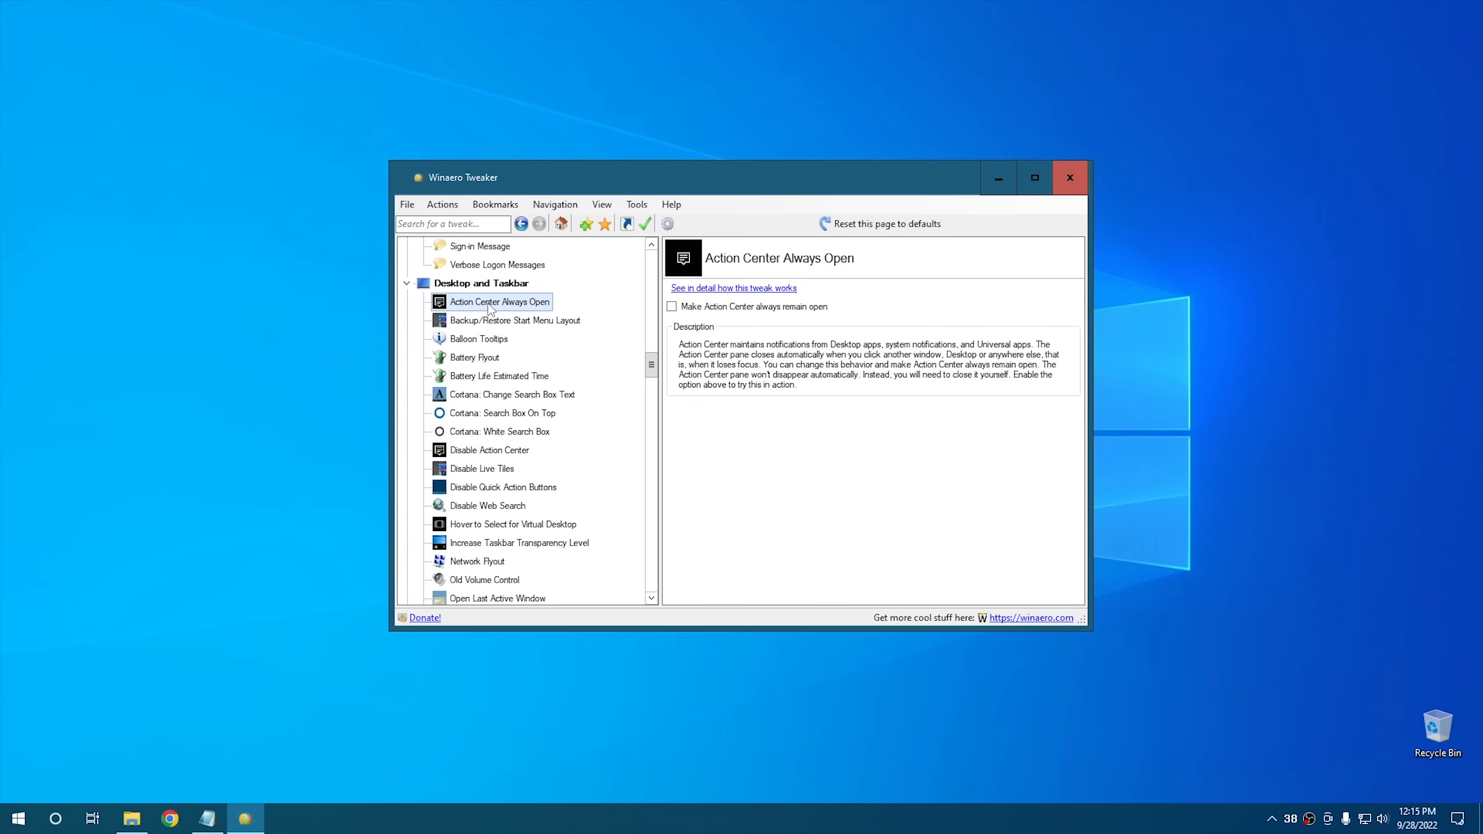
pyautogui.click(1457, 818)
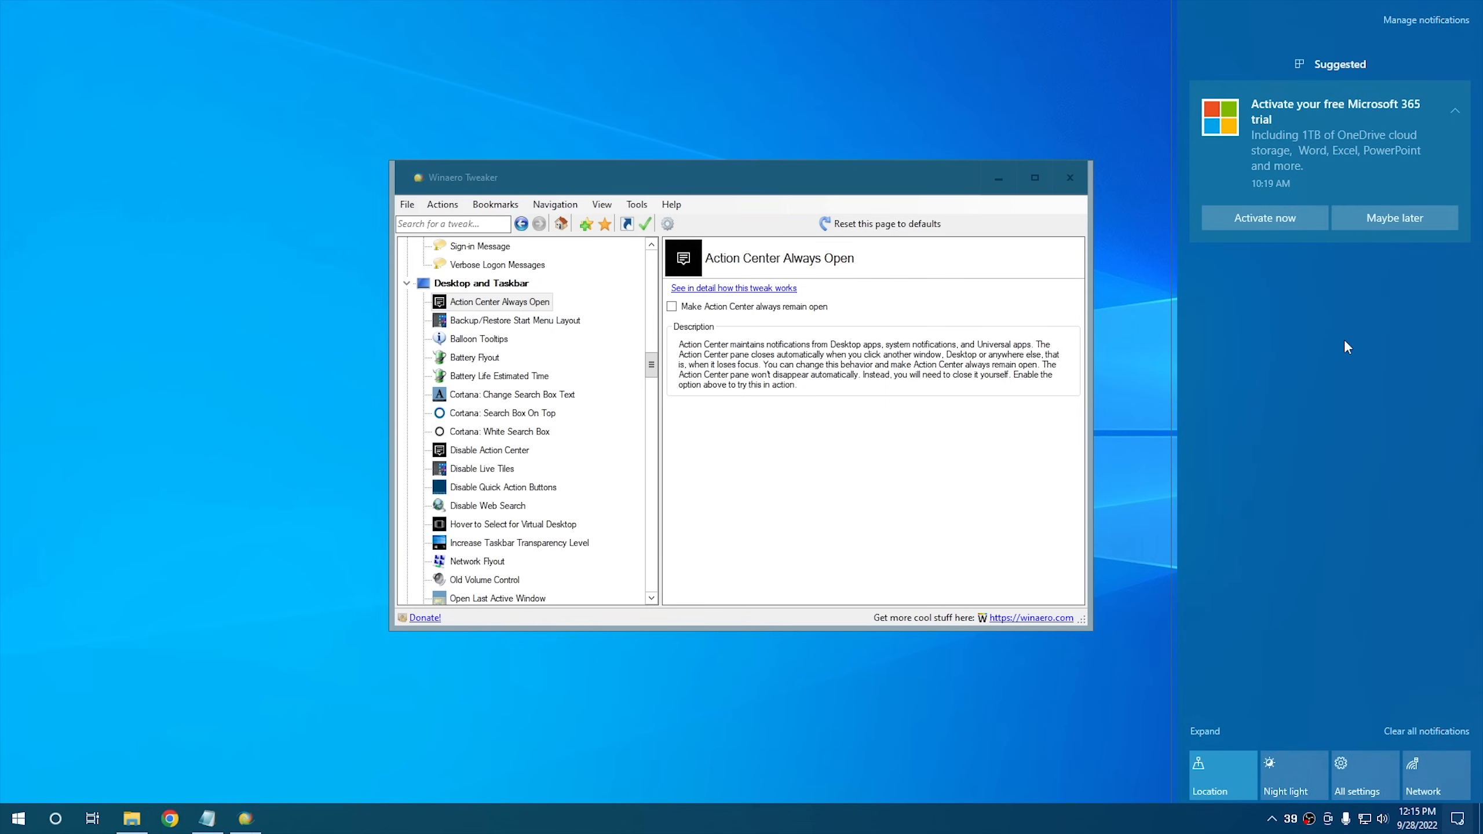
pyautogui.click(699, 172)
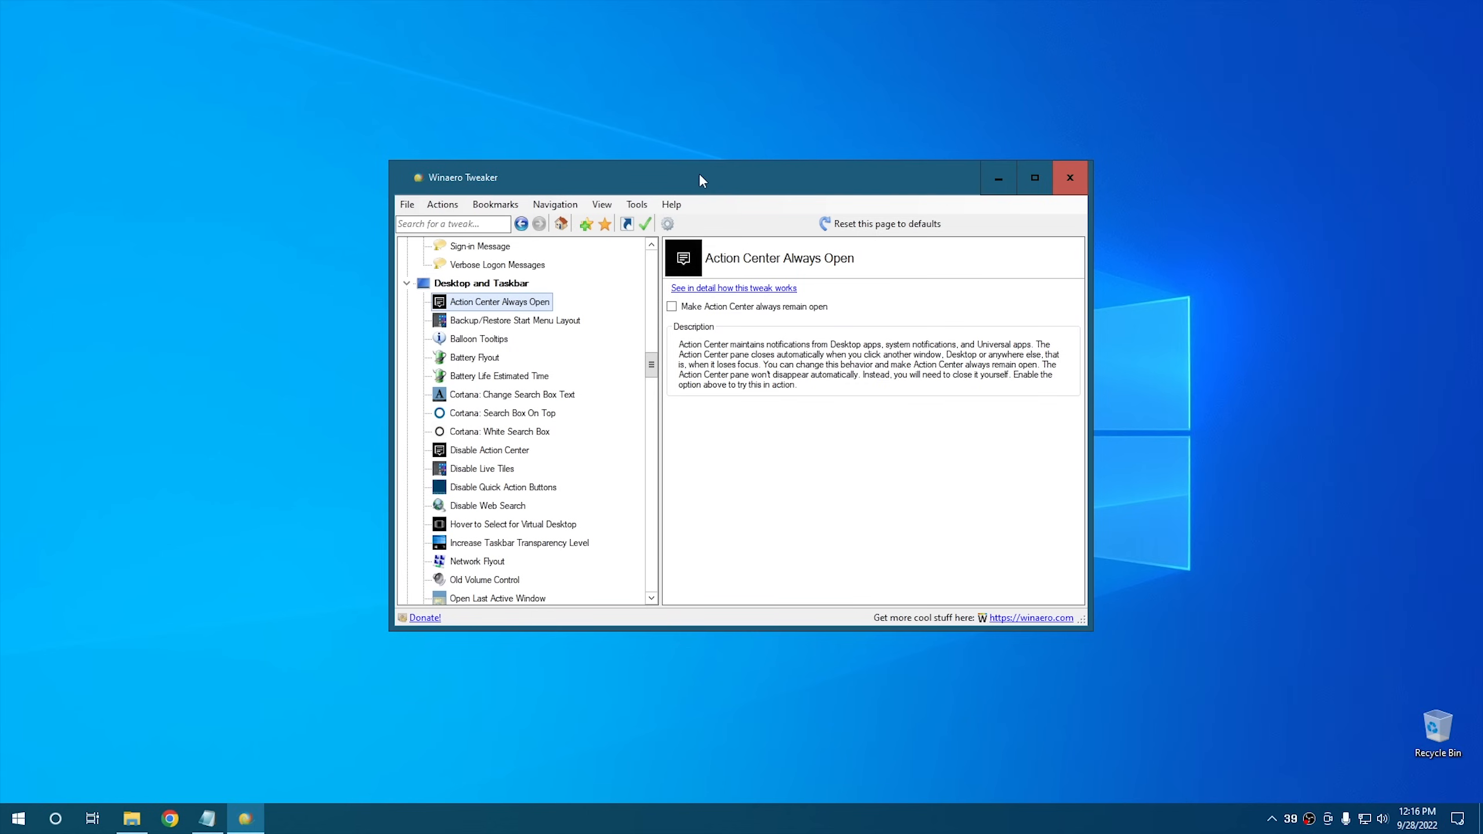
# Make Action Center always remain open, and test it by opening it, moving the Tweaker window and closing it manually.
pyautogui.click(1458, 819)
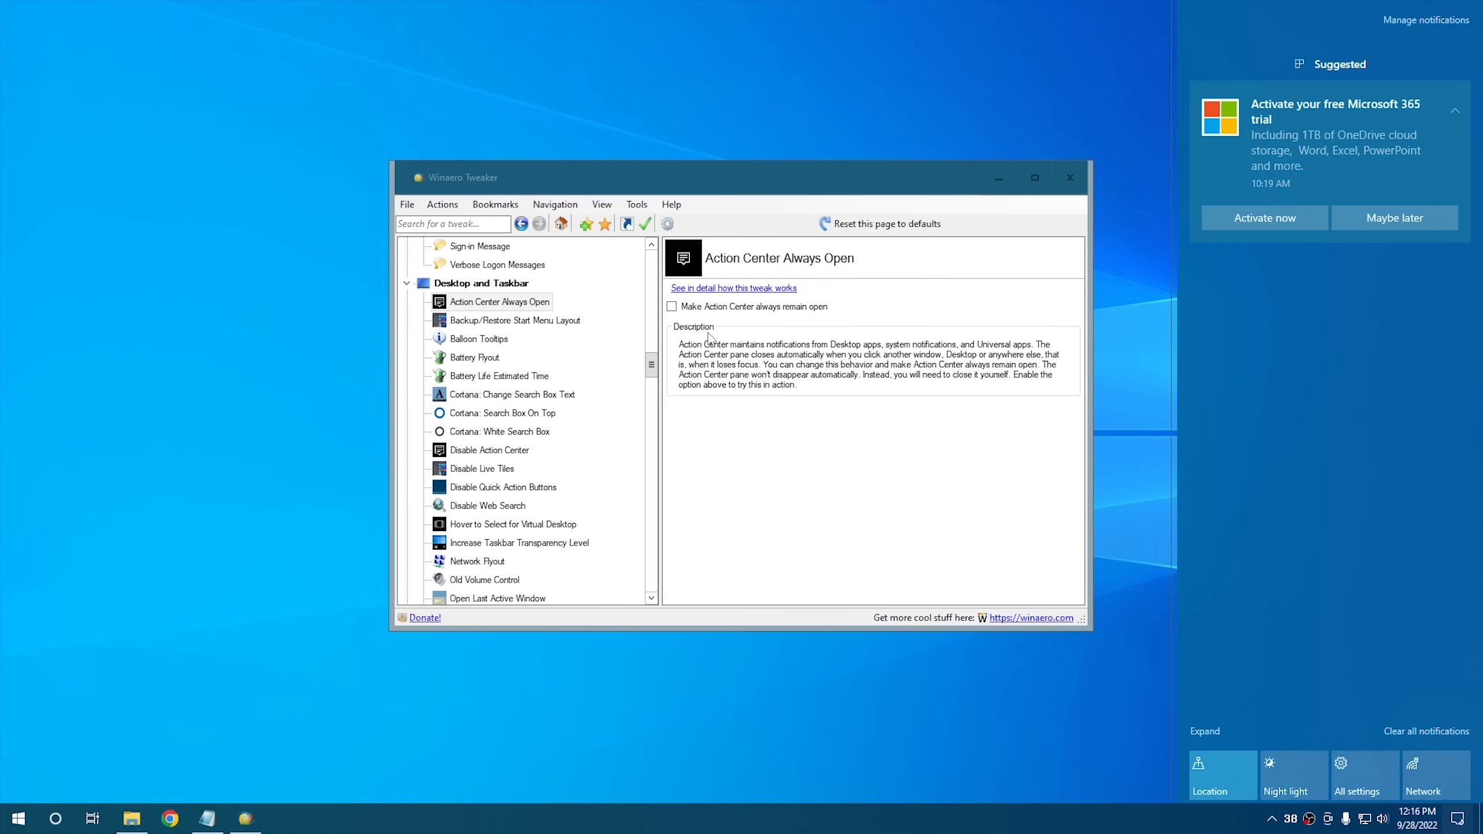
pyautogui.click(695, 308)
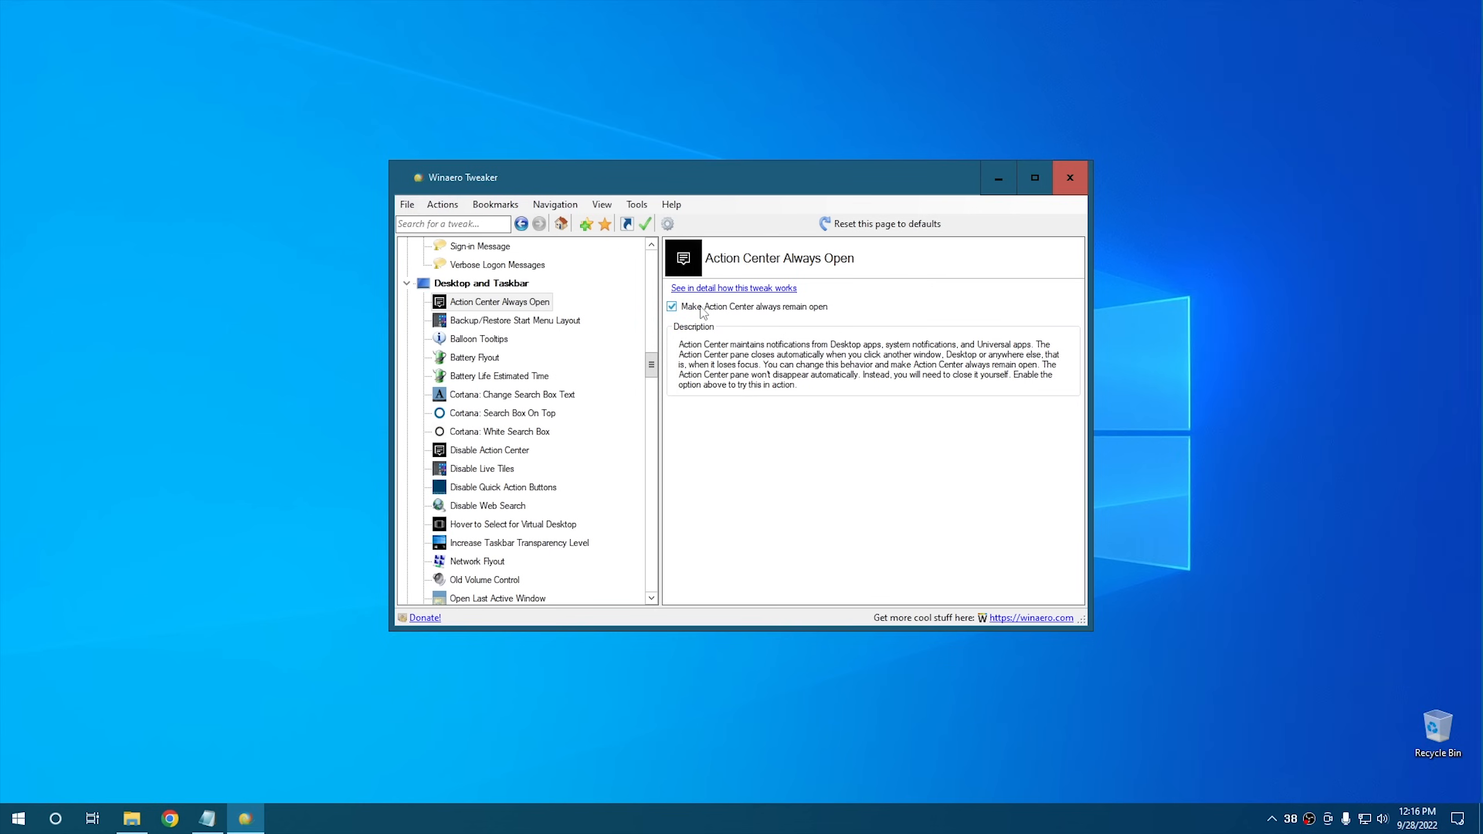
pyautogui.click(1457, 818)
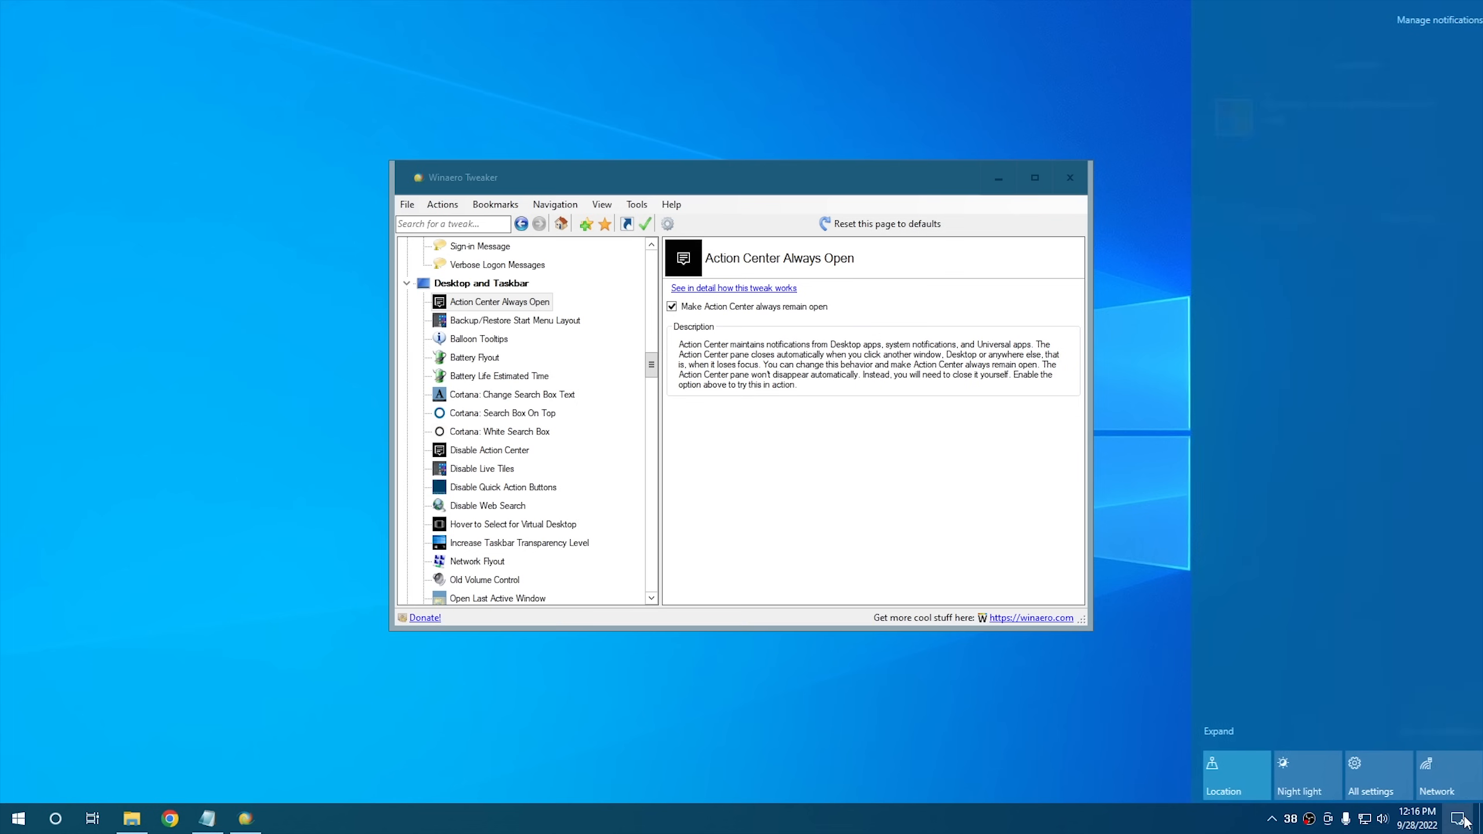
pyautogui.moveTo(760, 172); pyautogui.dragTo(680, 147)
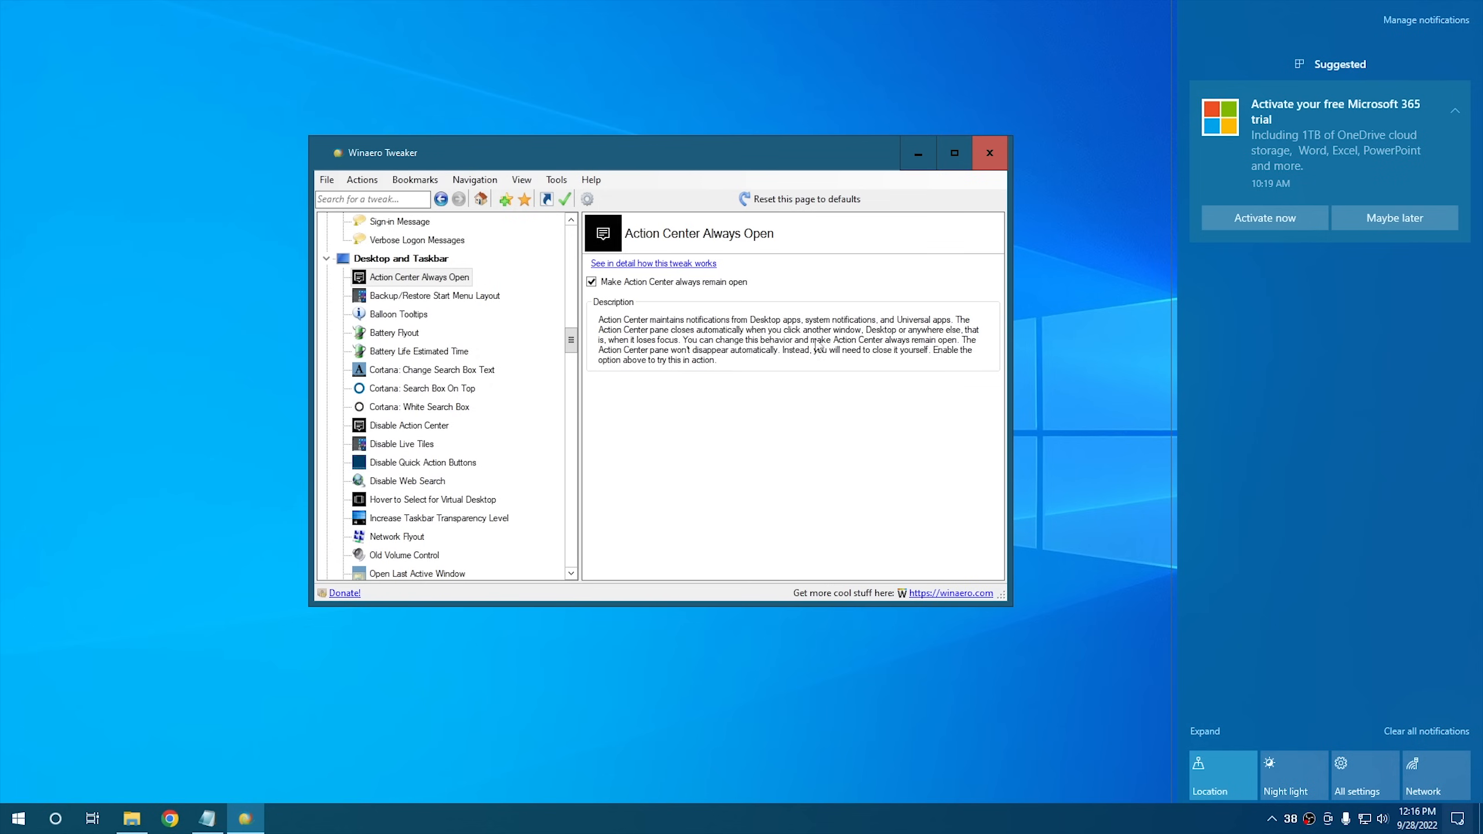
pyautogui.click(1457, 822)
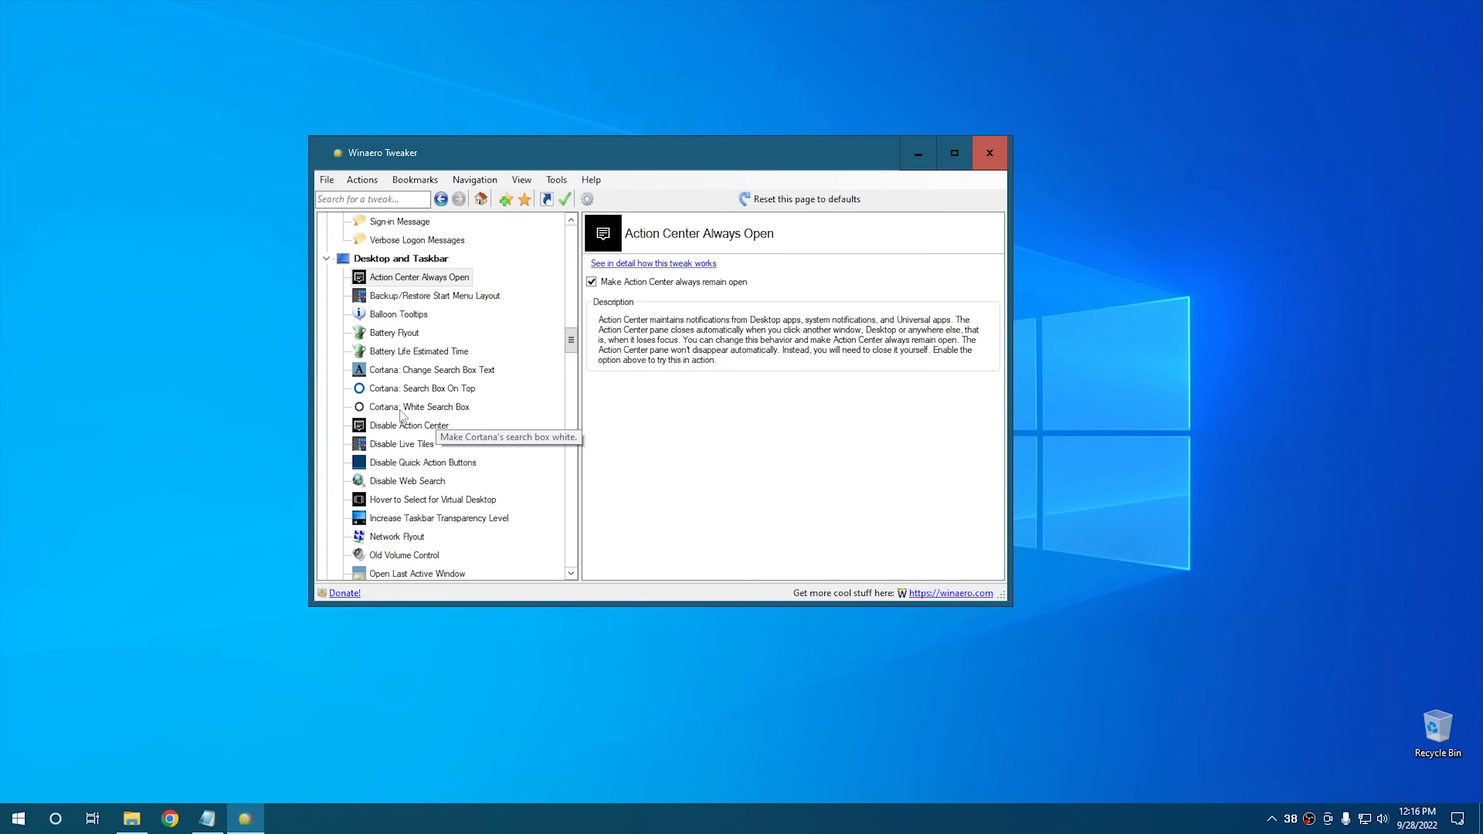
# Open the Cortana: Change Search Box Text tweak and show the search box on the Windows taskbar.
pyautogui.click(426, 371)
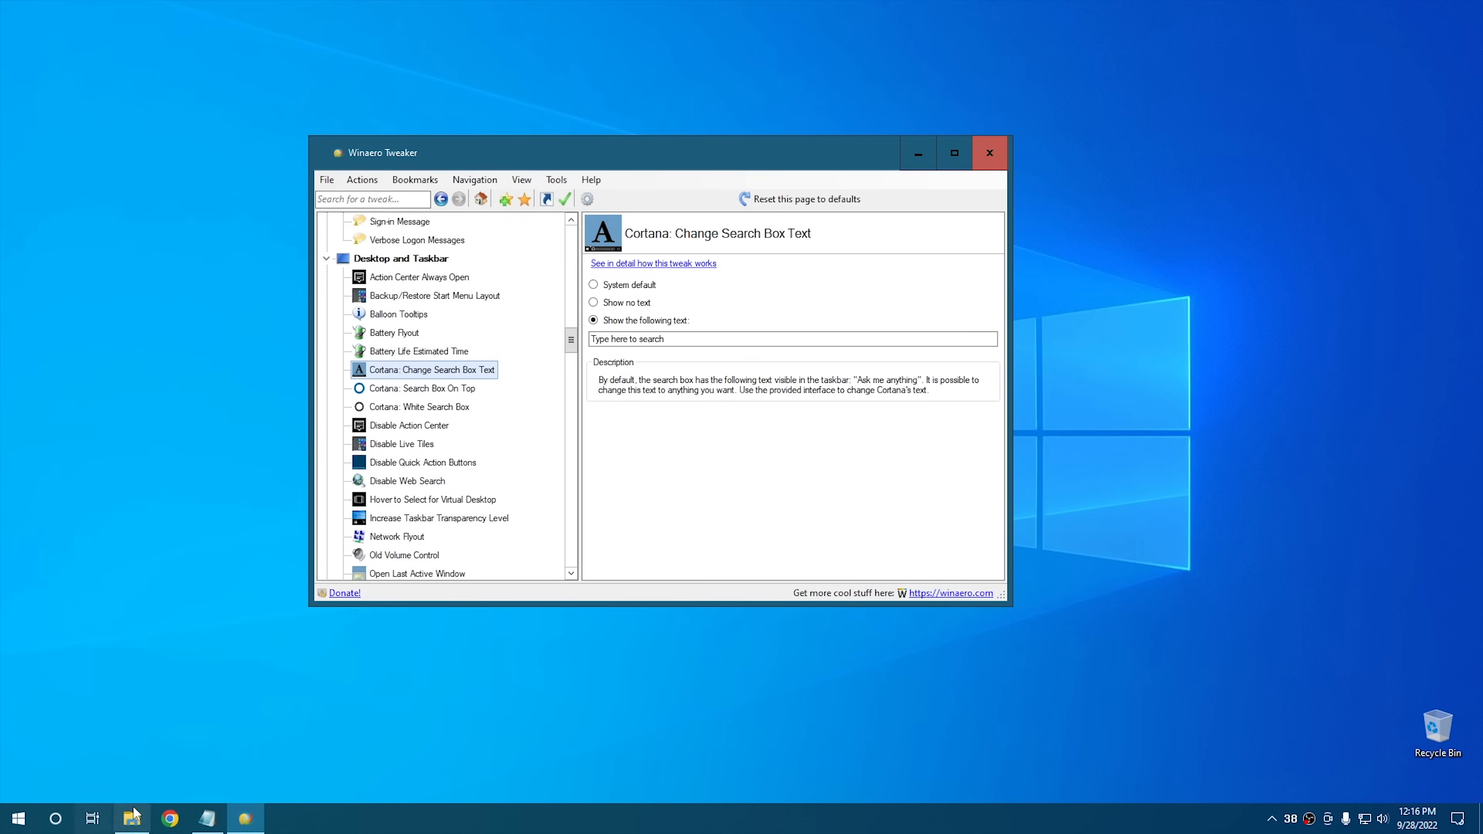
pyautogui.rightClick(312, 823)
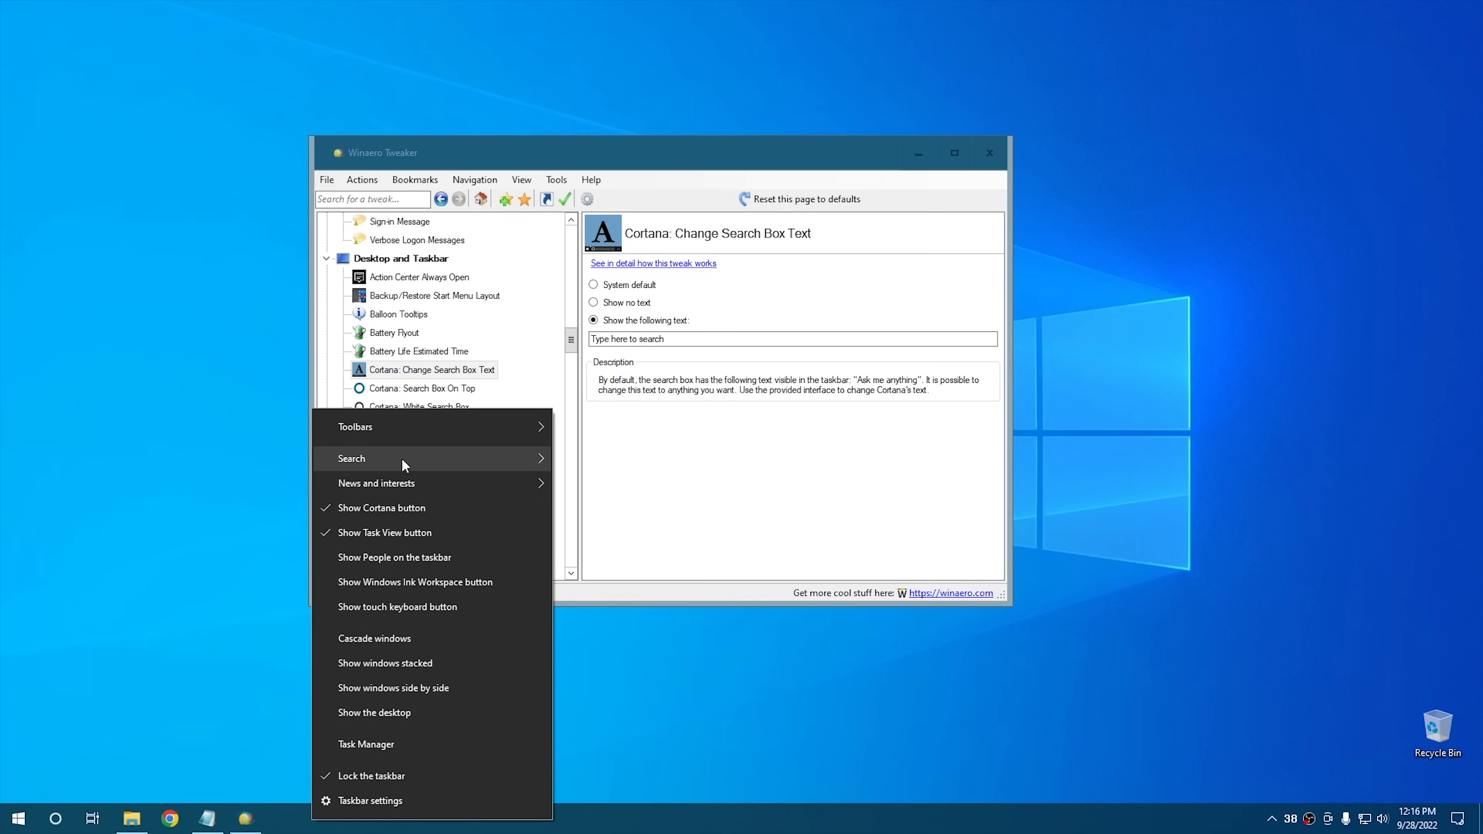
pyautogui.moveTo(401, 459)
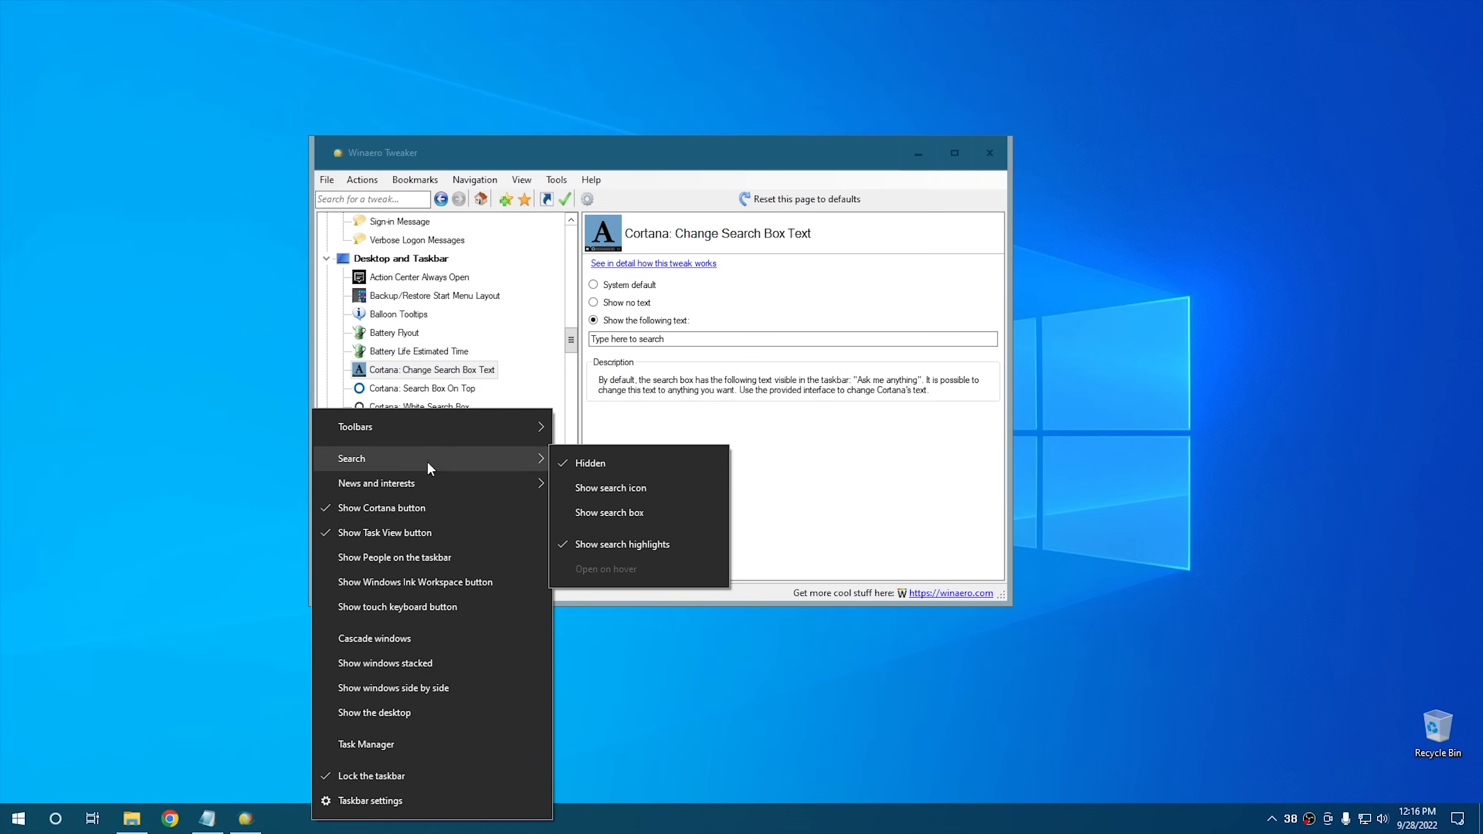
pyautogui.click(634, 513)
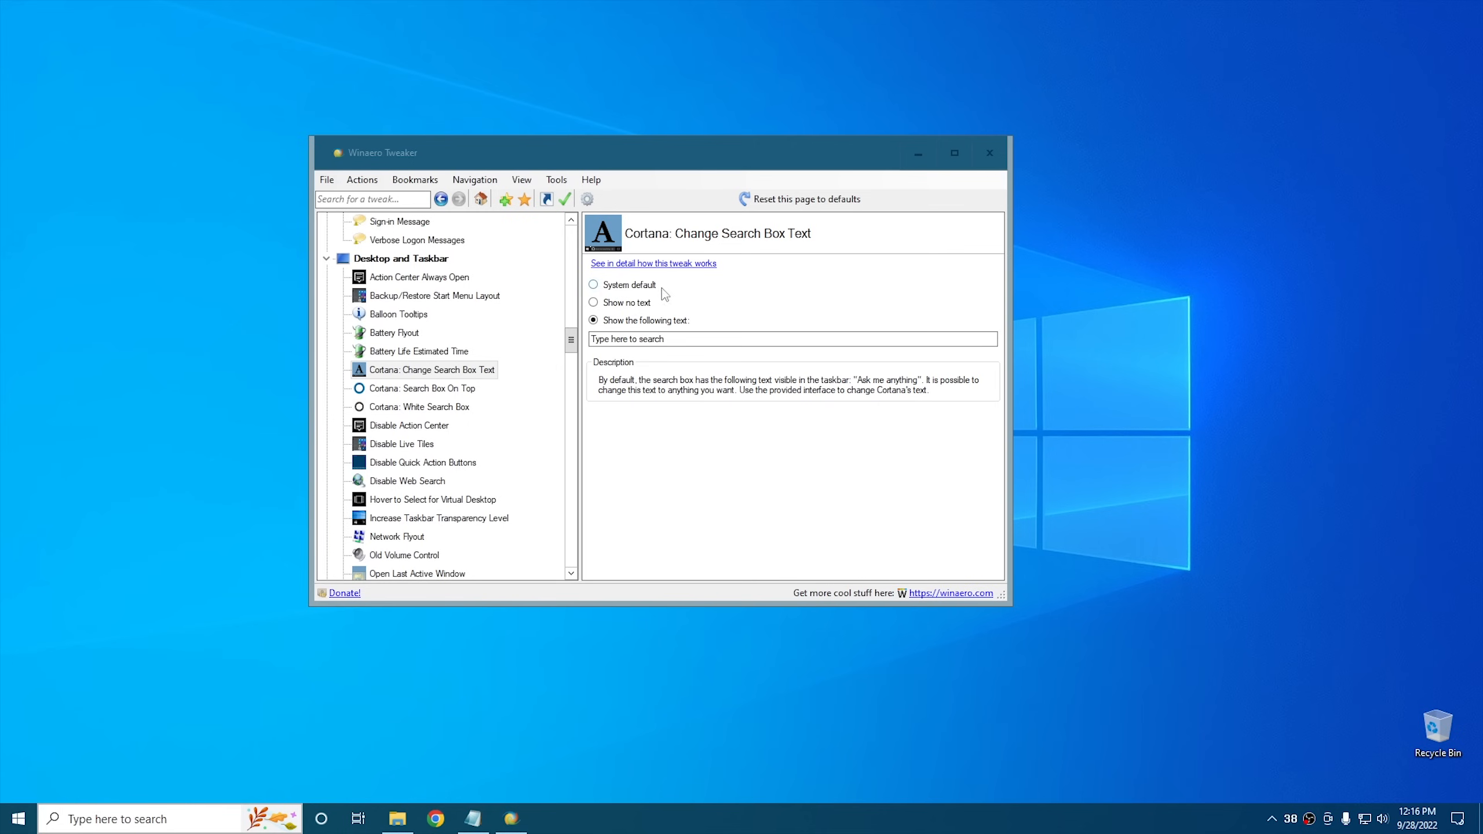
# Set the Cortana search box text to "This is a search box stupid" and restart Explorer to apply it.
pyautogui.click(690, 338)
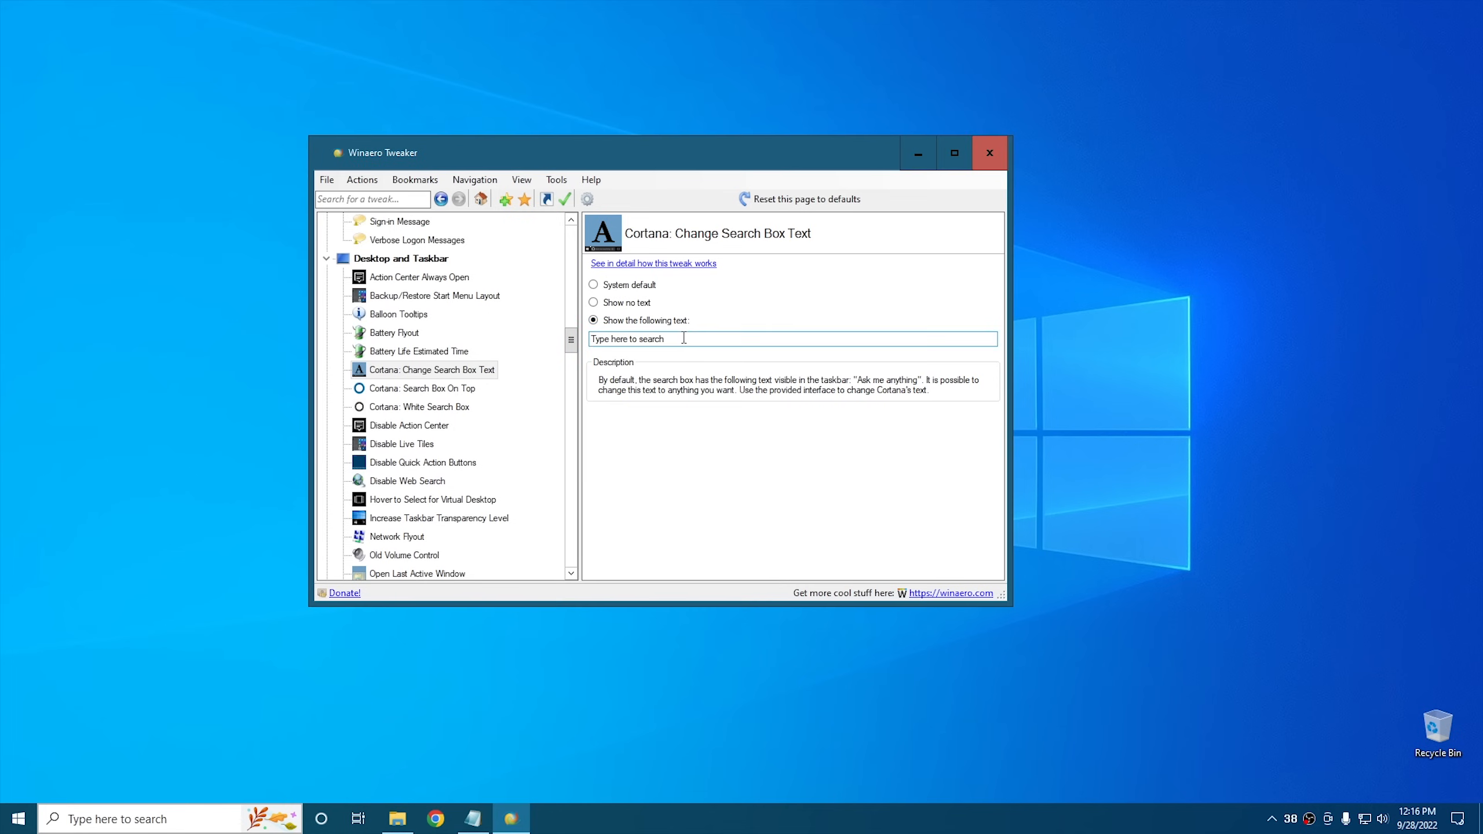
pyautogui.moveTo(682, 339); pyautogui.dragTo(505, 333)
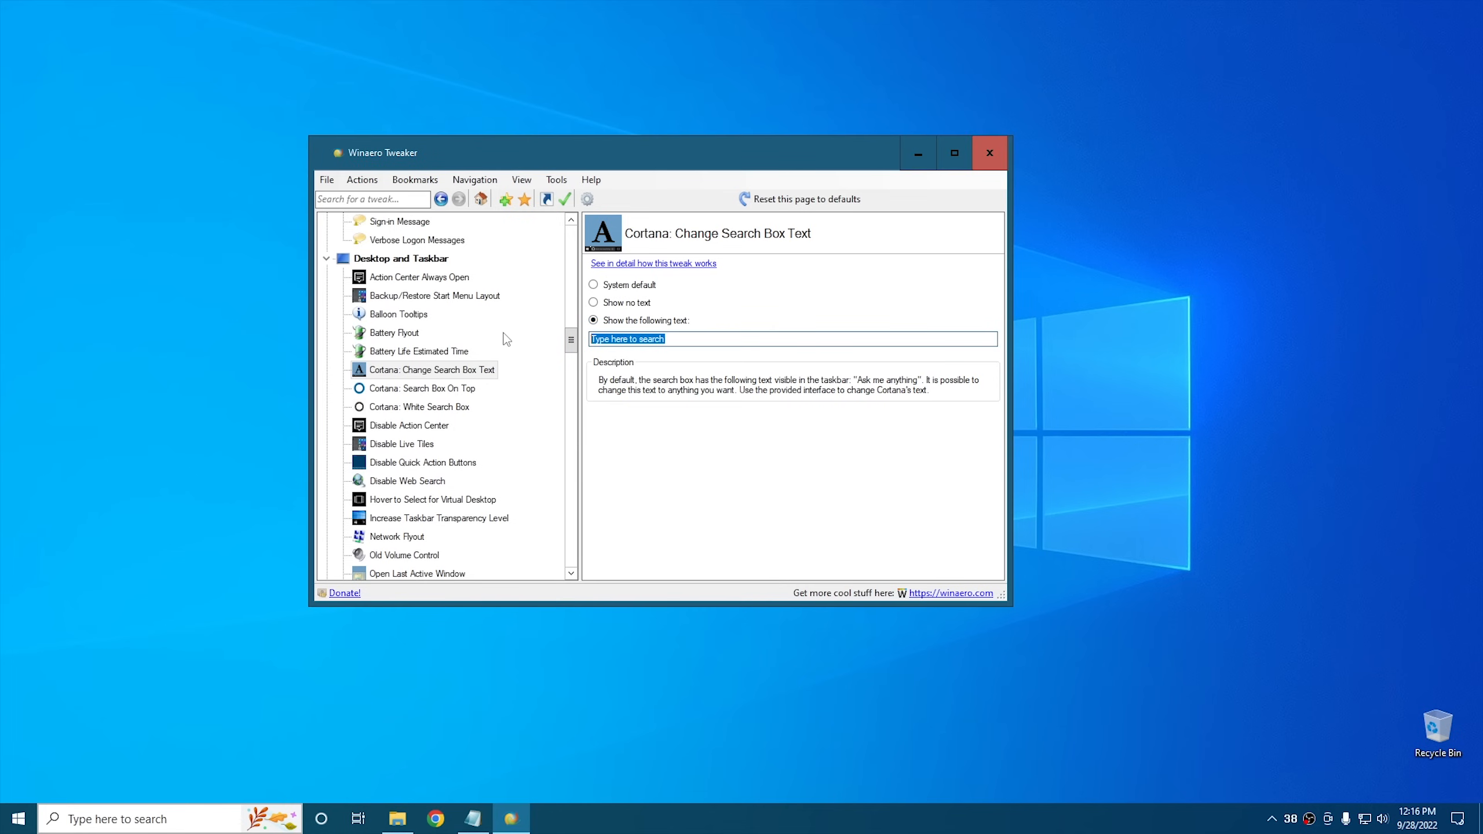
pyautogui.write('This is a ')
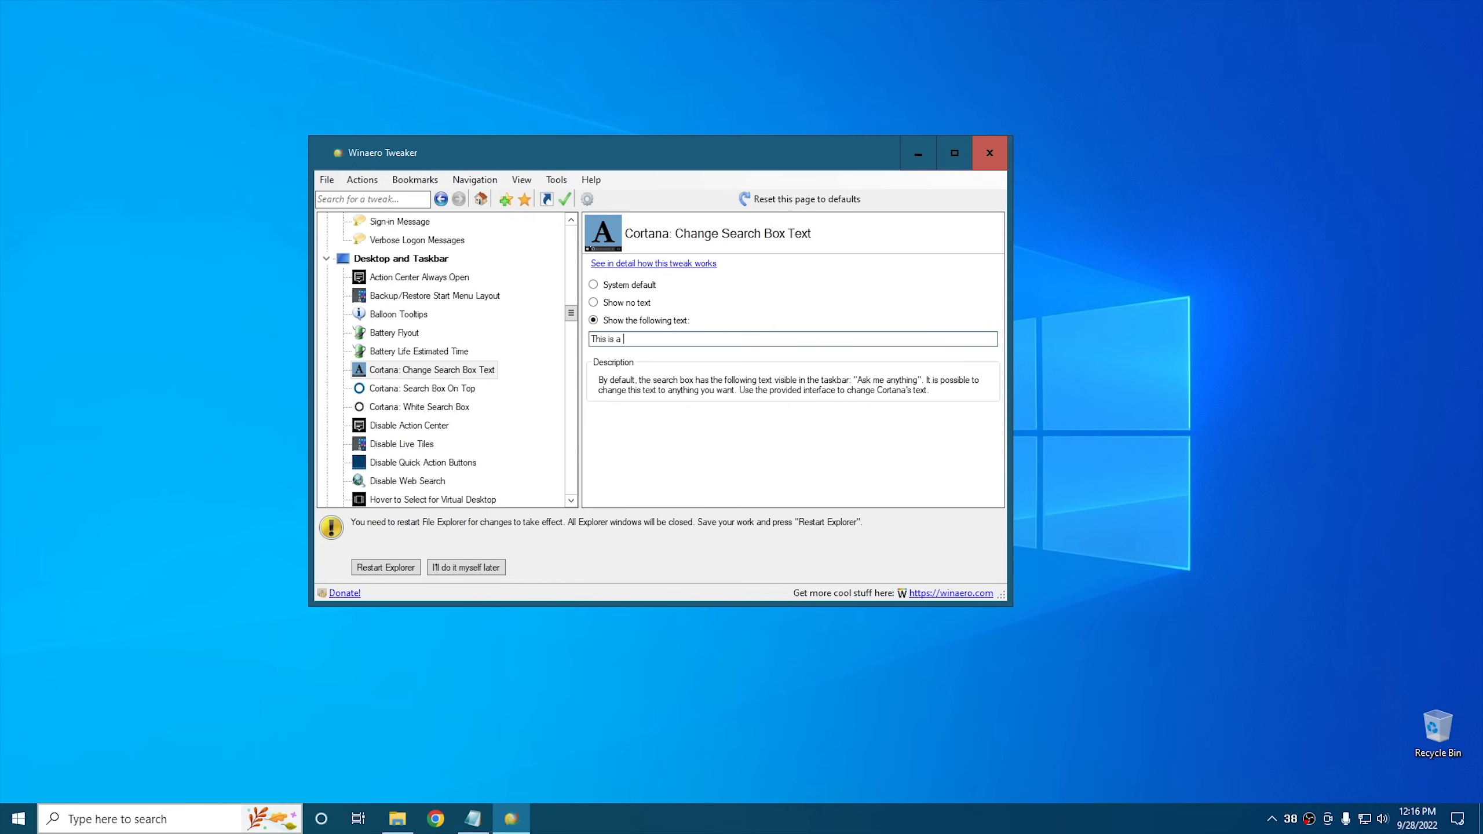
pyautogui.write('search box stupid')
pyautogui.click(406, 571)
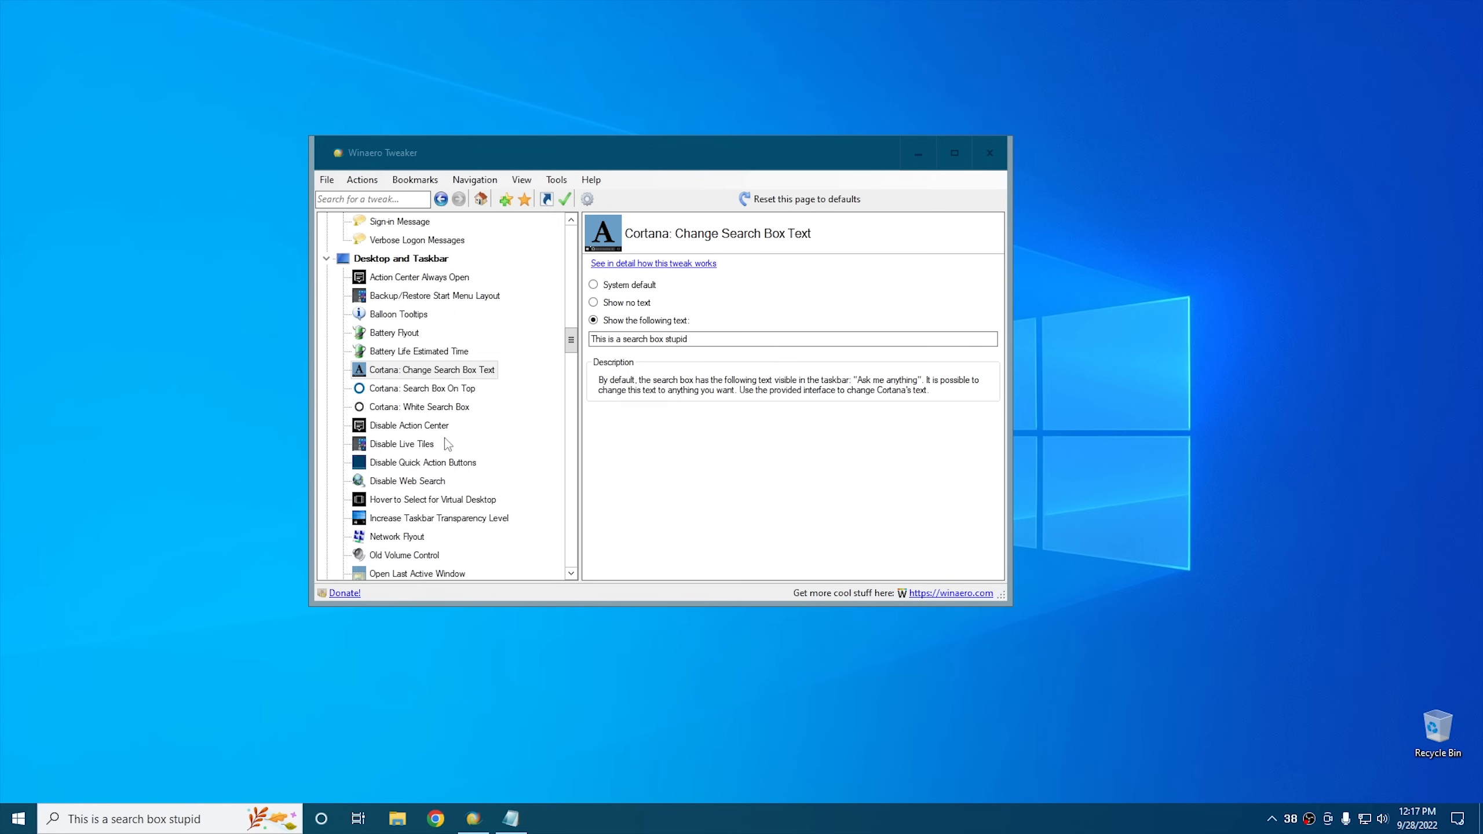
# Disable web search in the taskbar and Cortana with the Disable Web Search tweak, and check the taskbar search box.
pyautogui.click(400, 481)
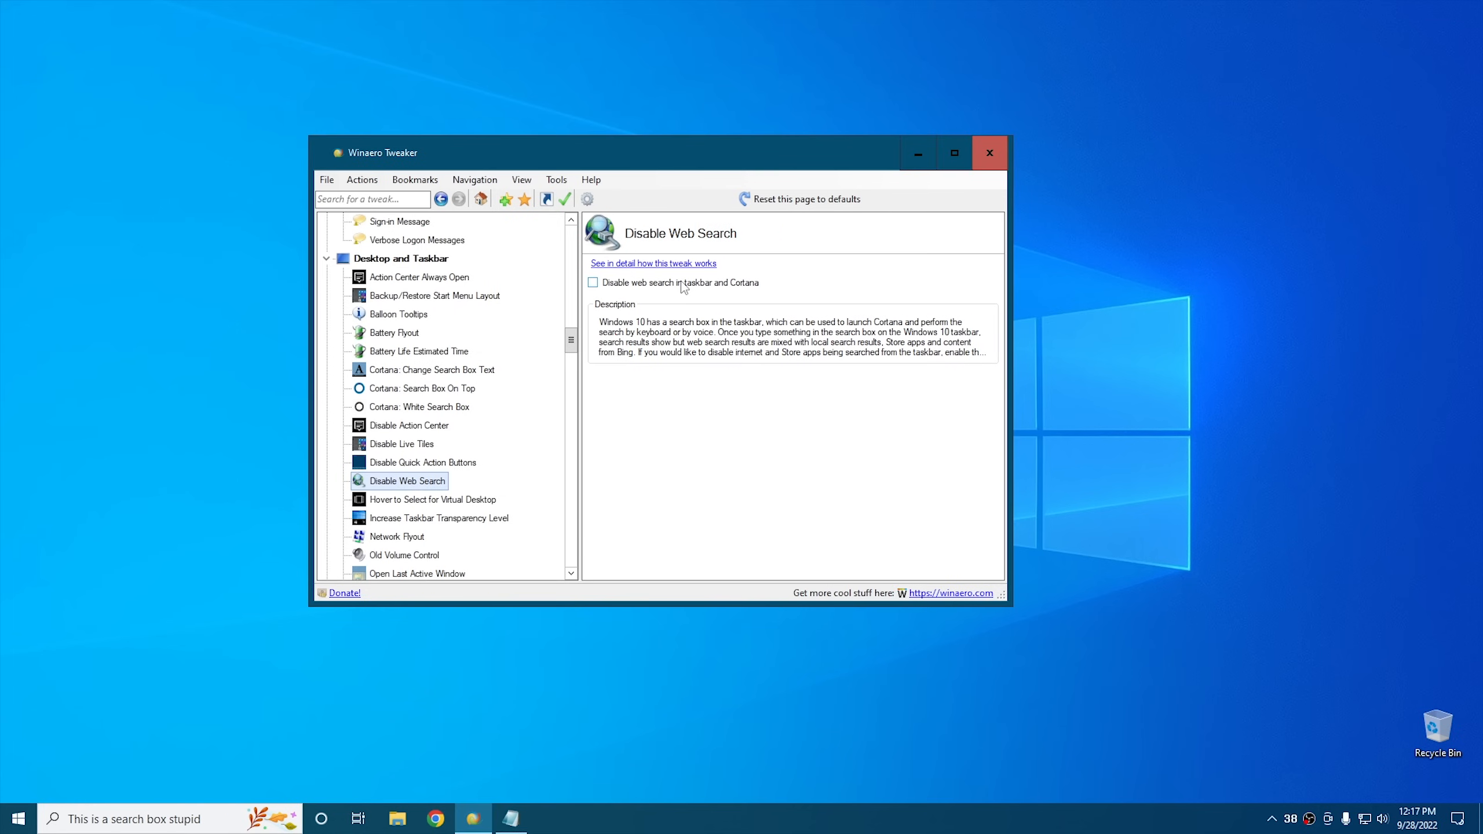
pyautogui.click(647, 284)
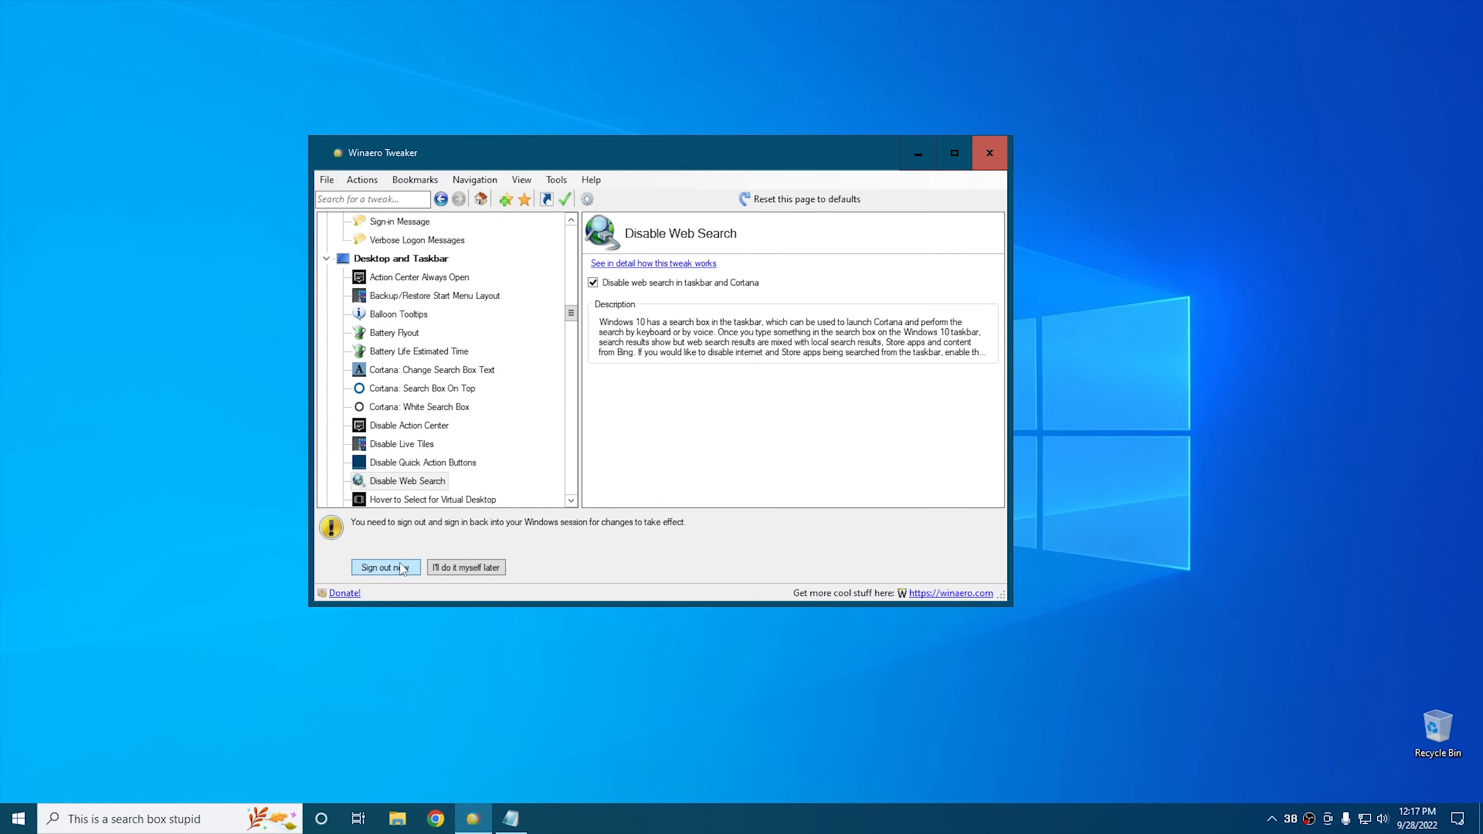
pyautogui.click(169, 816)
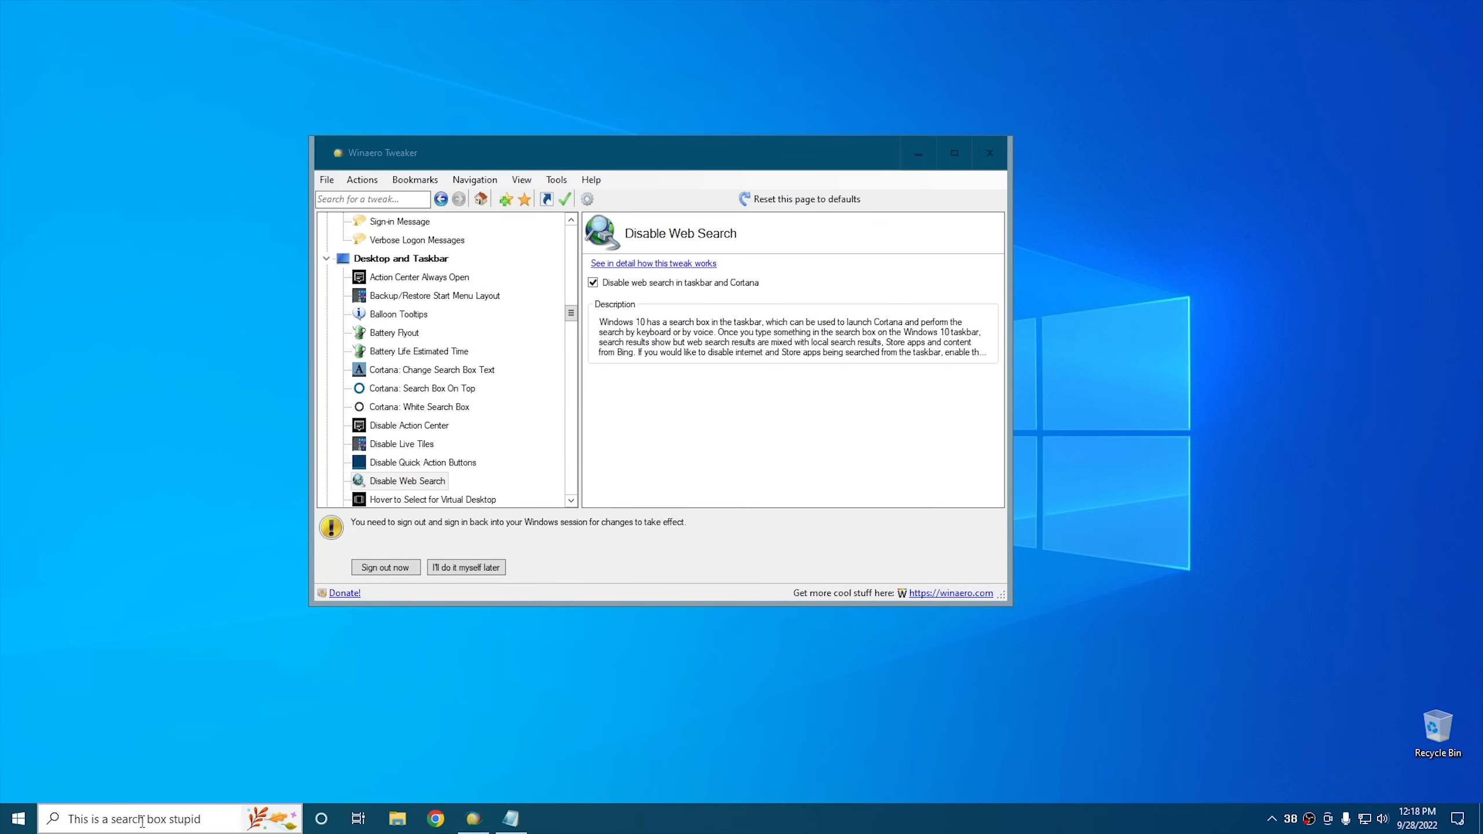
# Enable the old volume control, postponing the requested sign-out, and view the system volume control before and after the change.
pyautogui.scroll(-3, 518, 418)
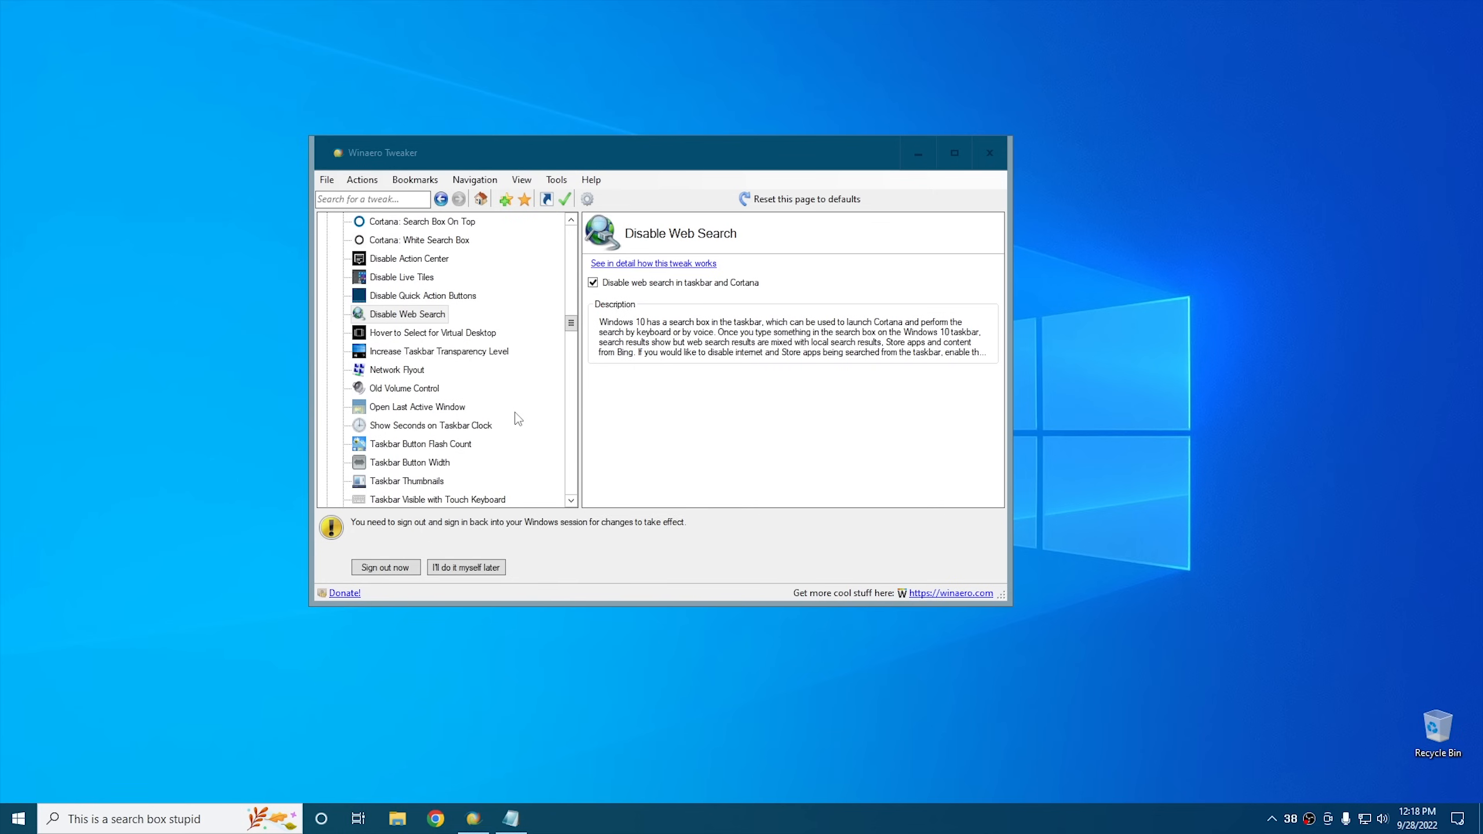
pyautogui.click(396, 390)
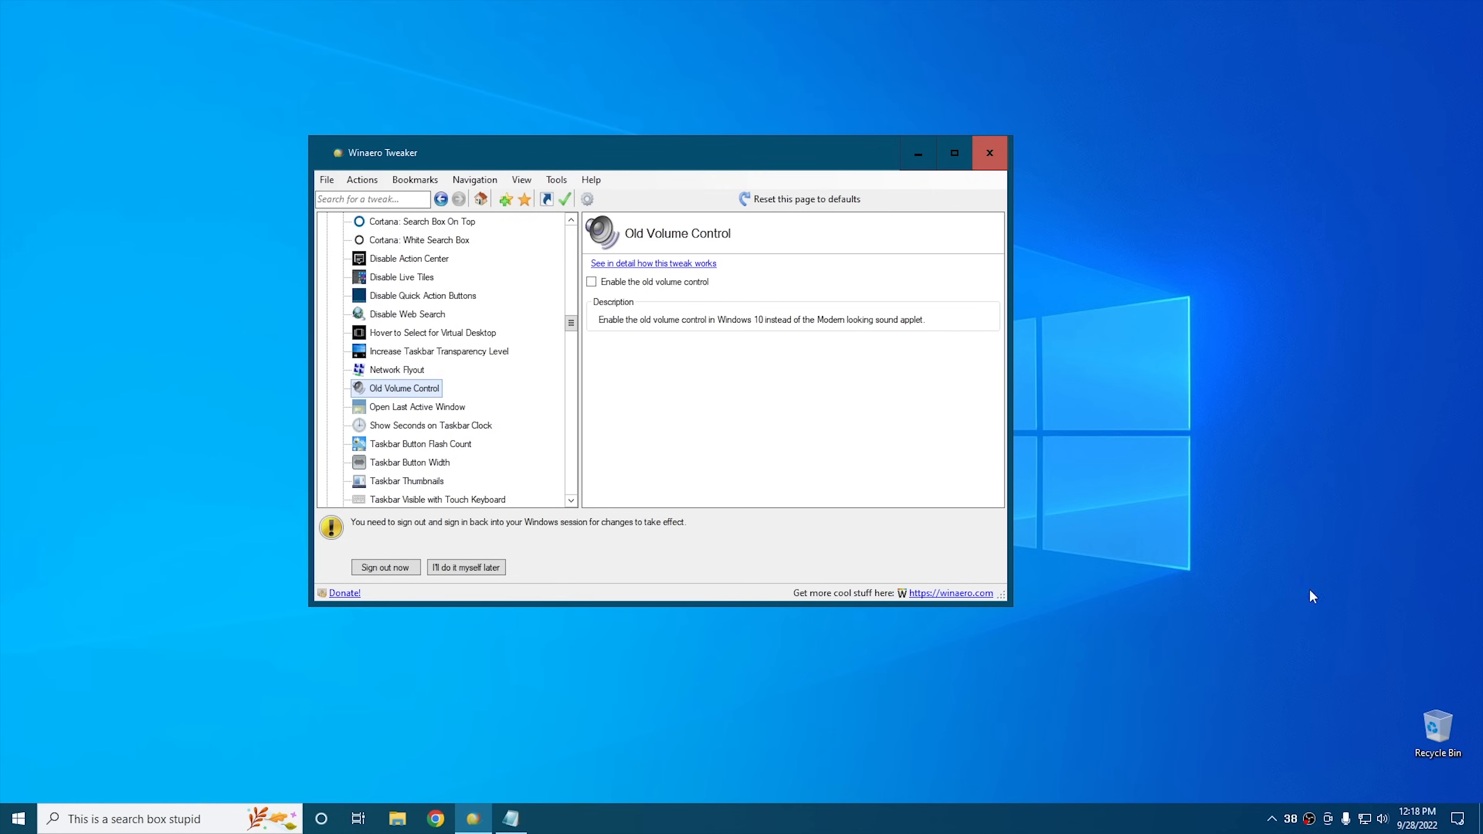
pyautogui.click(1381, 820)
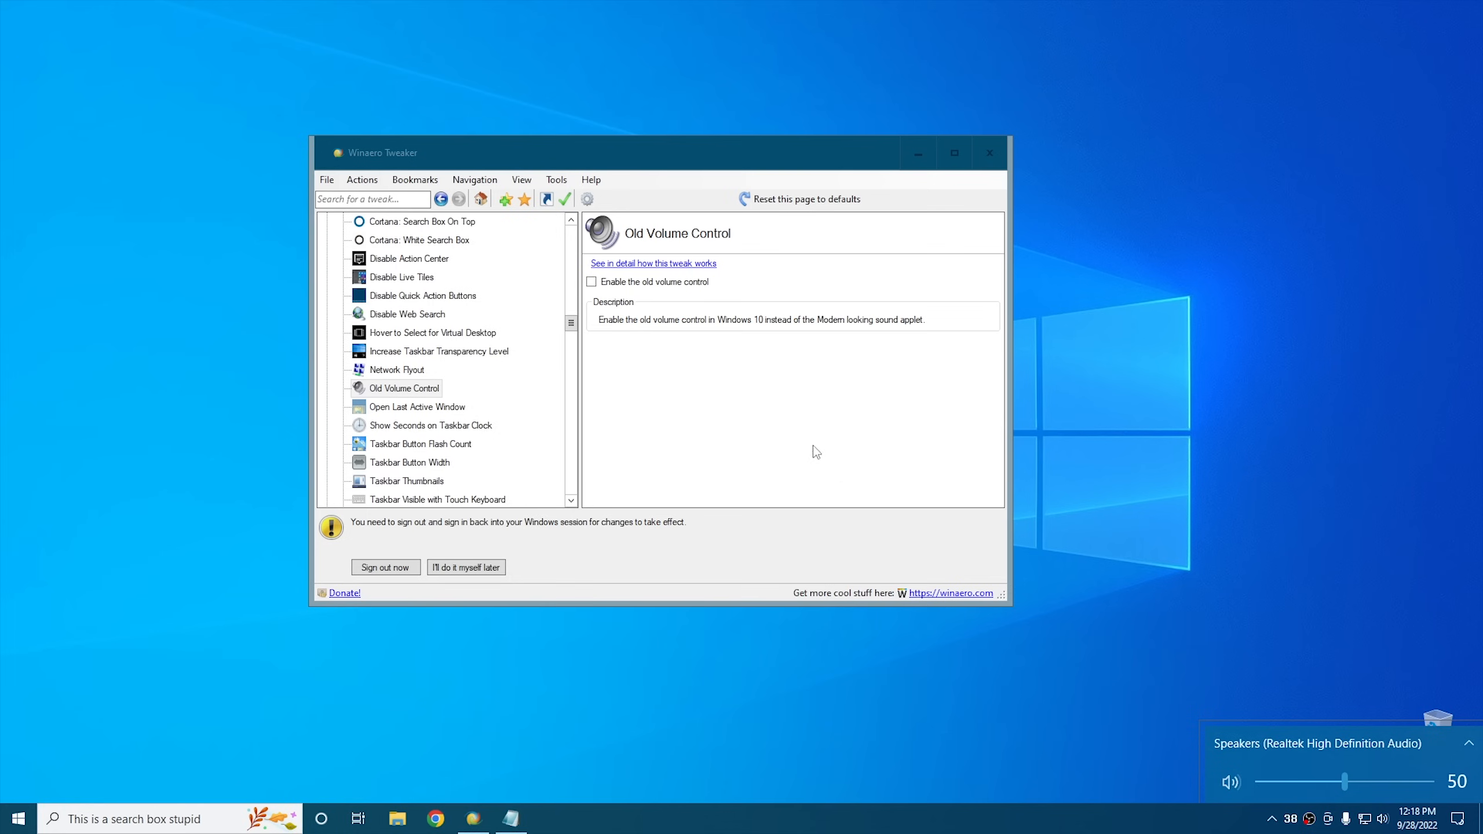
pyautogui.click(497, 567)
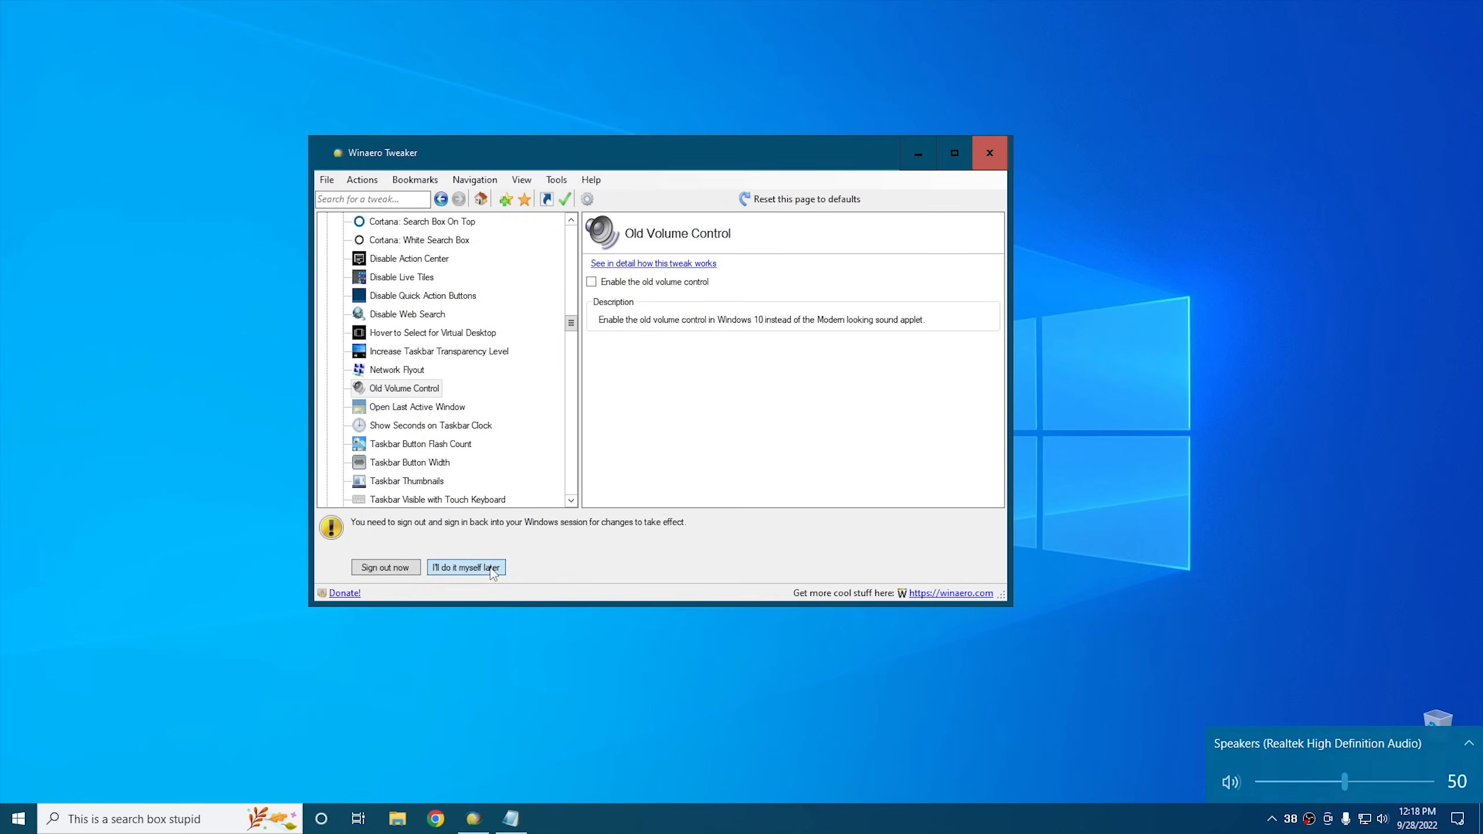
pyautogui.click(631, 285)
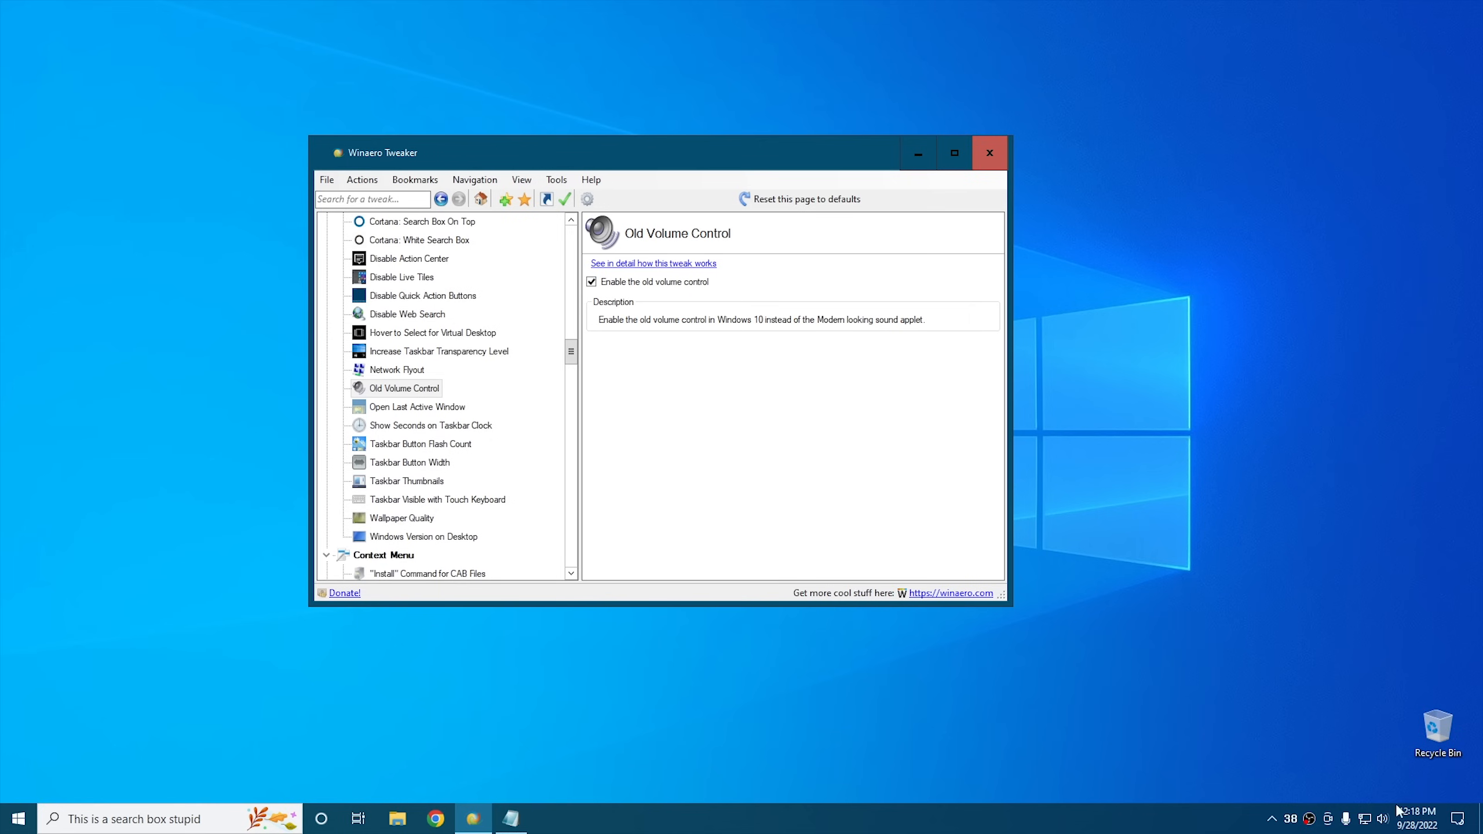
pyautogui.click(1382, 819)
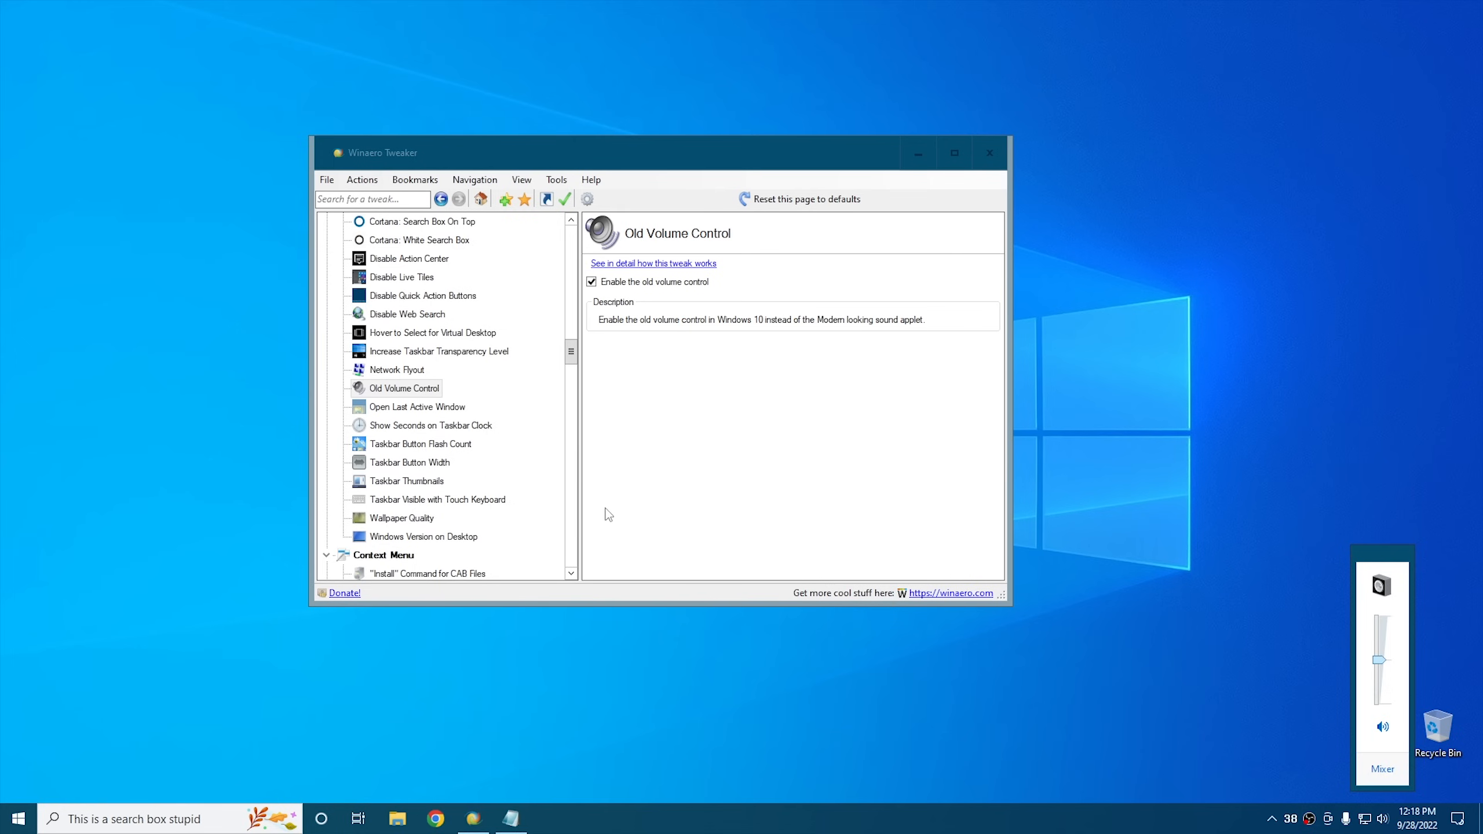
# Set the desktop wallpaper quality to the maximum of 100 in the Wallpaper Quality tweak.
pyautogui.click(402, 518)
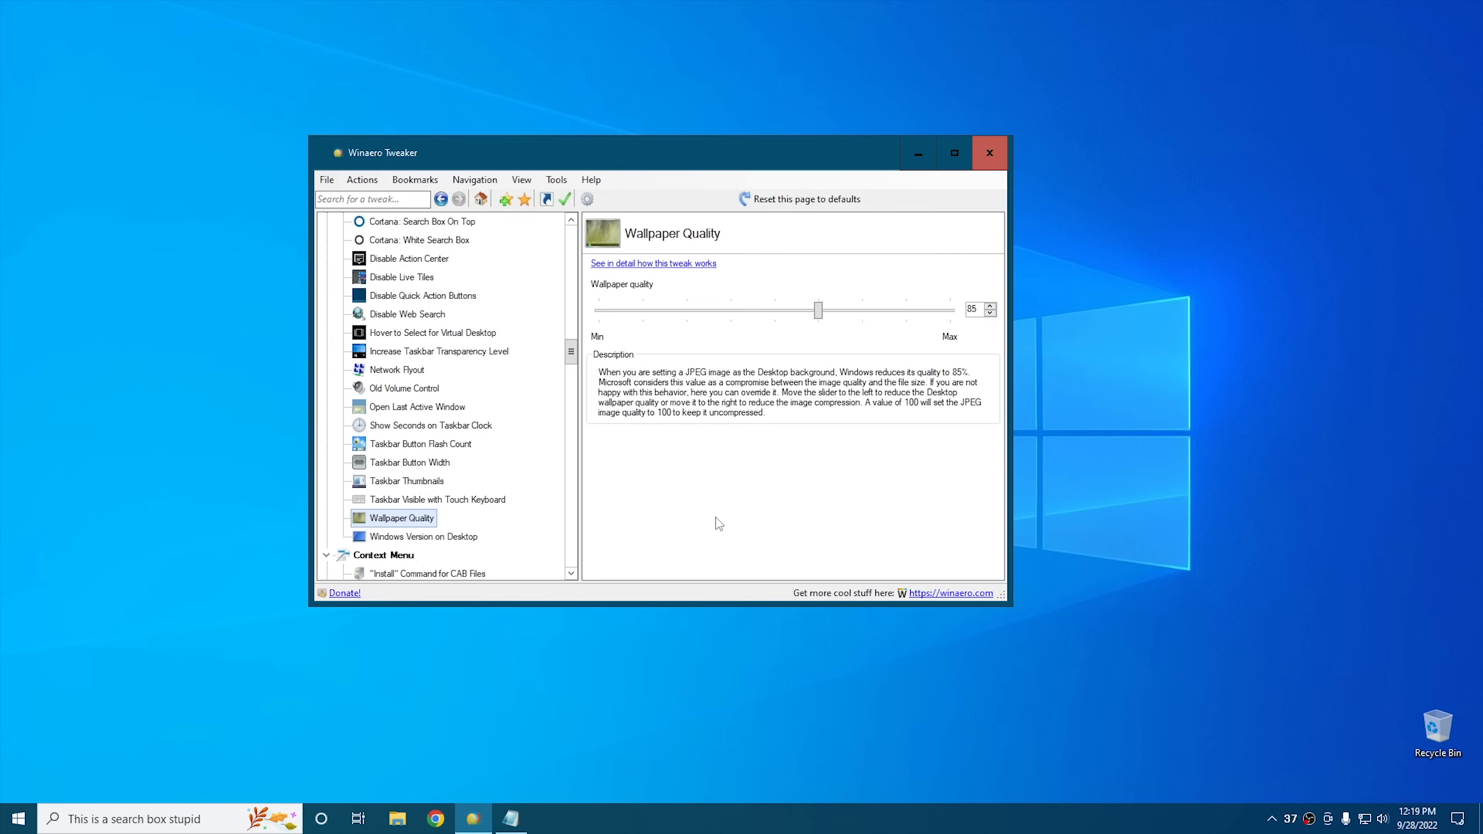
pyautogui.moveTo(818, 310); pyautogui.dragTo(1033, 312)
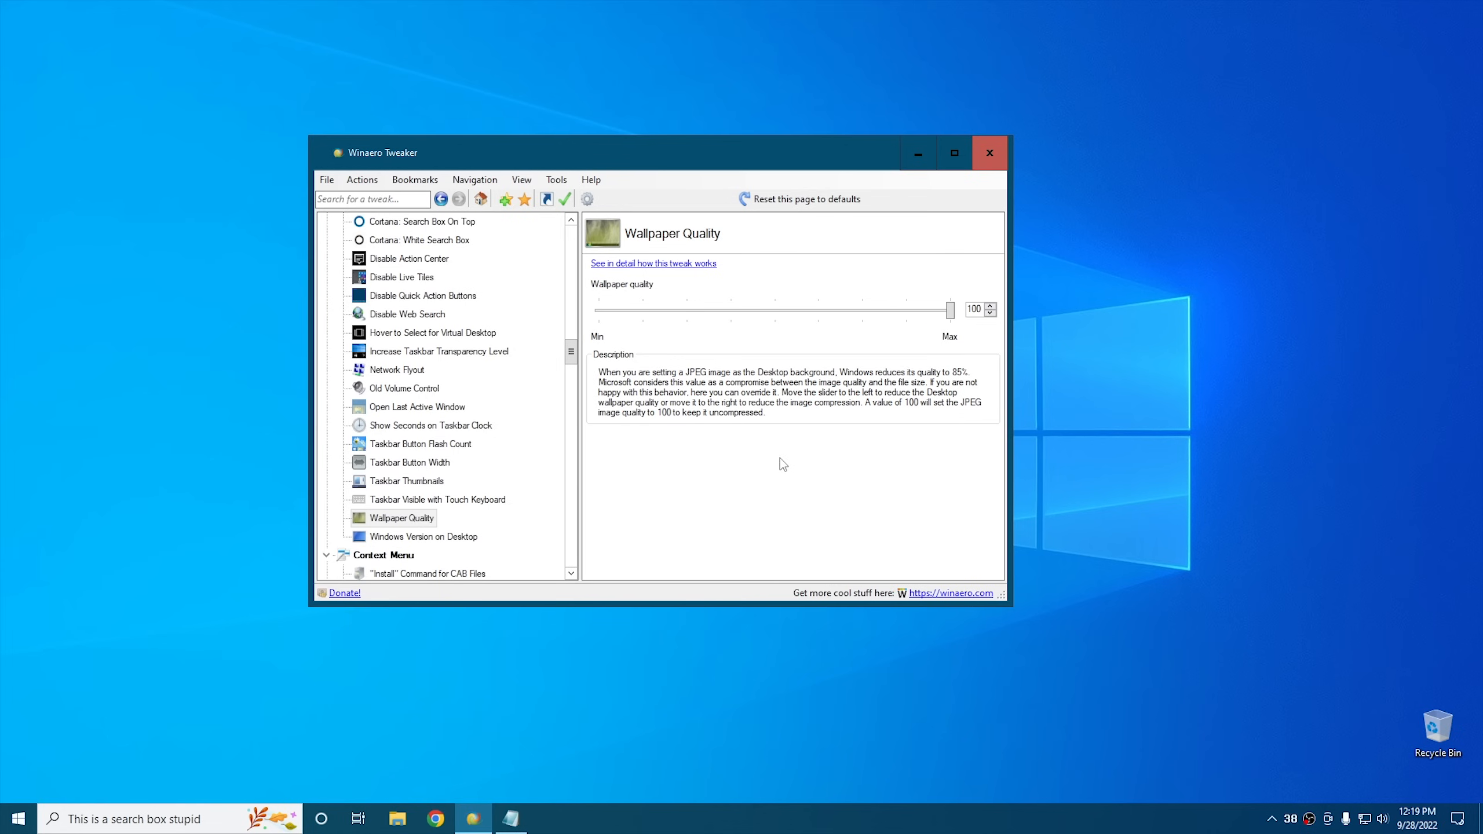
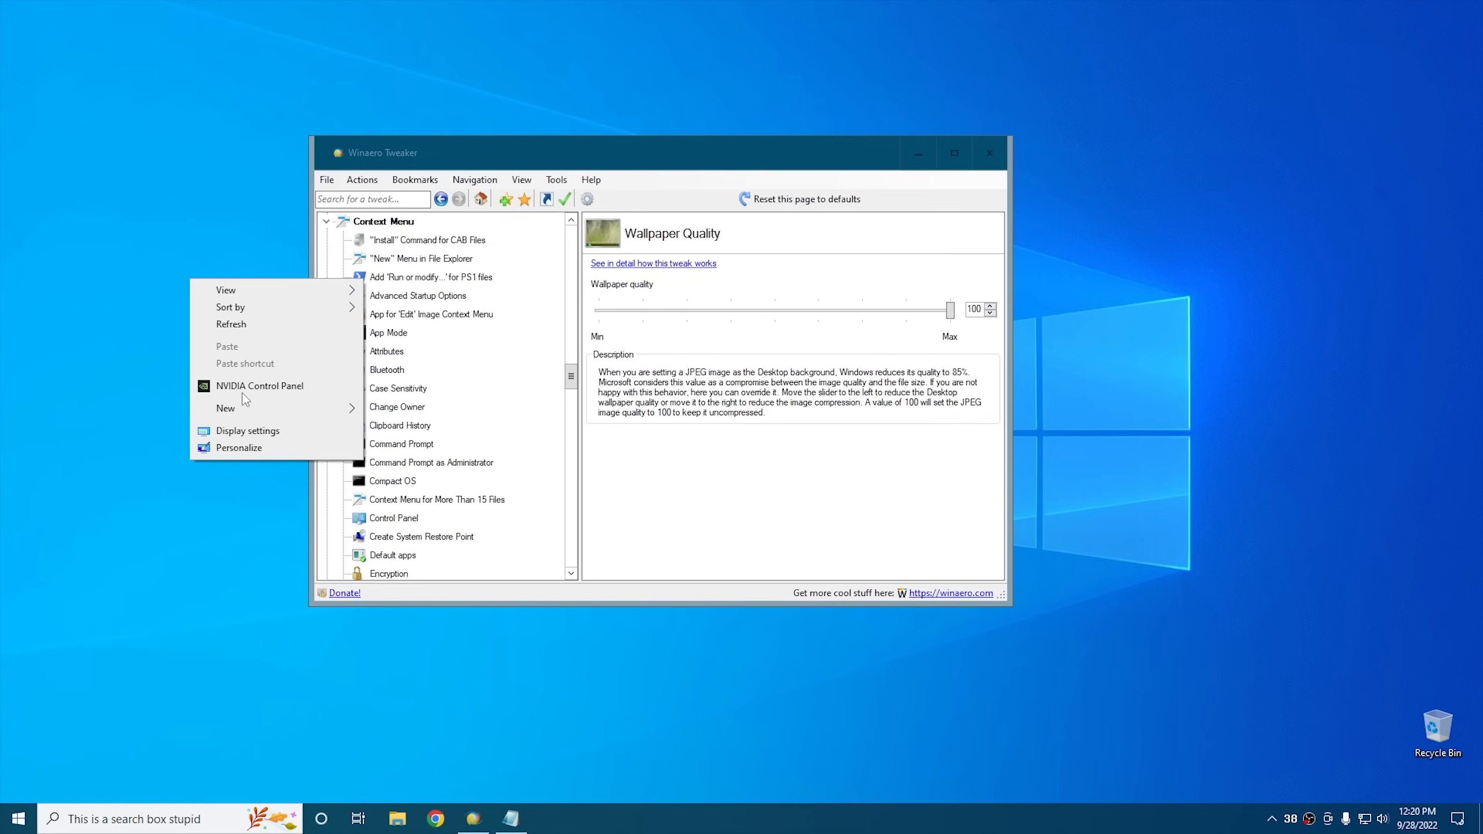
# Add Command Prompt to the context menu with the title "Open command window here" and check the desktop's context menu for it.
pyautogui.click(221, 234)
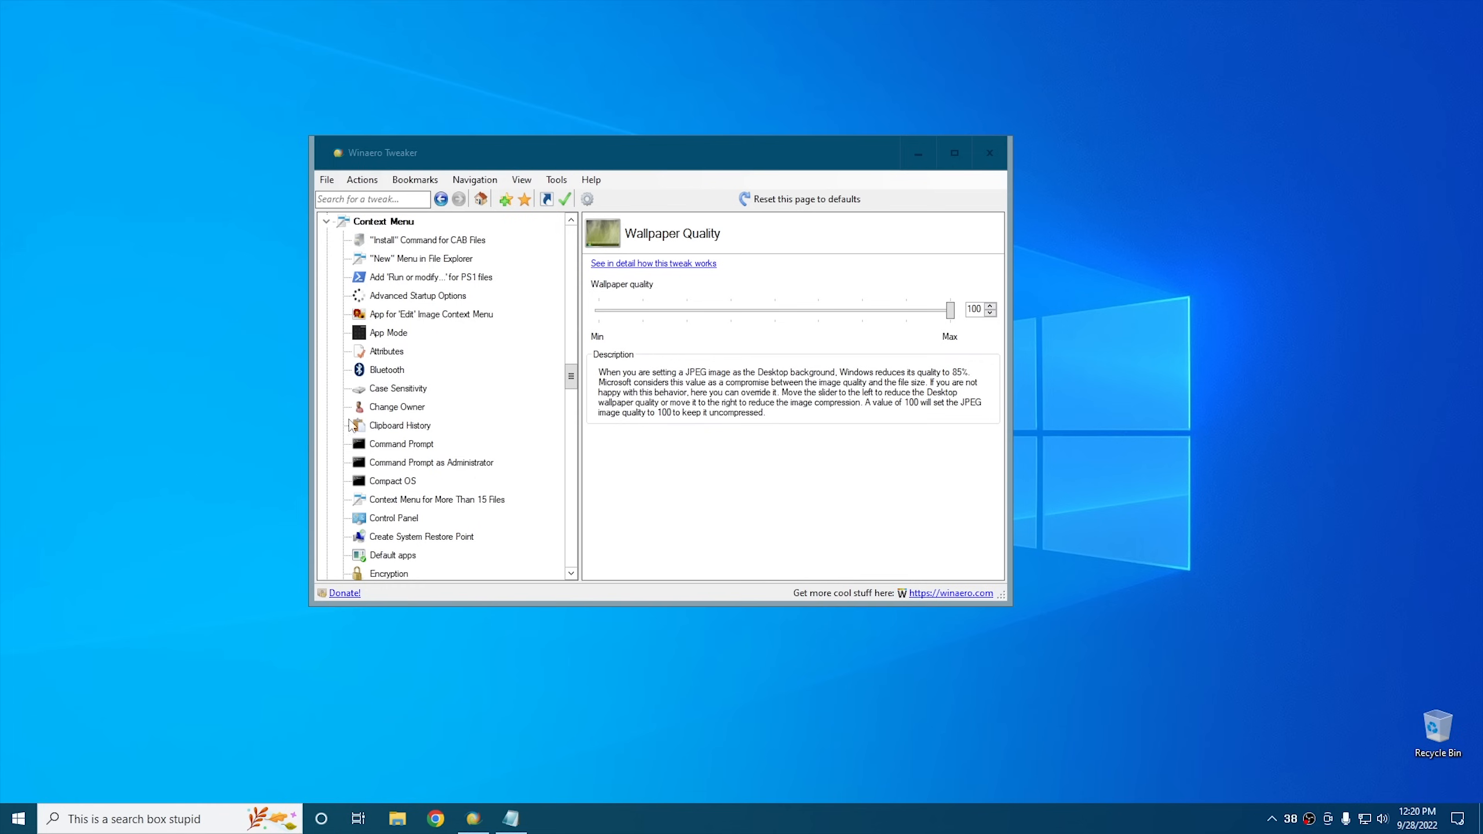
pyautogui.click(399, 445)
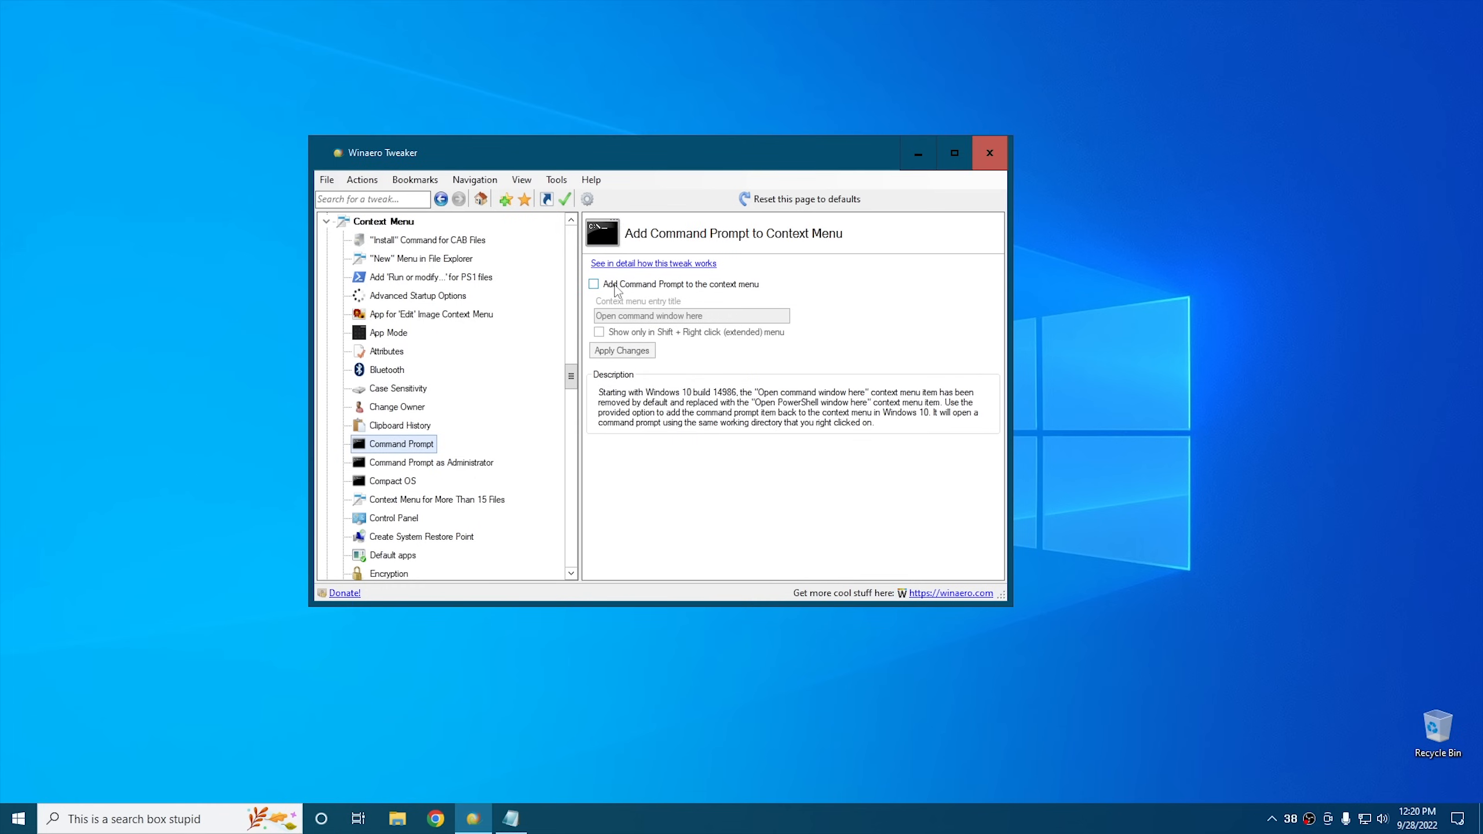
pyautogui.click(616, 286)
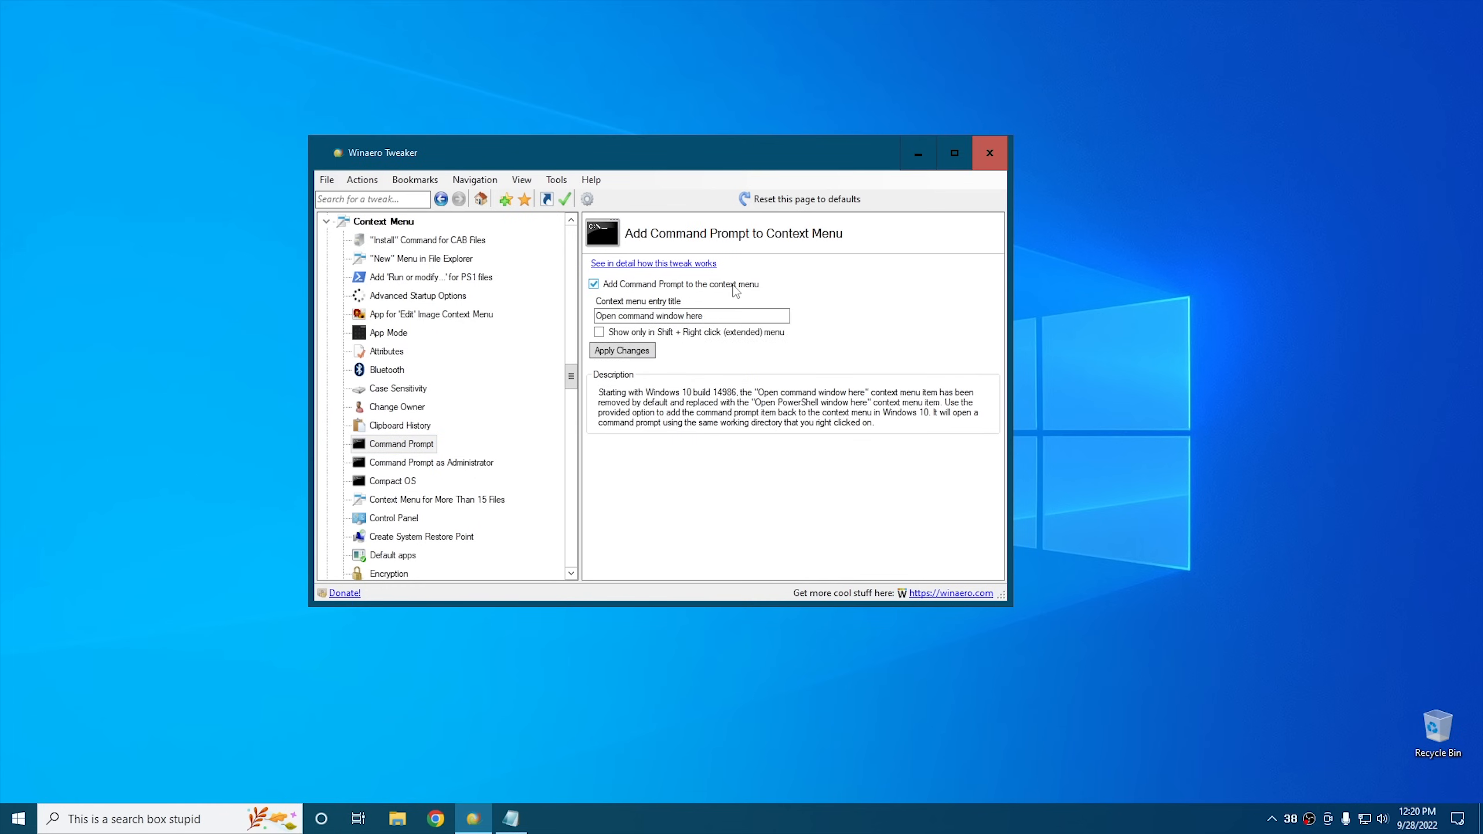
pyautogui.rightClick(141, 274)
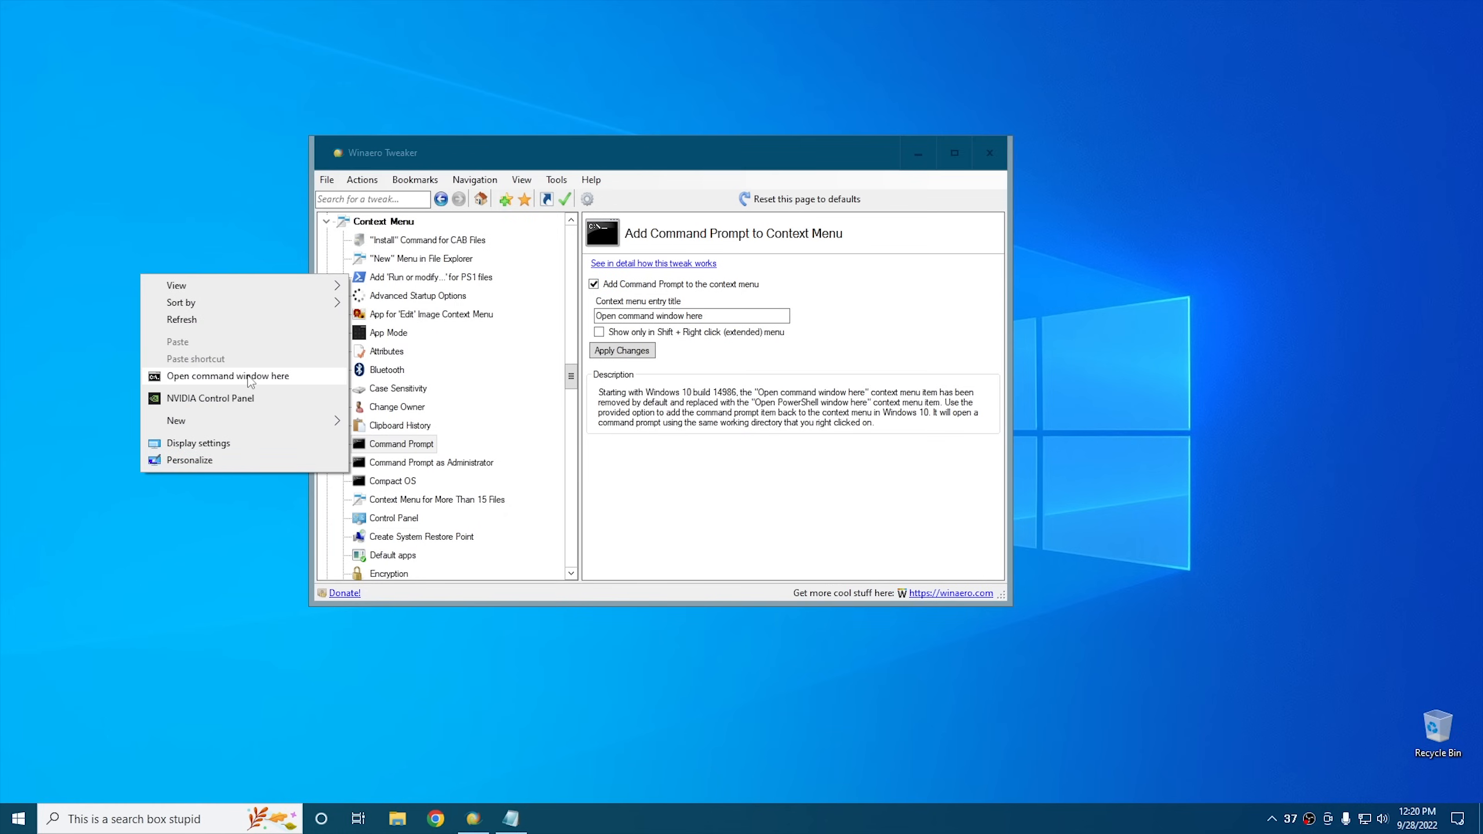
pyautogui.click(253, 270)
# Browse to C:\Users in File Explorer, open a command window there from the folder's context menu, and close both windows.
pyautogui.click(391, 819)
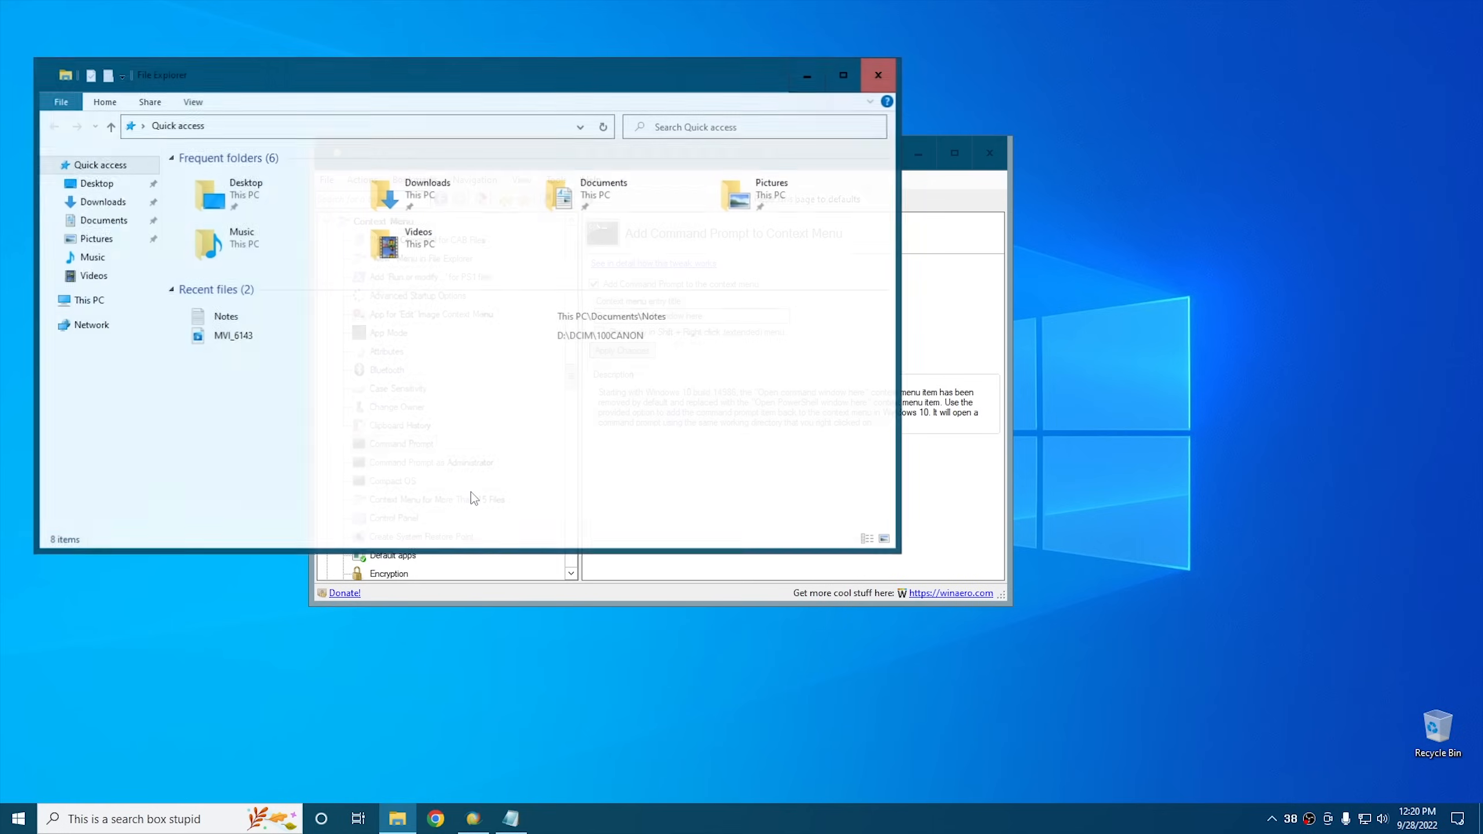
pyautogui.click(98, 303)
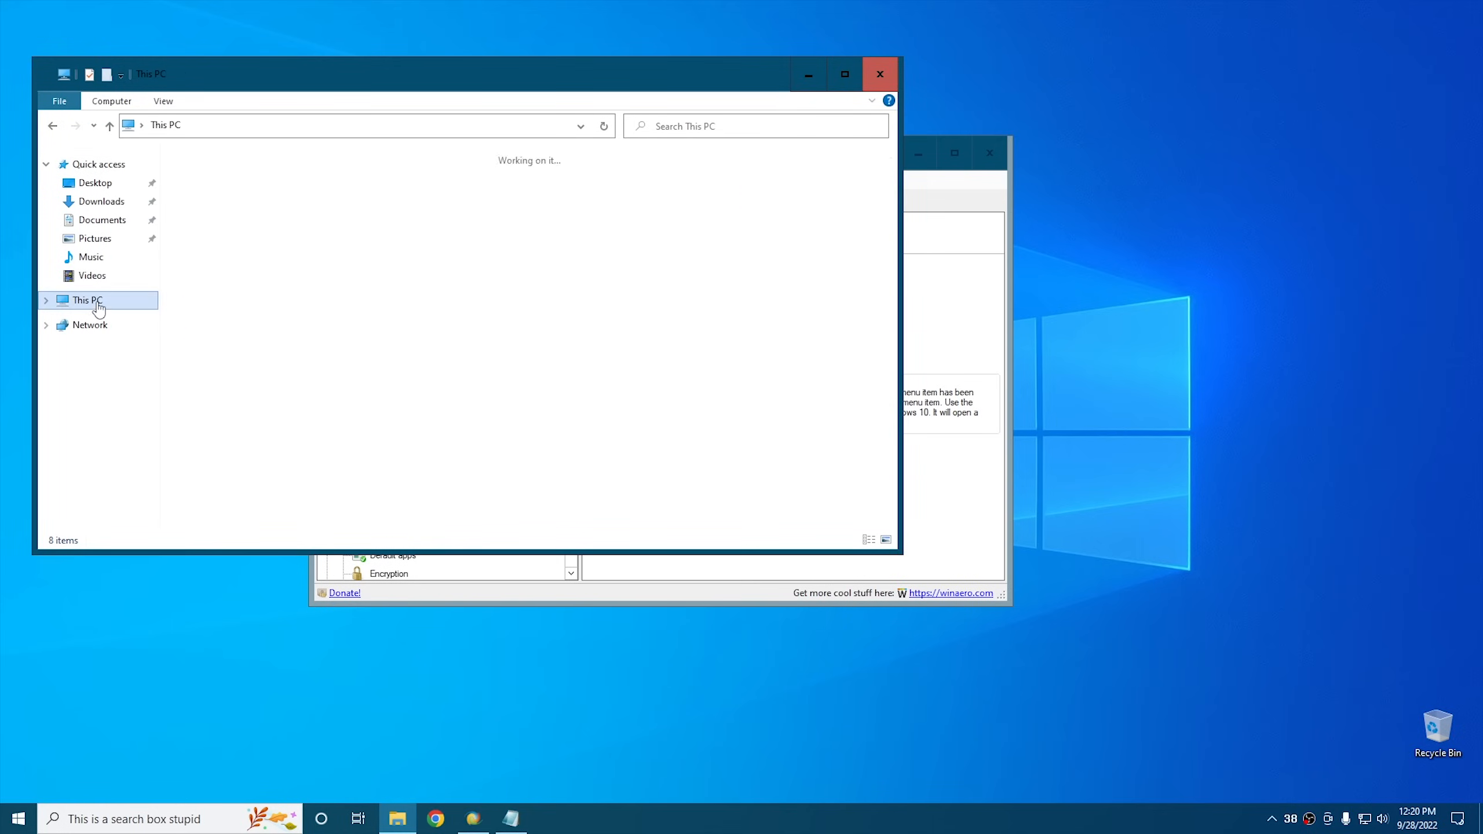
pyautogui.doubleClick(248, 352)
pyautogui.click(229, 243)
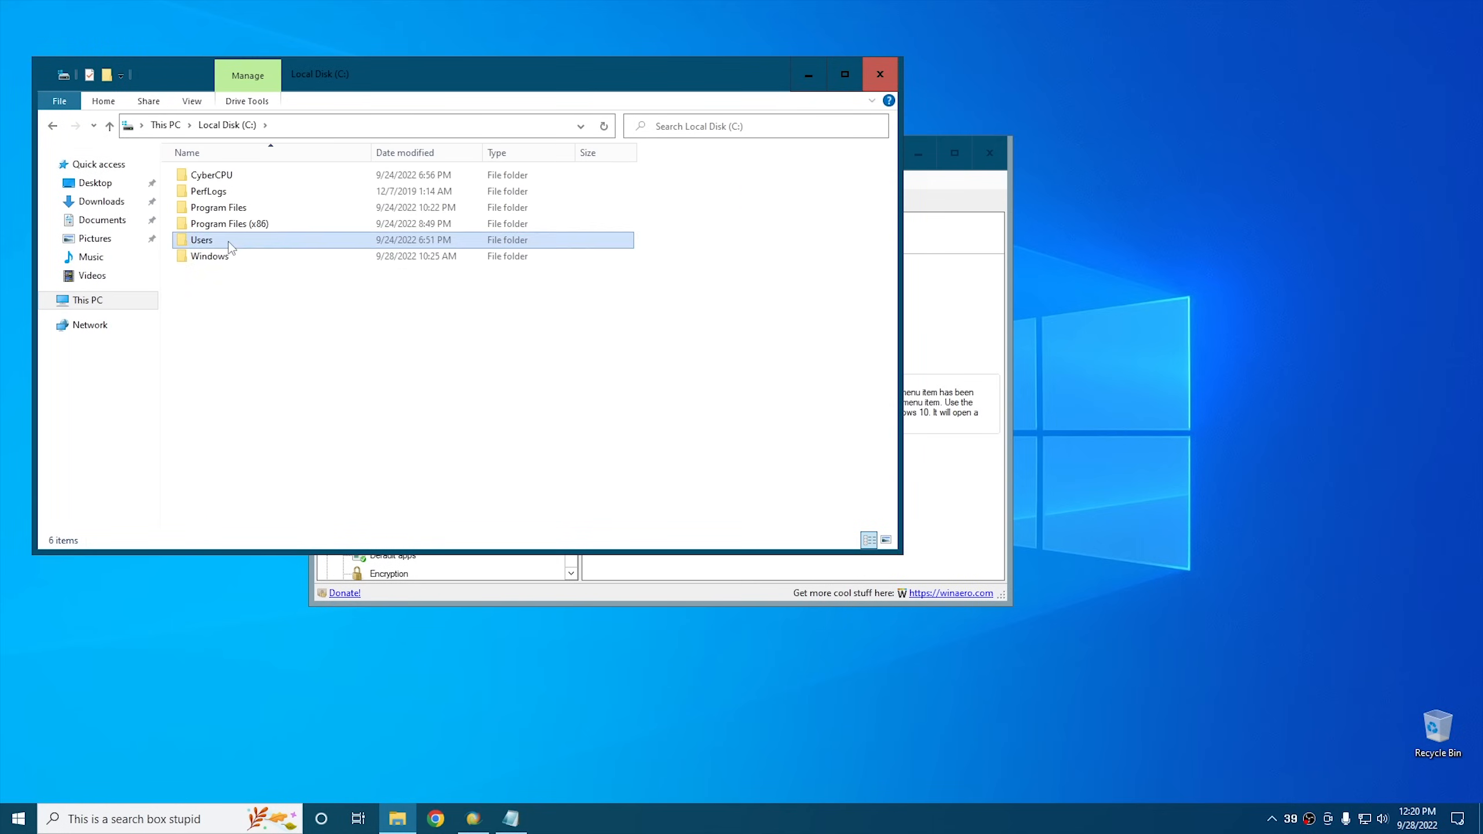
pyautogui.doubleClick(229, 243)
pyautogui.rightClick(315, 320)
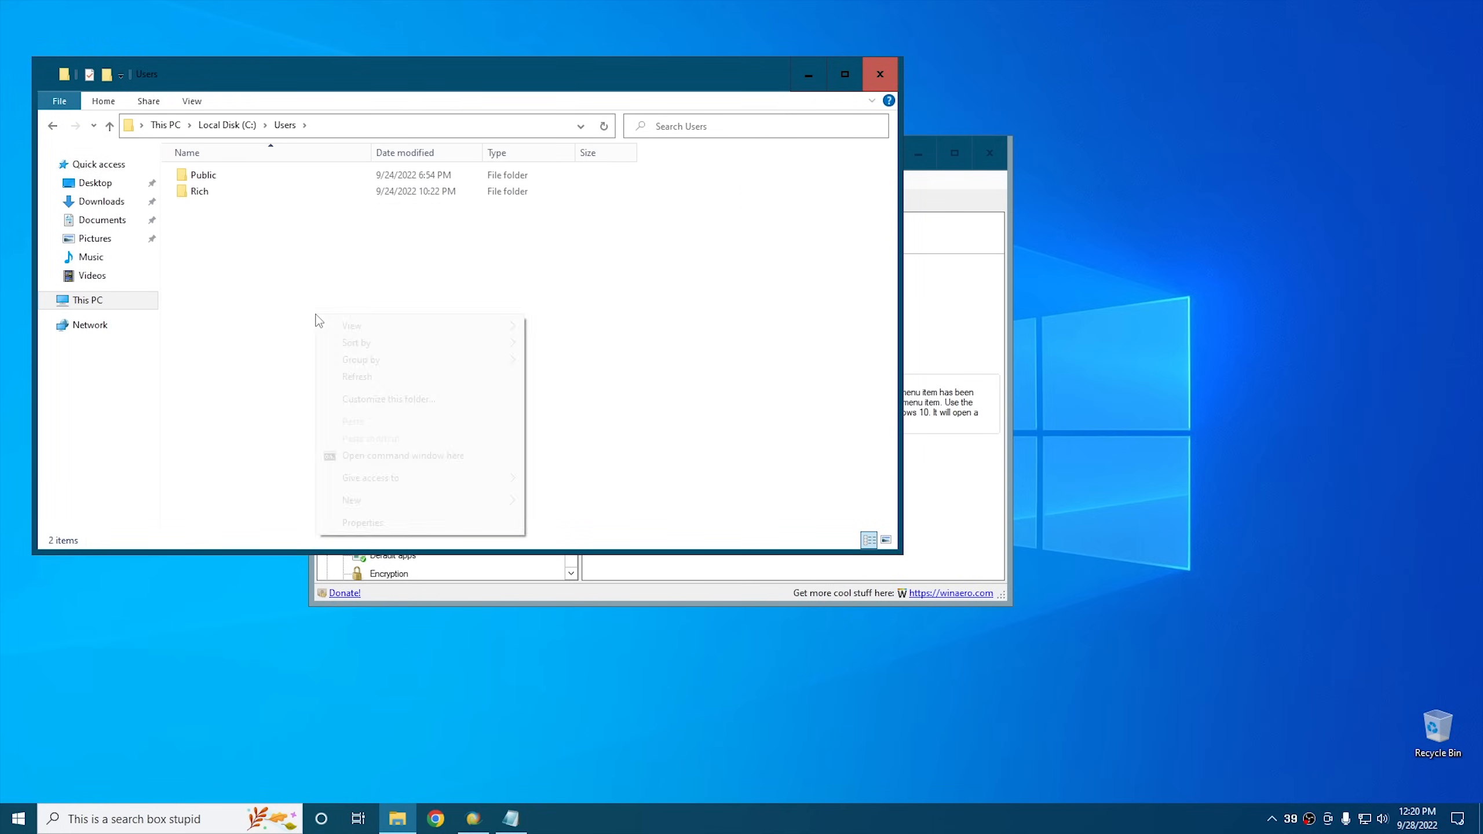
pyautogui.click(374, 457)
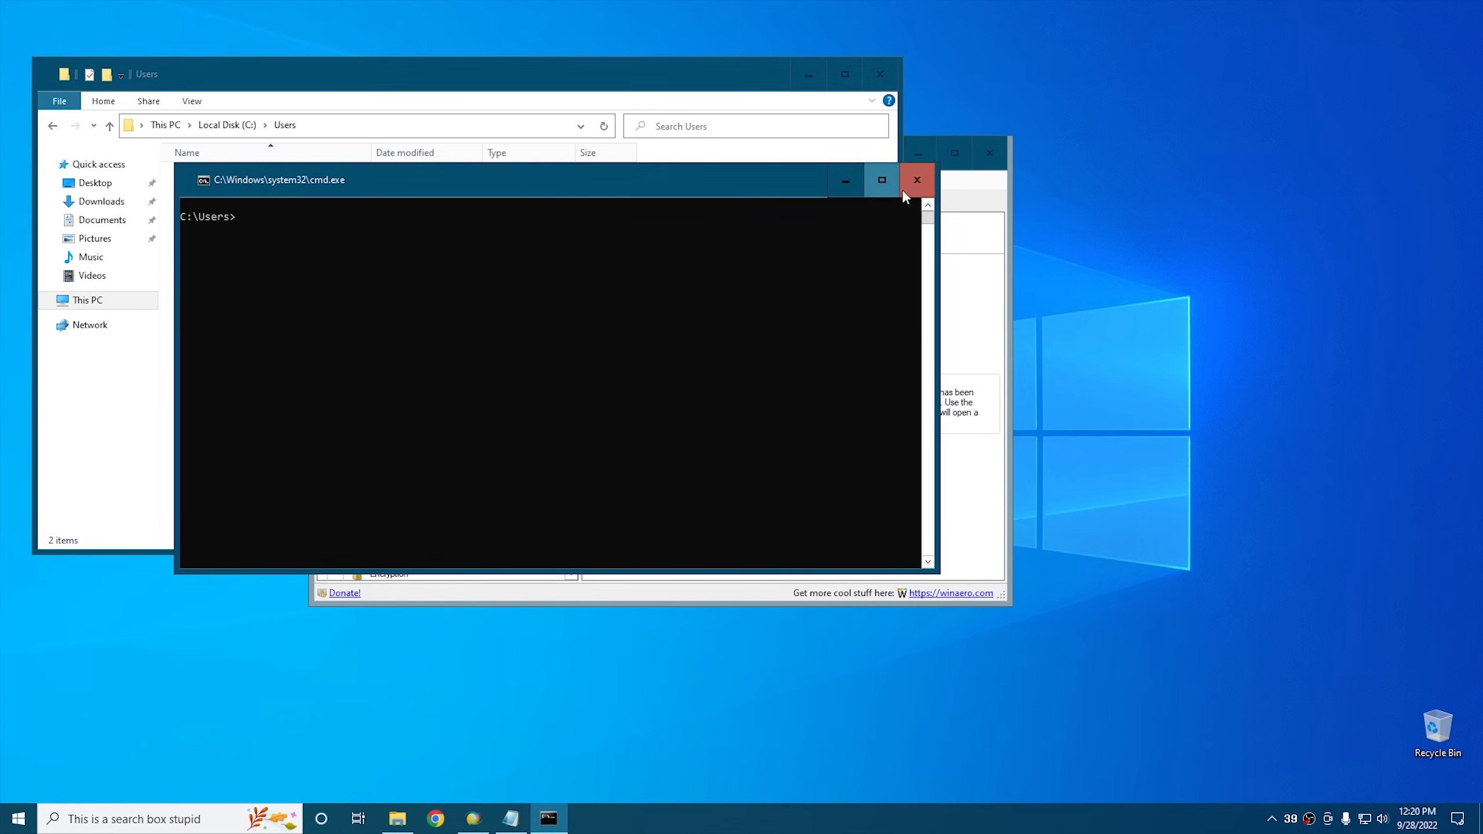
pyautogui.click(915, 180)
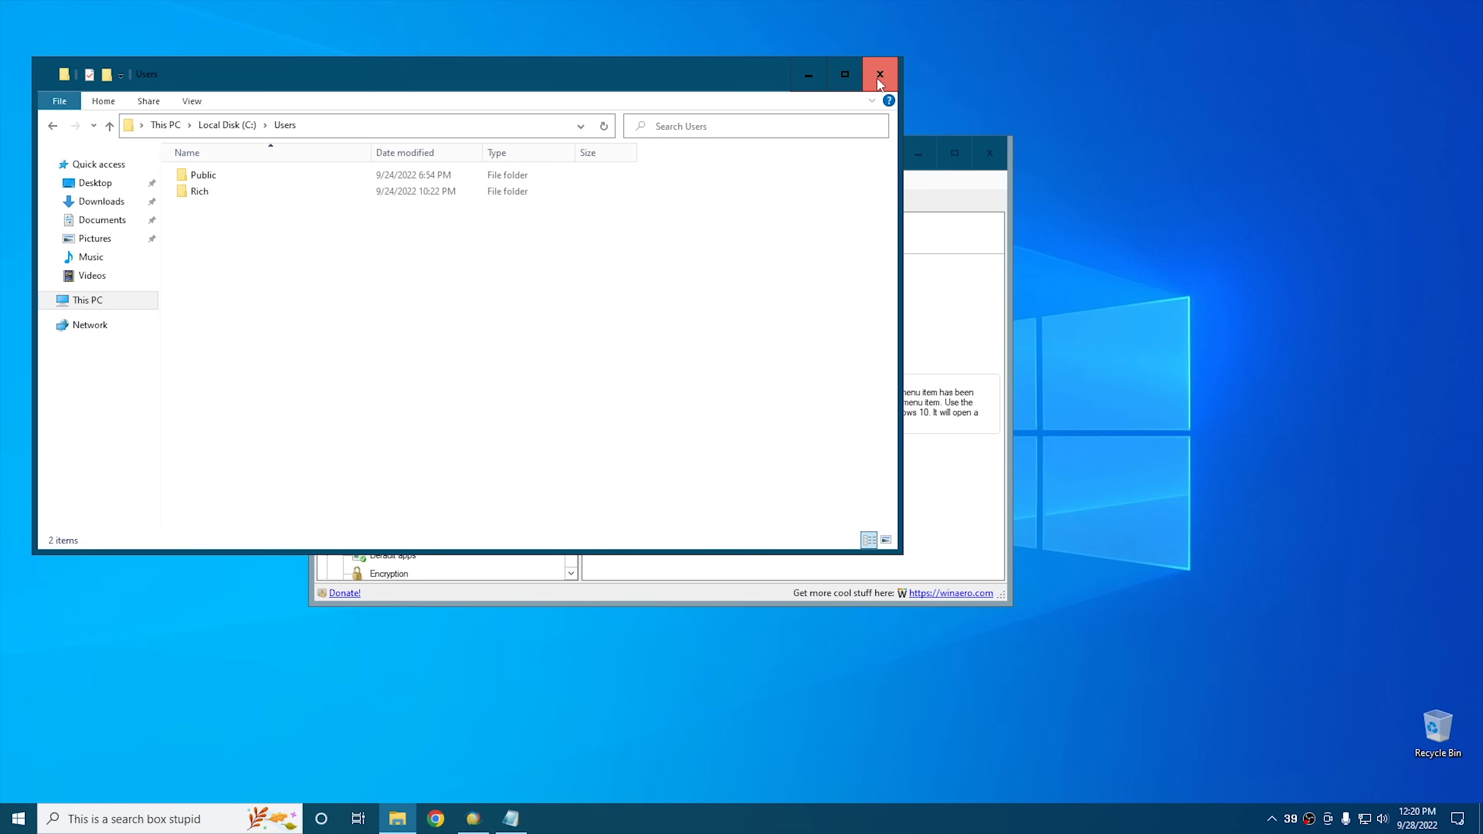
pyautogui.click(878, 78)
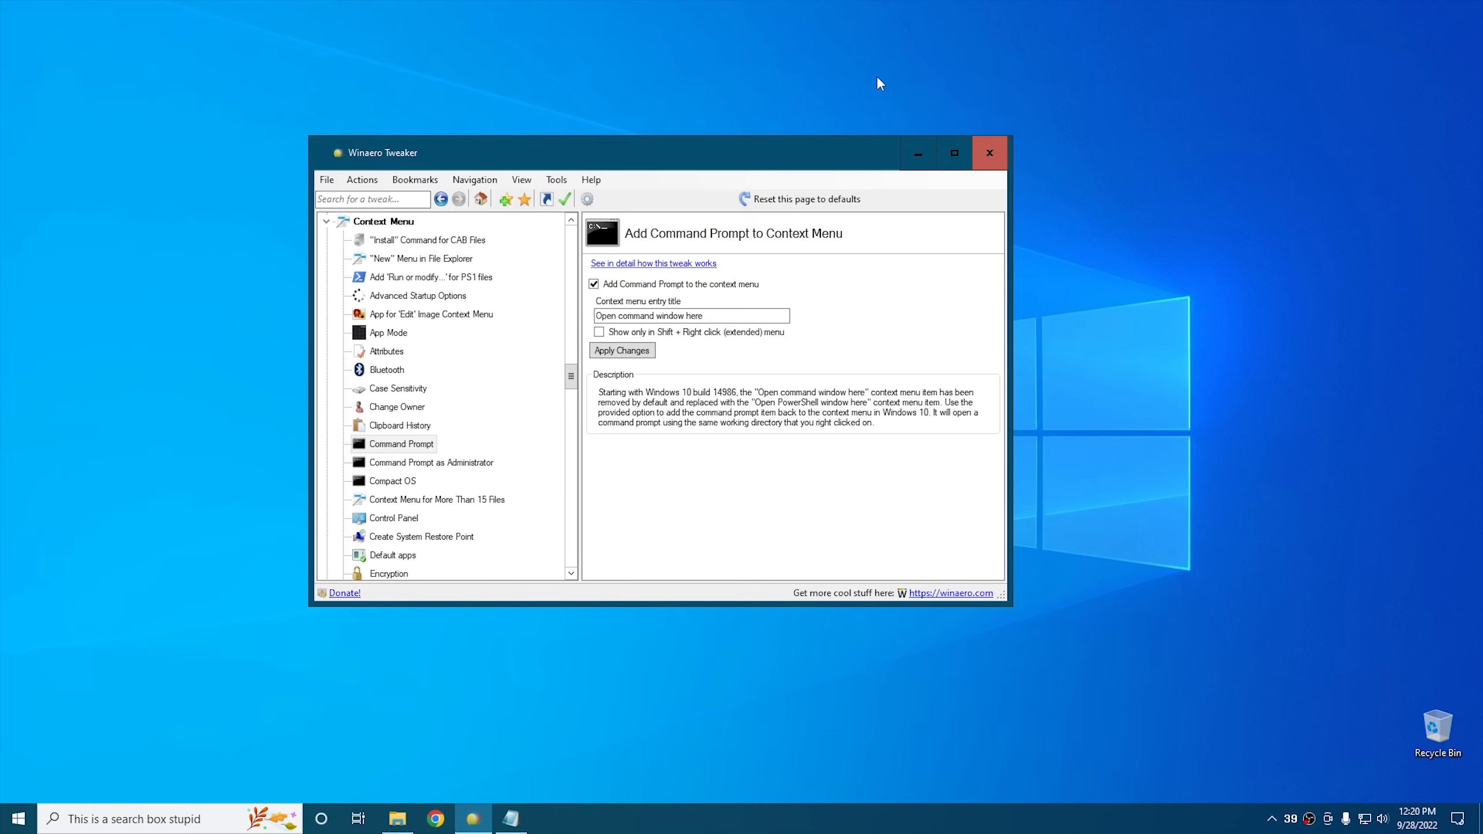
# Add elevated Command Prompt to the context menu and test it by launching Command Prompt (Administrator) from the desktop, allowing elevation and closing it.
pyautogui.click(418, 463)
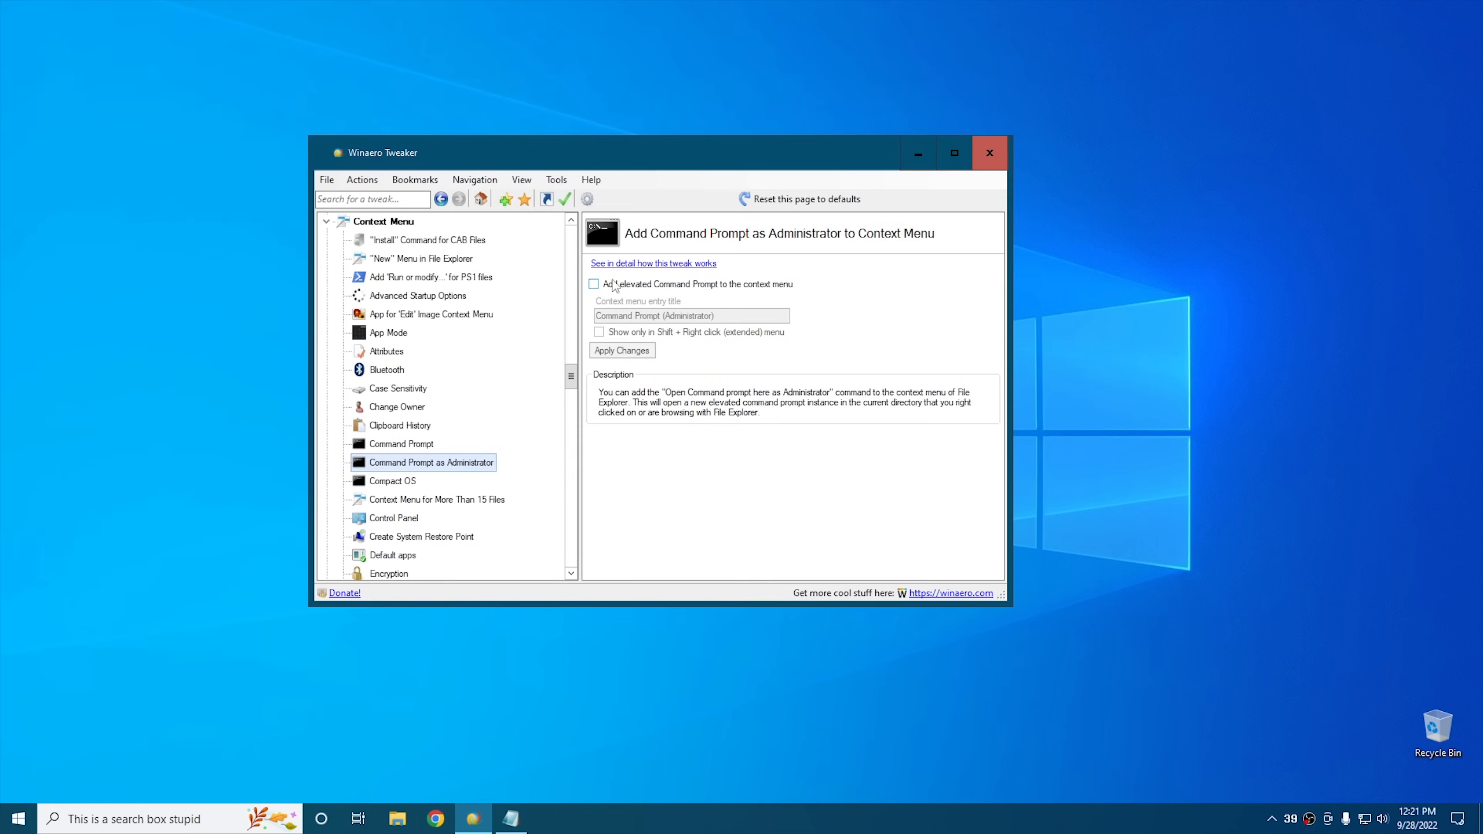
pyautogui.click(623, 288)
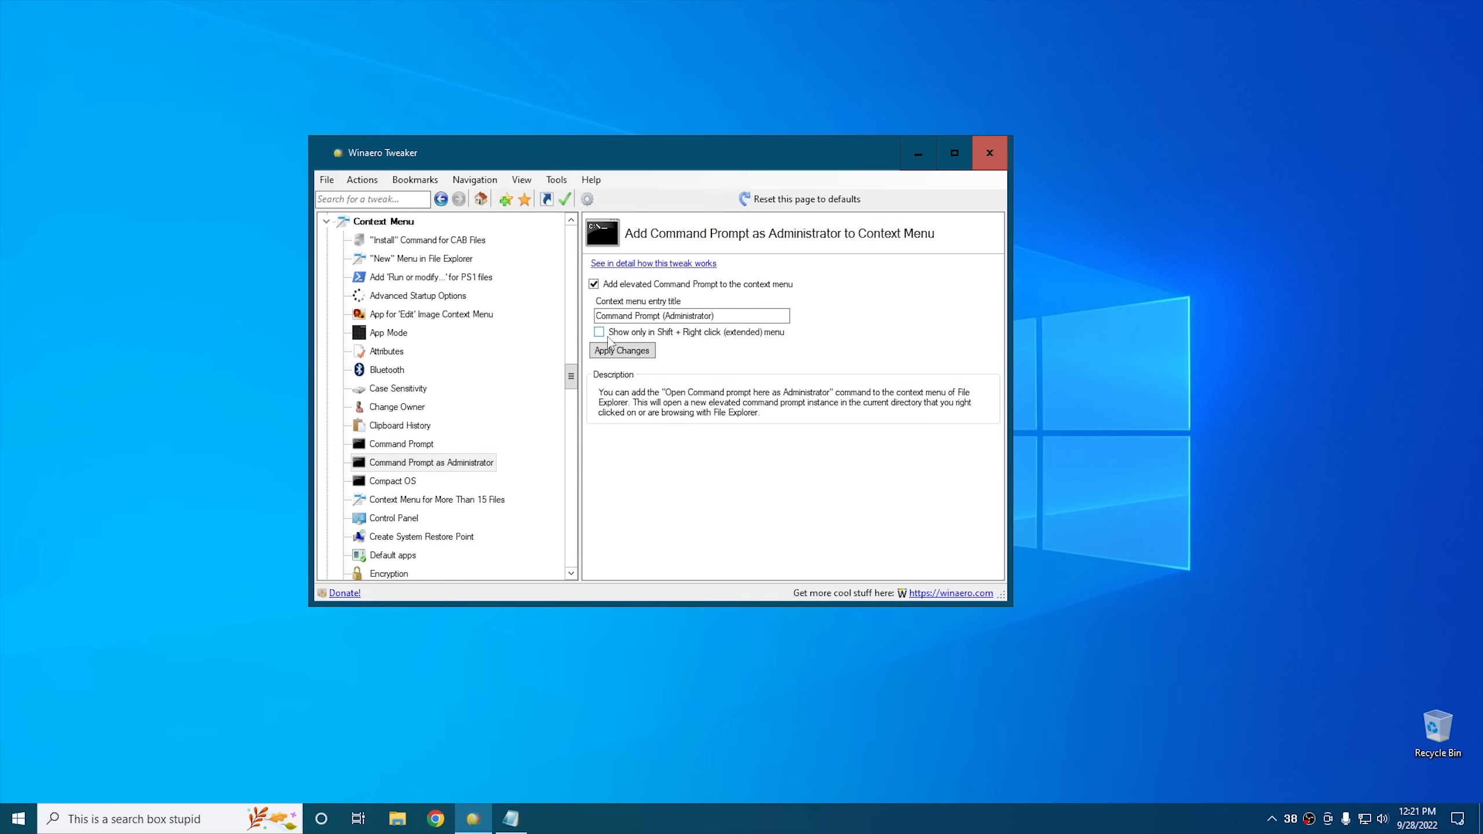
pyautogui.rightClick(190, 297)
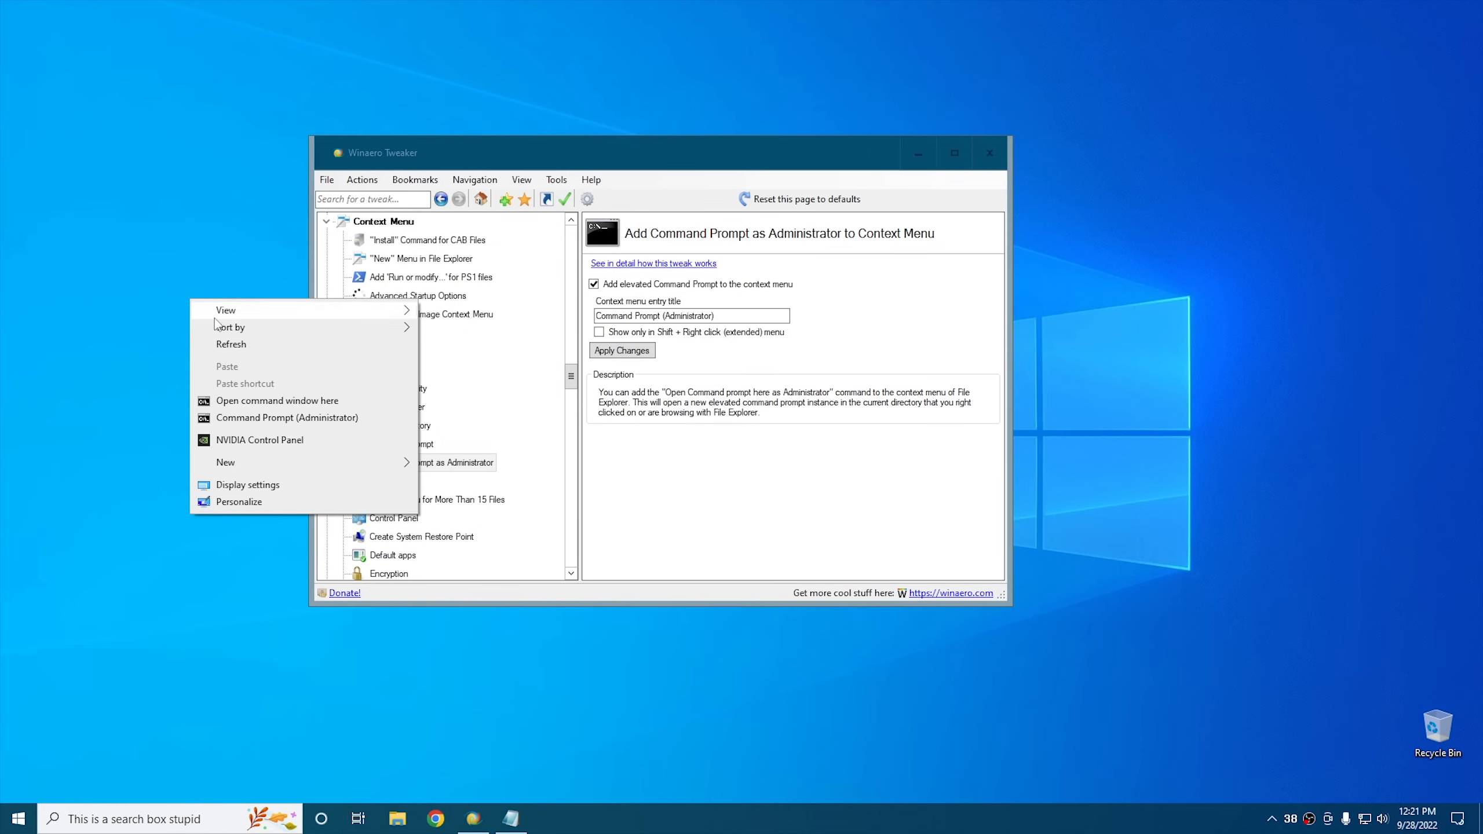
pyautogui.click(275, 418)
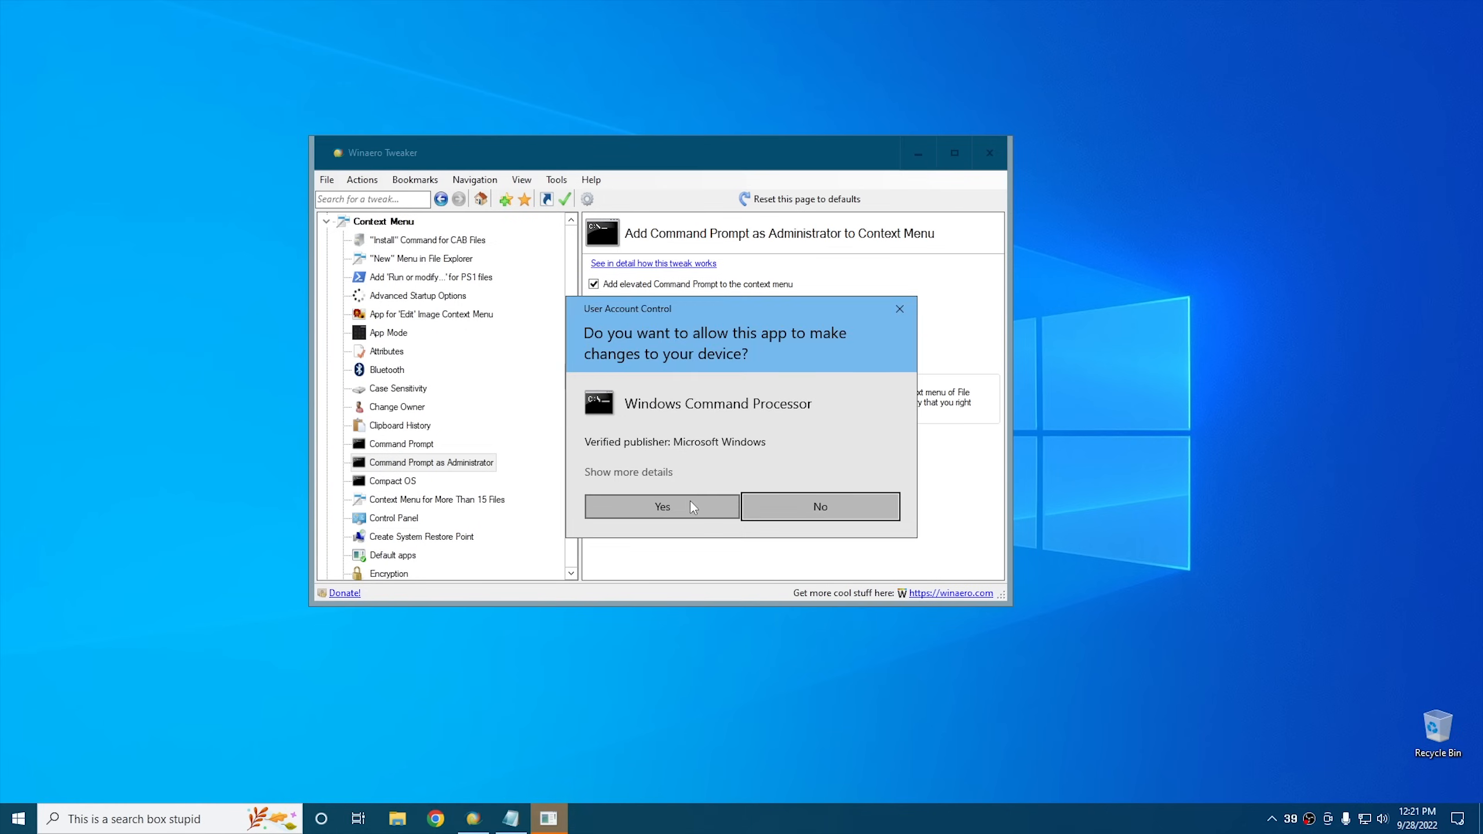
pyautogui.click(691, 501)
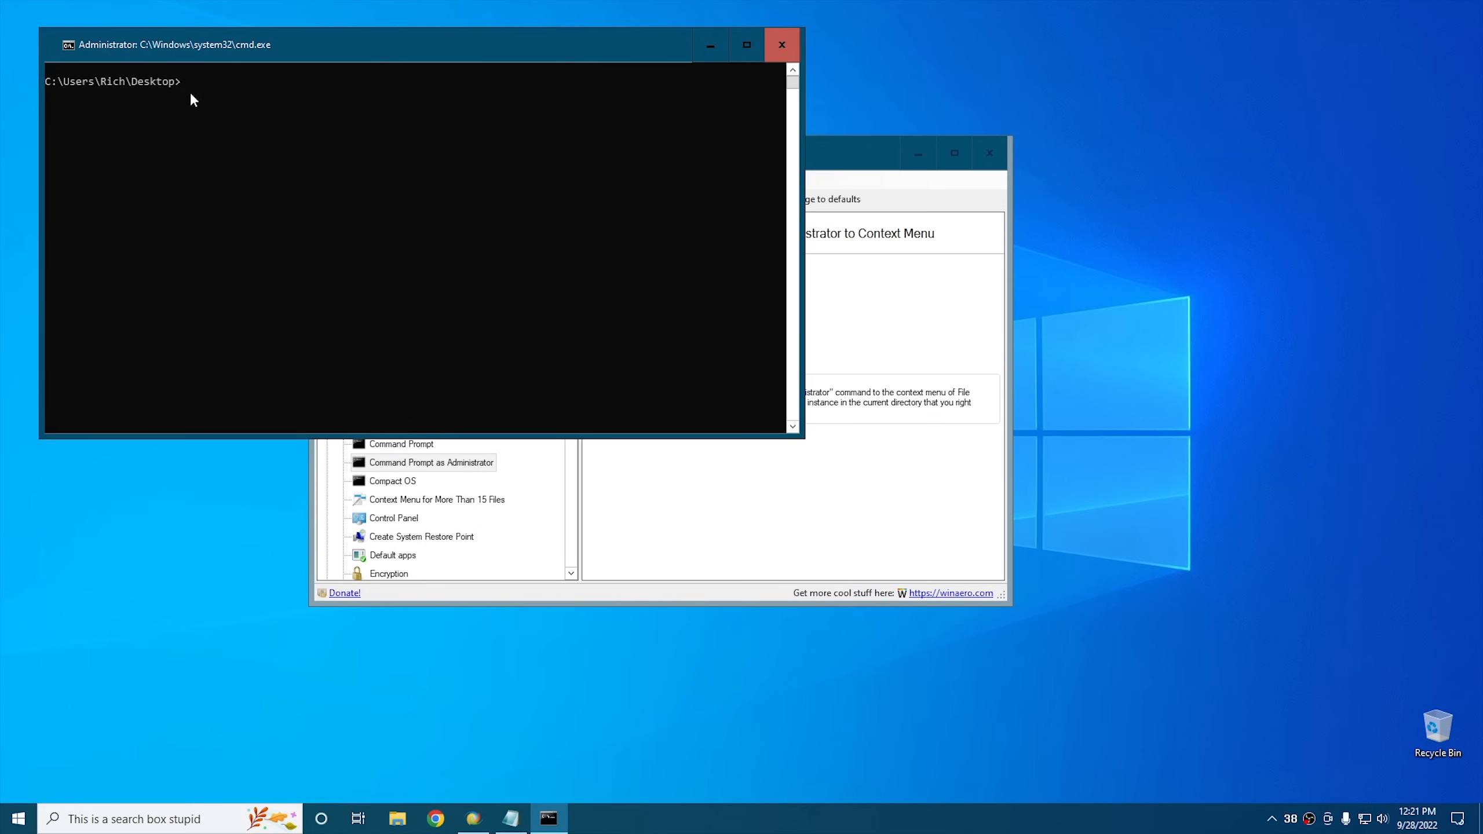
pyautogui.click(770, 45)
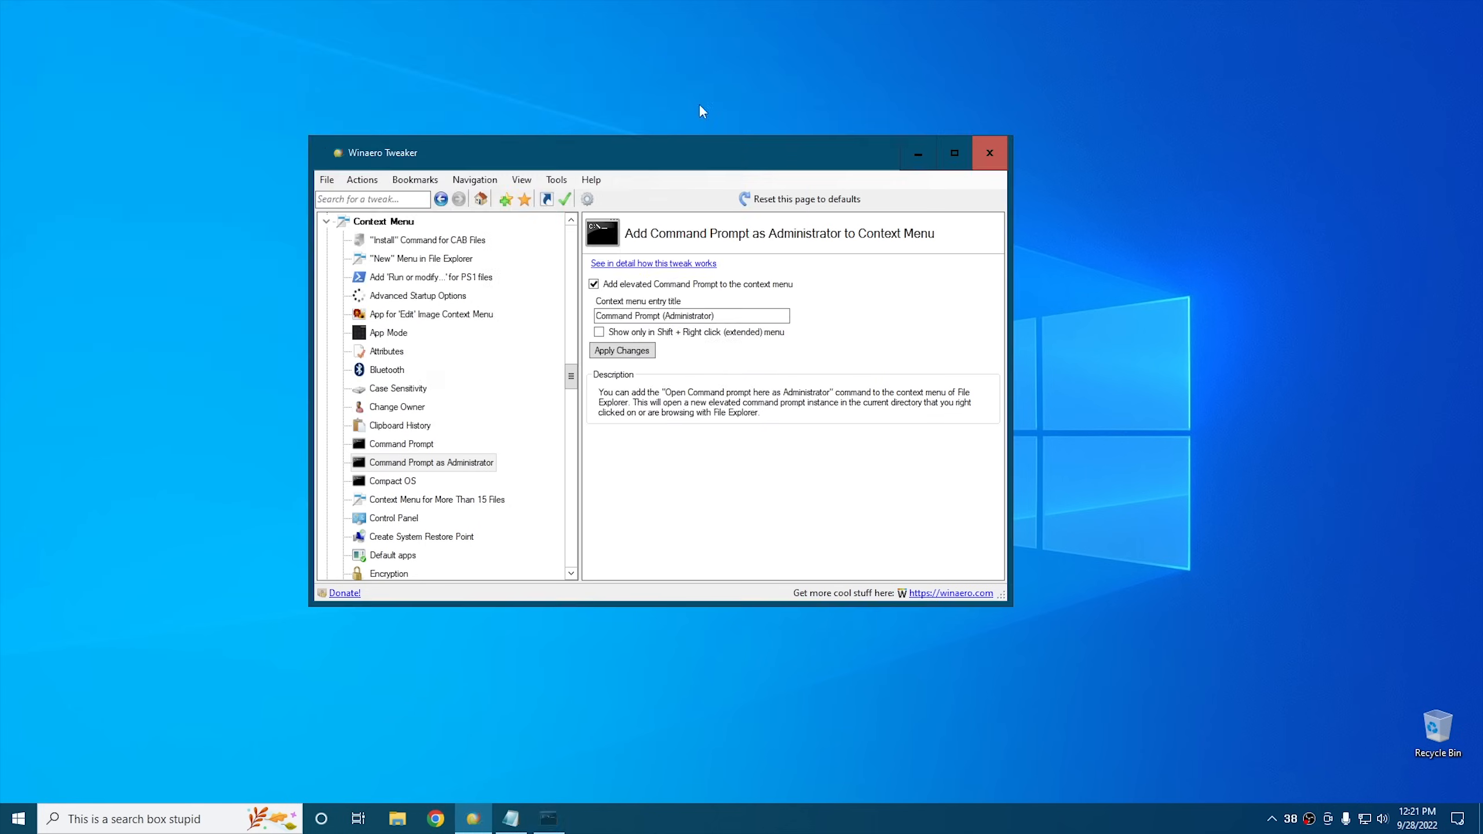
pyautogui.rightClick(197, 392)
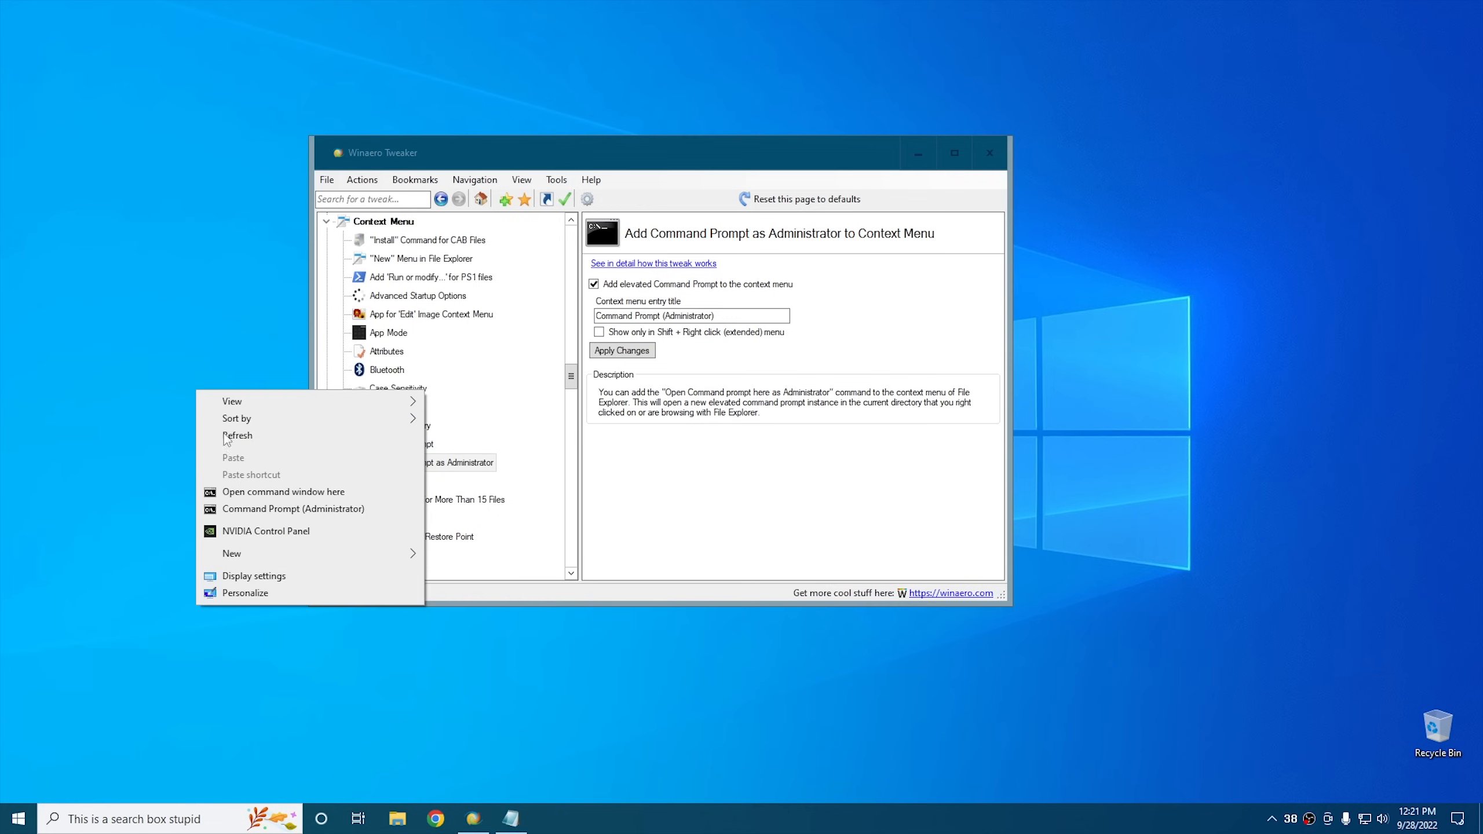
pyautogui.click(283, 363)
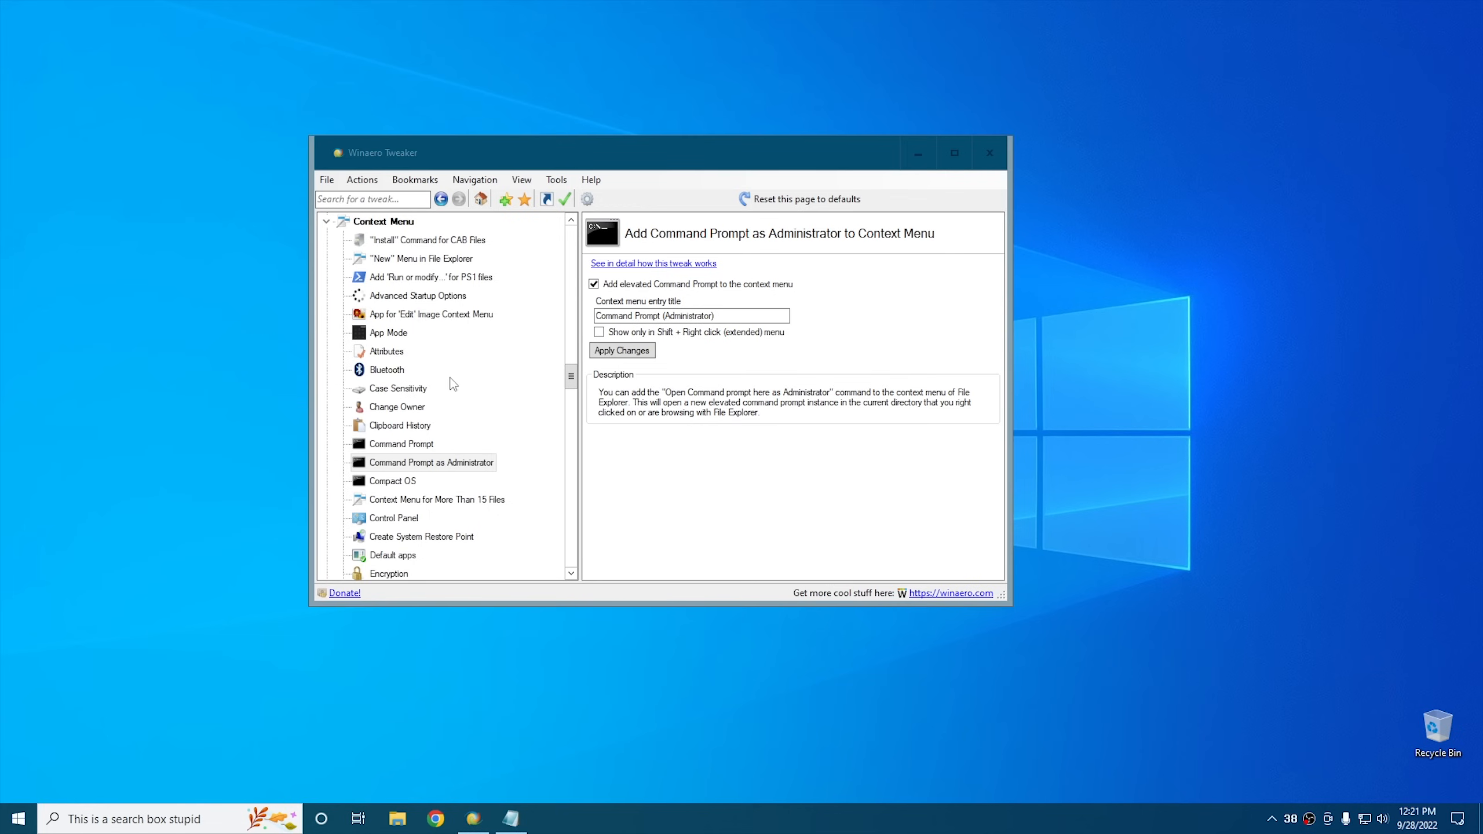
# Add Control Panel to the desktop context menu and view its submenu commands on the desktop.
pyautogui.click(409, 518)
pyautogui.click(639, 284)
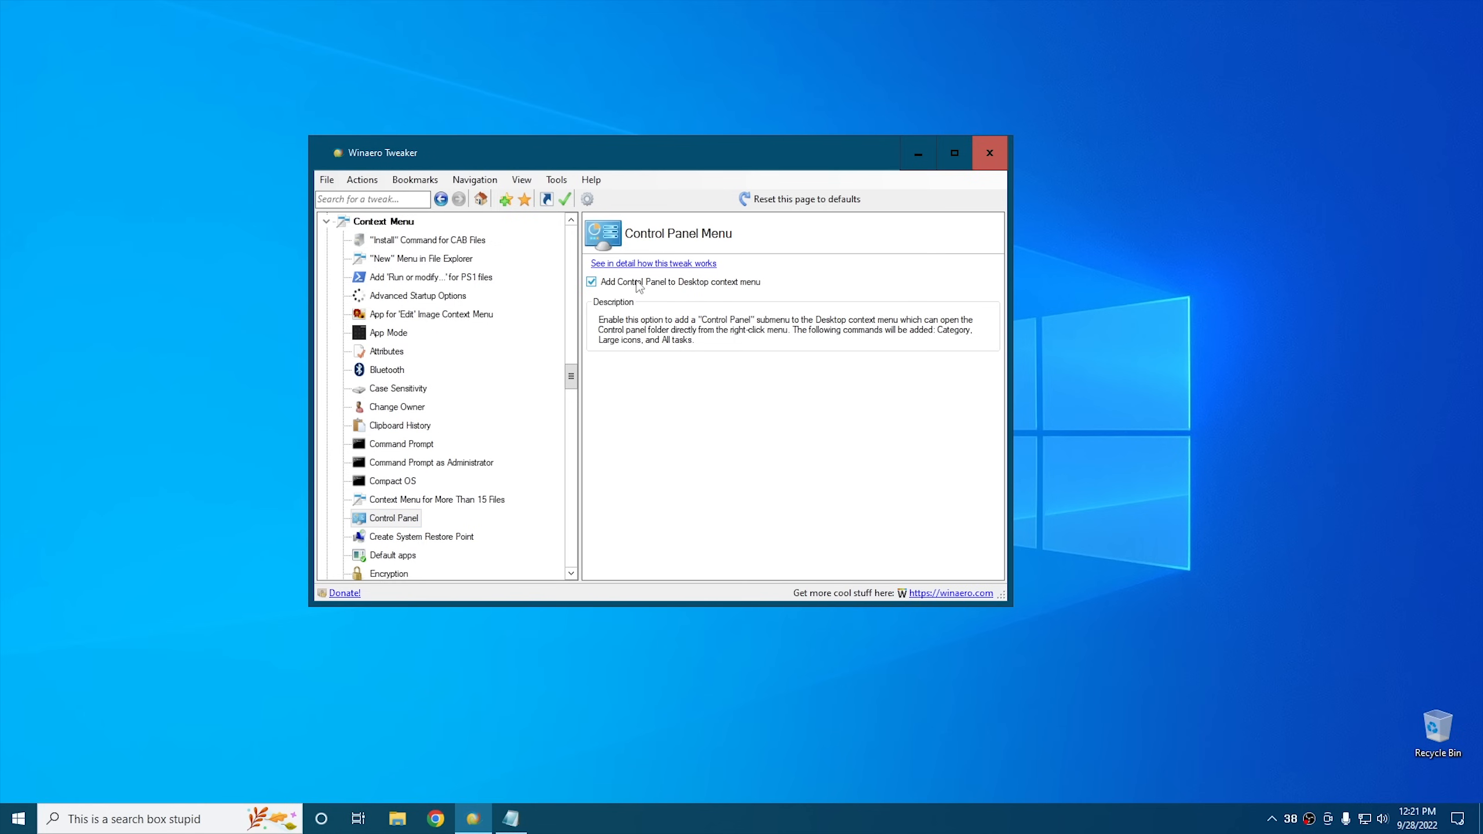
pyautogui.rightClick(20, 336)
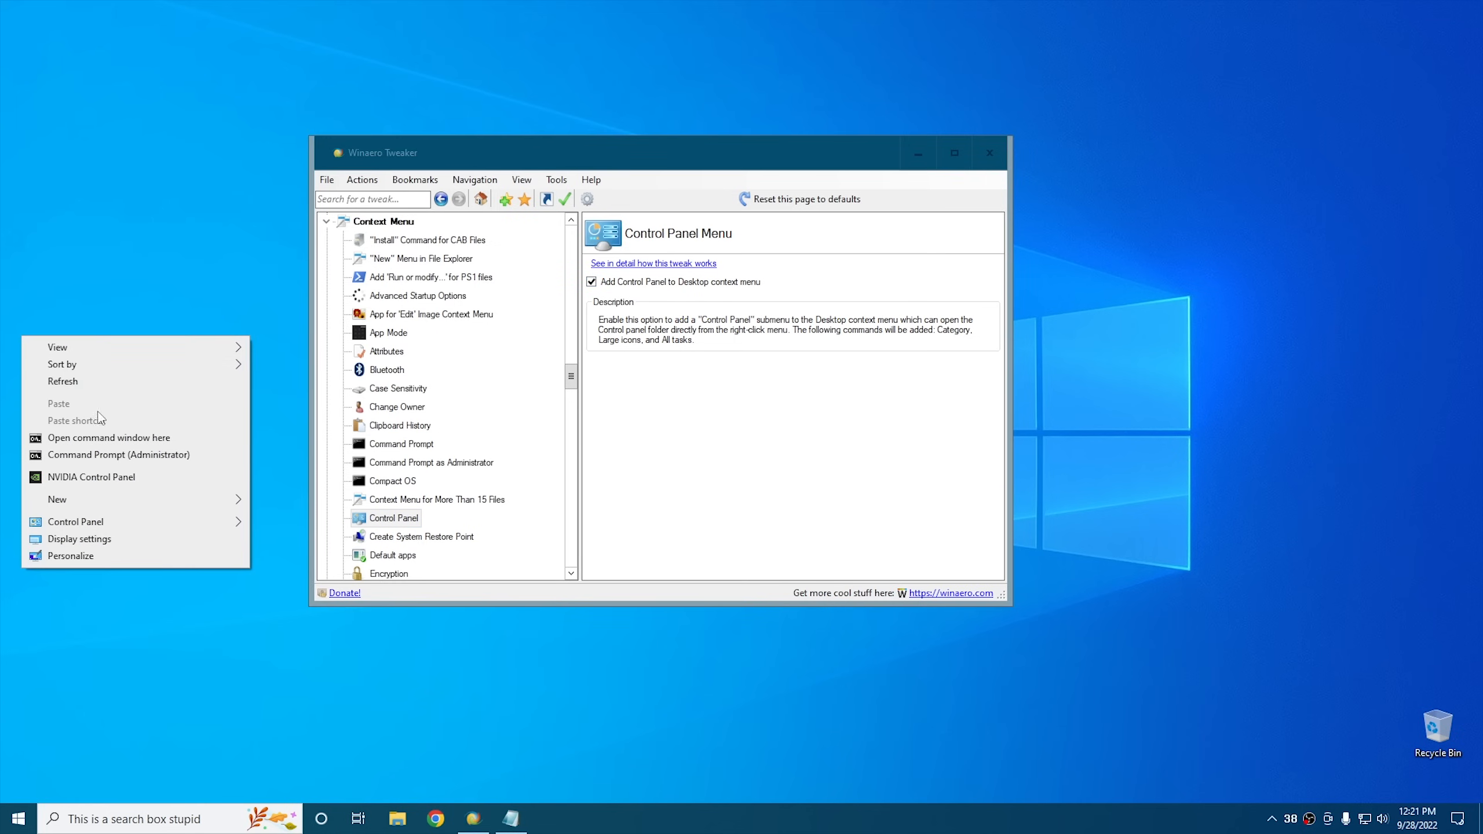
pyautogui.moveTo(69, 529)
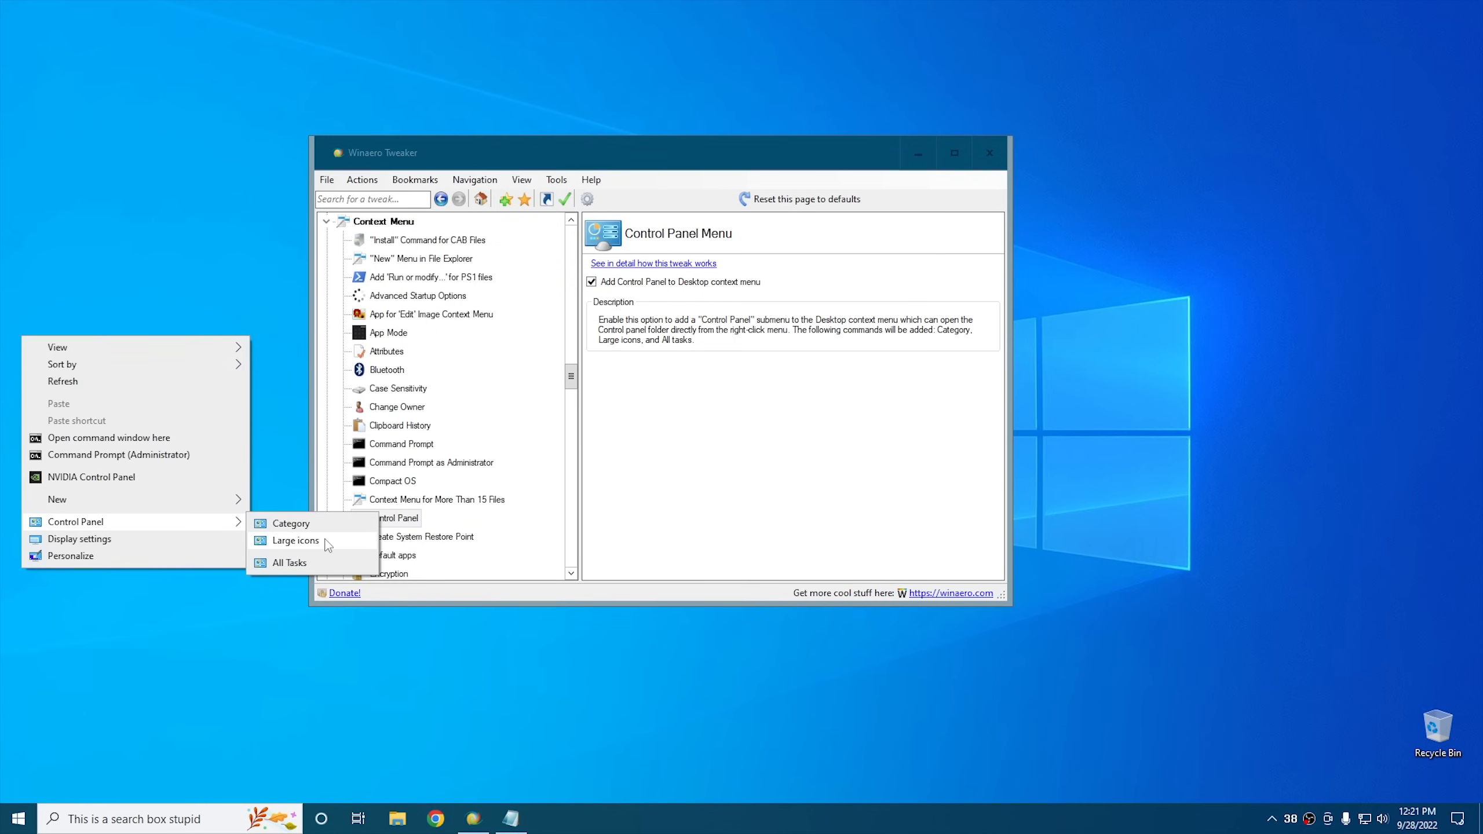
pyautogui.click(288, 457)
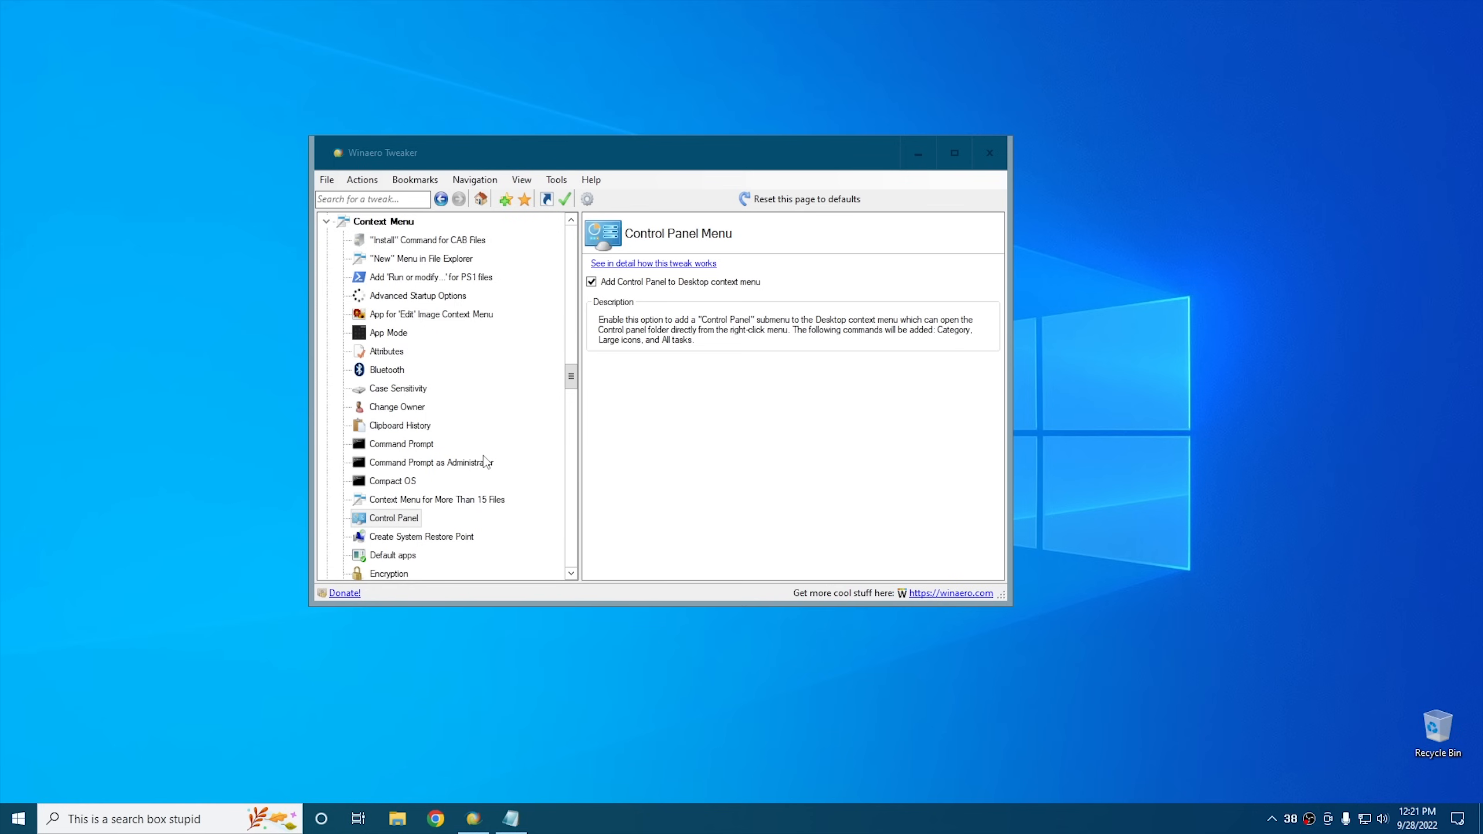
# Add the Create Restore Point command to the desktop context menu and check for it on the desktop.
pyautogui.scroll(-3, 483, 461)
pyautogui.click(396, 373)
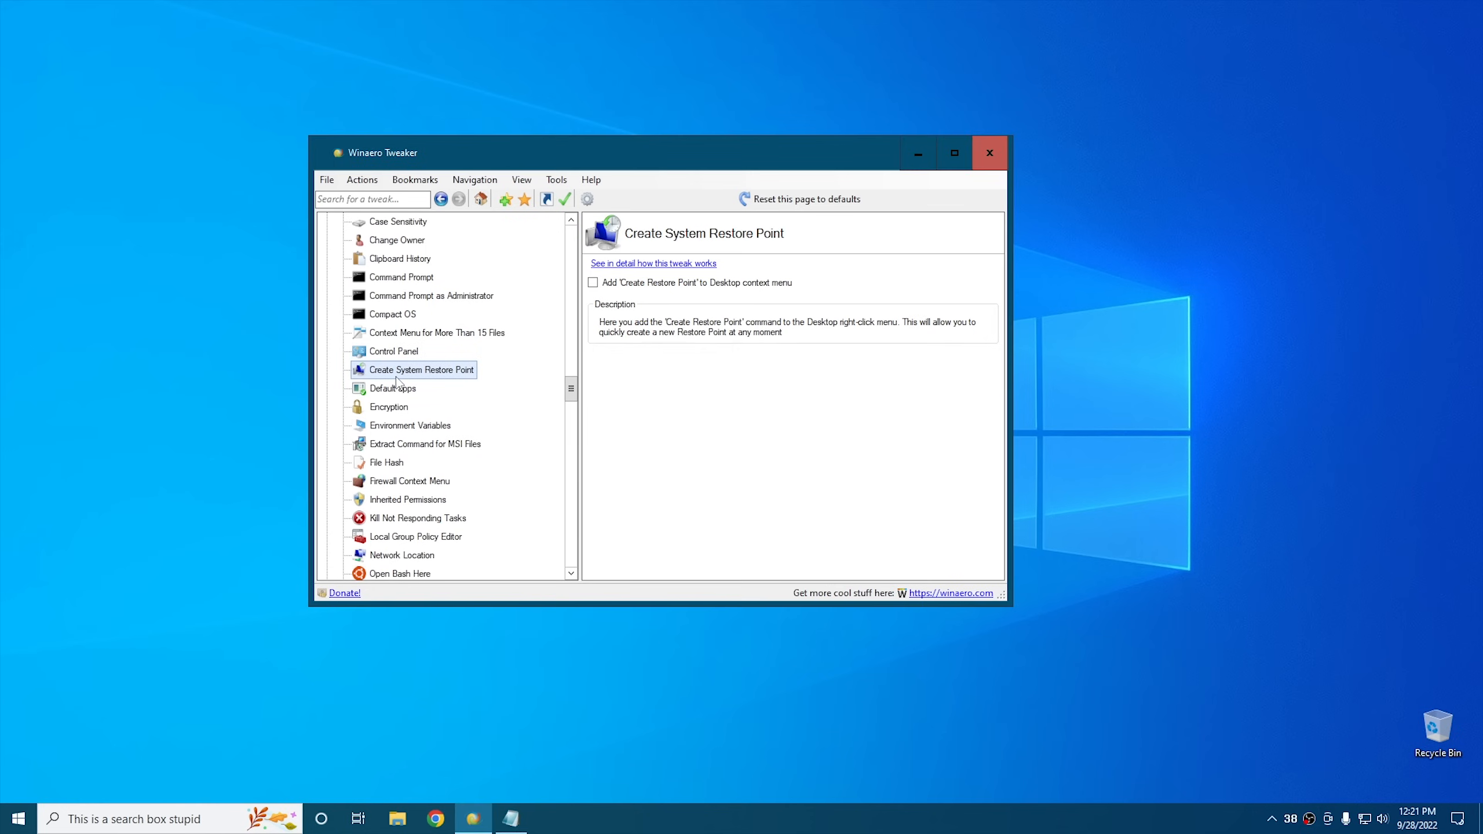
pyautogui.click(619, 285)
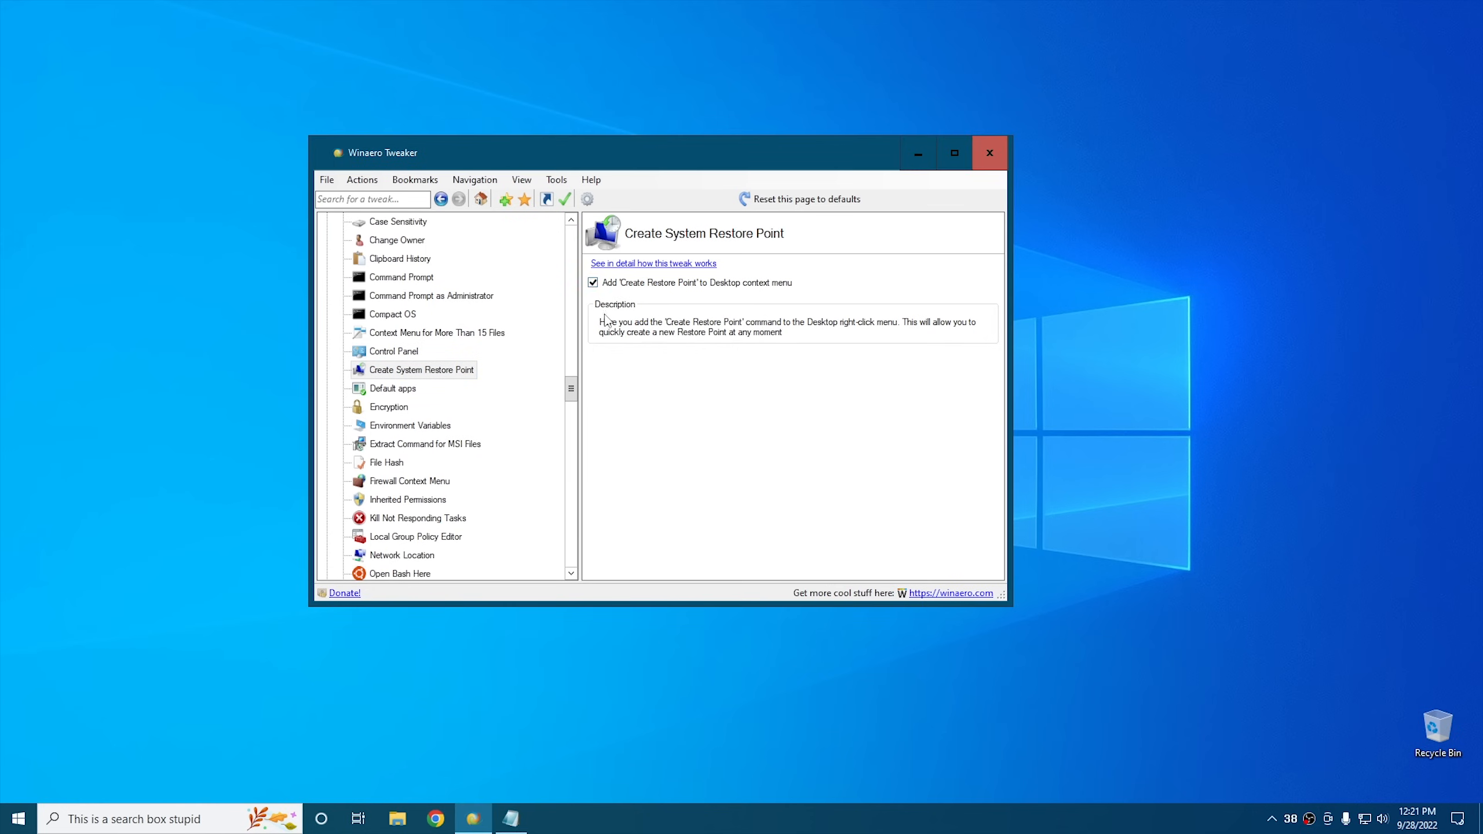
pyautogui.rightClick(162, 392)
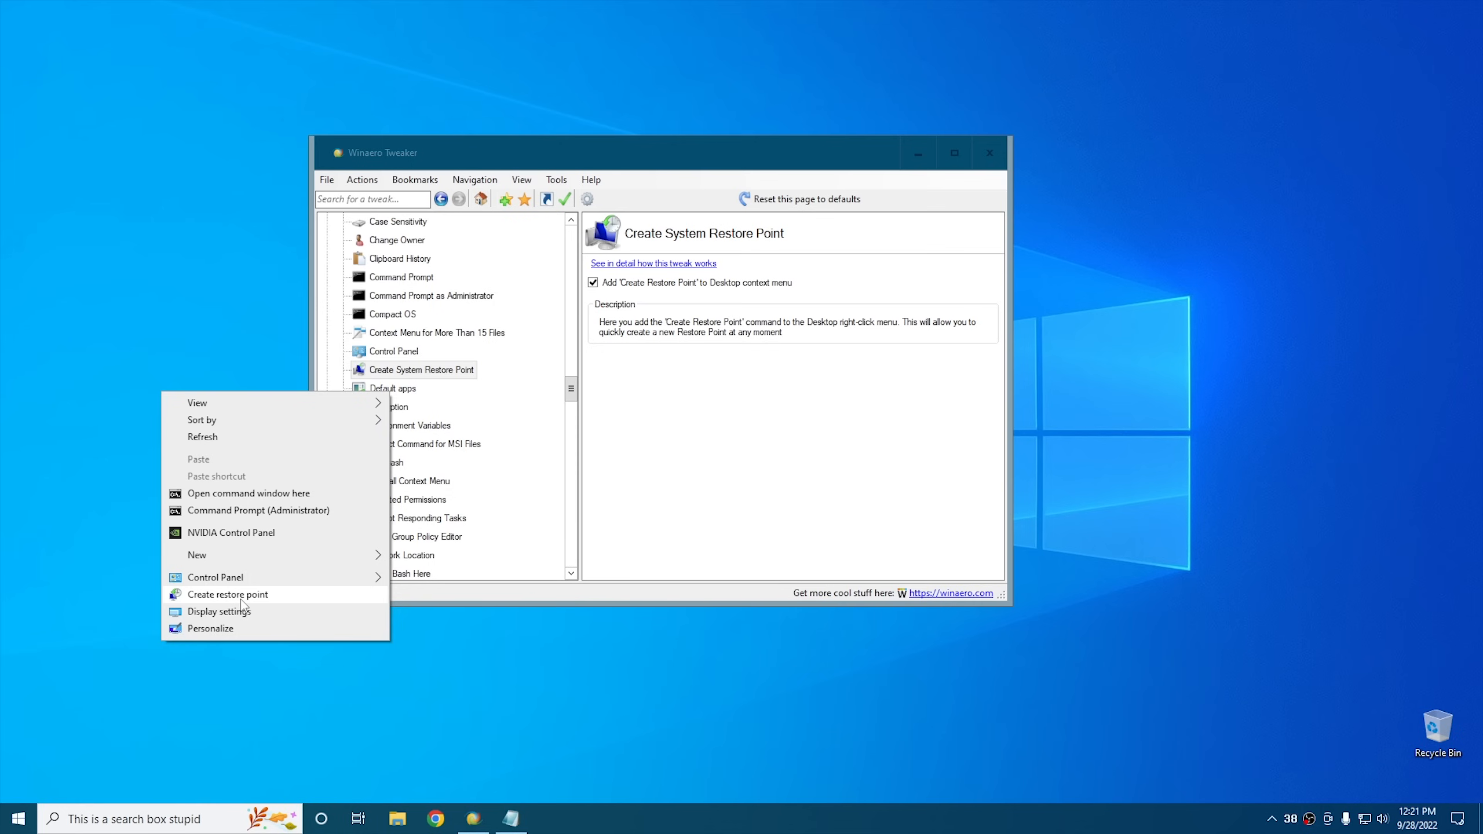
pyautogui.click(521, 168)
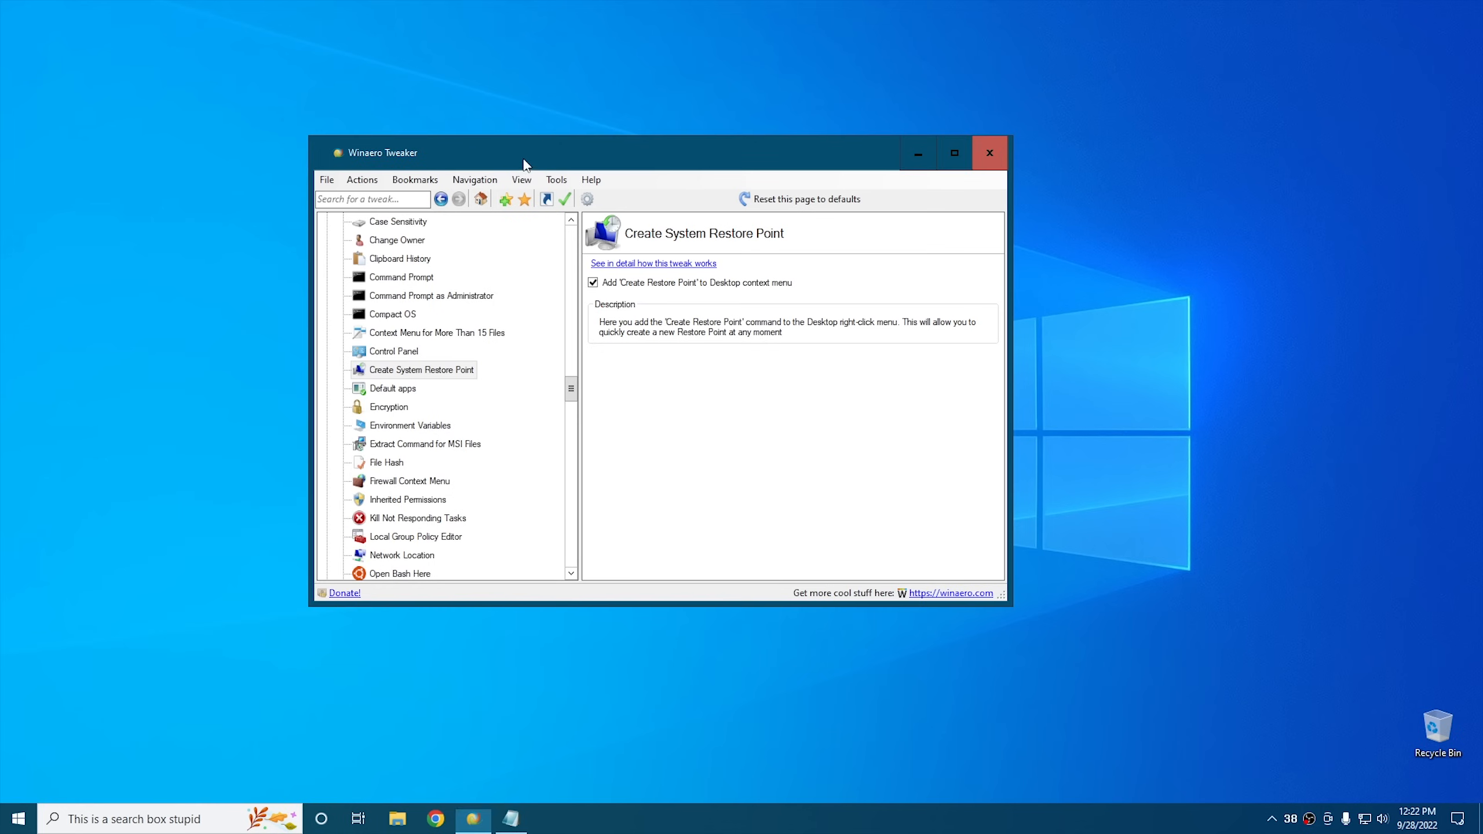
# View the Default apps and Encryption tweaks, add "Kill Not Responding Tasks" to the desktop context menu and check for it there.
pyautogui.click(406, 391)
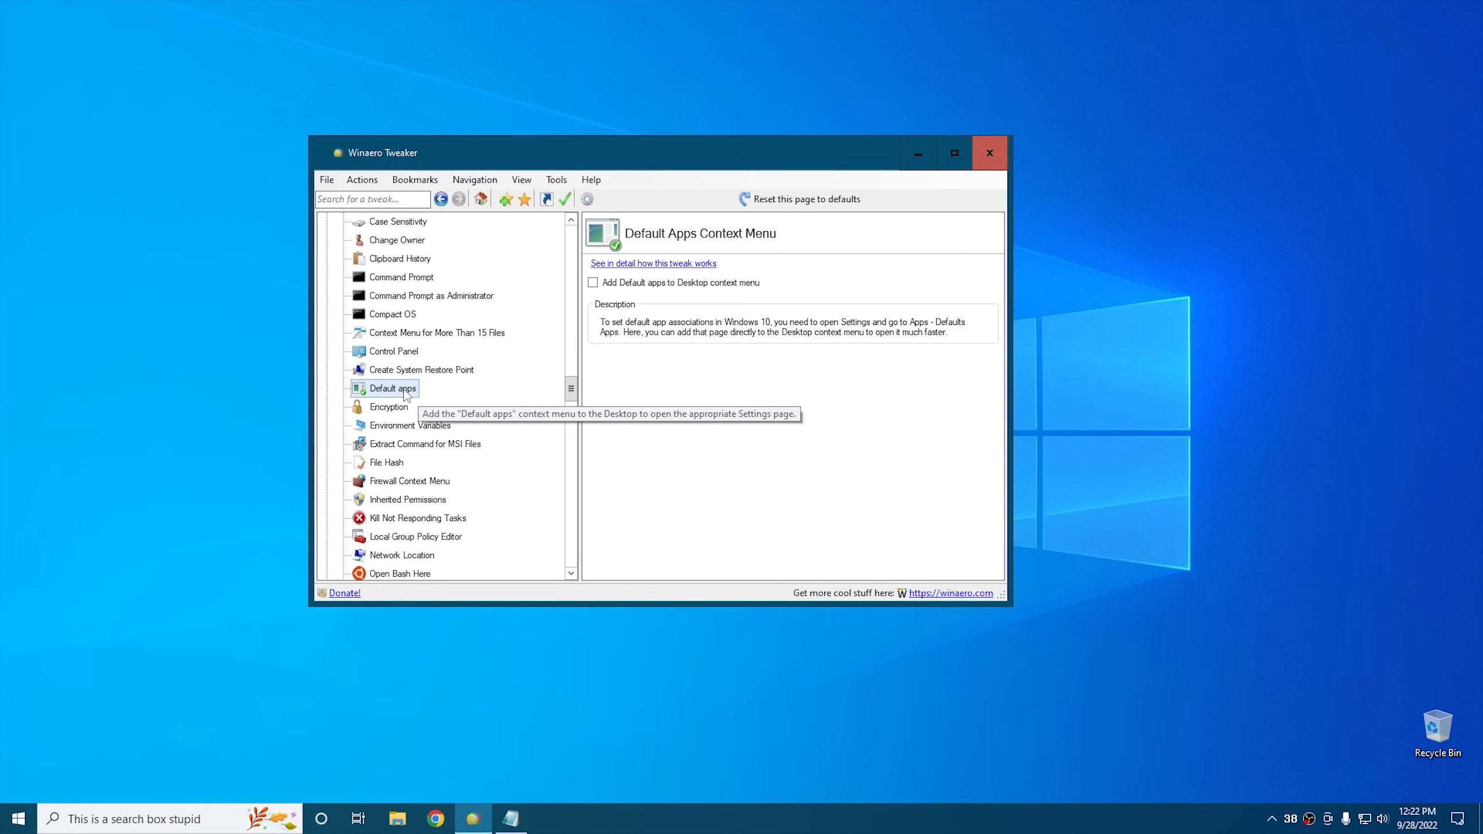
pyautogui.click(390, 407)
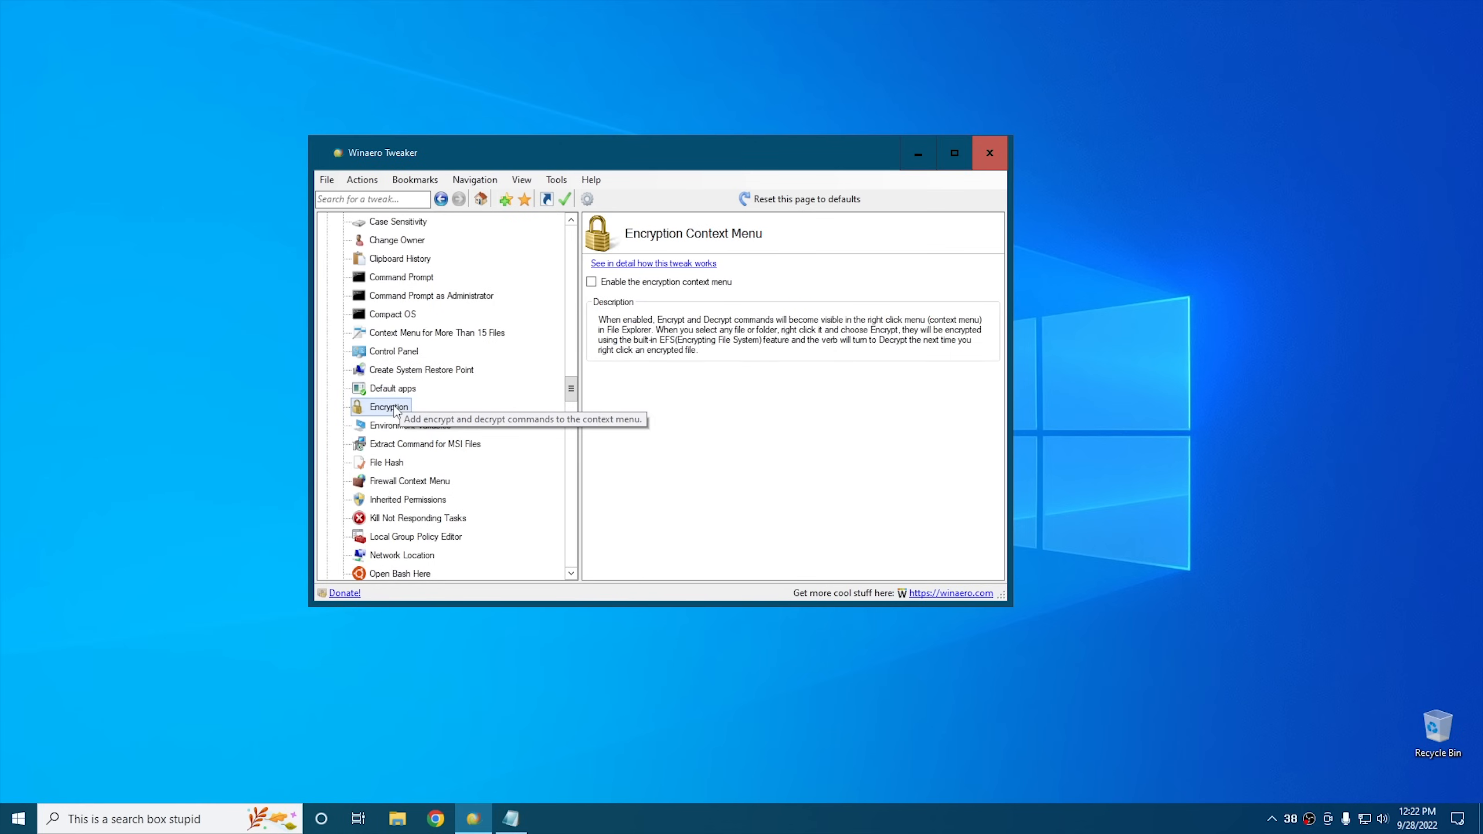
pyautogui.scroll(-2, 394, 411)
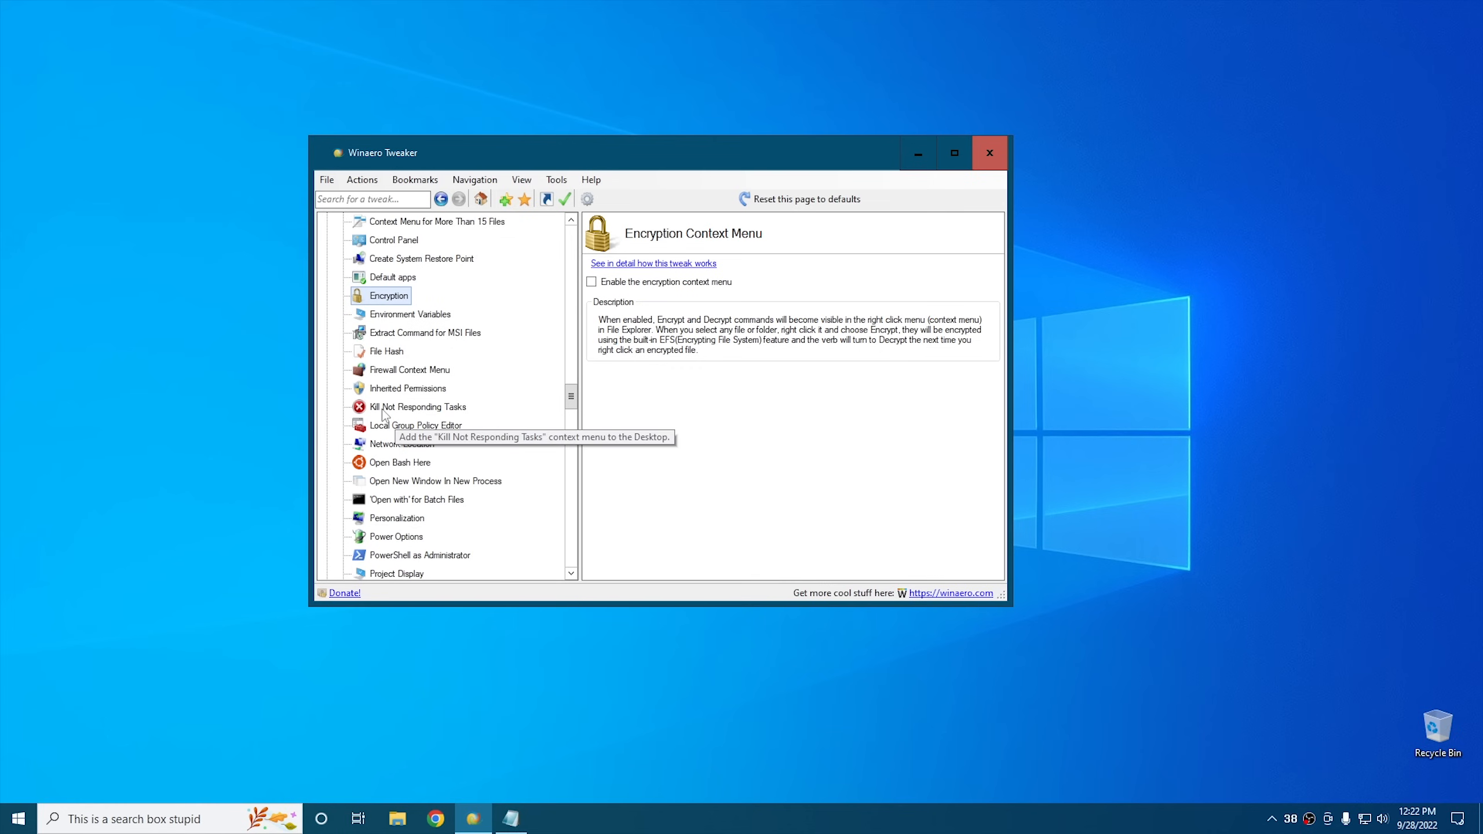
pyautogui.click(383, 412)
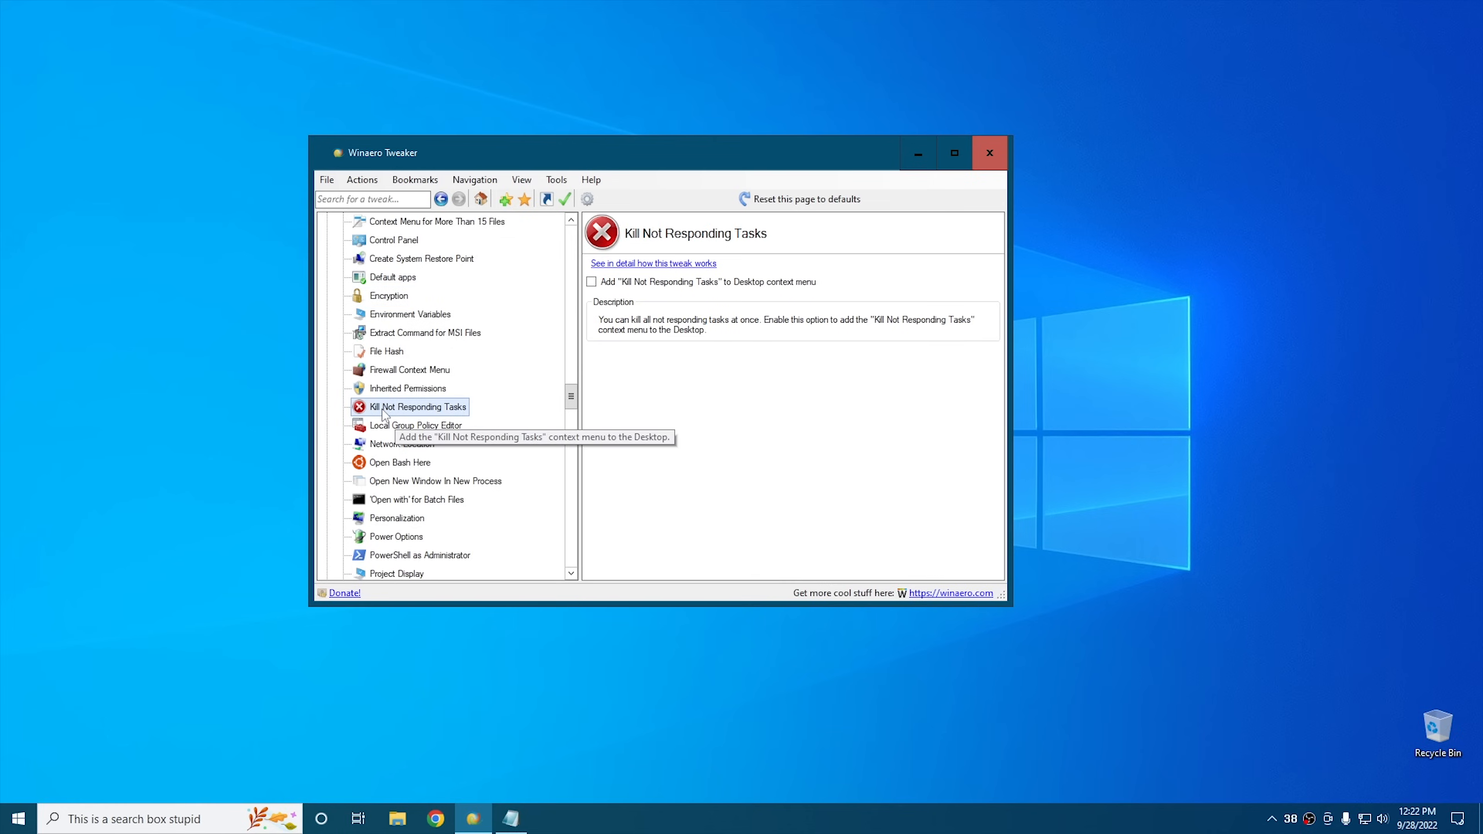
pyautogui.click(591, 282)
pyautogui.click(177, 369)
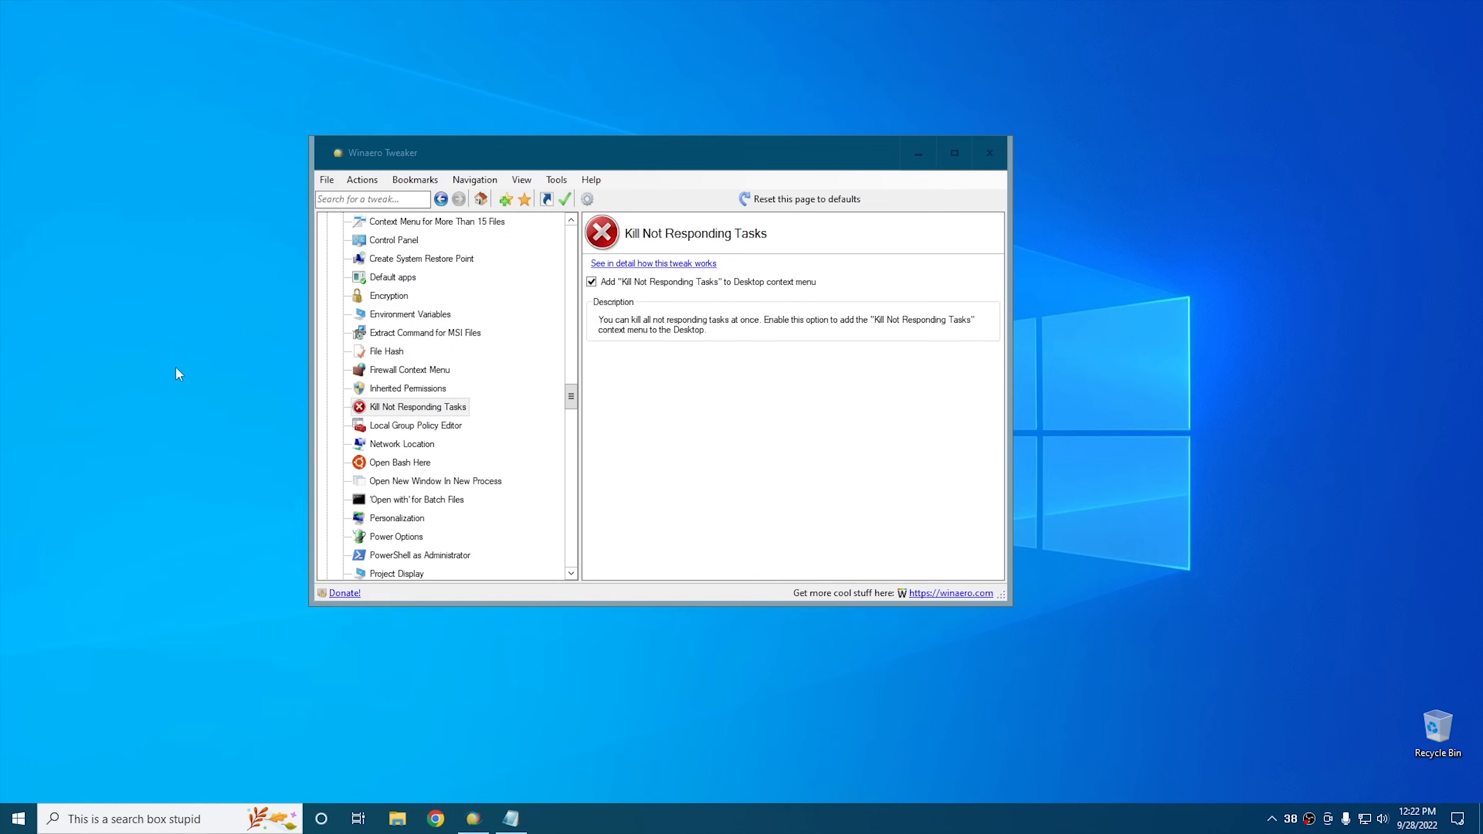
pyautogui.rightClick(176, 369)
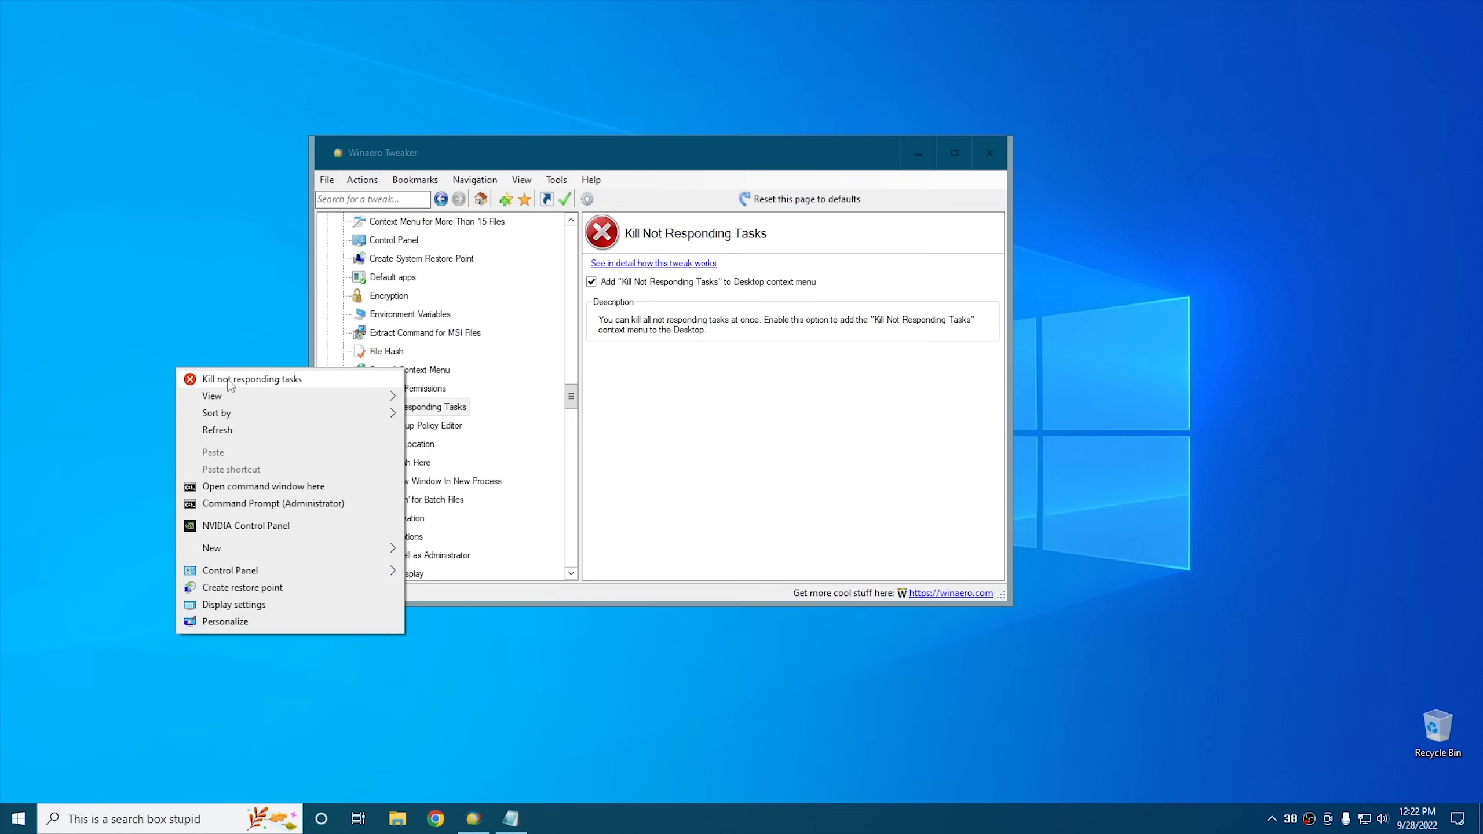
pyautogui.click(463, 163)
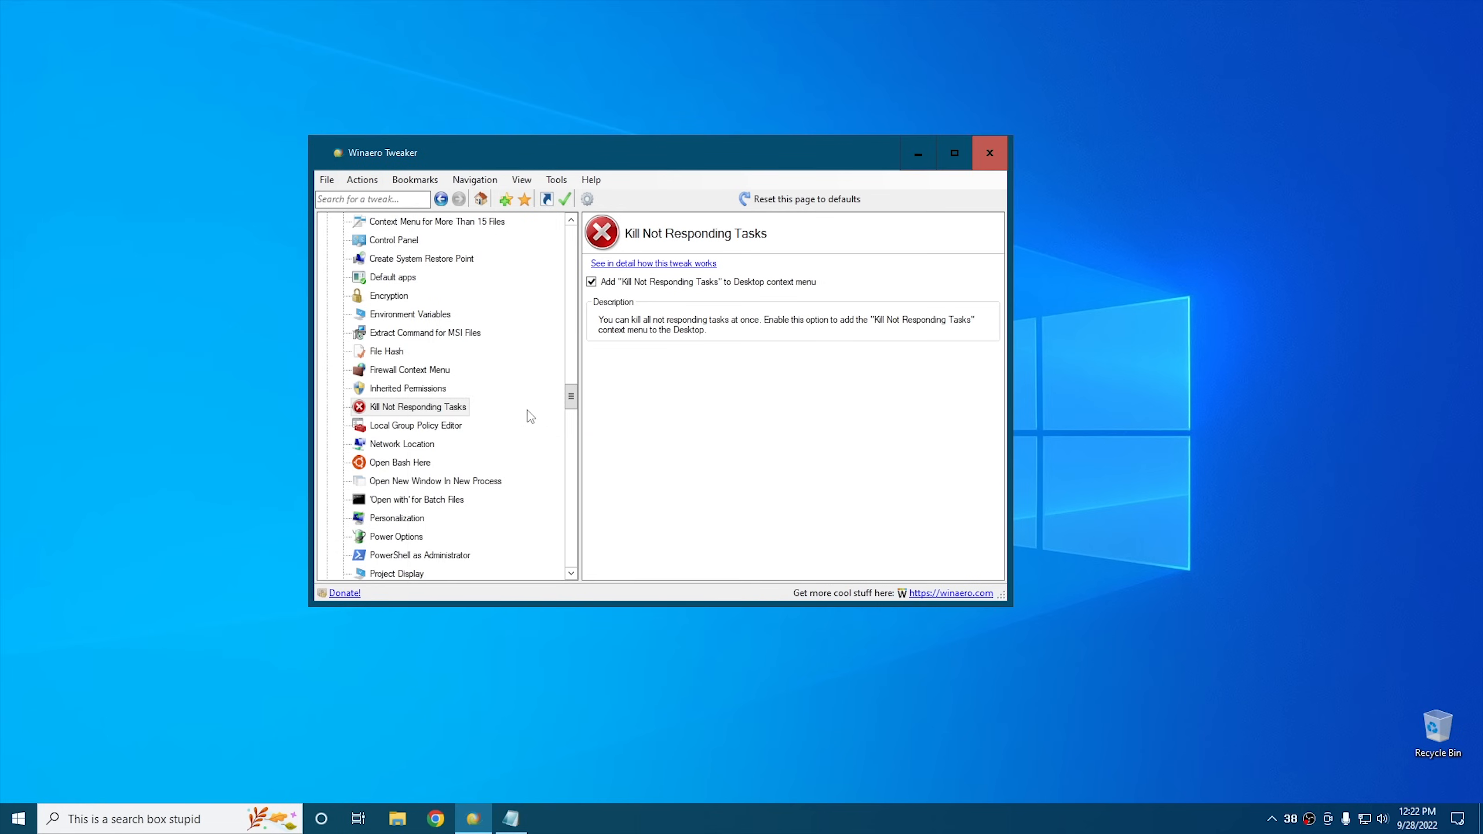
# View the Group Policy, batch file and Personalization tweaks, add elevated PowerShell to the context menu and check for it on the desktop.
pyautogui.click(486, 425)
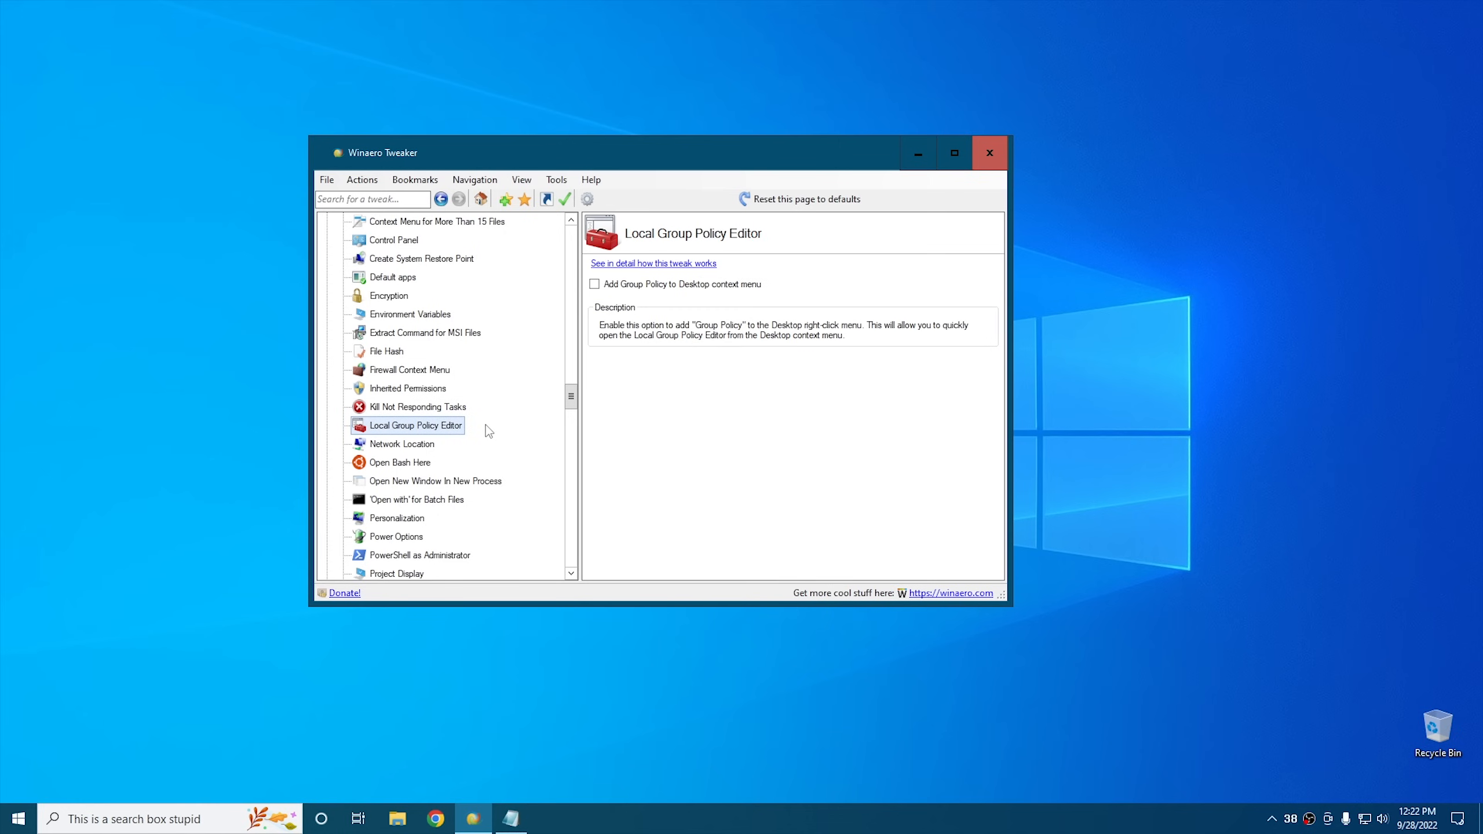
pyautogui.click(423, 500)
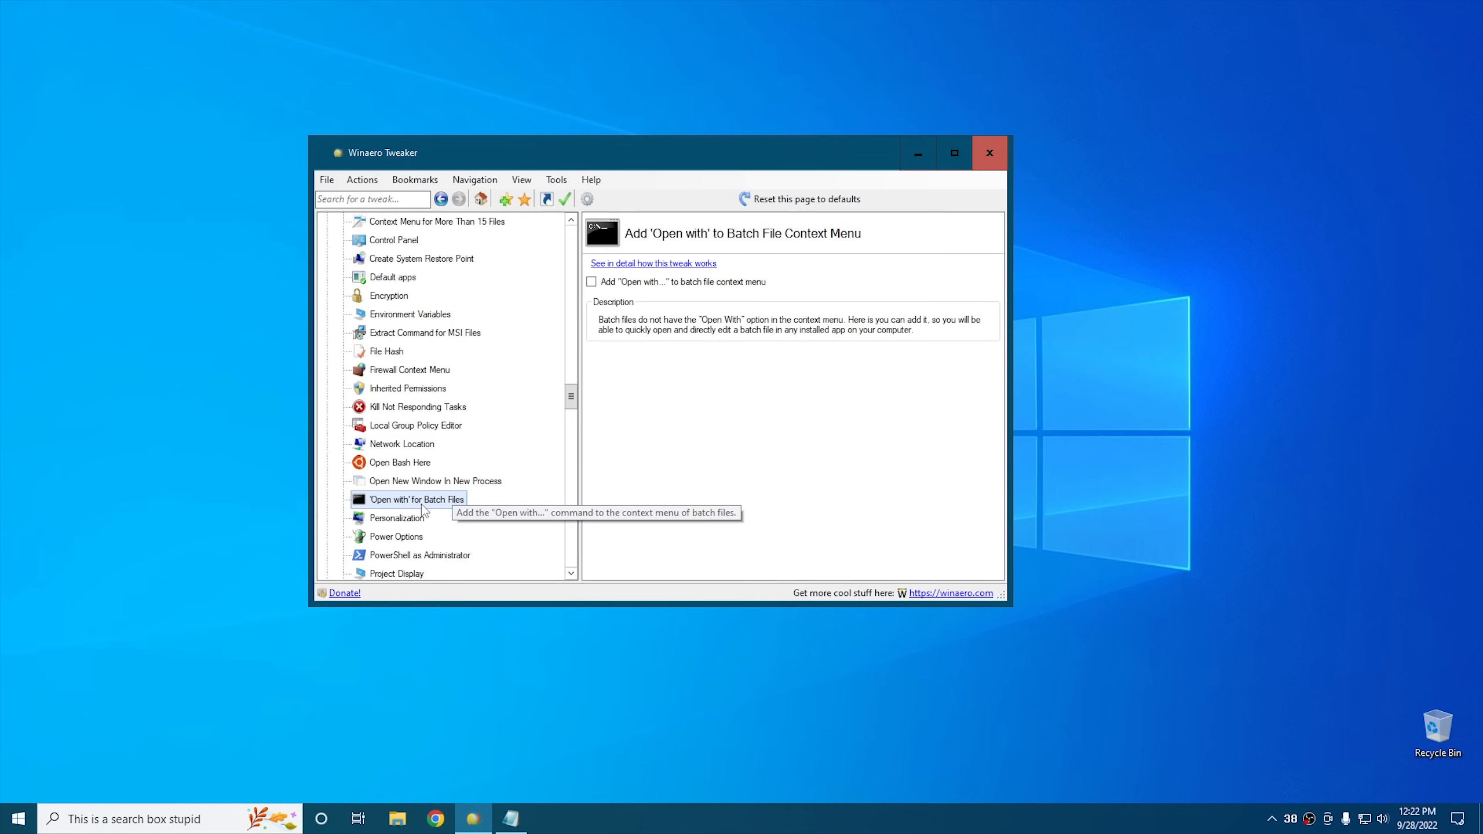
pyautogui.click(413, 523)
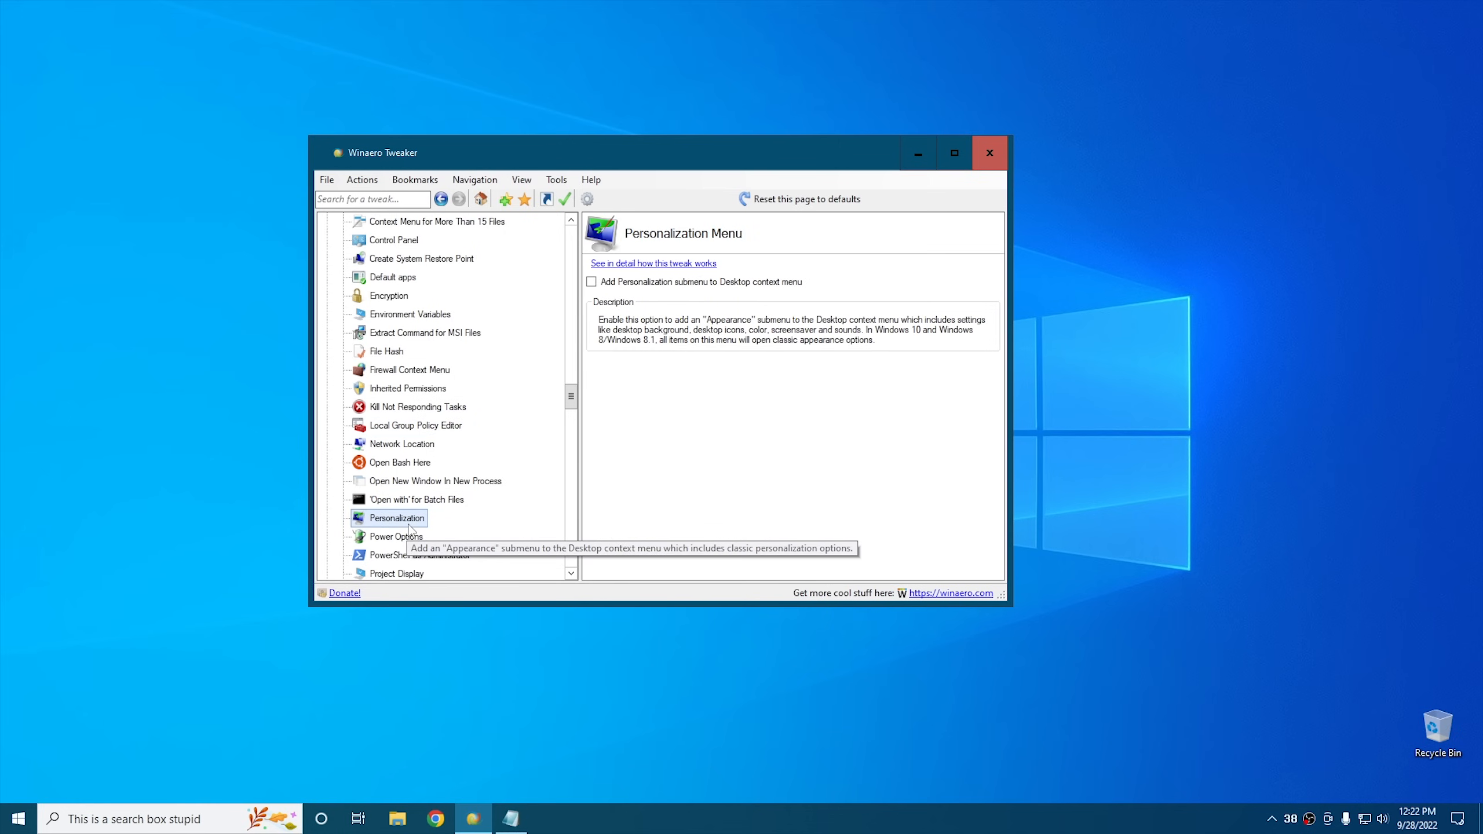
pyautogui.click(420, 555)
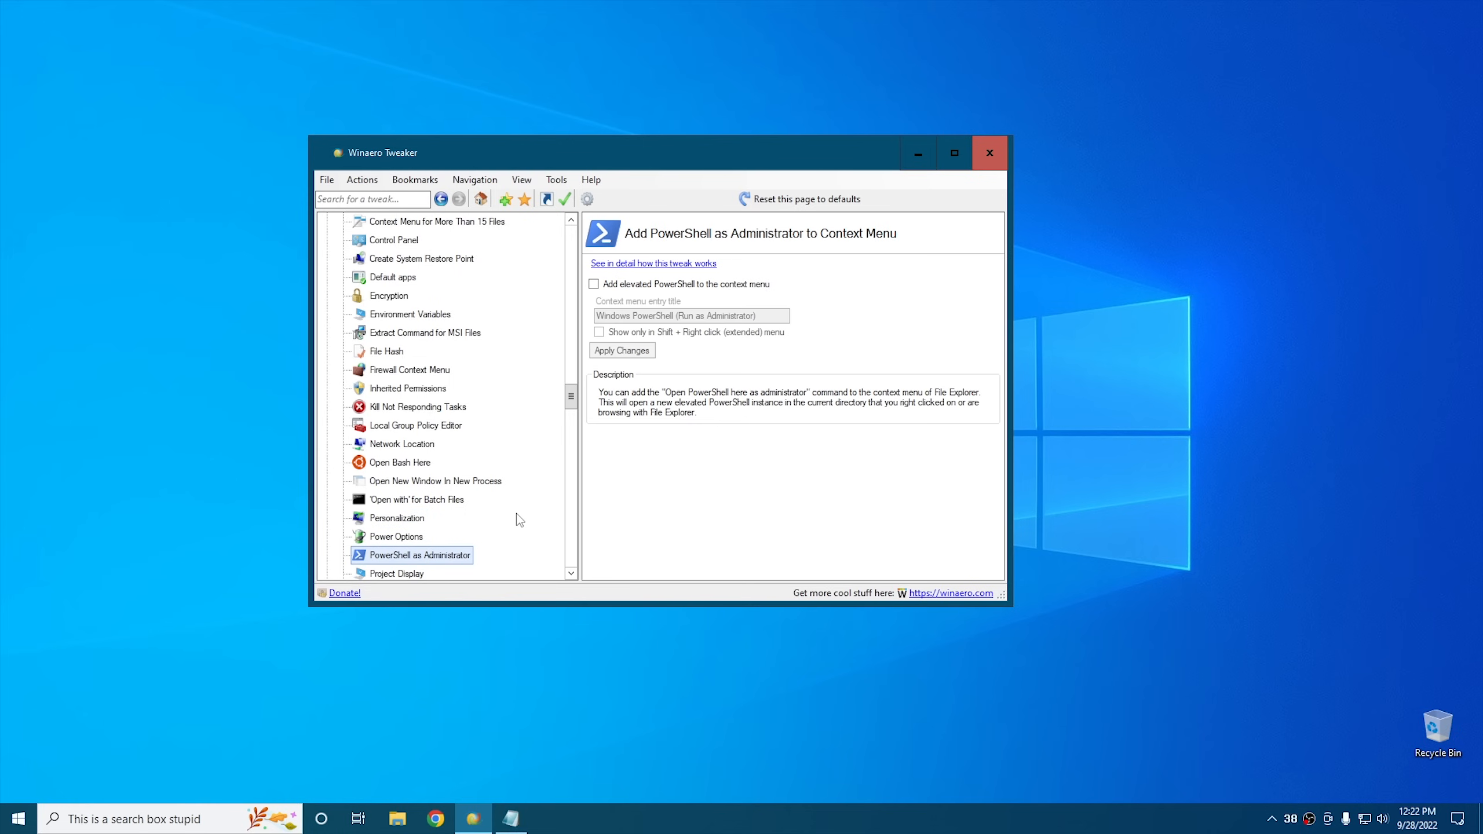
pyautogui.scroll(-3, 517, 515)
pyautogui.click(613, 284)
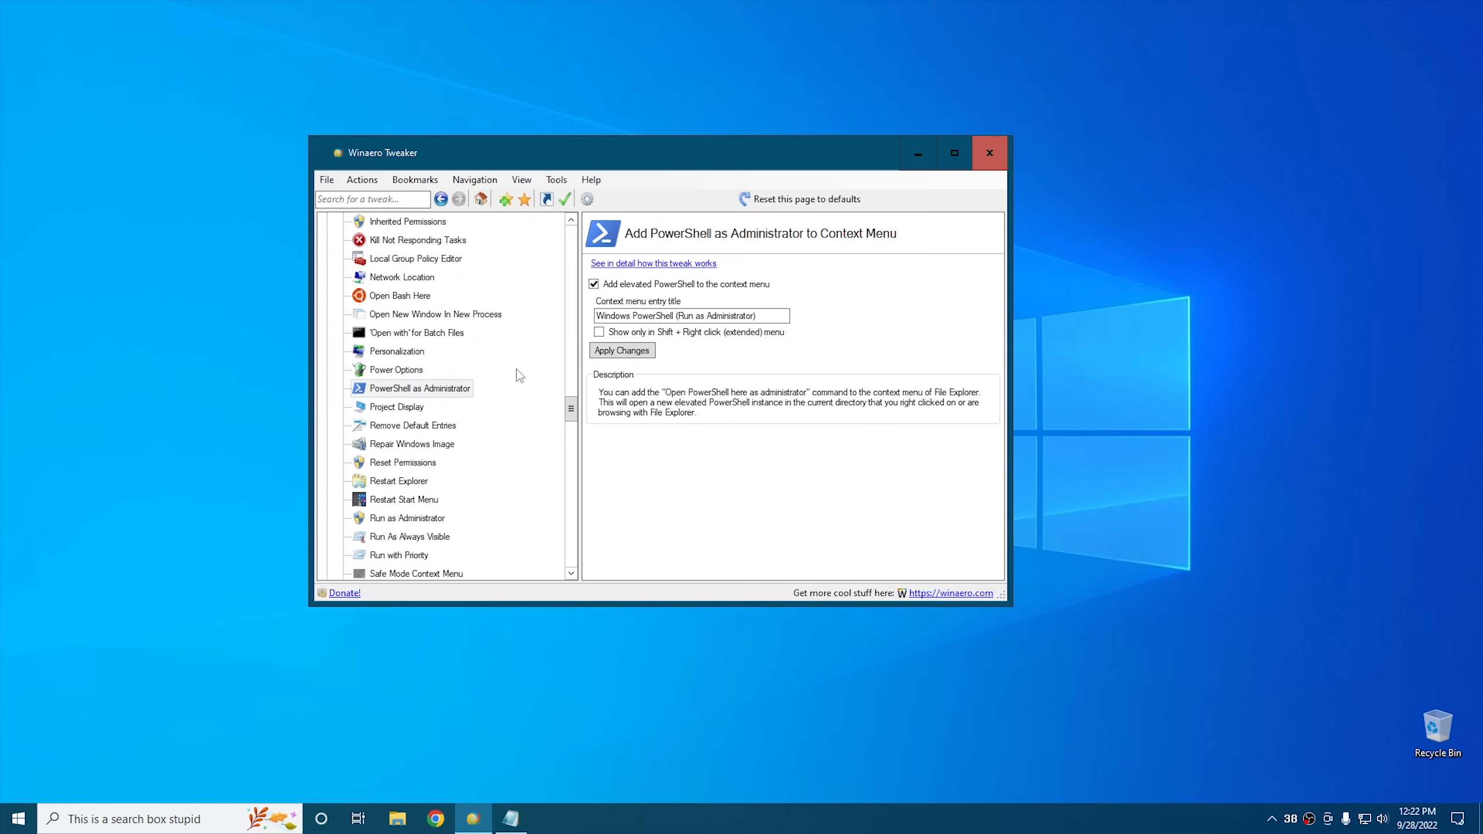
pyautogui.rightClick(175, 405)
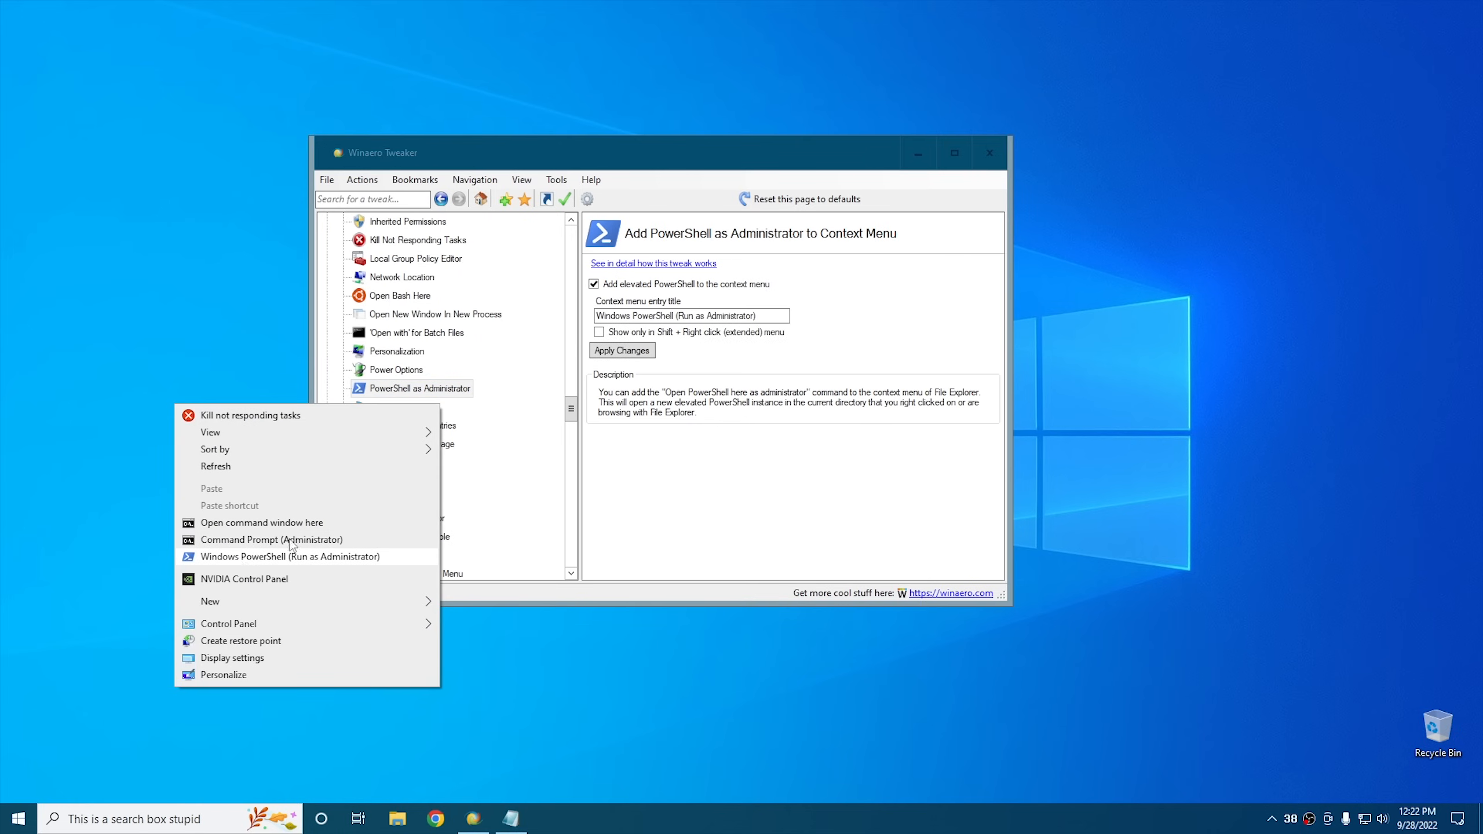
pyautogui.click(538, 153)
# Enable the Reset Permissions context menu for files and folders.
pyautogui.scroll(-1, 490, 449)
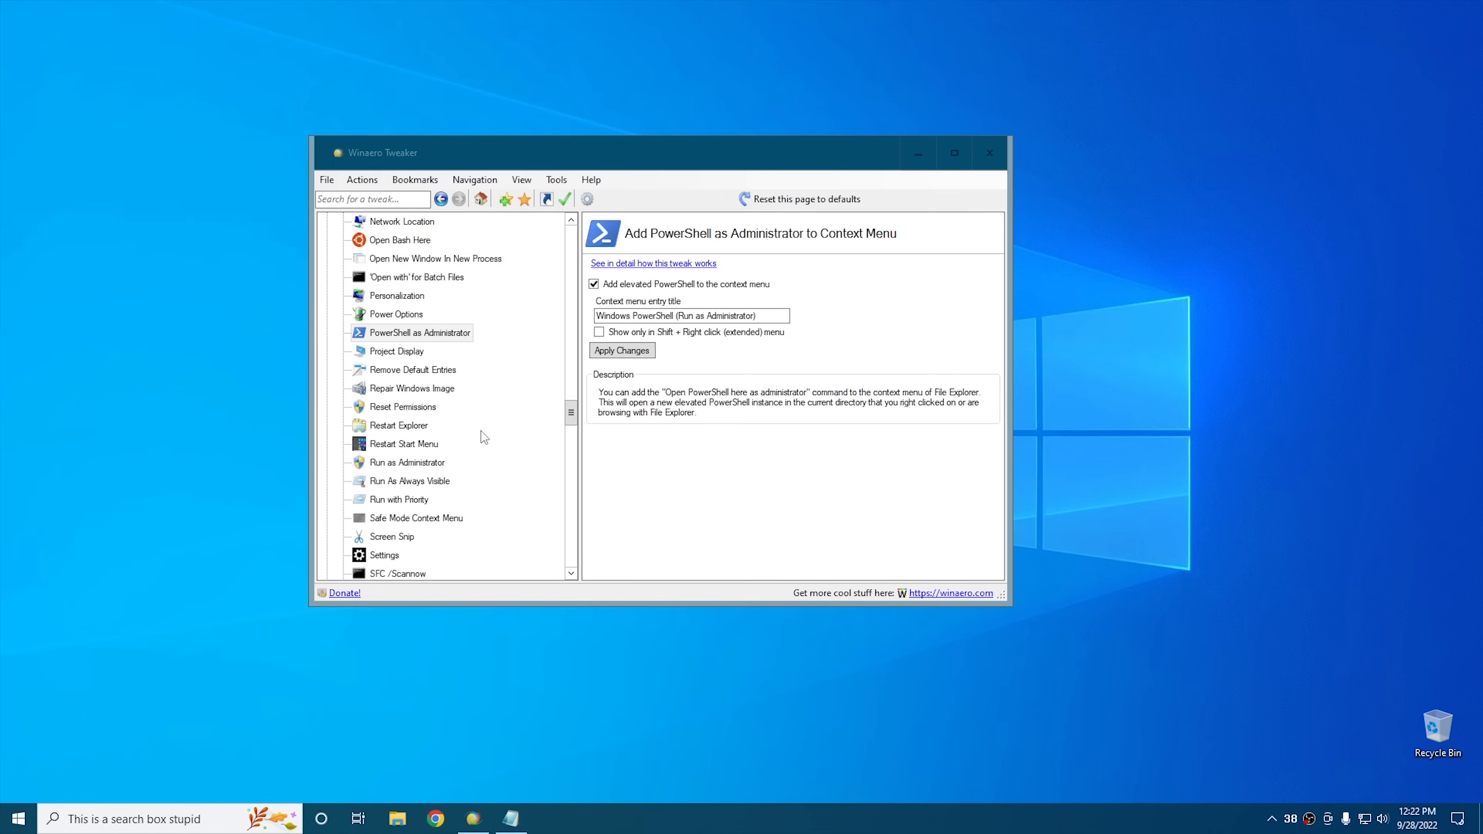
pyautogui.scroll(-1, 480, 432)
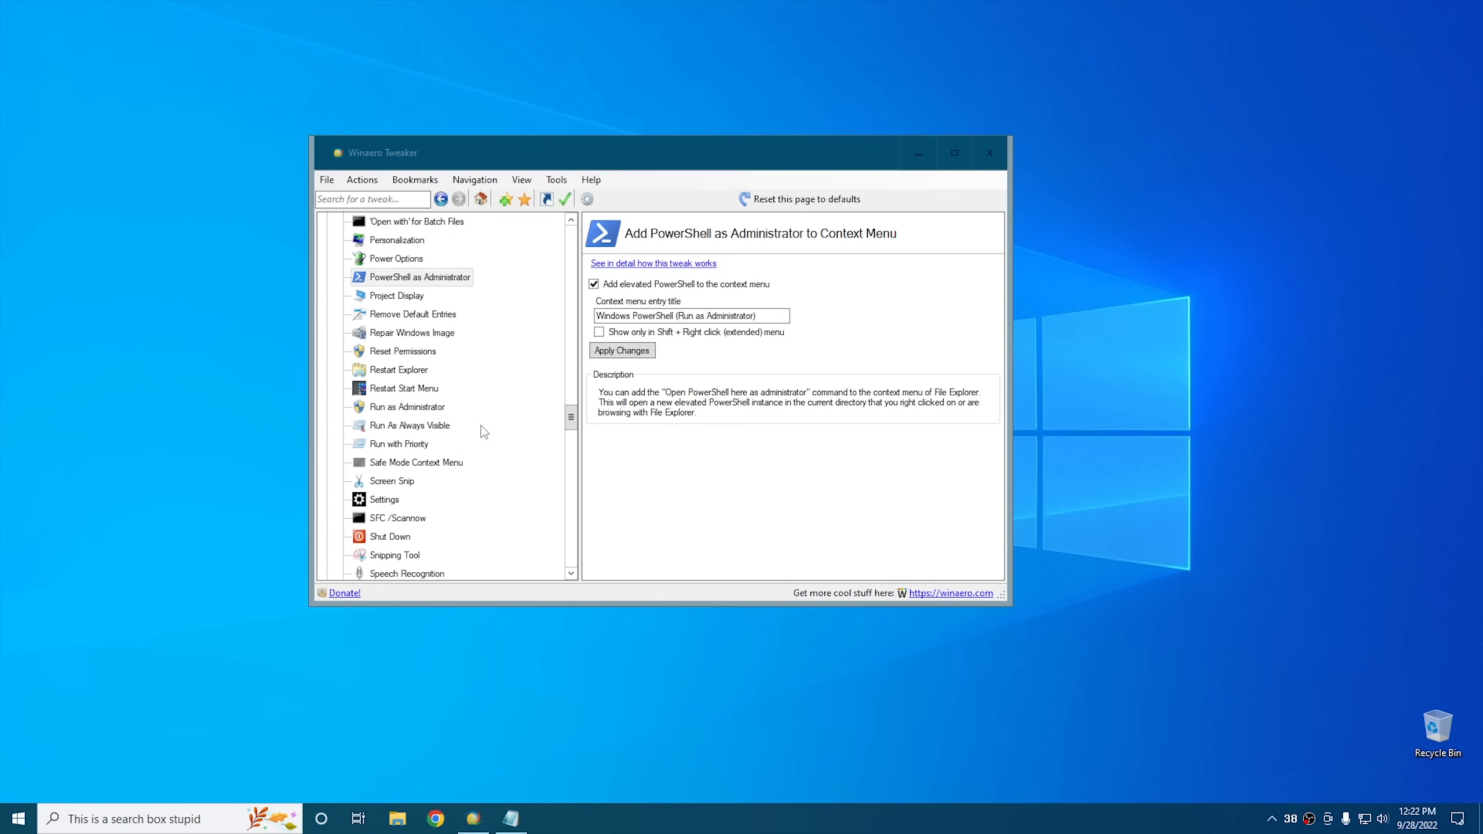
pyautogui.click(418, 352)
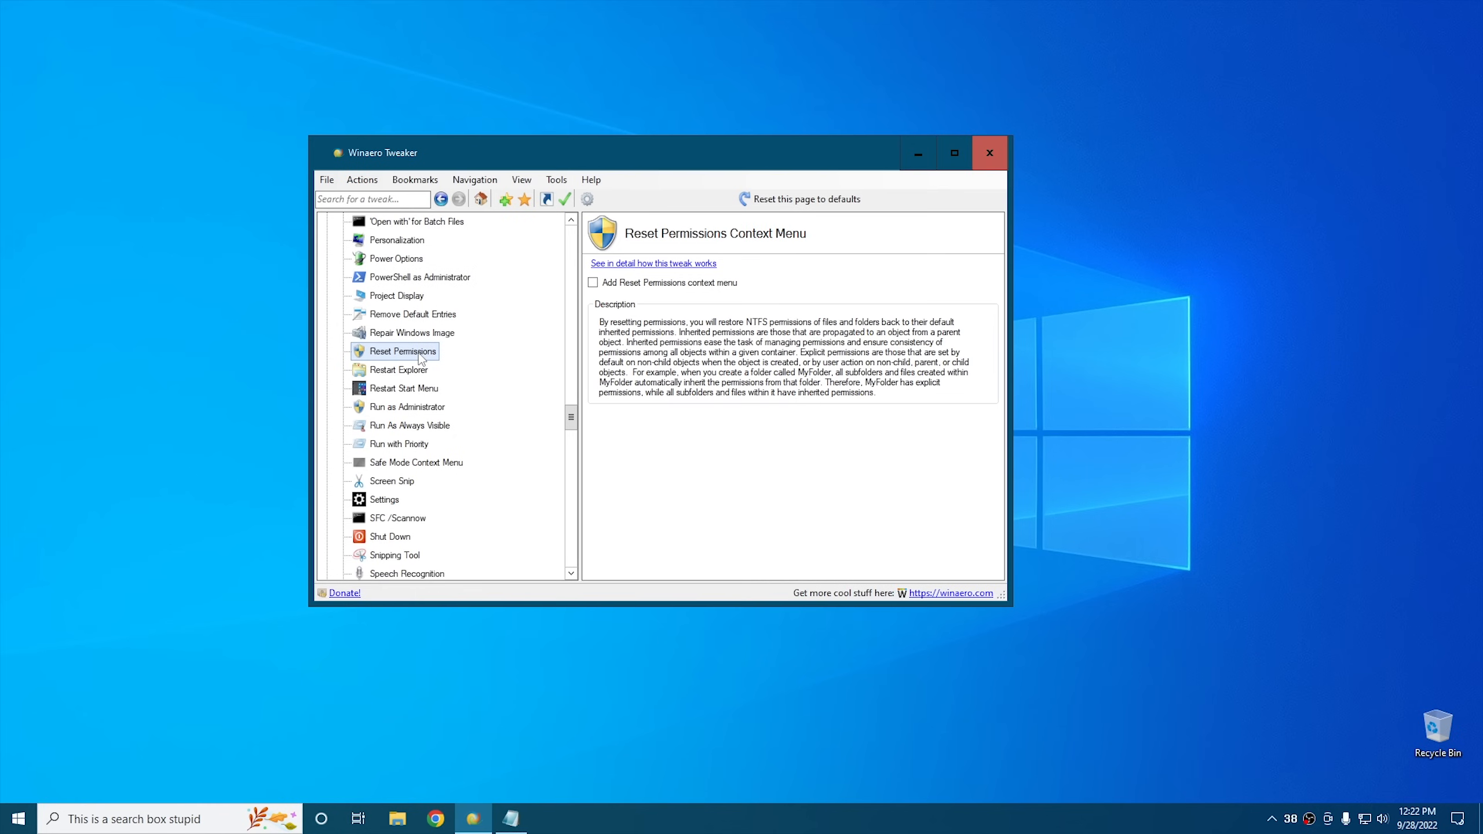
pyautogui.click(622, 284)
# View the Reset Permissions commands in the context menu of C:\Users in File Explorer, and close the window.
pyautogui.click(397, 818)
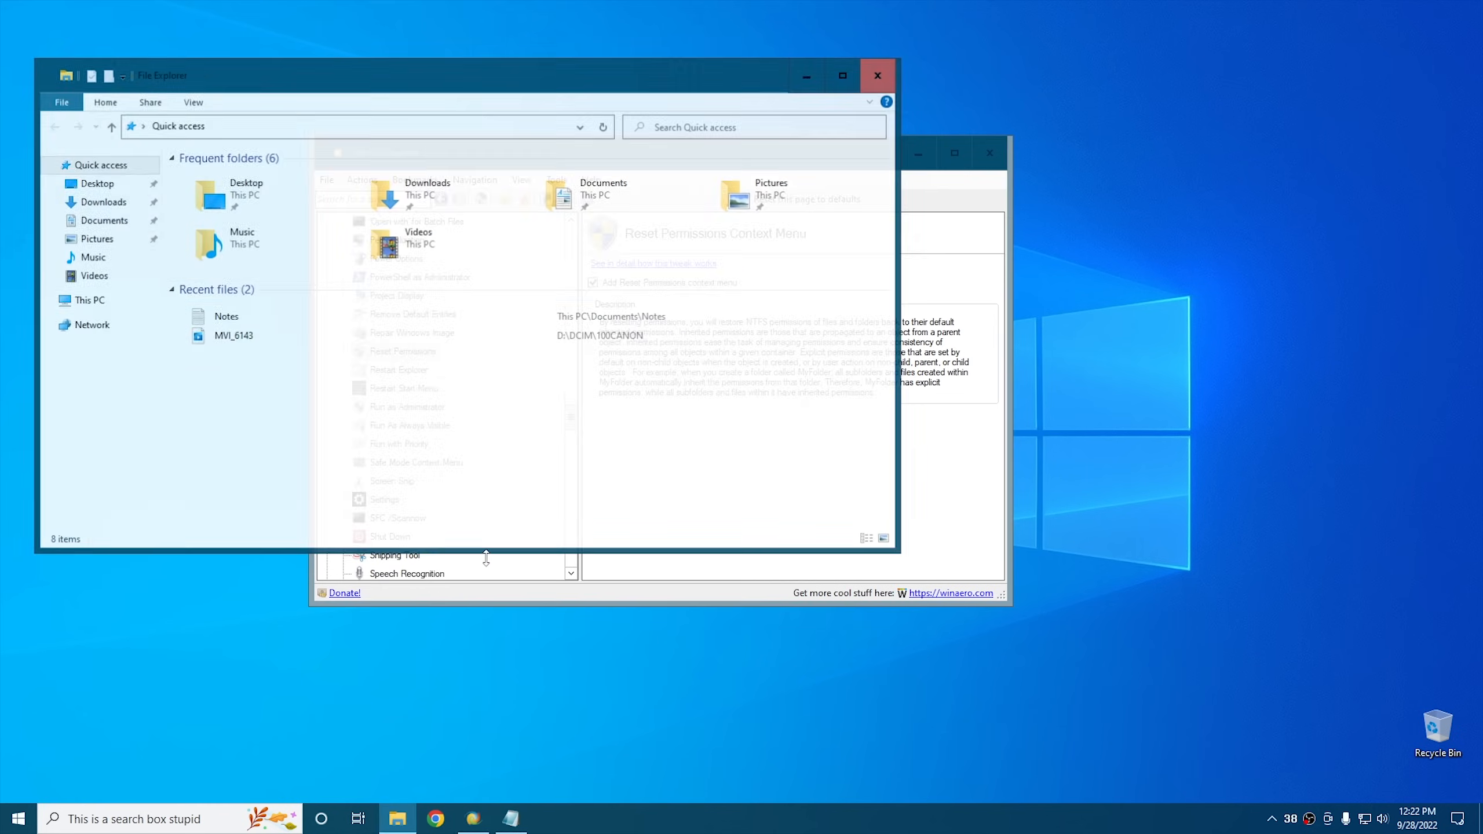
pyautogui.click(89, 299)
pyautogui.click(280, 340)
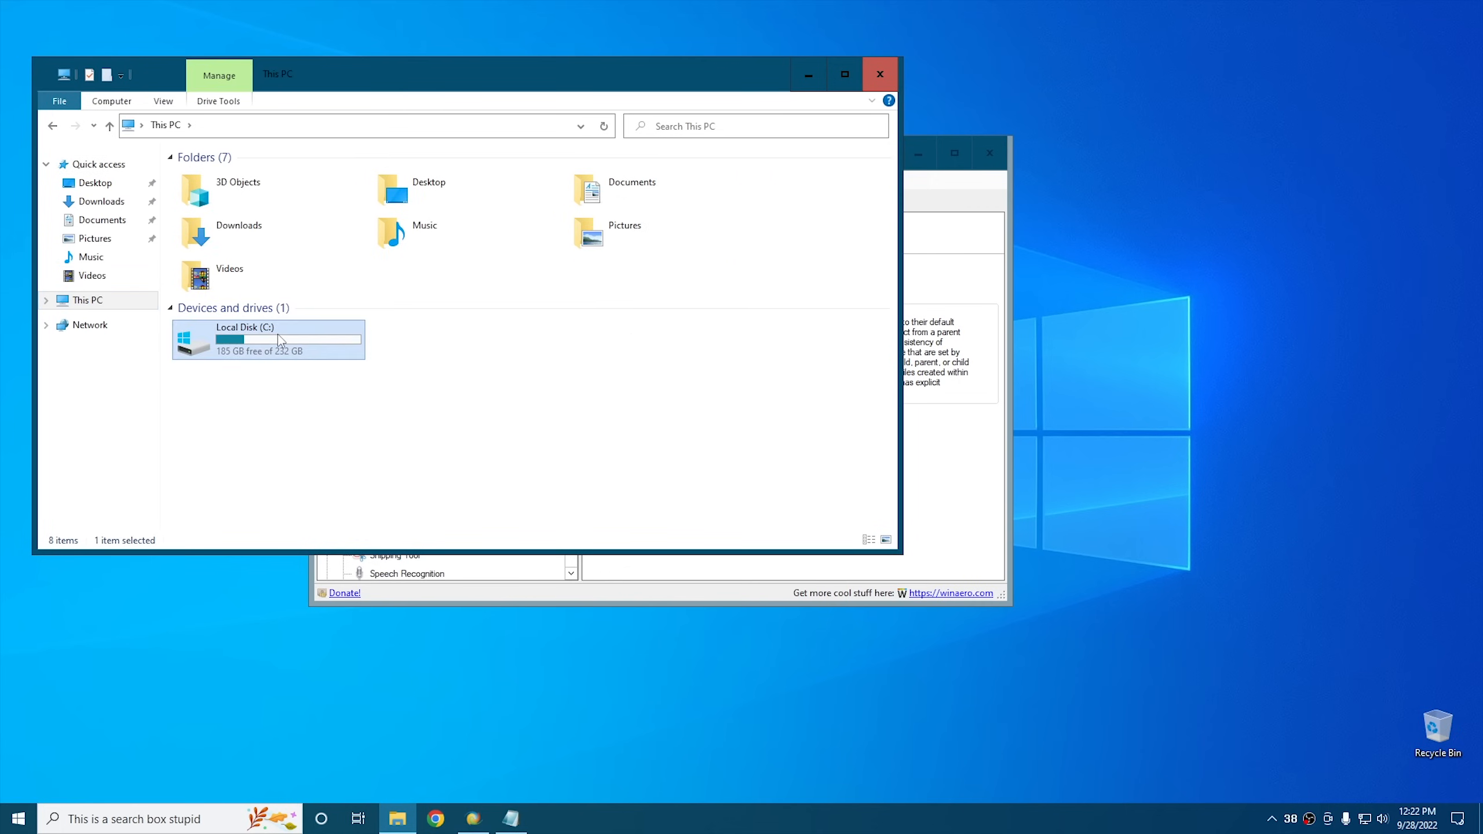
pyautogui.doubleClick(280, 340)
pyautogui.rightClick(212, 242)
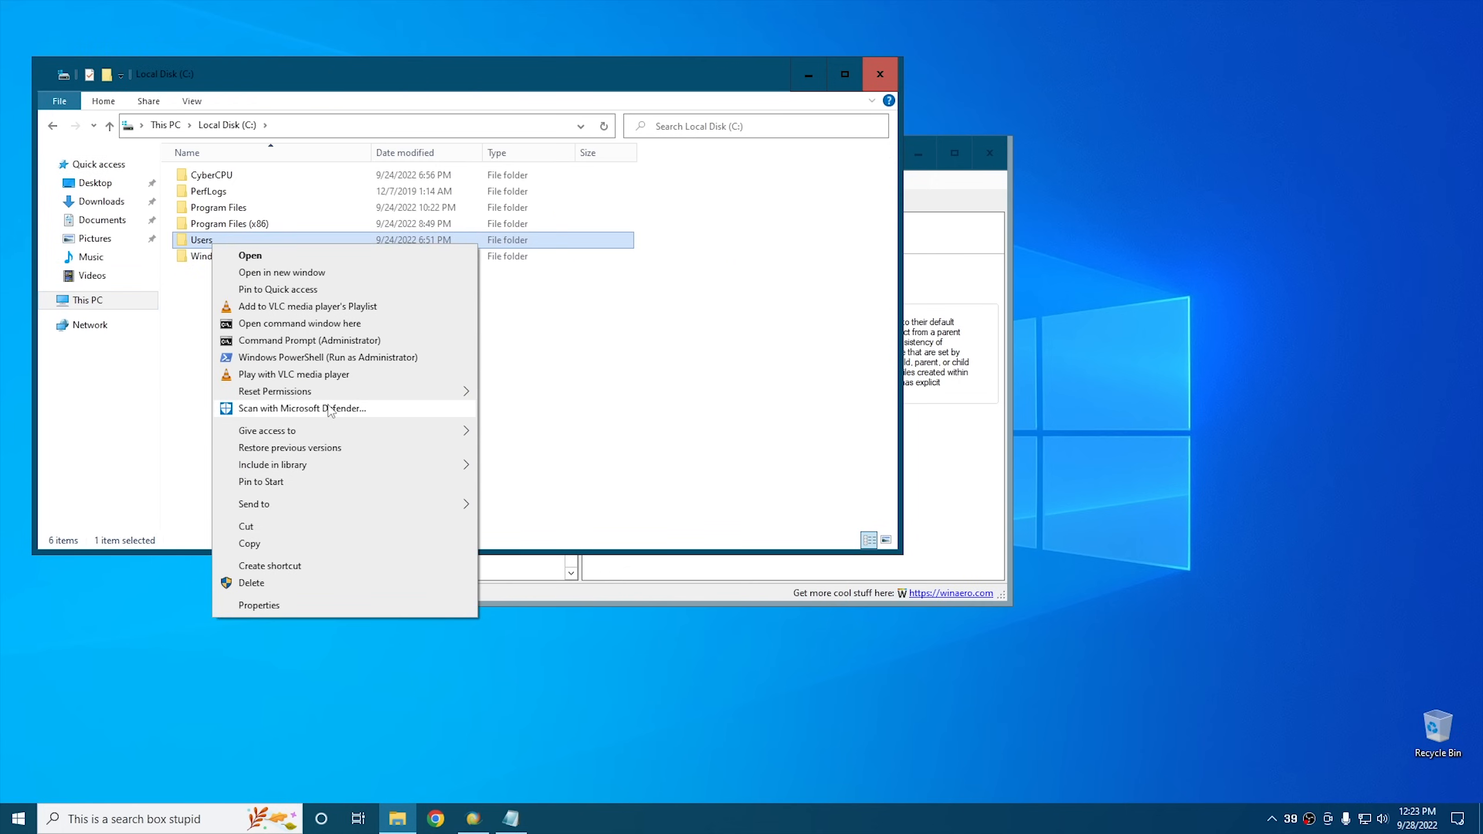
pyautogui.moveTo(295, 391)
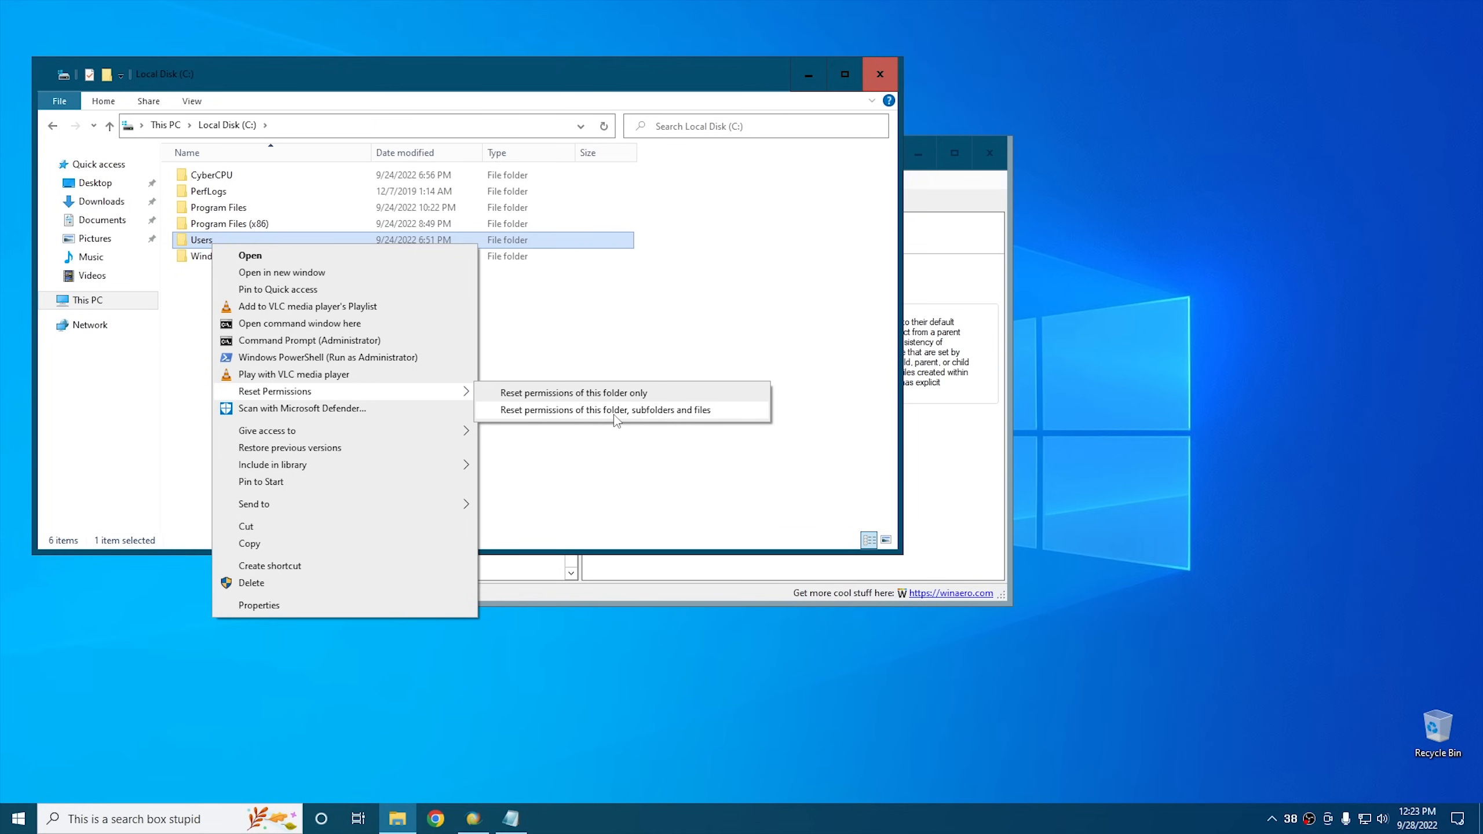
pyautogui.click(581, 321)
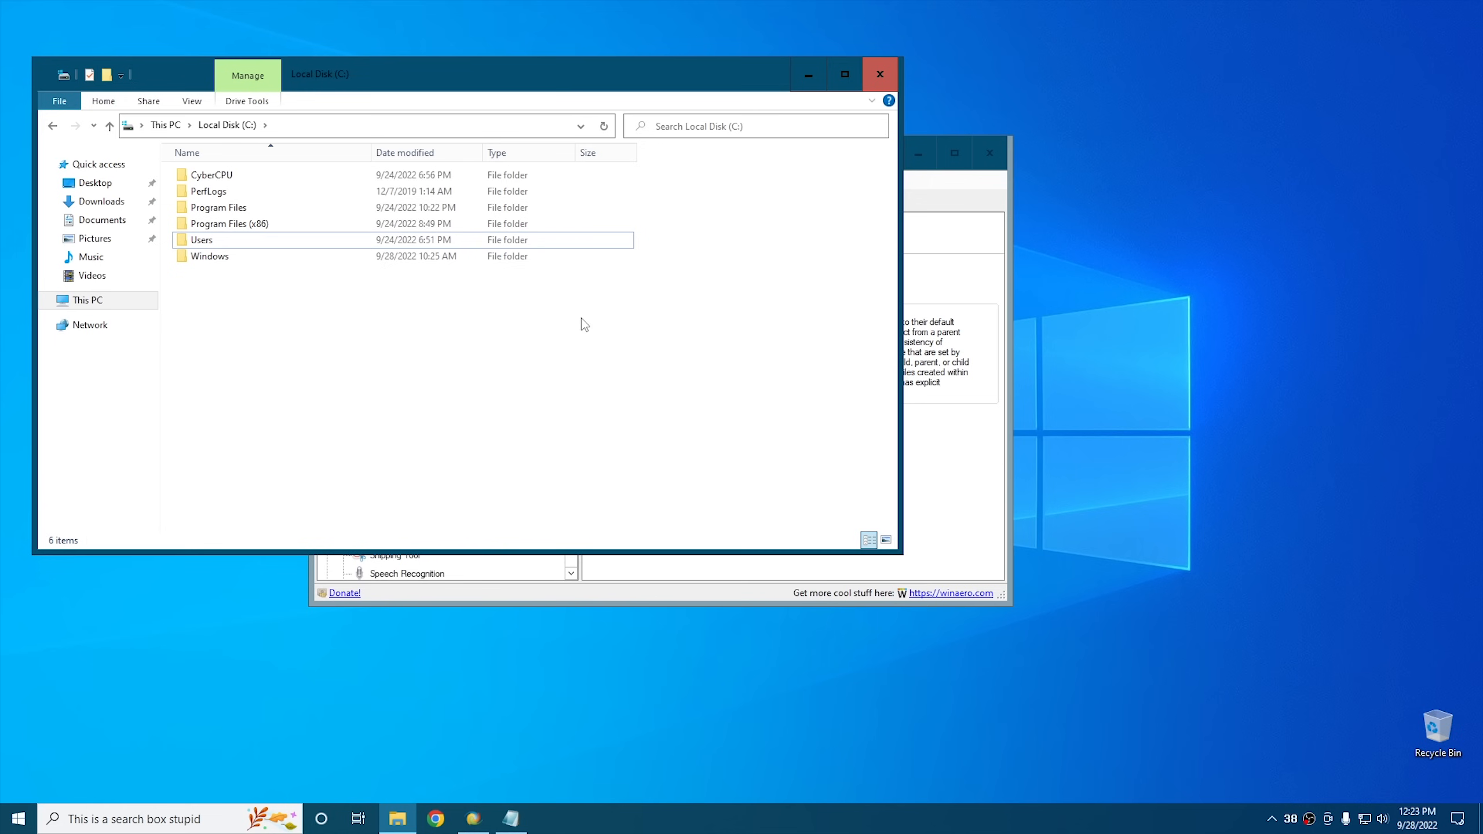
pyautogui.click(880, 78)
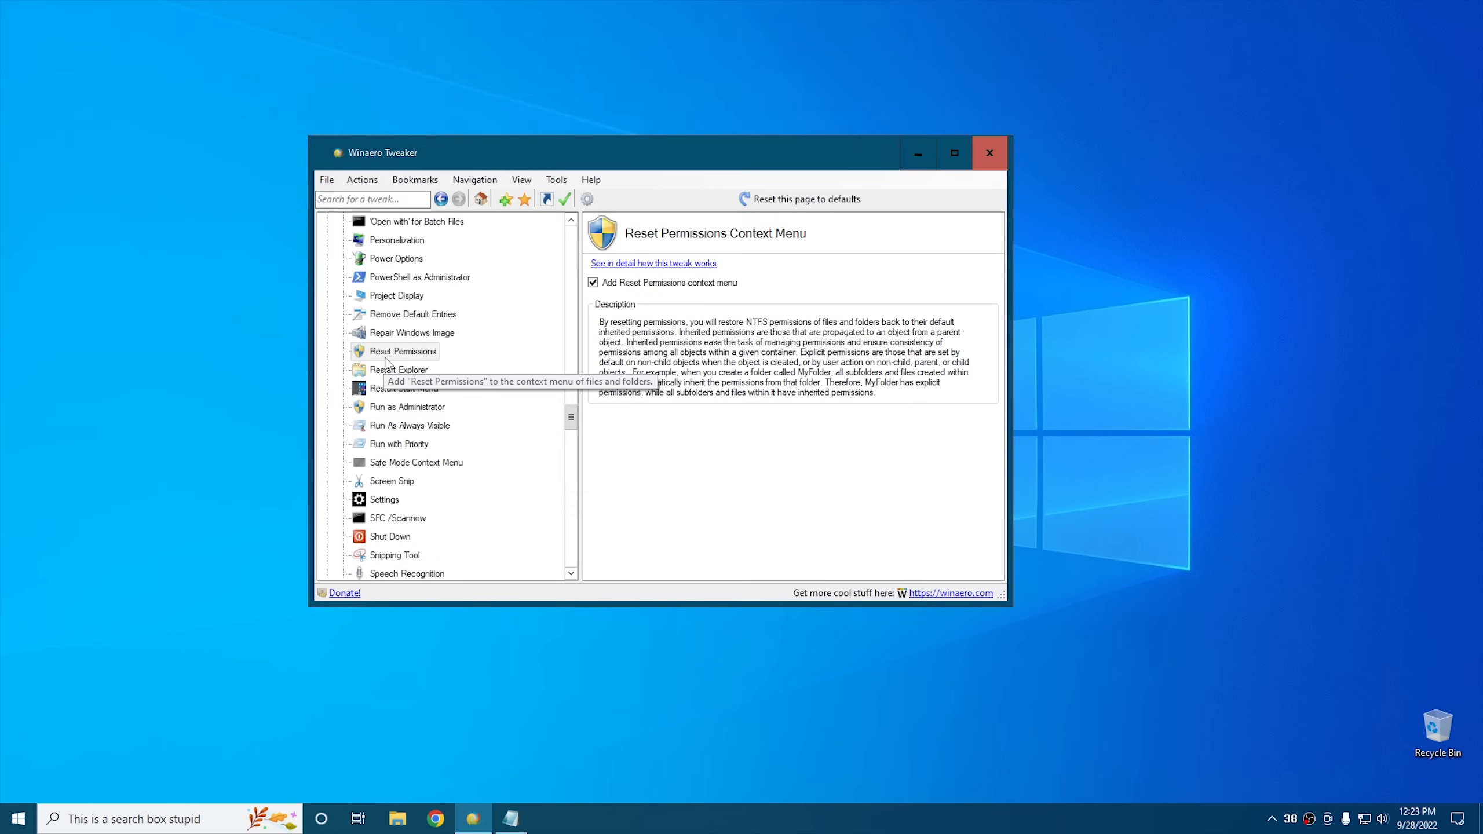
# Add Restart Explorer to the desktop context menu and test it by restarting Explorer from the desktop.
pyautogui.click(399, 370)
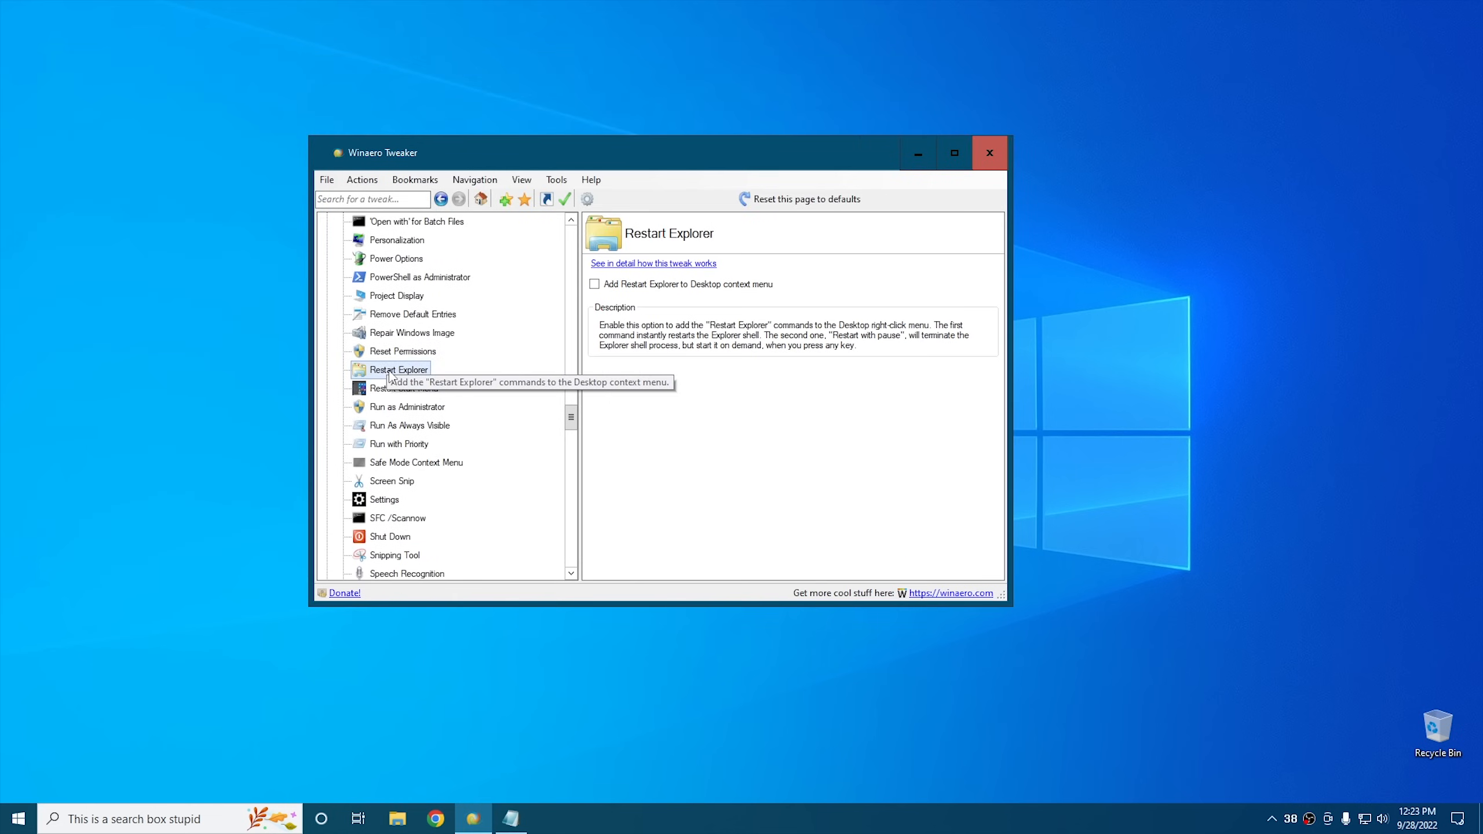
pyautogui.click(652, 290)
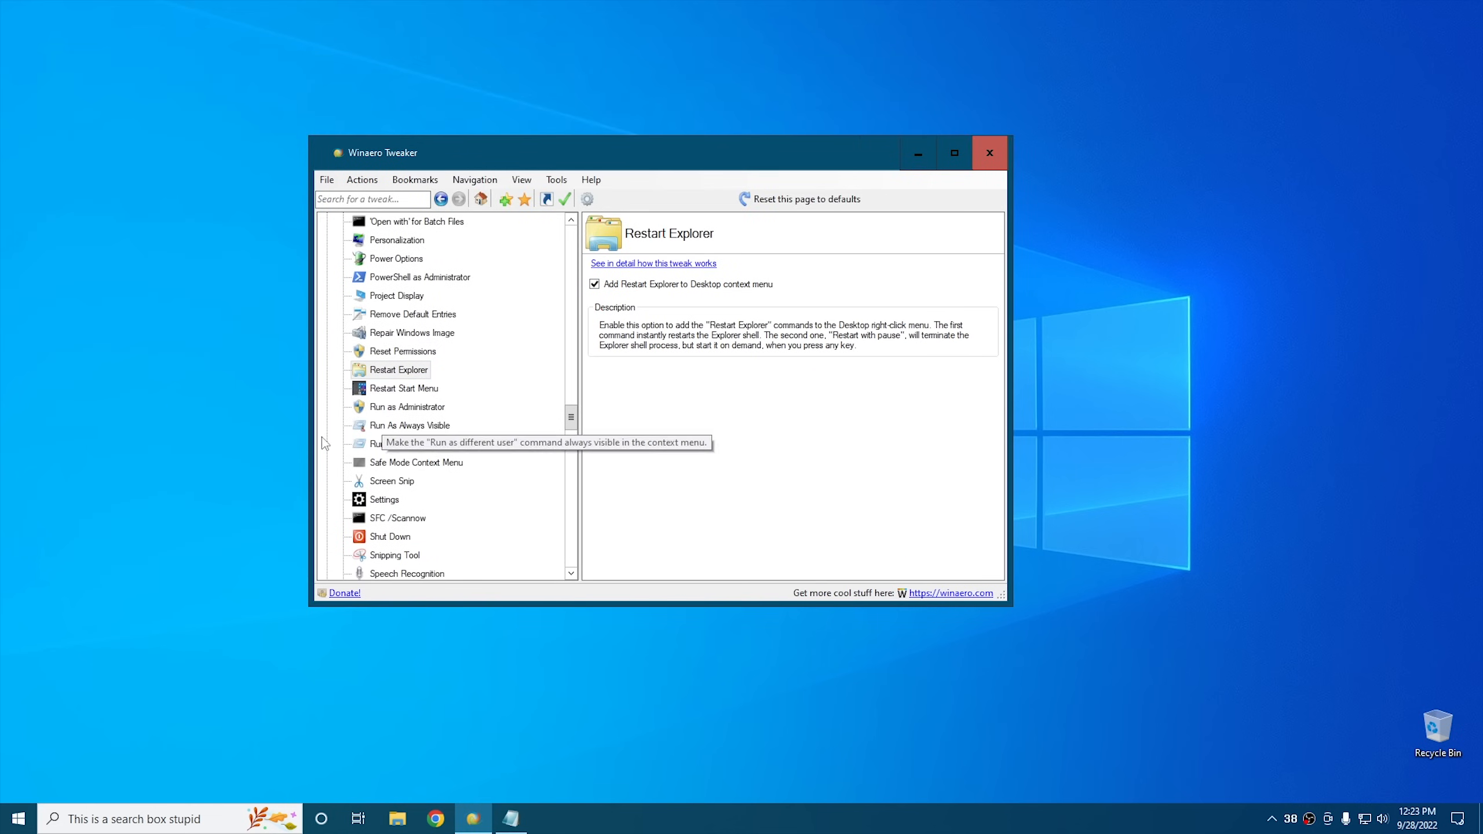
pyautogui.rightClick(179, 399)
pyautogui.moveTo(326, 688)
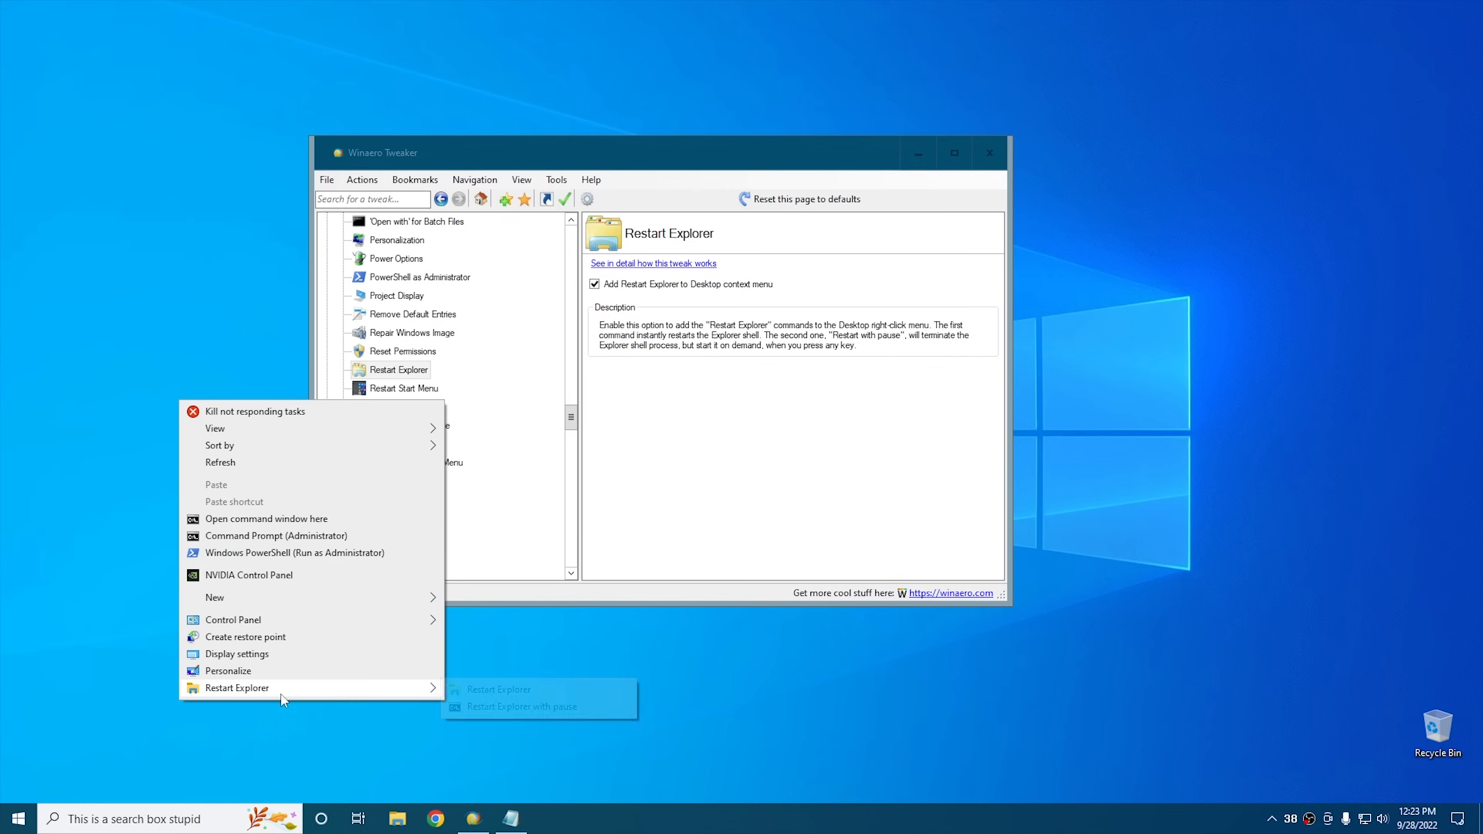
pyautogui.click(497, 689)
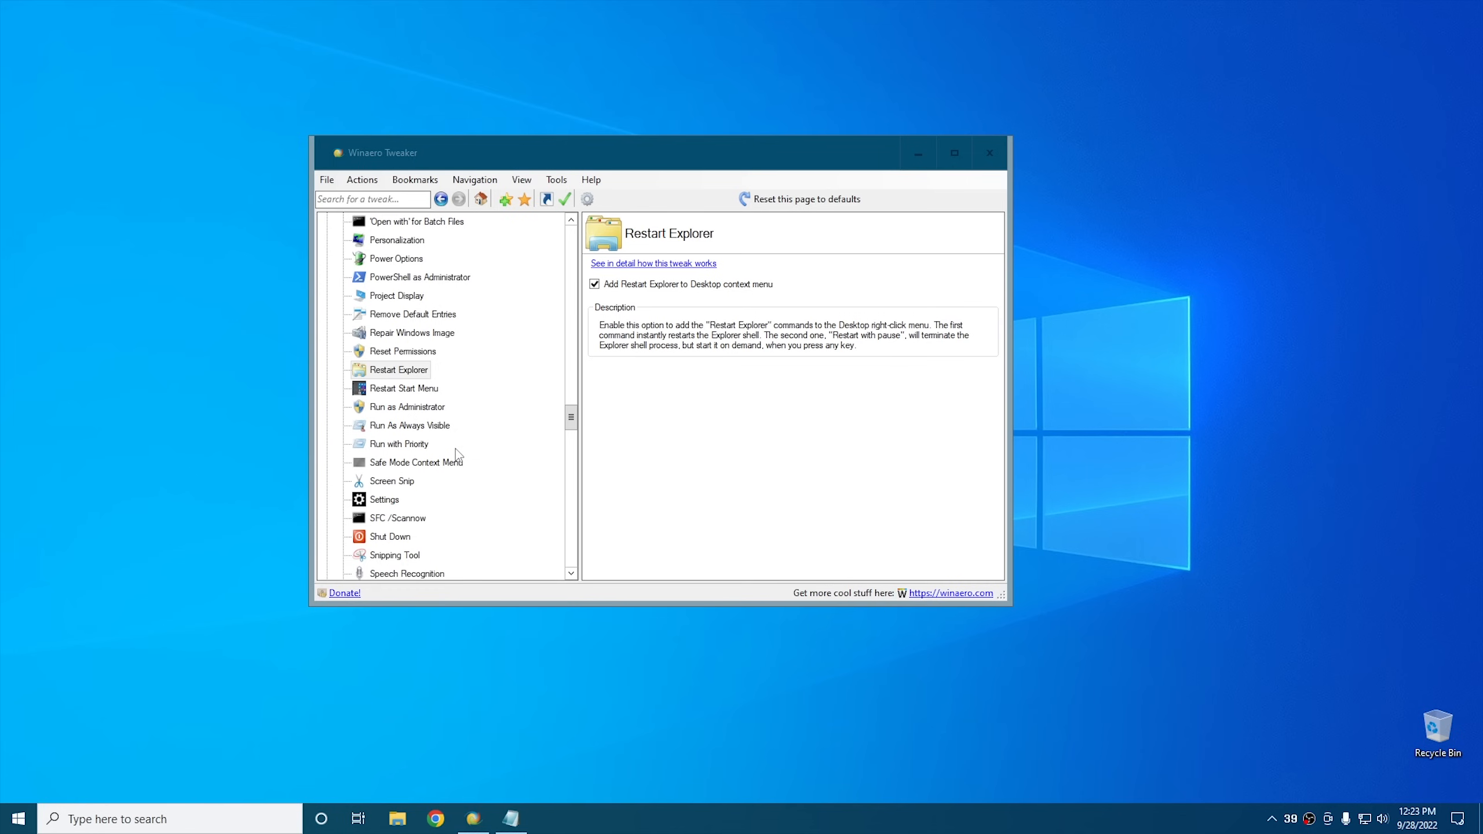
# Add the Shut Down submenu to the desktop context menu and view its shutdown and restart commands on the desktop.
pyautogui.scroll(-3, 455, 453)
pyautogui.click(400, 371)
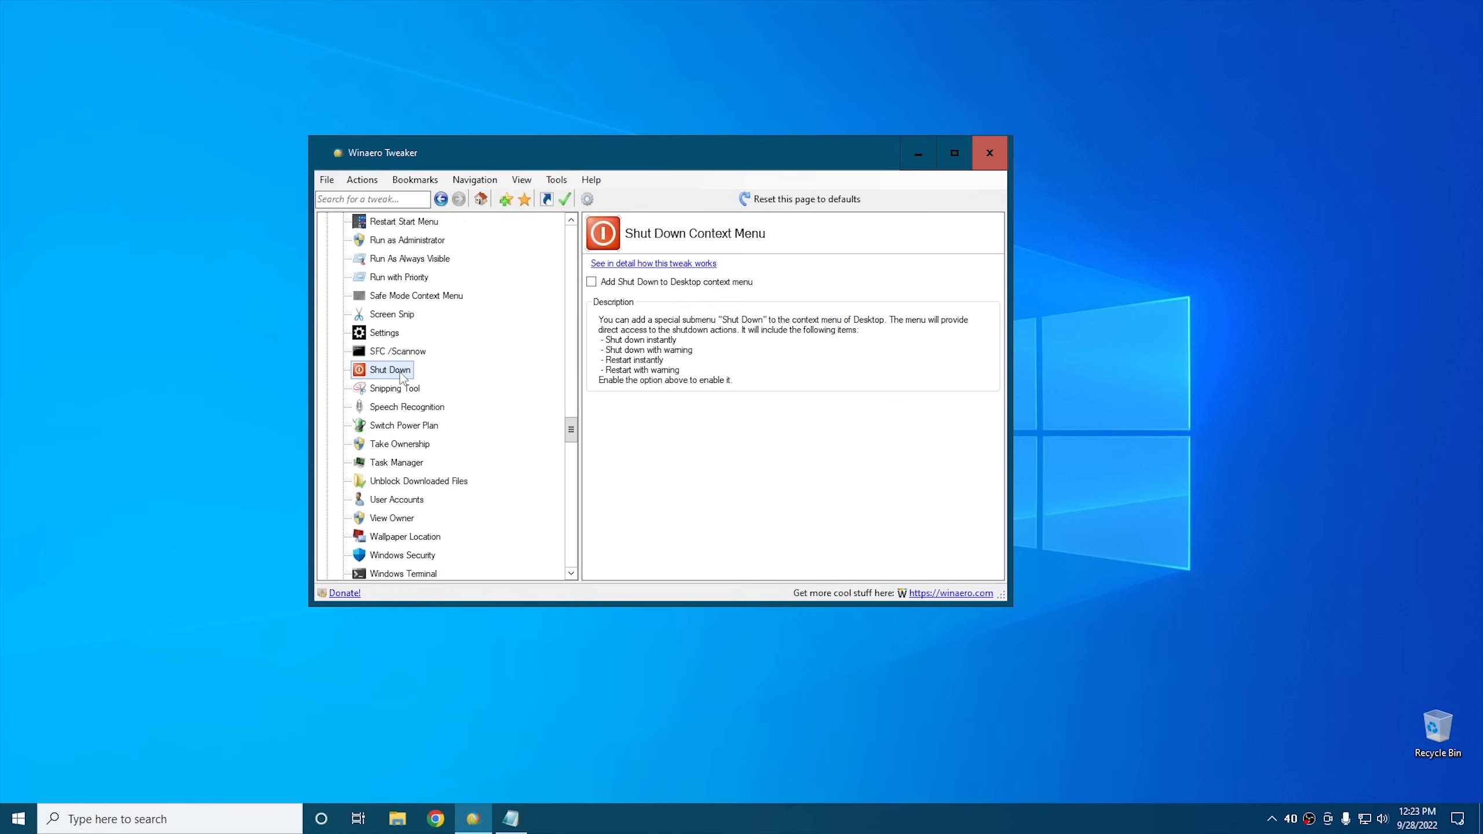
pyautogui.click(671, 282)
pyautogui.rightClick(181, 344)
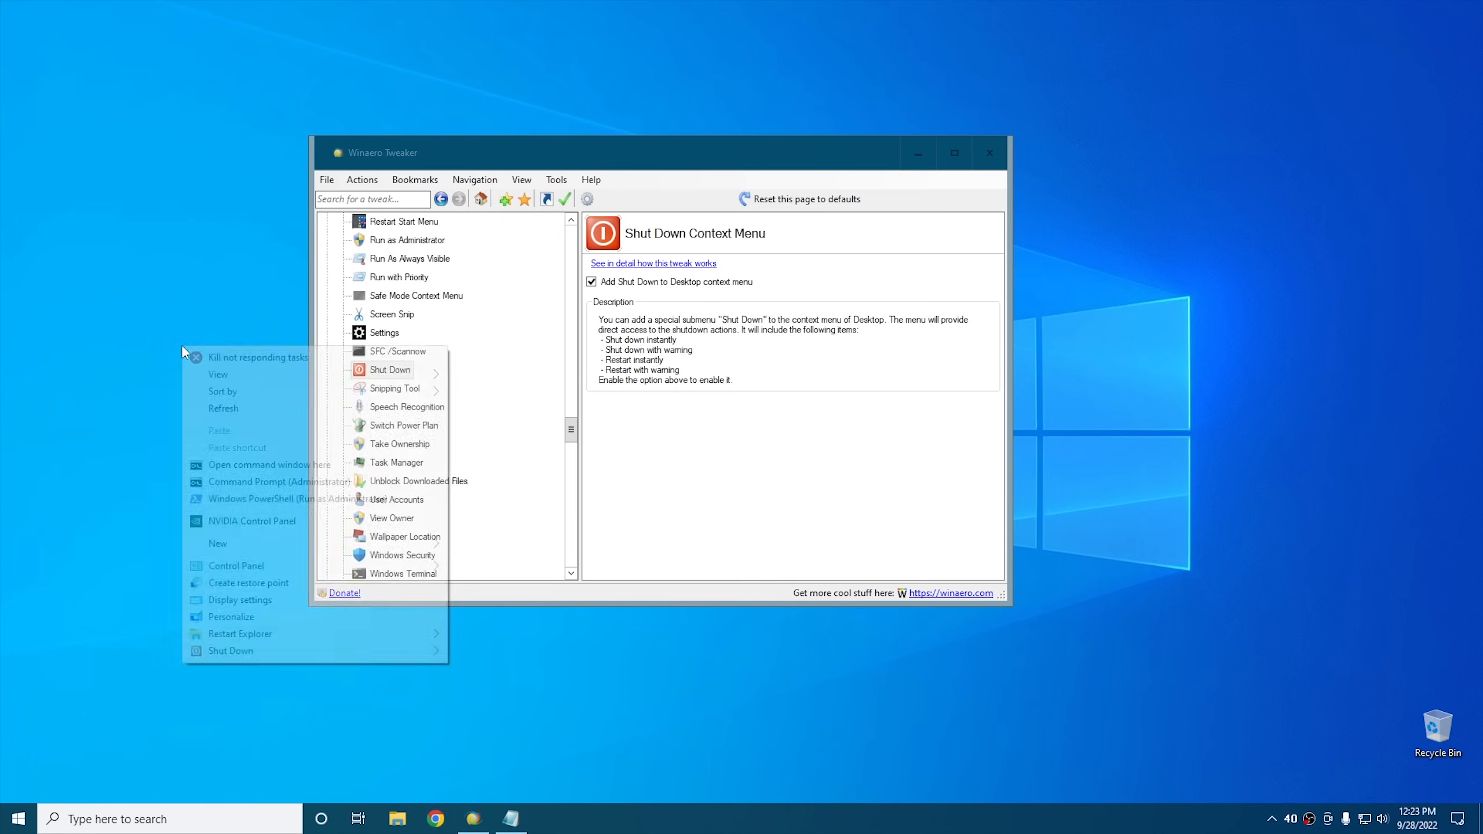
pyautogui.moveTo(244, 653)
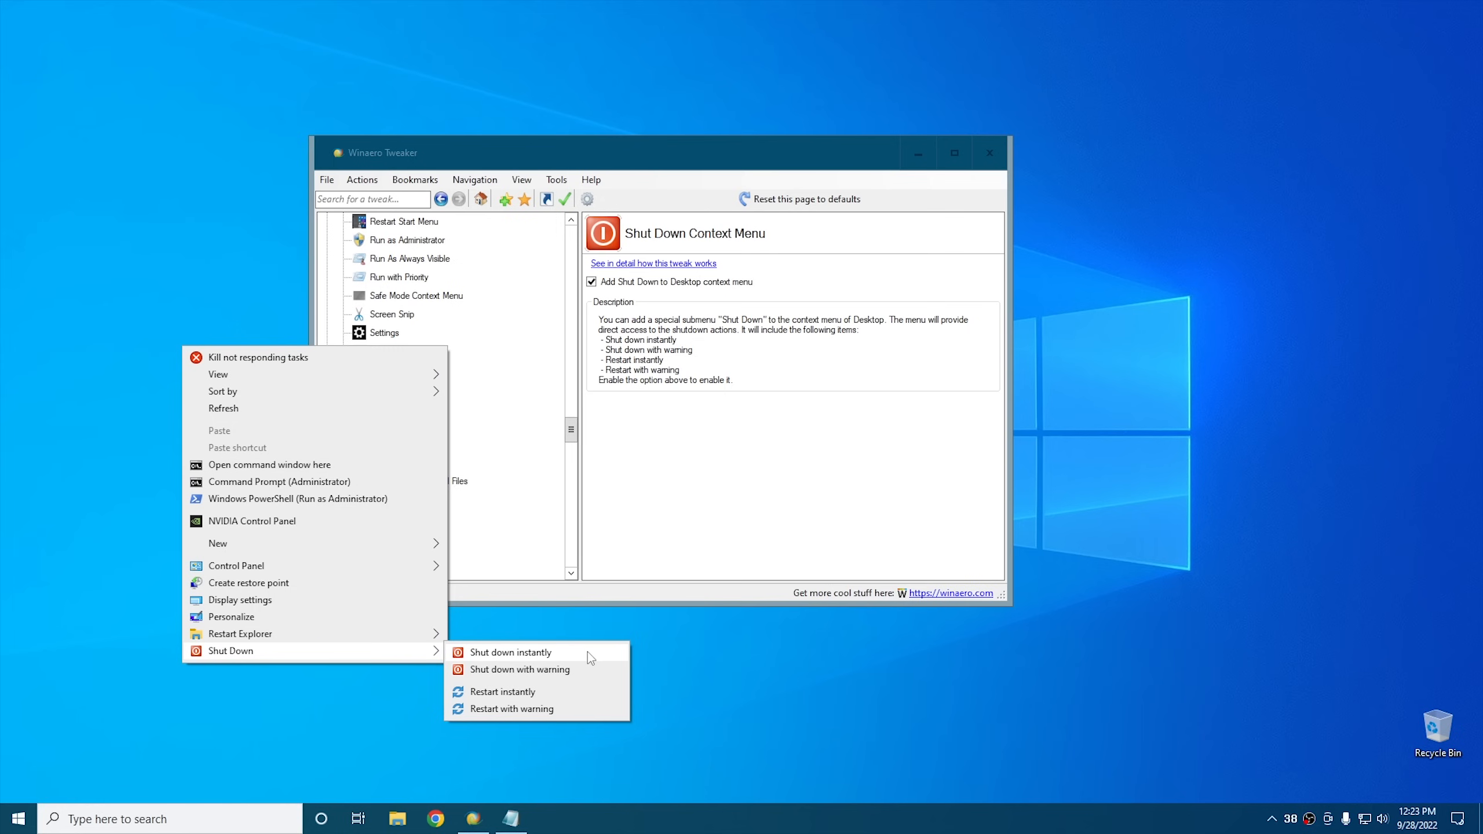
pyautogui.click(685, 501)
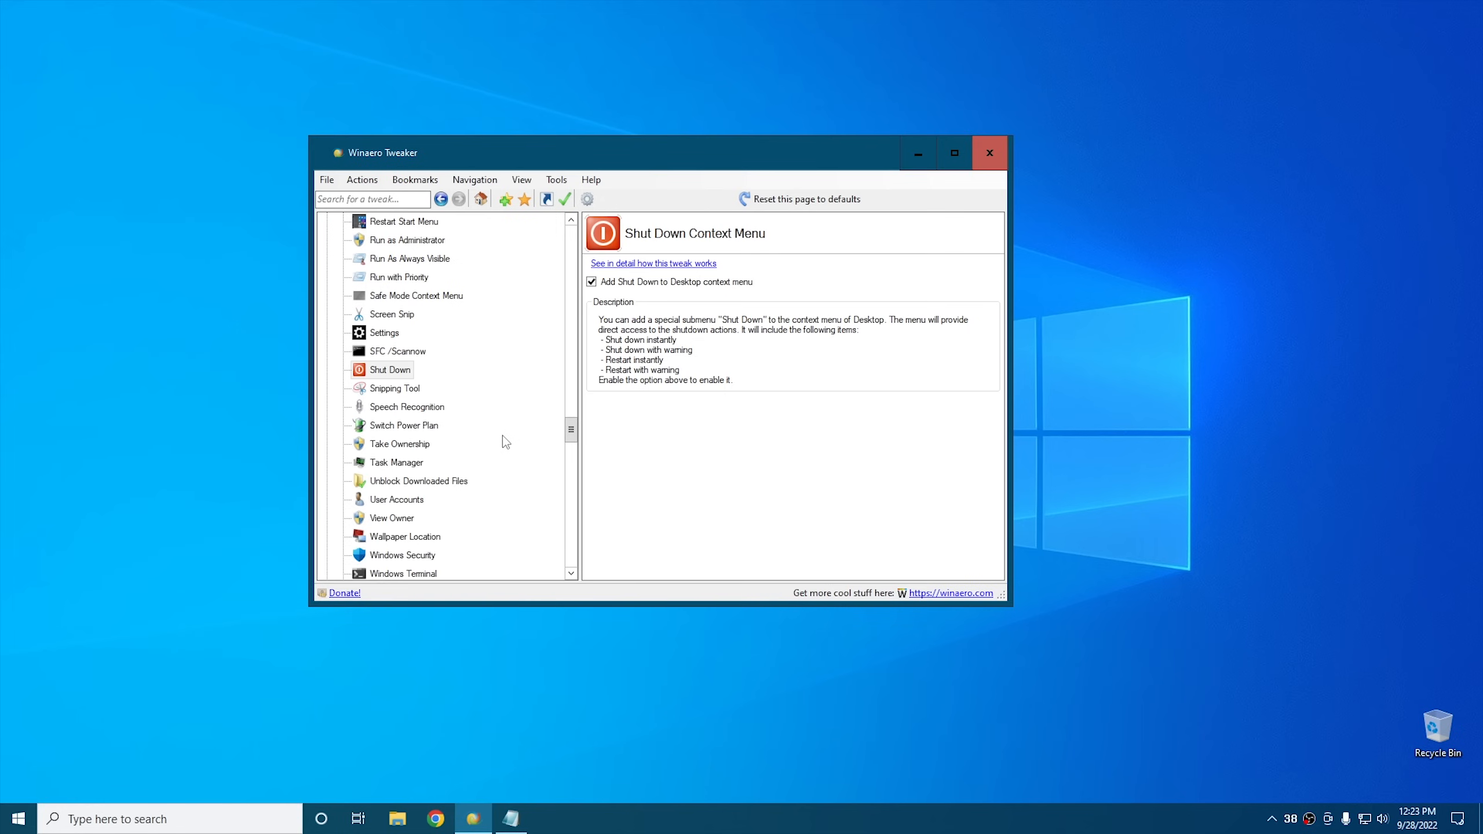
pyautogui.scroll(-2, 502, 435)
pyautogui.scroll(7, 503, 436)
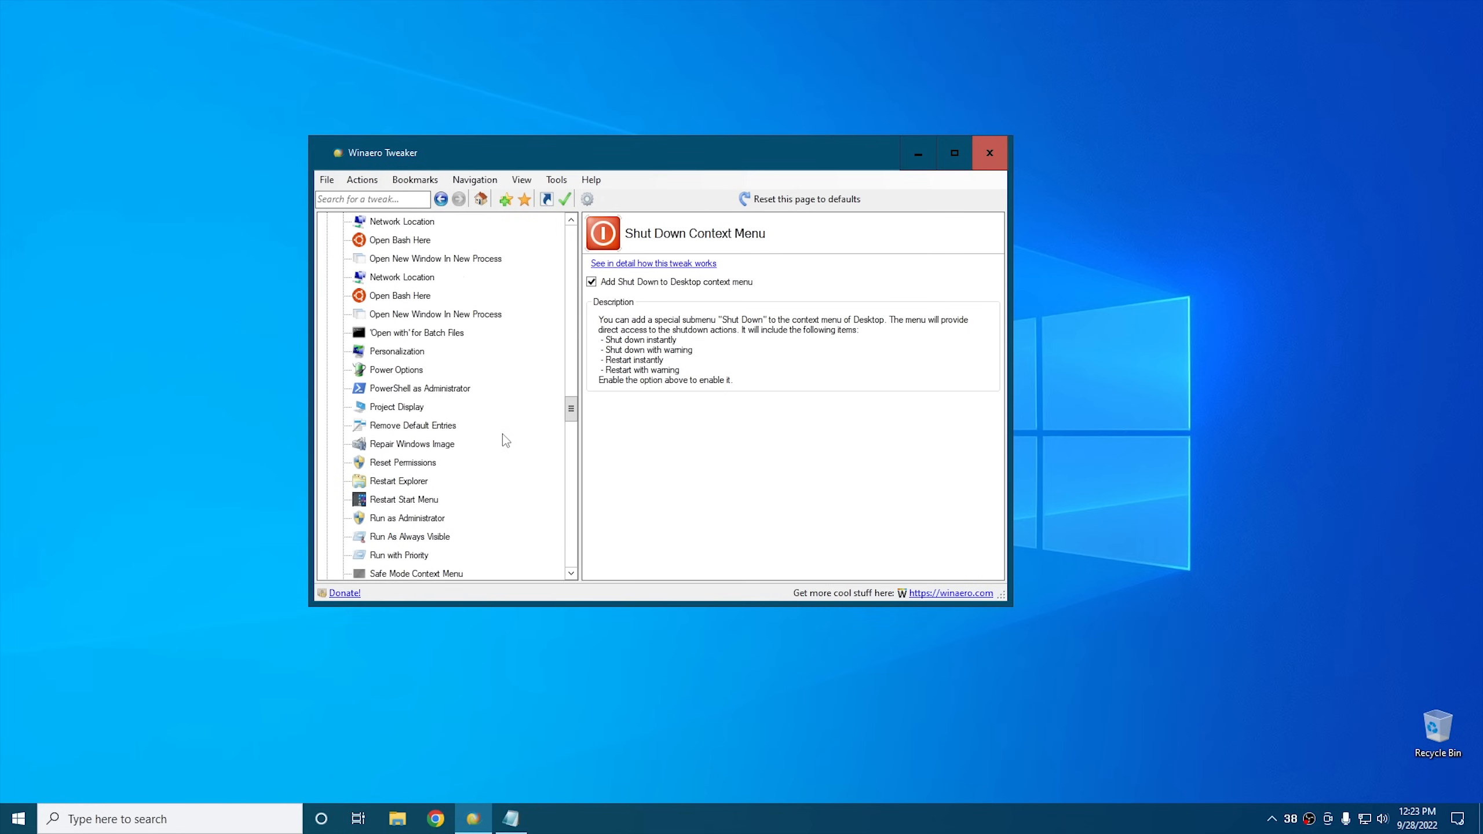
# Look through the tweak list and view the Add Personalization and Add Windows Update options under Settings and Control Panel.
pyautogui.scroll(10, 506, 439)
pyautogui.scroll(-3, 506, 438)
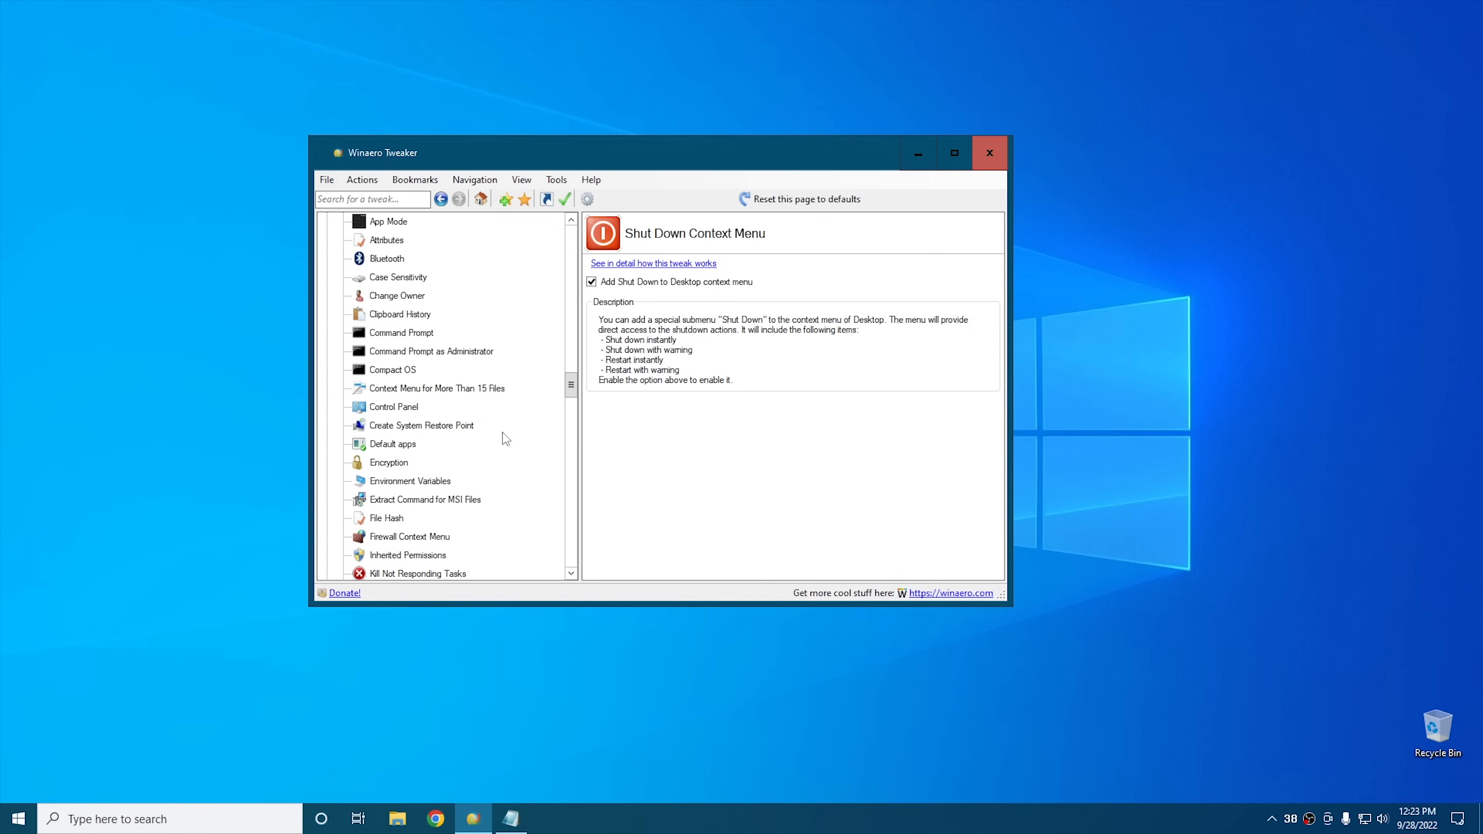
pyautogui.scroll(-8, 506, 439)
pyautogui.scroll(-3, 502, 432)
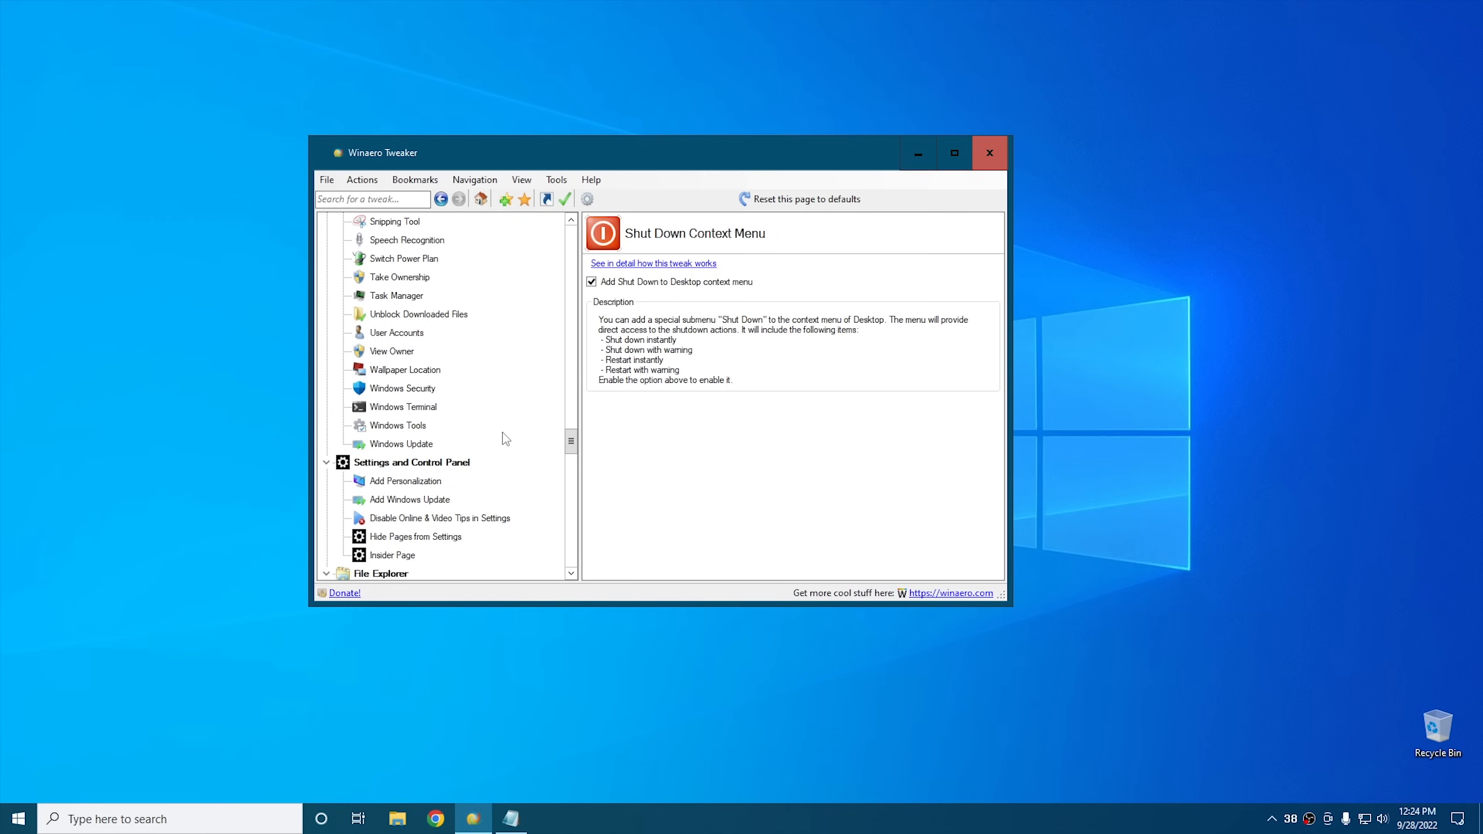
pyautogui.scroll(-2, 505, 439)
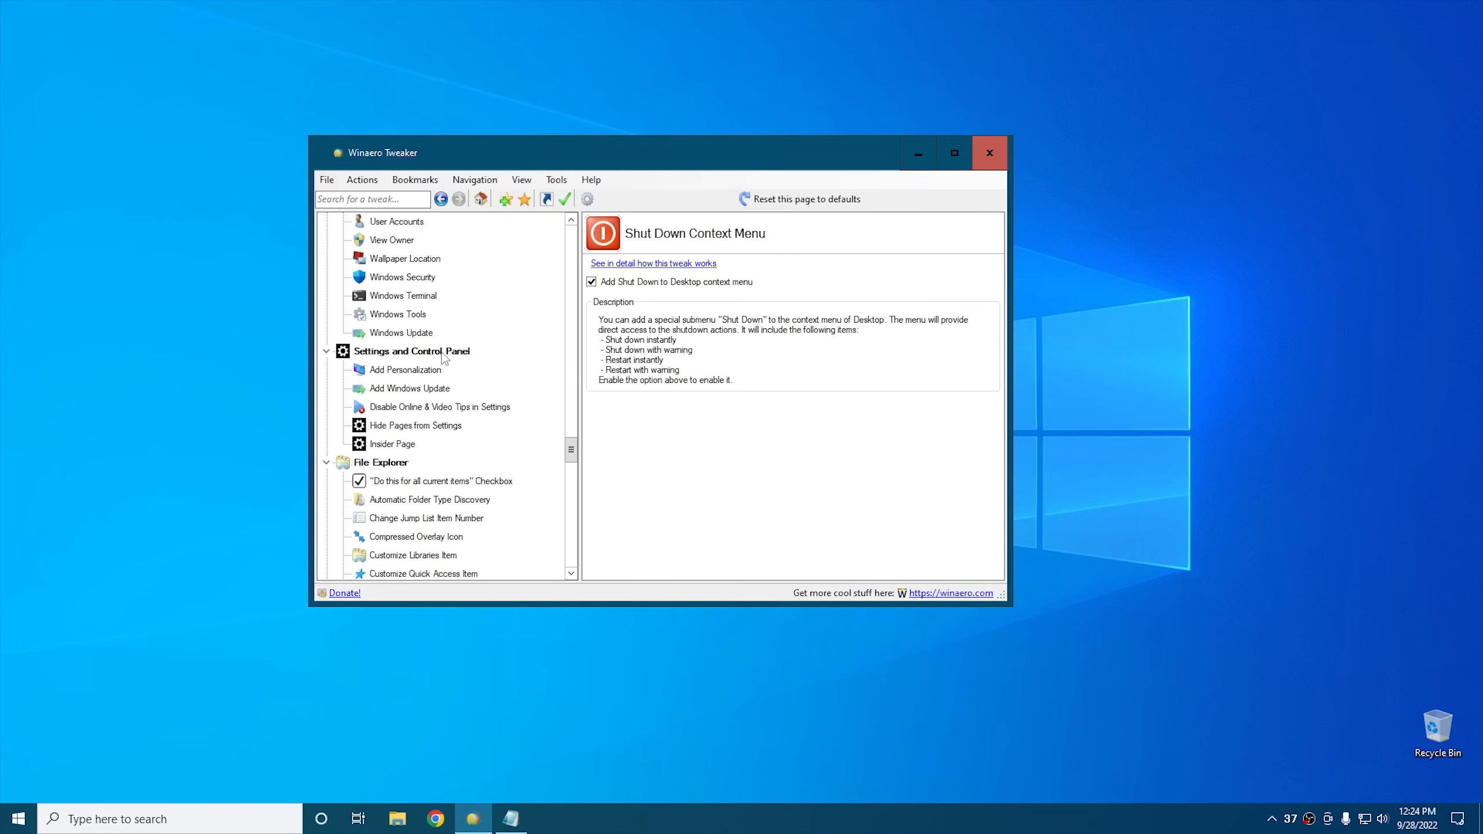
pyautogui.click(408, 374)
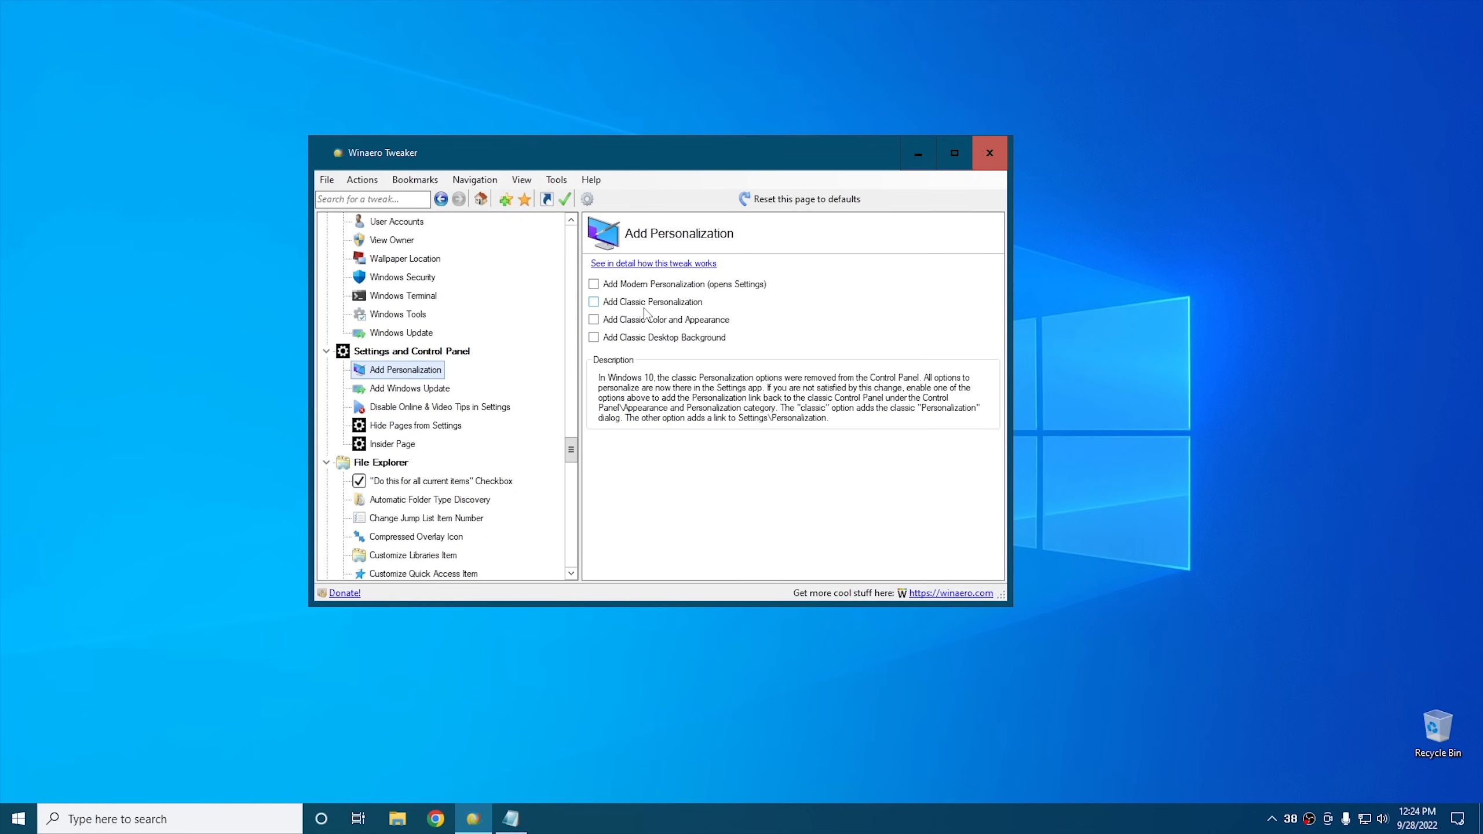
pyautogui.click(416, 390)
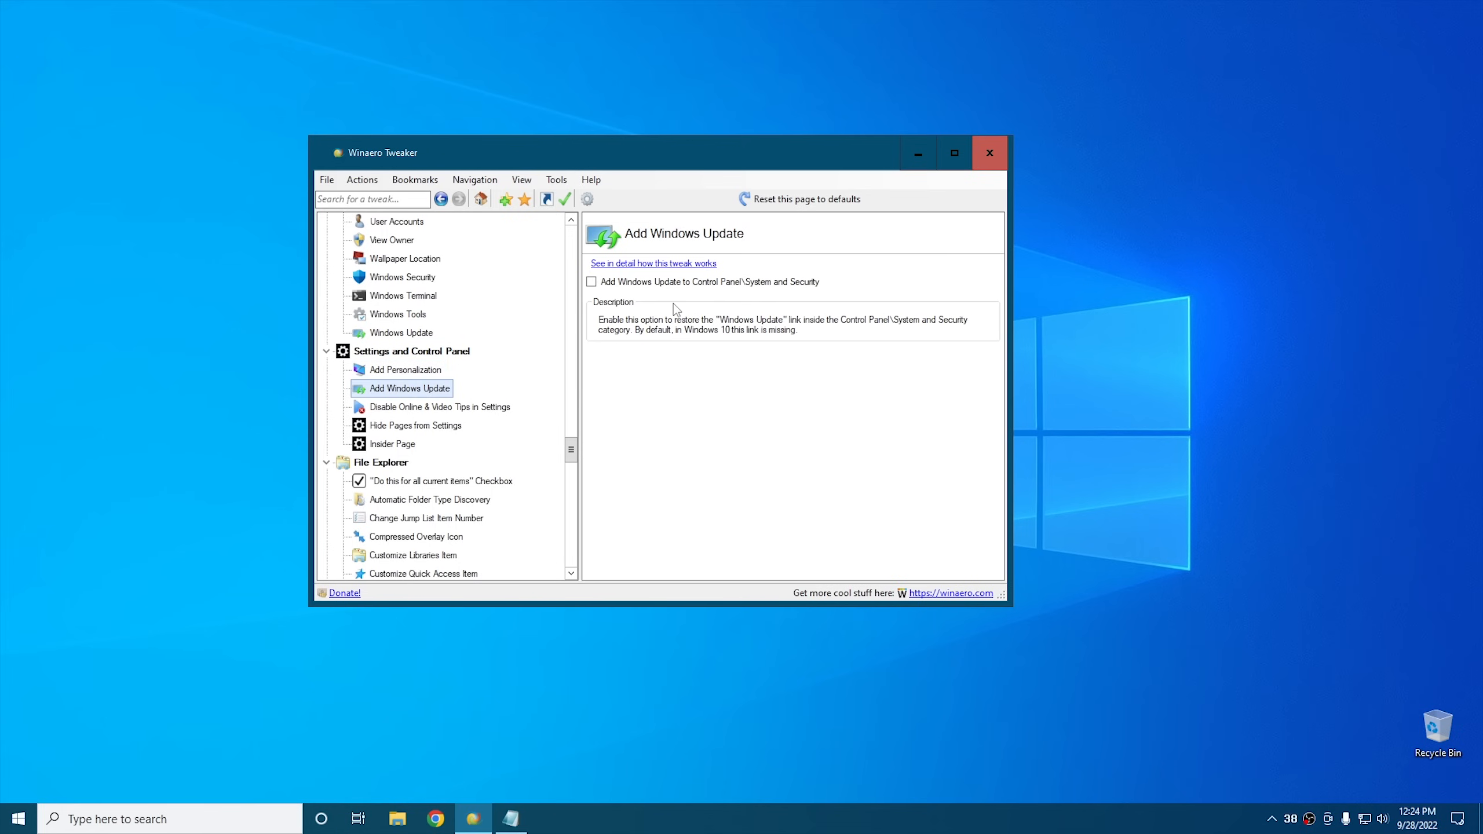
# Open Control Panel in Category view from the desktop, examine the System and Security page for a Windows Update link, and close it.
pyautogui.click(168, 497)
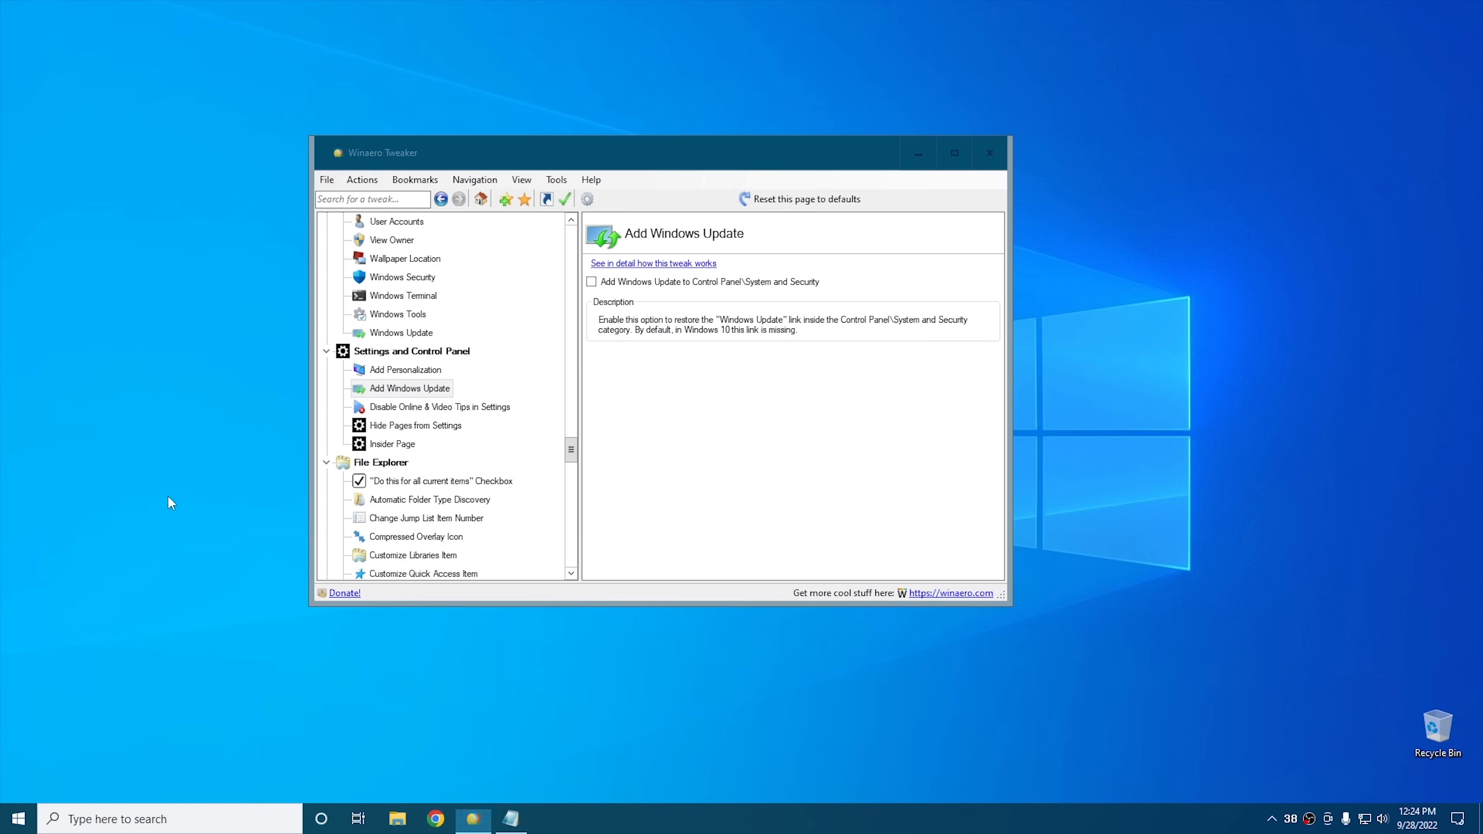
pyautogui.rightClick(169, 499)
pyautogui.moveTo(257, 400)
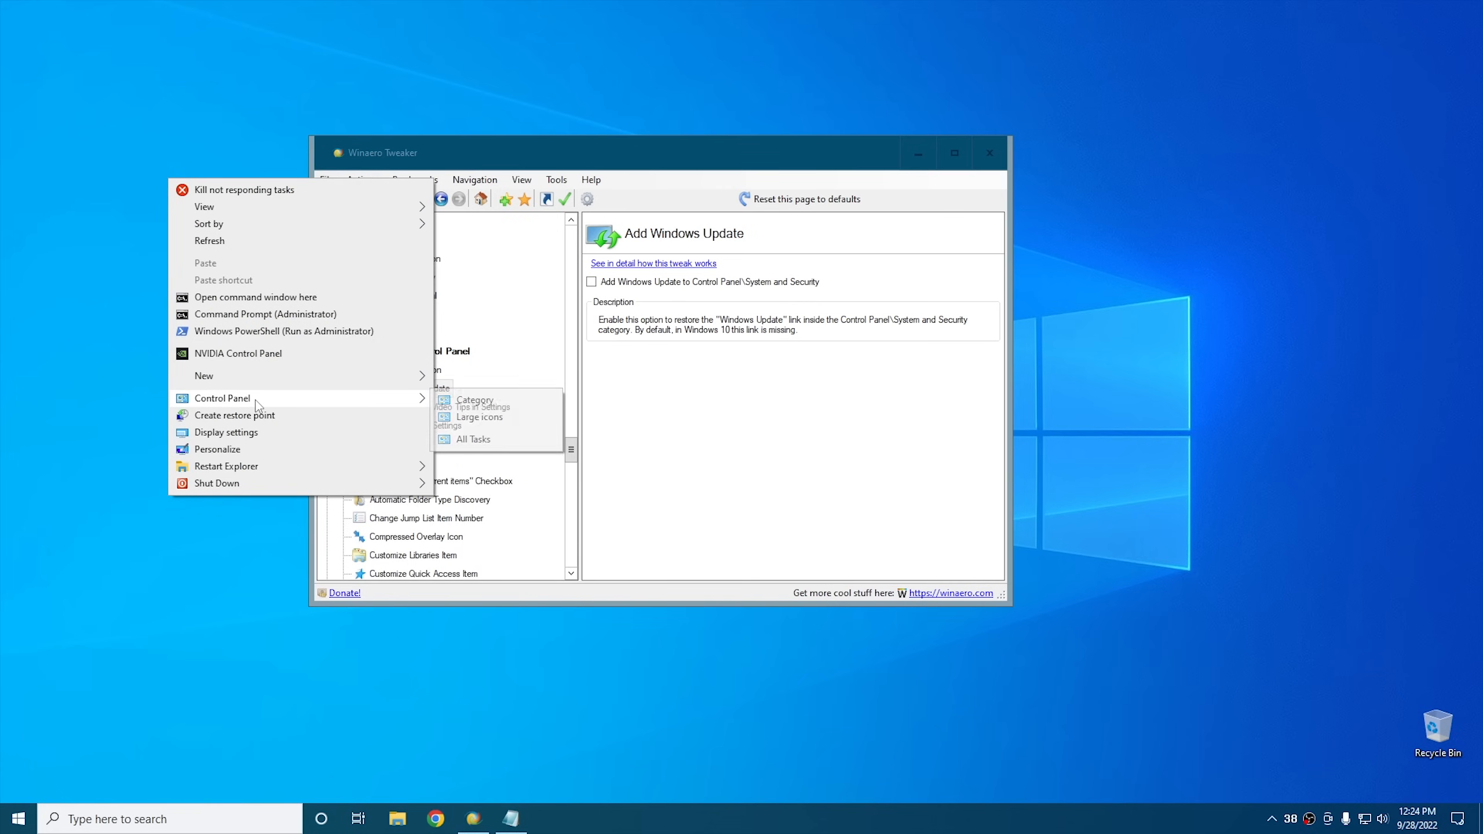
pyautogui.click(494, 403)
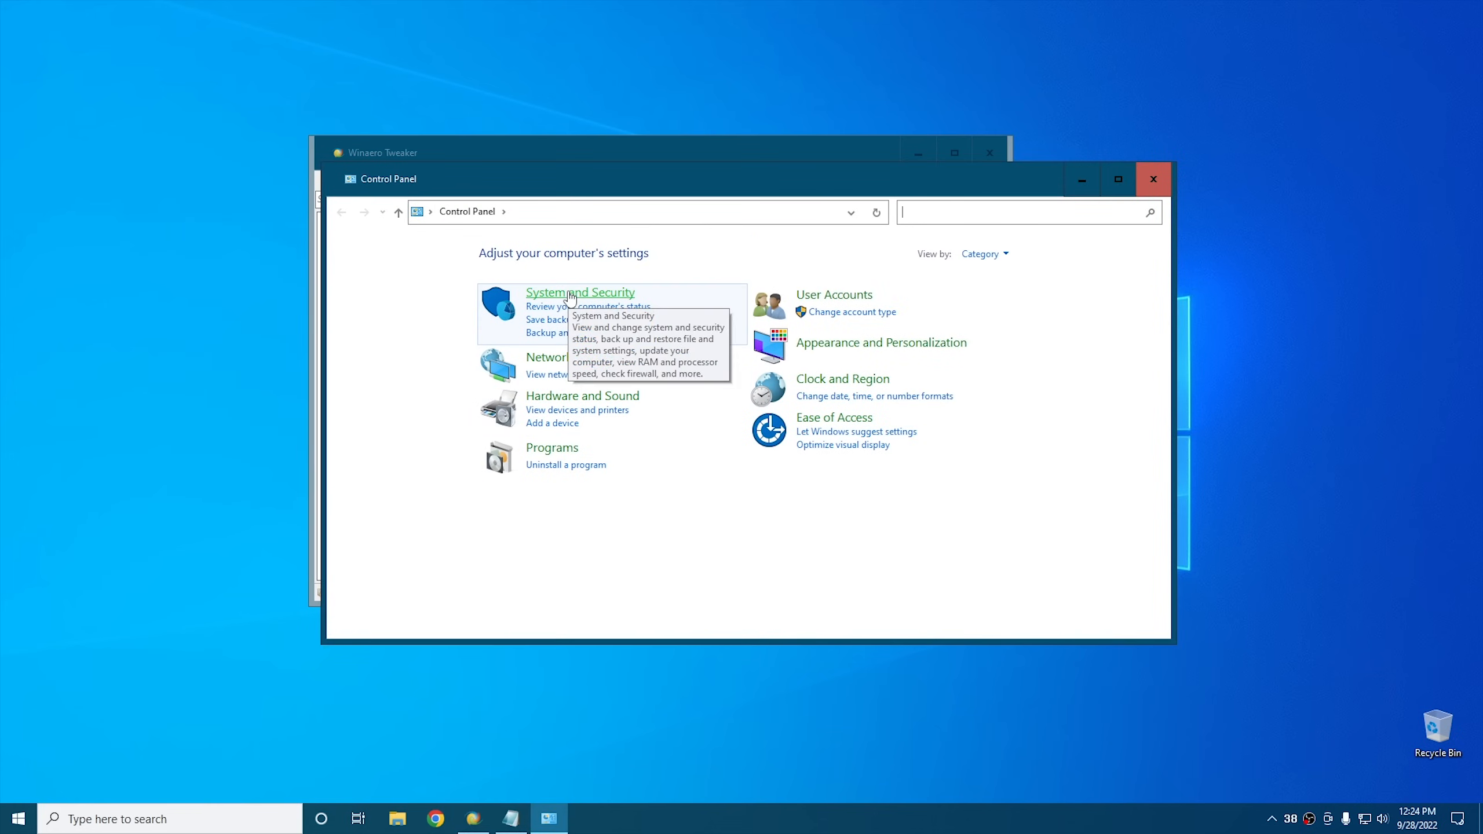
pyautogui.click(570, 293)
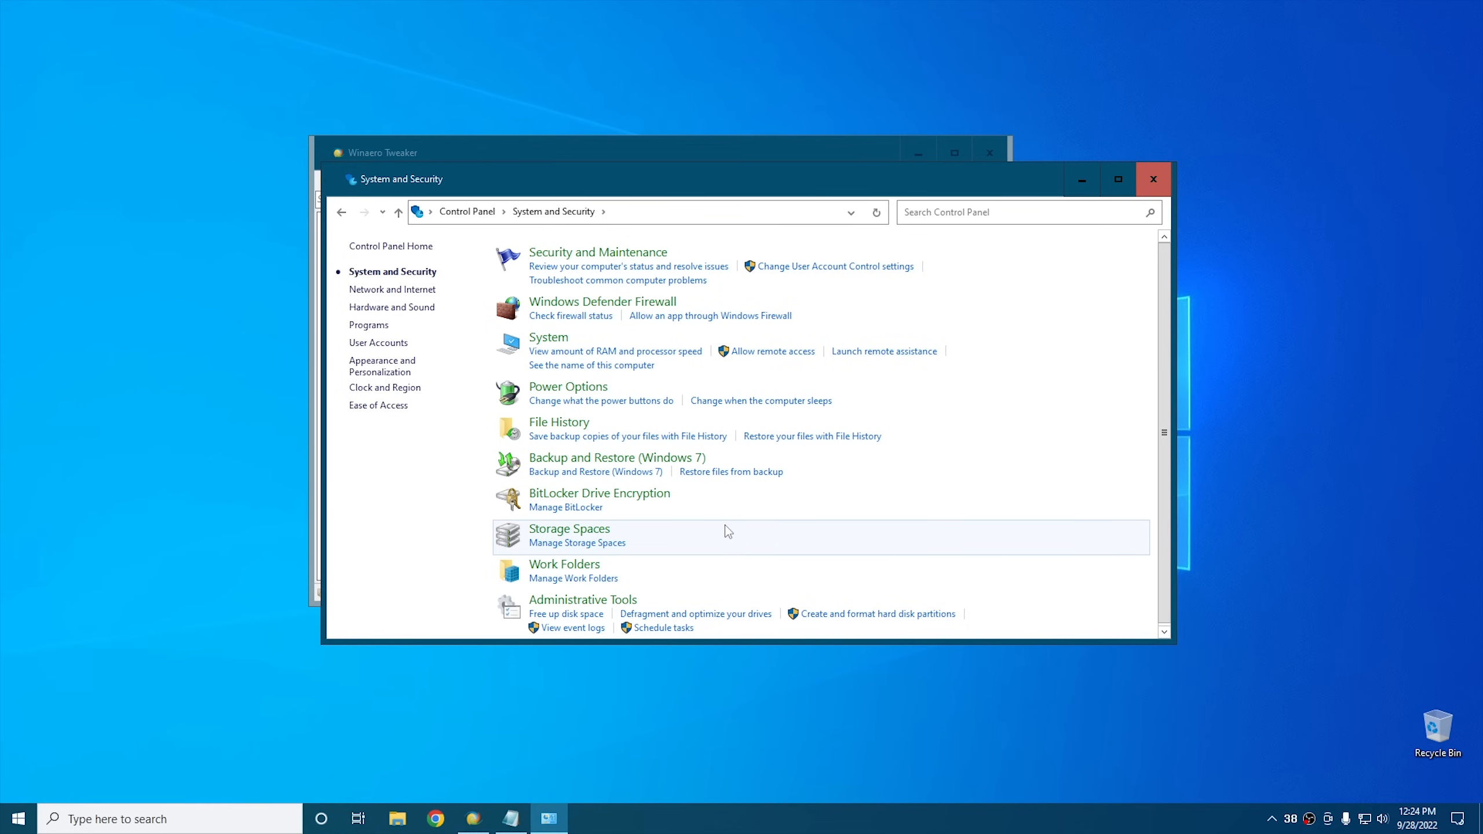
pyautogui.click(1151, 181)
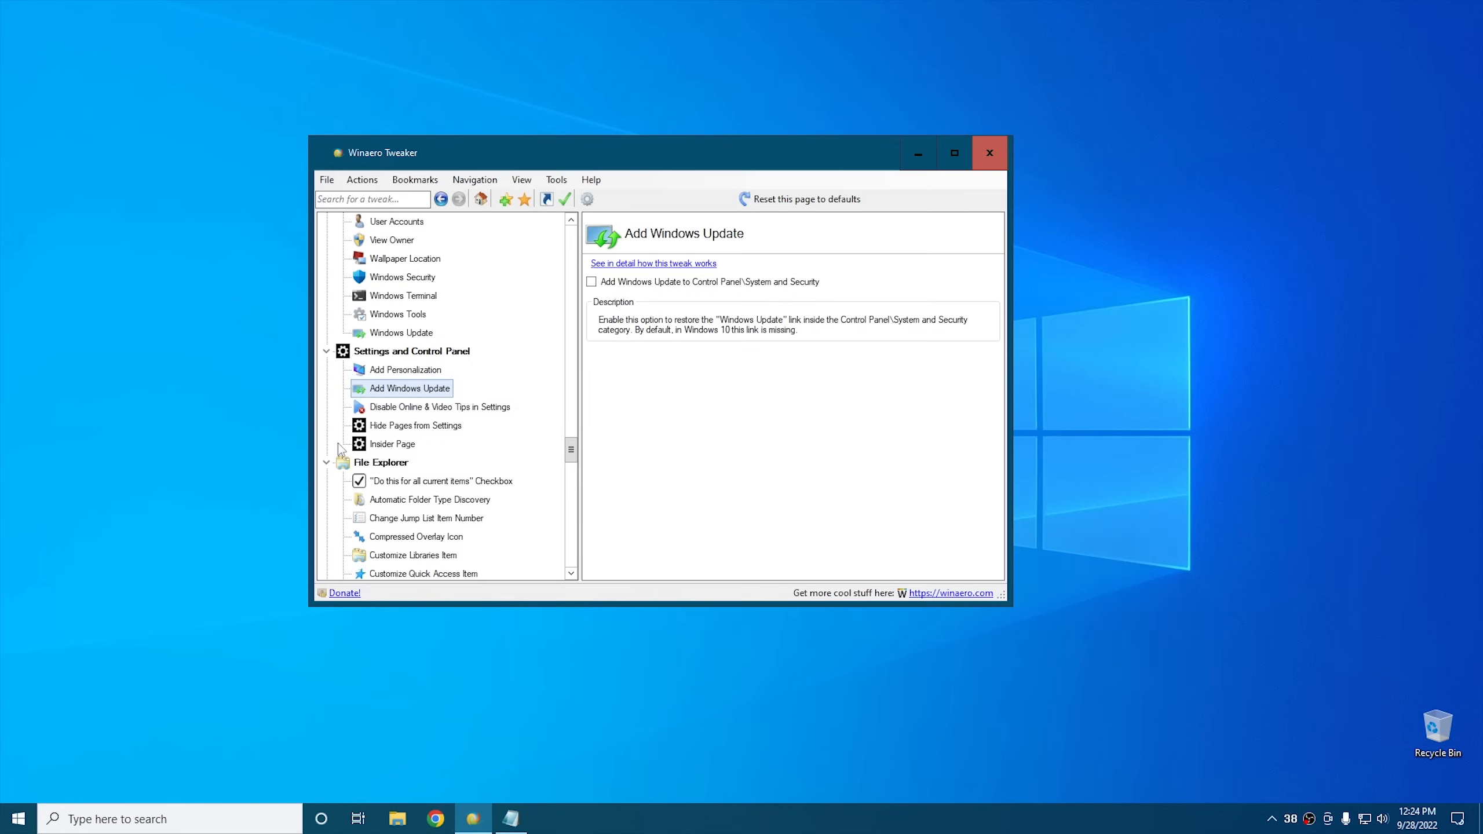
# Add Windows Update to Control Panel's System and Security category, test its link there, and close the opened windows.
pyautogui.click(645, 285)
pyautogui.rightClick(171, 469)
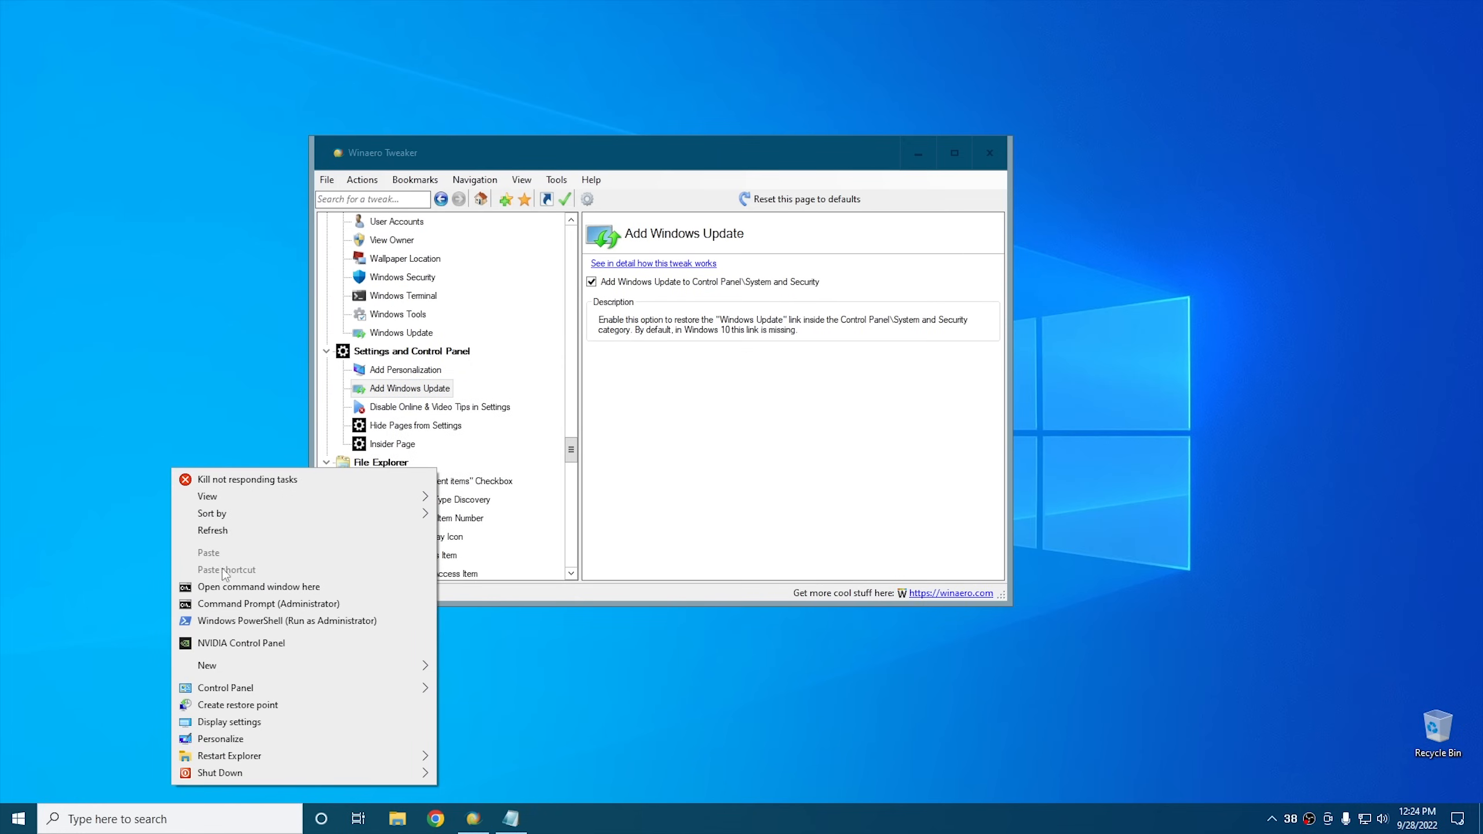
pyautogui.click(466, 690)
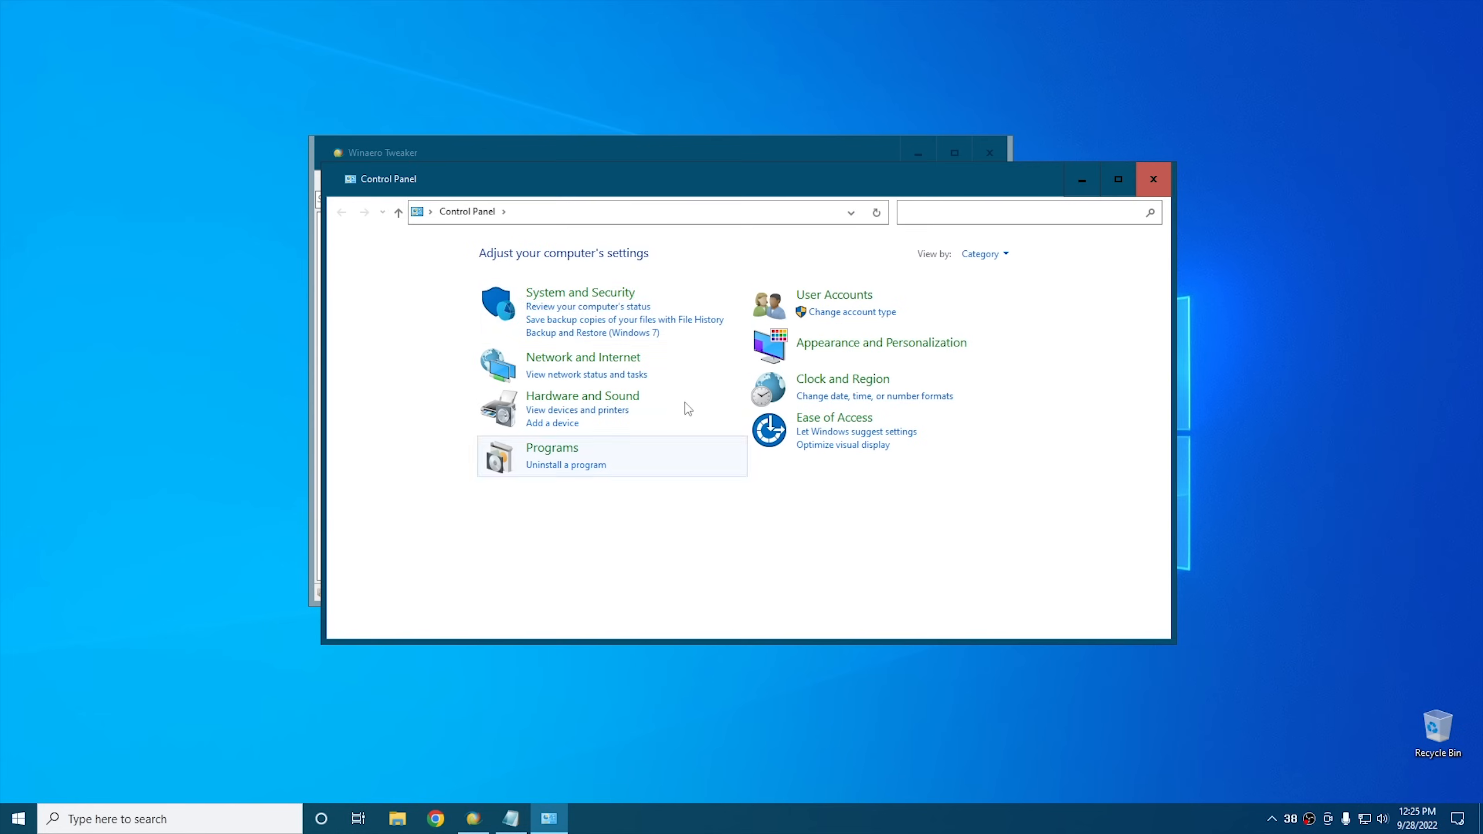
pyautogui.click(583, 293)
pyautogui.scroll(-1, 590, 339)
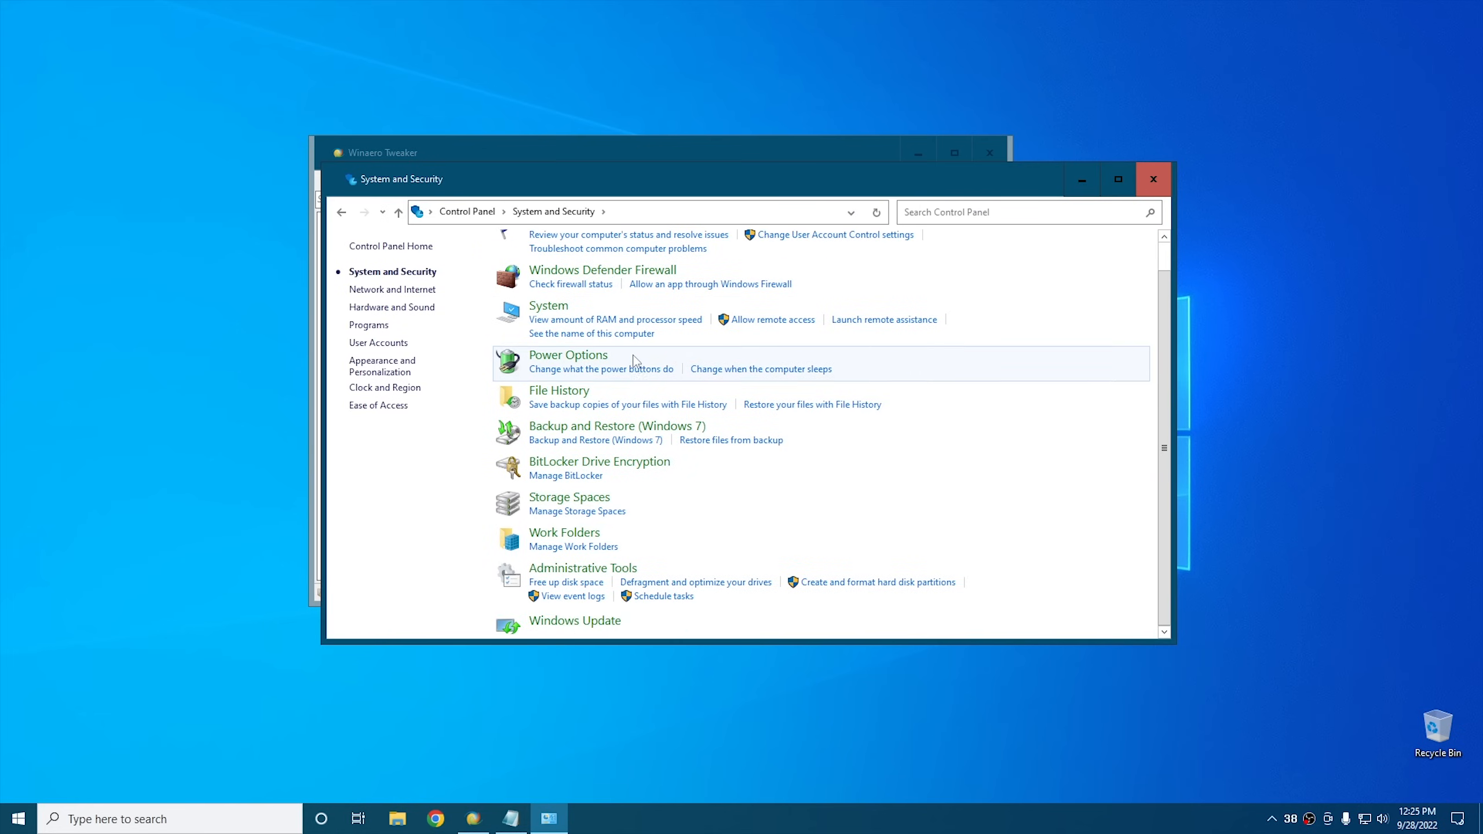
pyautogui.click(578, 621)
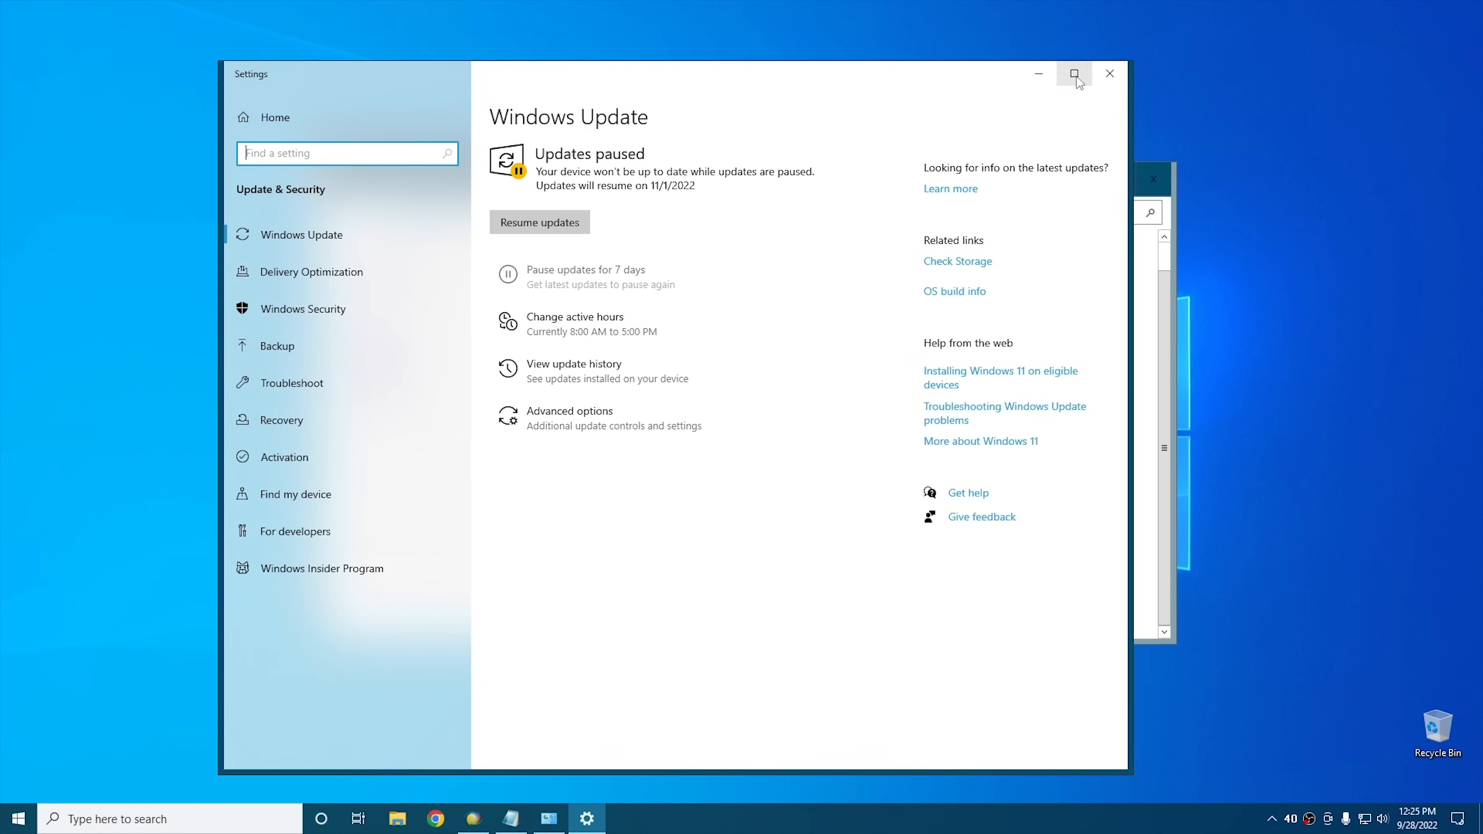
pyautogui.click(1109, 73)
pyautogui.click(1148, 183)
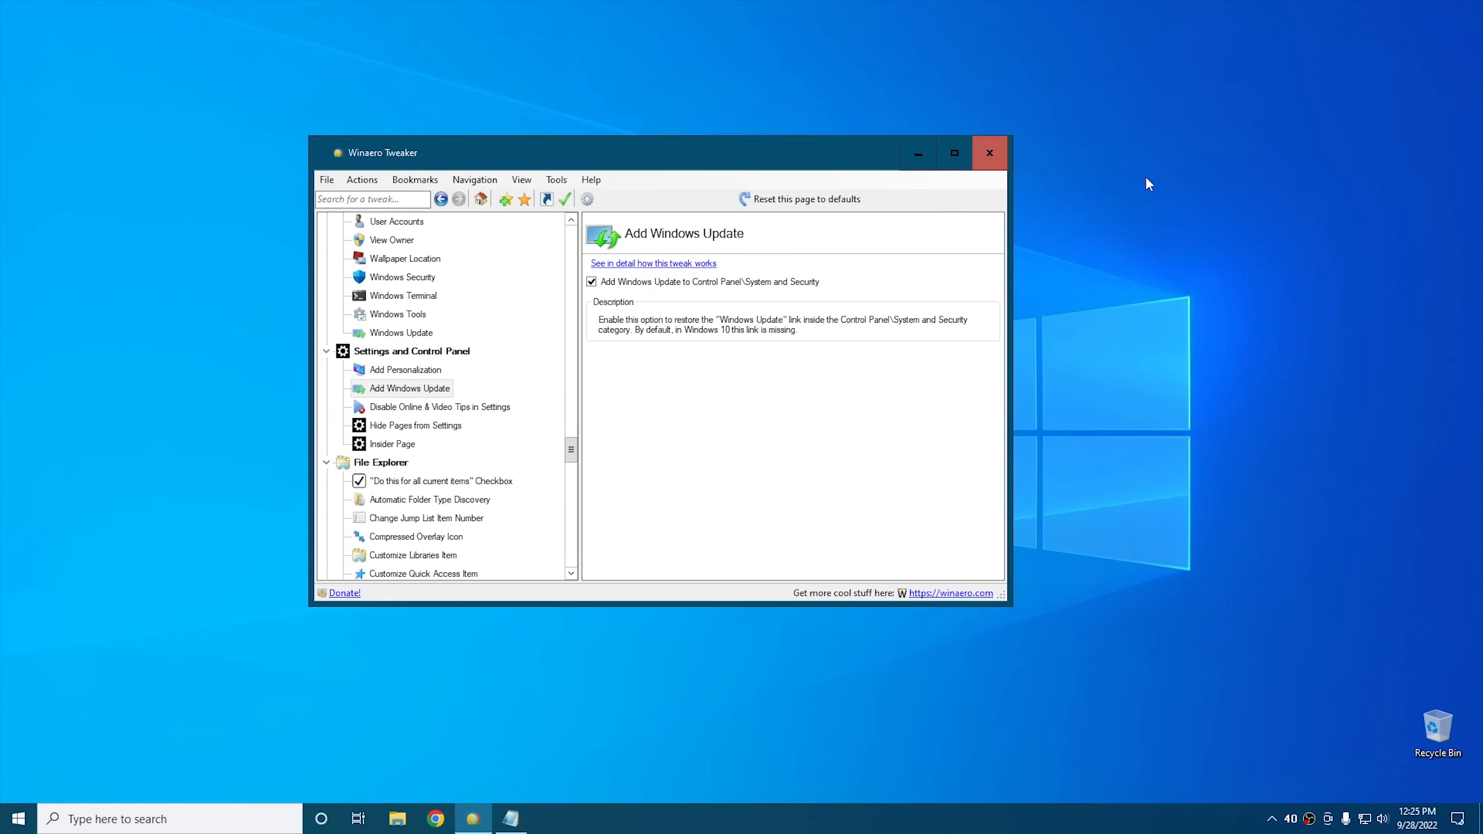
# View the Customize Quick Access Item tweak and examine the Quick access entry in File Explorer.
pyautogui.scroll(-4, 474, 433)
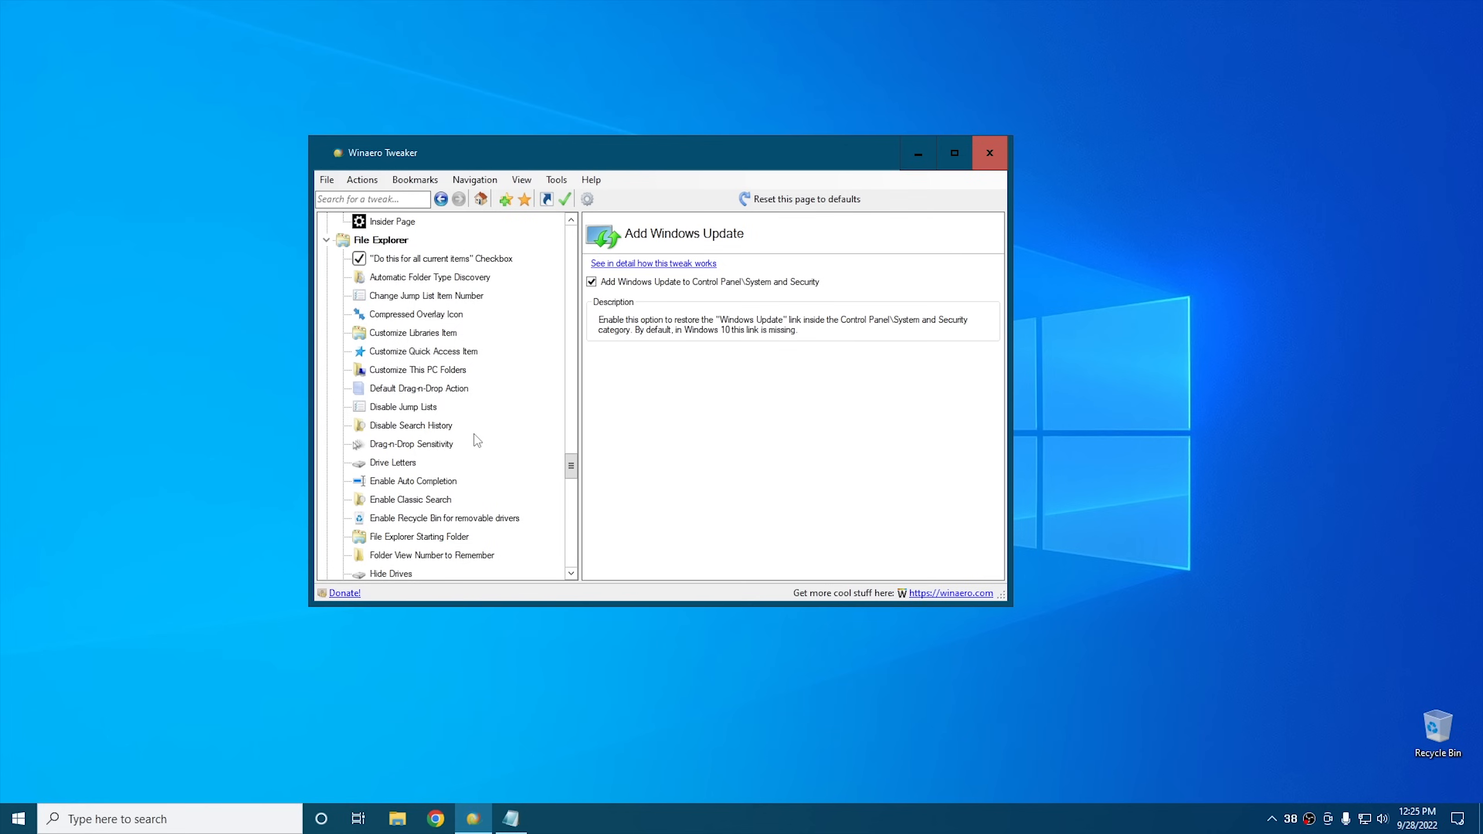
pyautogui.click(399, 353)
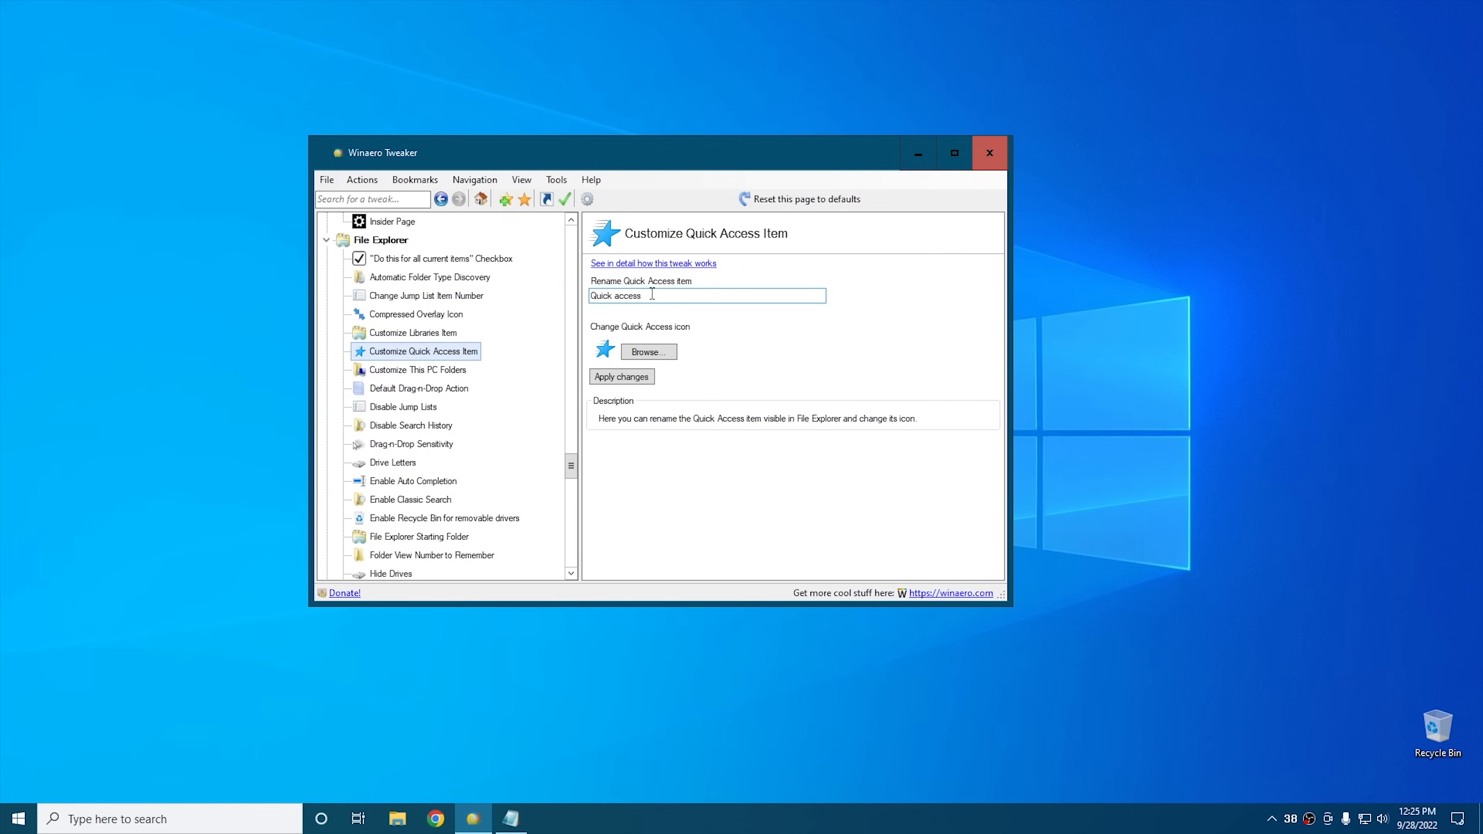
pyautogui.click(397, 818)
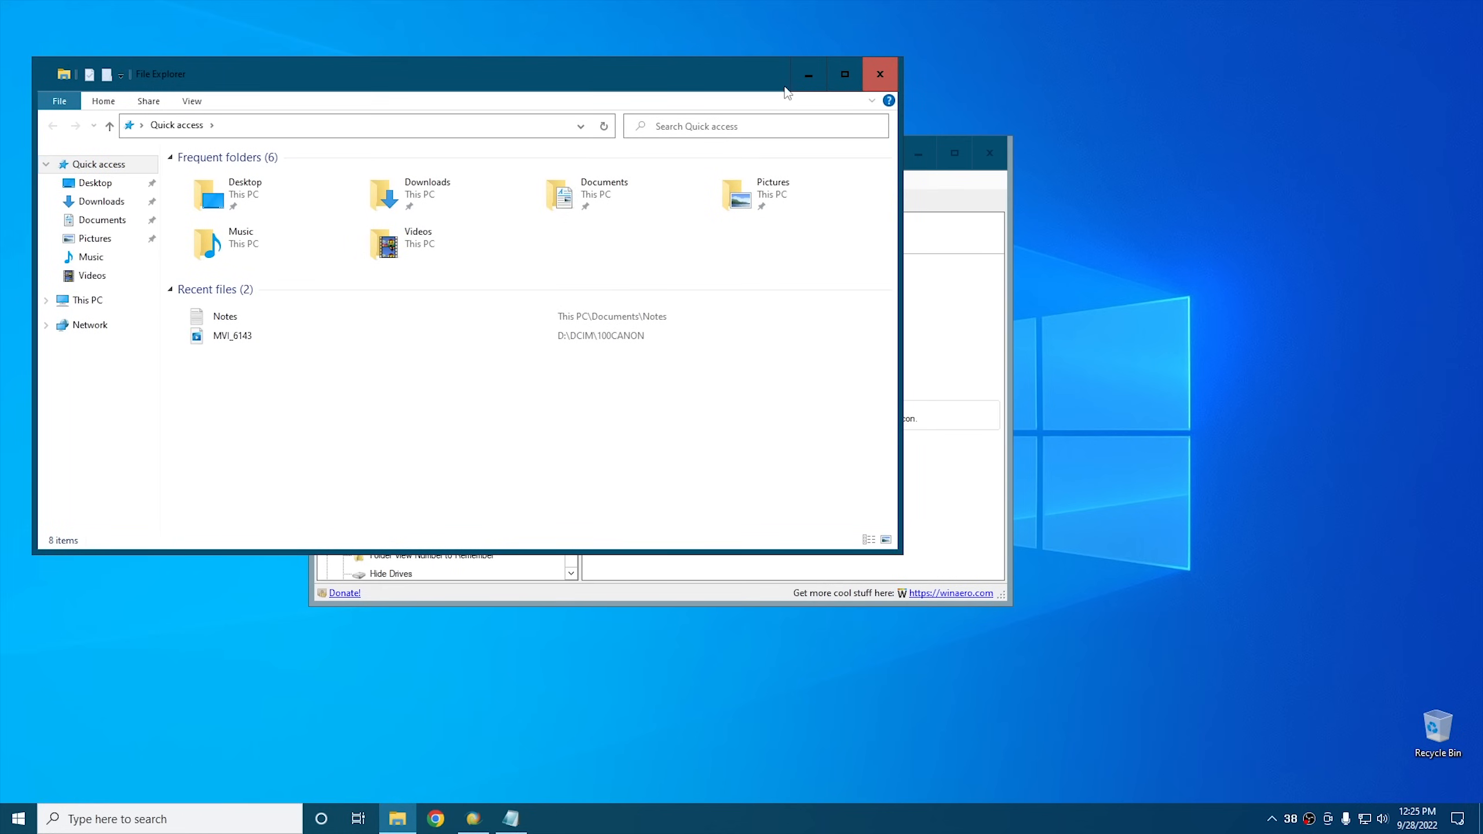
pyautogui.click(881, 72)
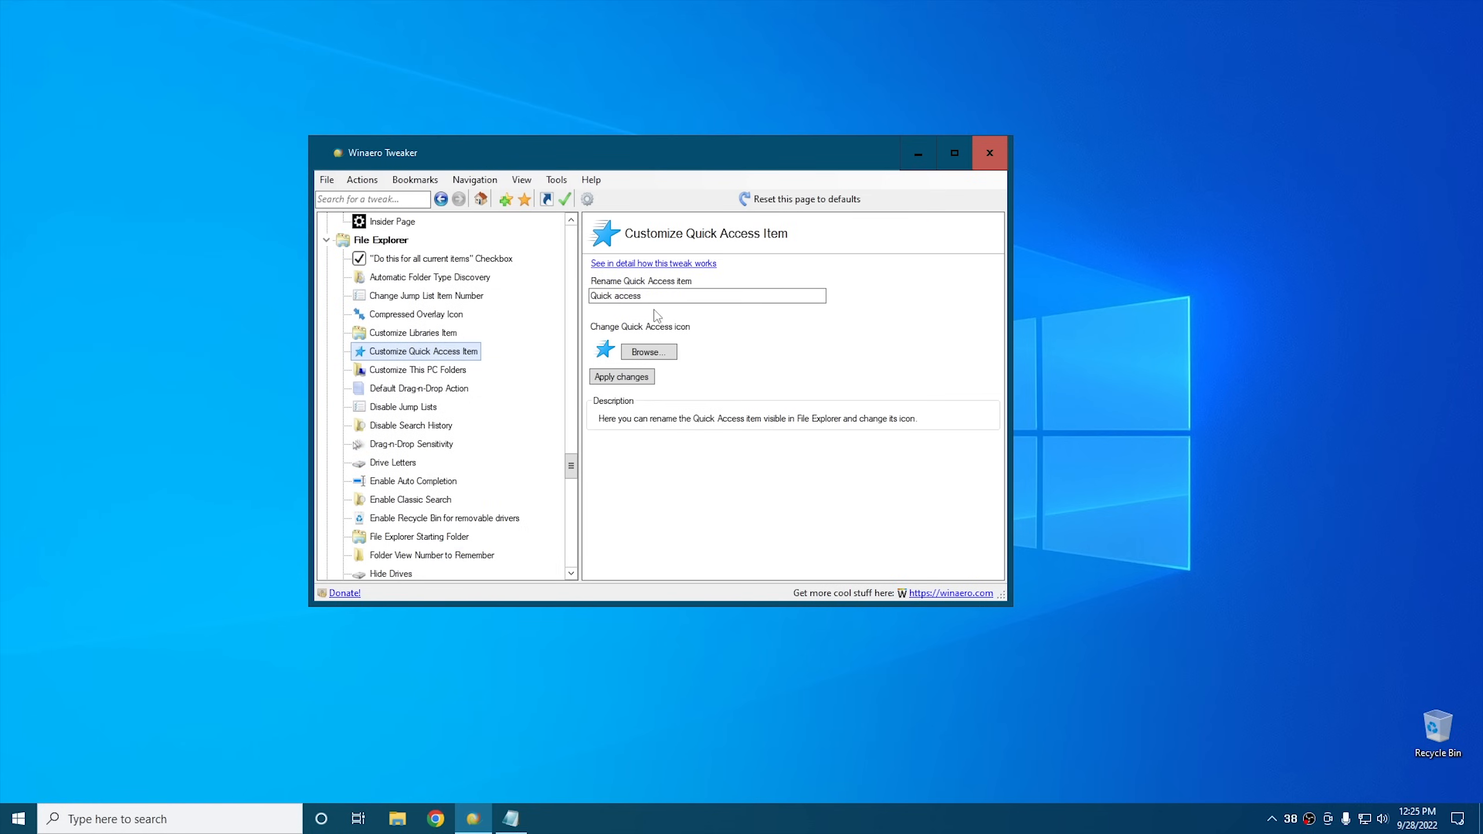
# Rename the Quick Access item to "Stuff I like" with the chip icon from shell32.dll, restarting Explorer and checking the entry there.
pyautogui.moveTo(653, 297); pyautogui.dragTo(584, 298)
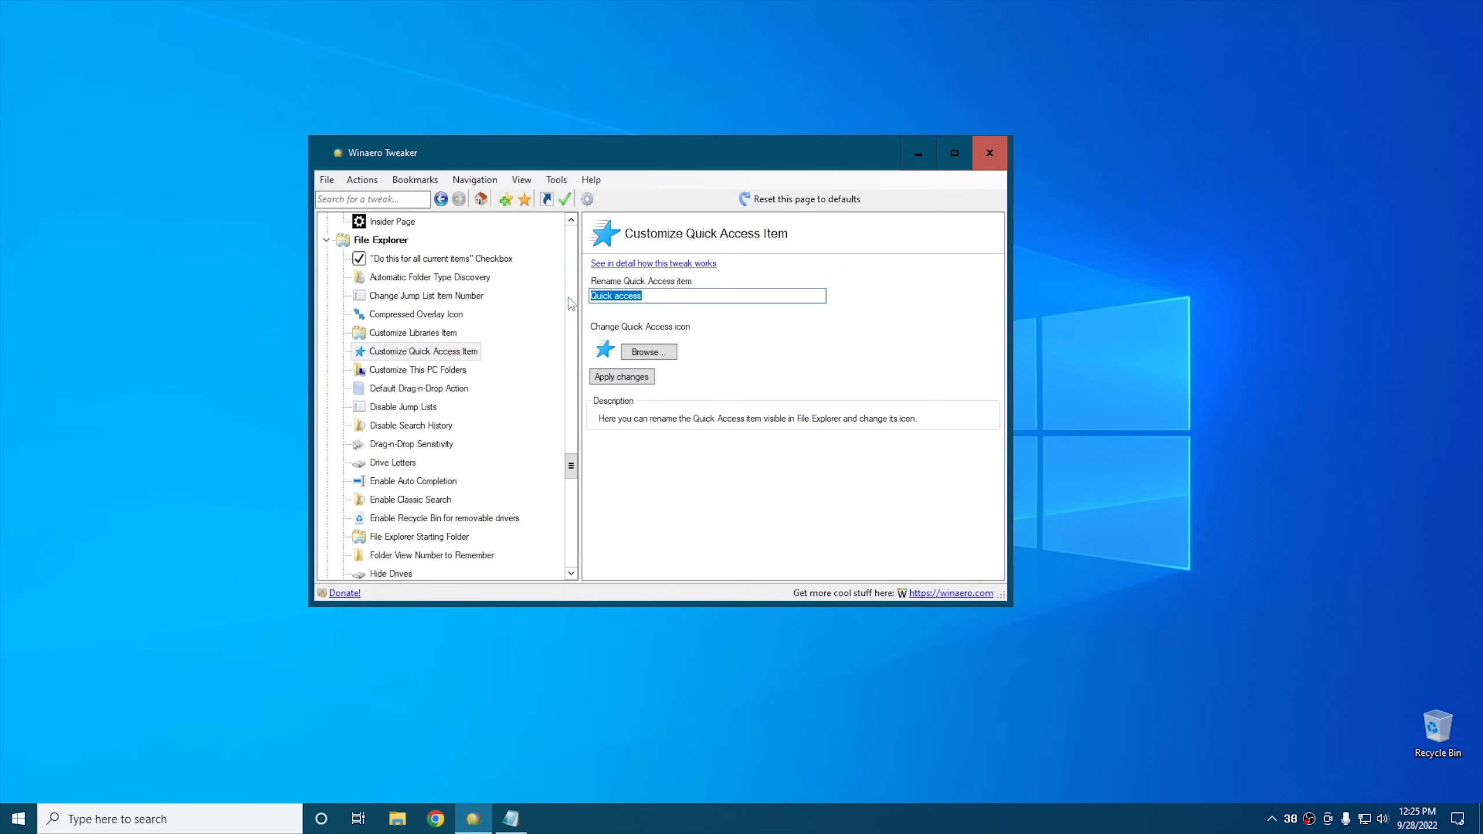
pyautogui.write('Stuff I like')
pyautogui.click(647, 352)
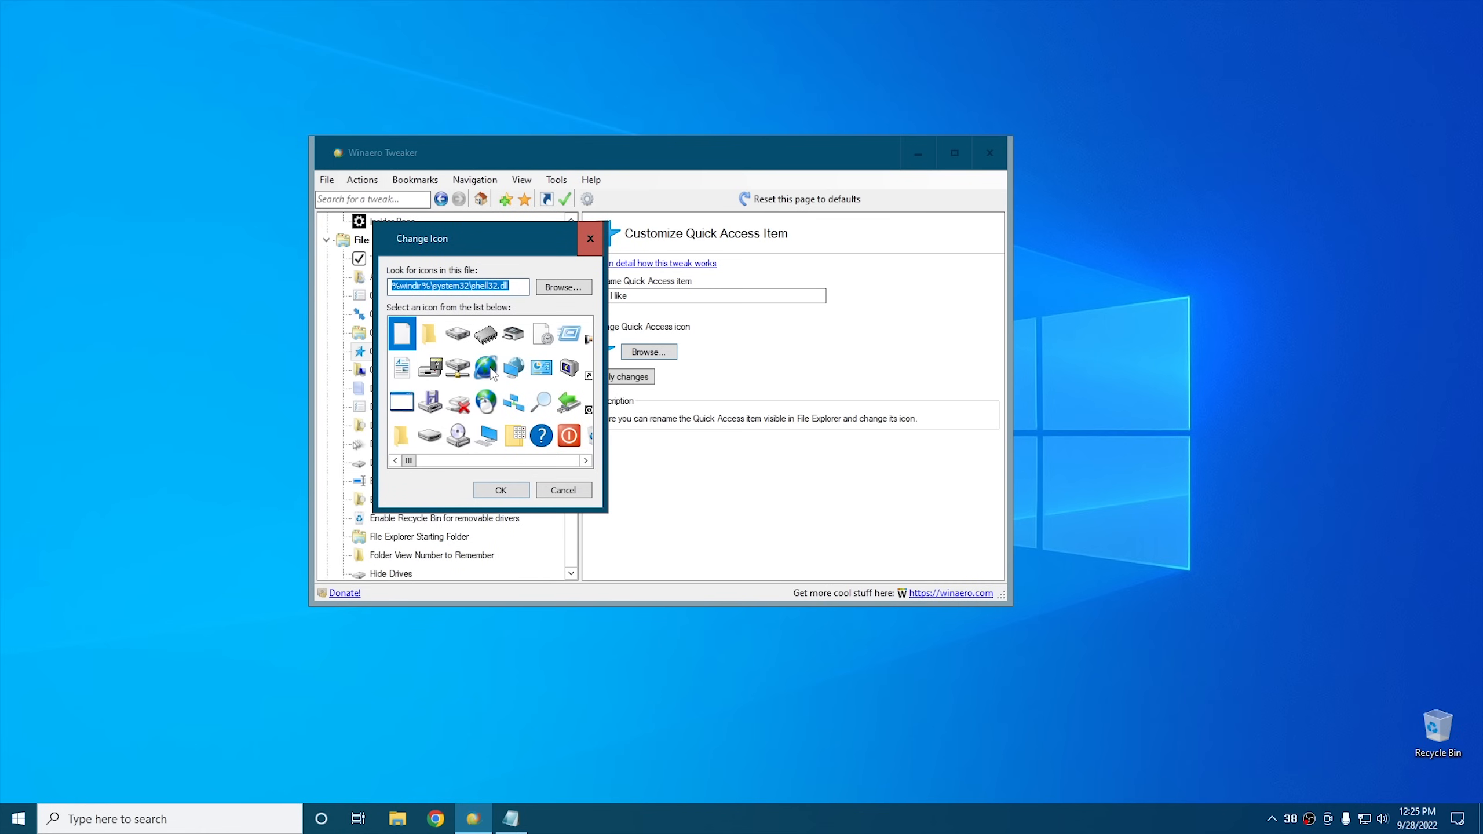
pyautogui.click(492, 343)
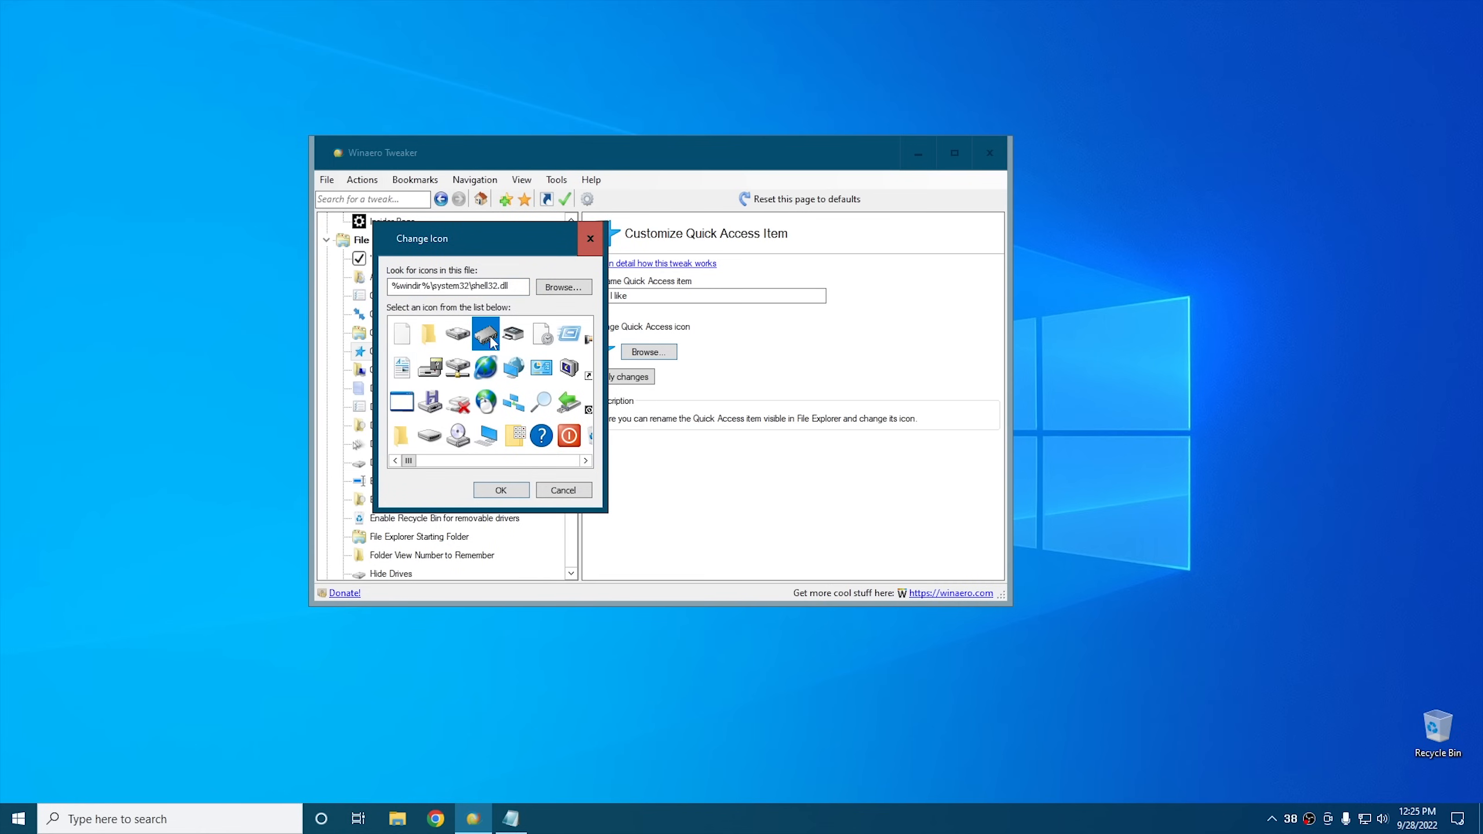
pyautogui.click(503, 491)
pyautogui.click(617, 378)
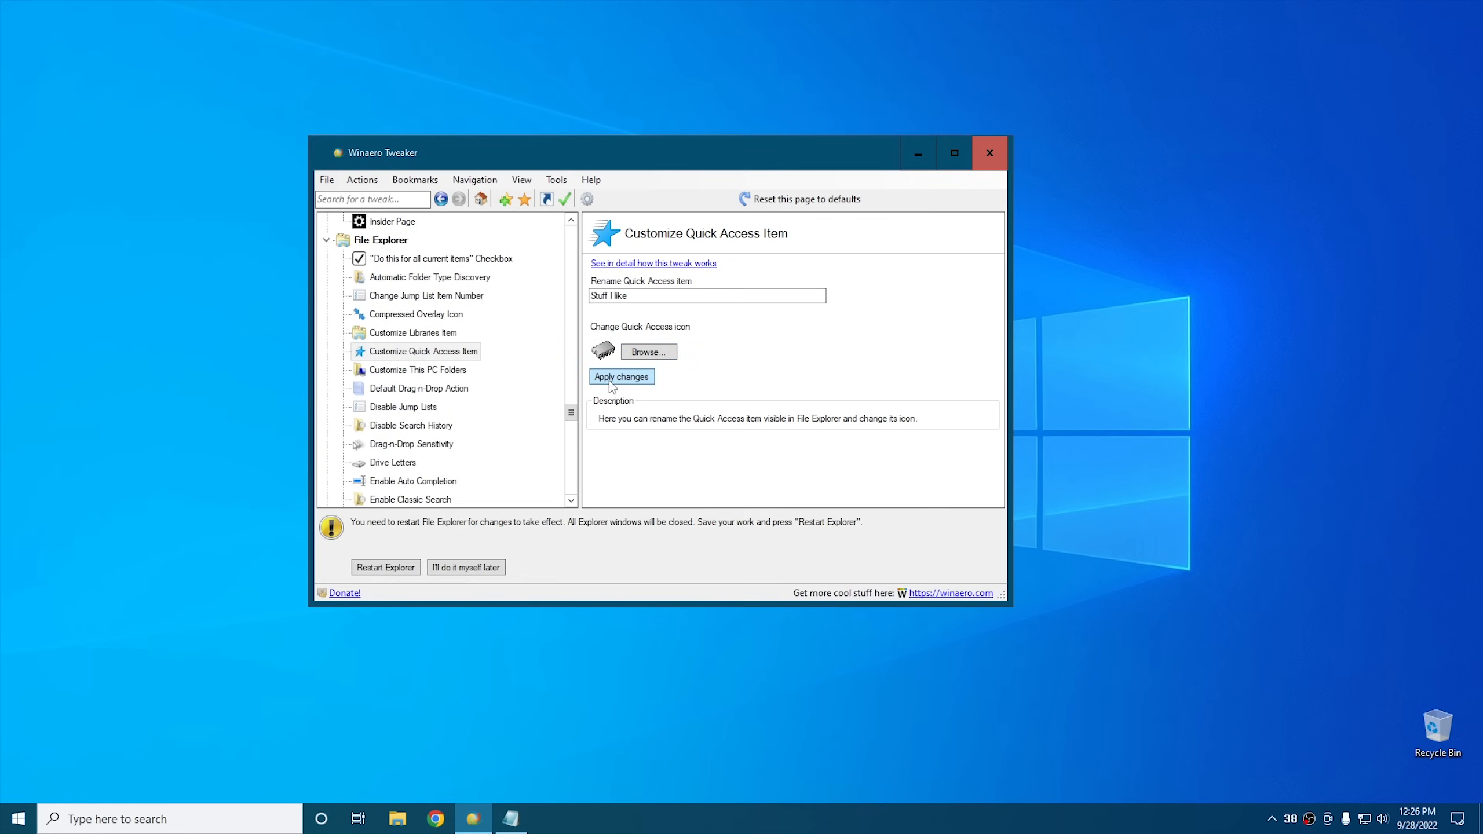
pyautogui.click(390, 569)
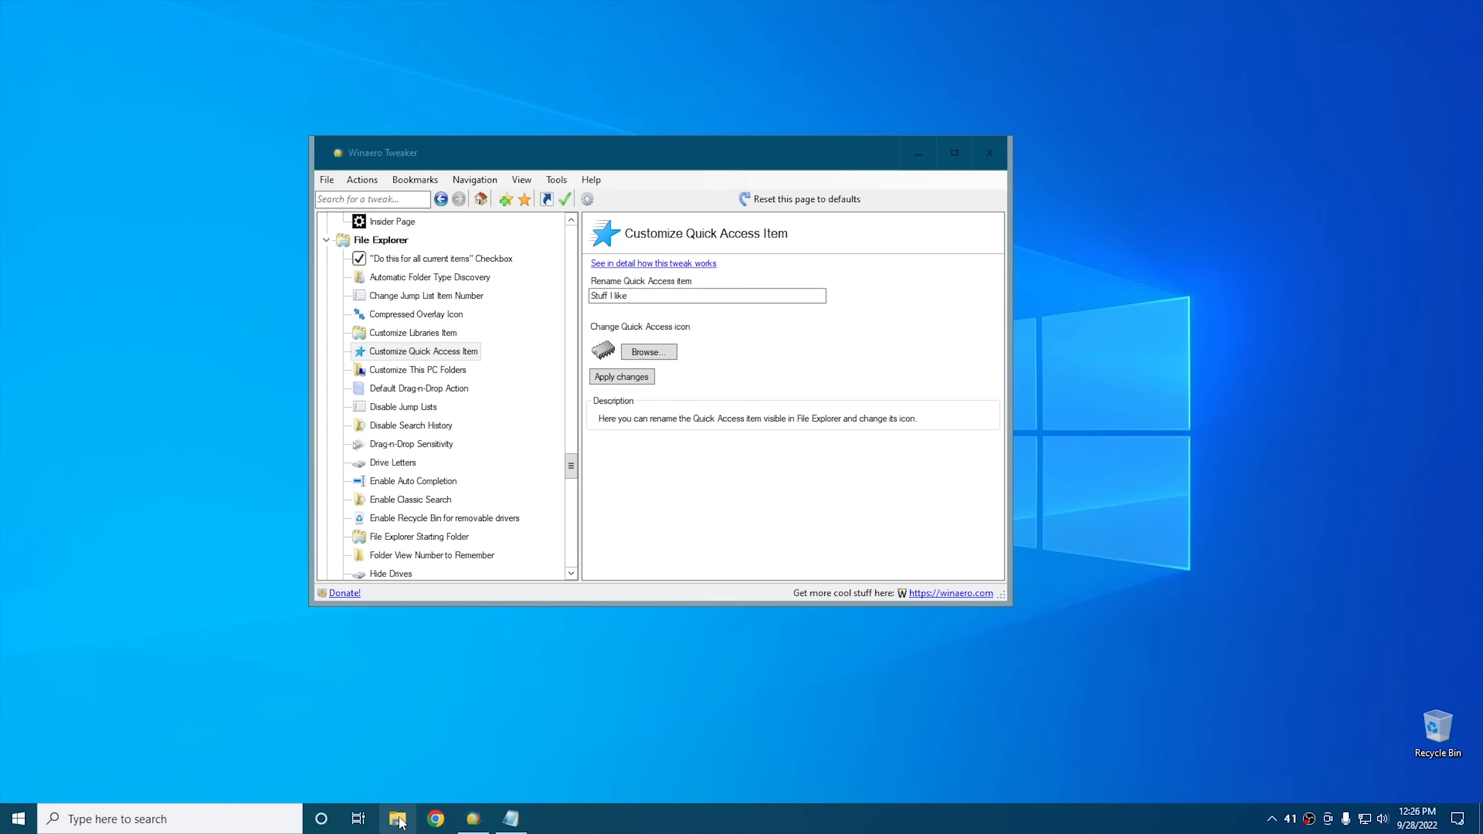
pyautogui.click(398, 819)
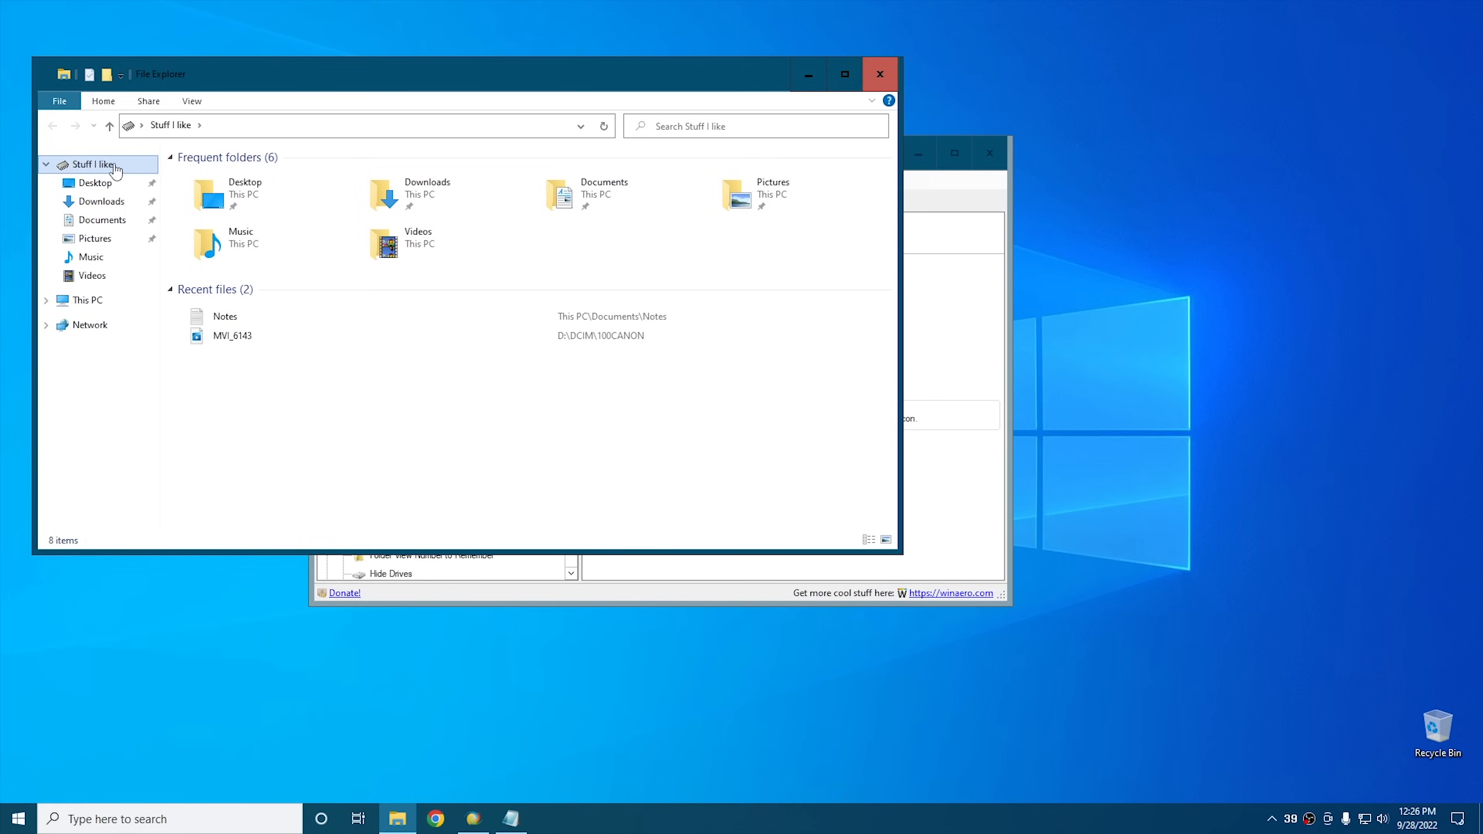
pyautogui.click(875, 88)
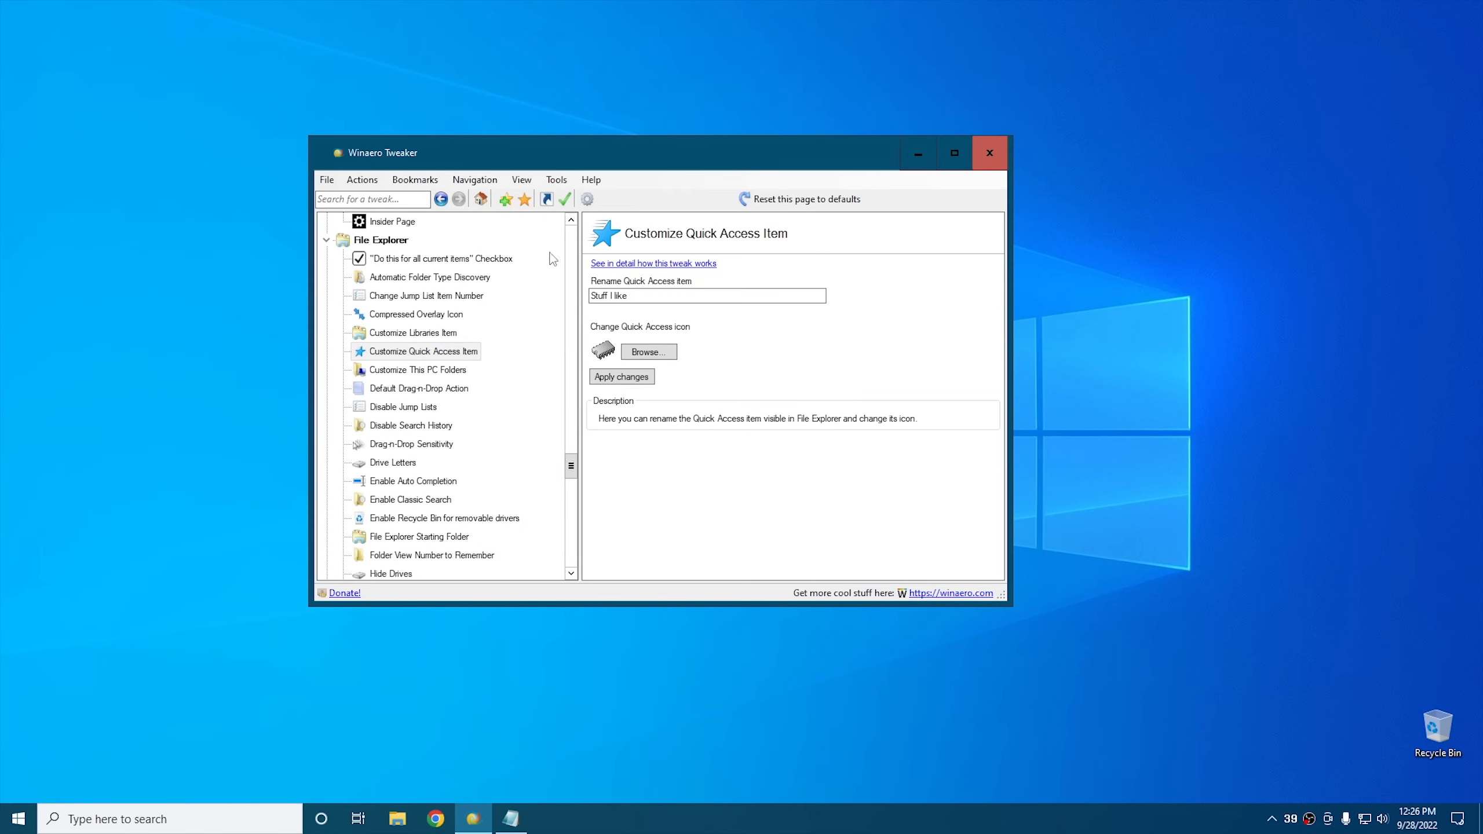
# Examine the folders in Customize This PC Folders and compare them with the entries under This PC in File Explorer.
pyautogui.click(420, 372)
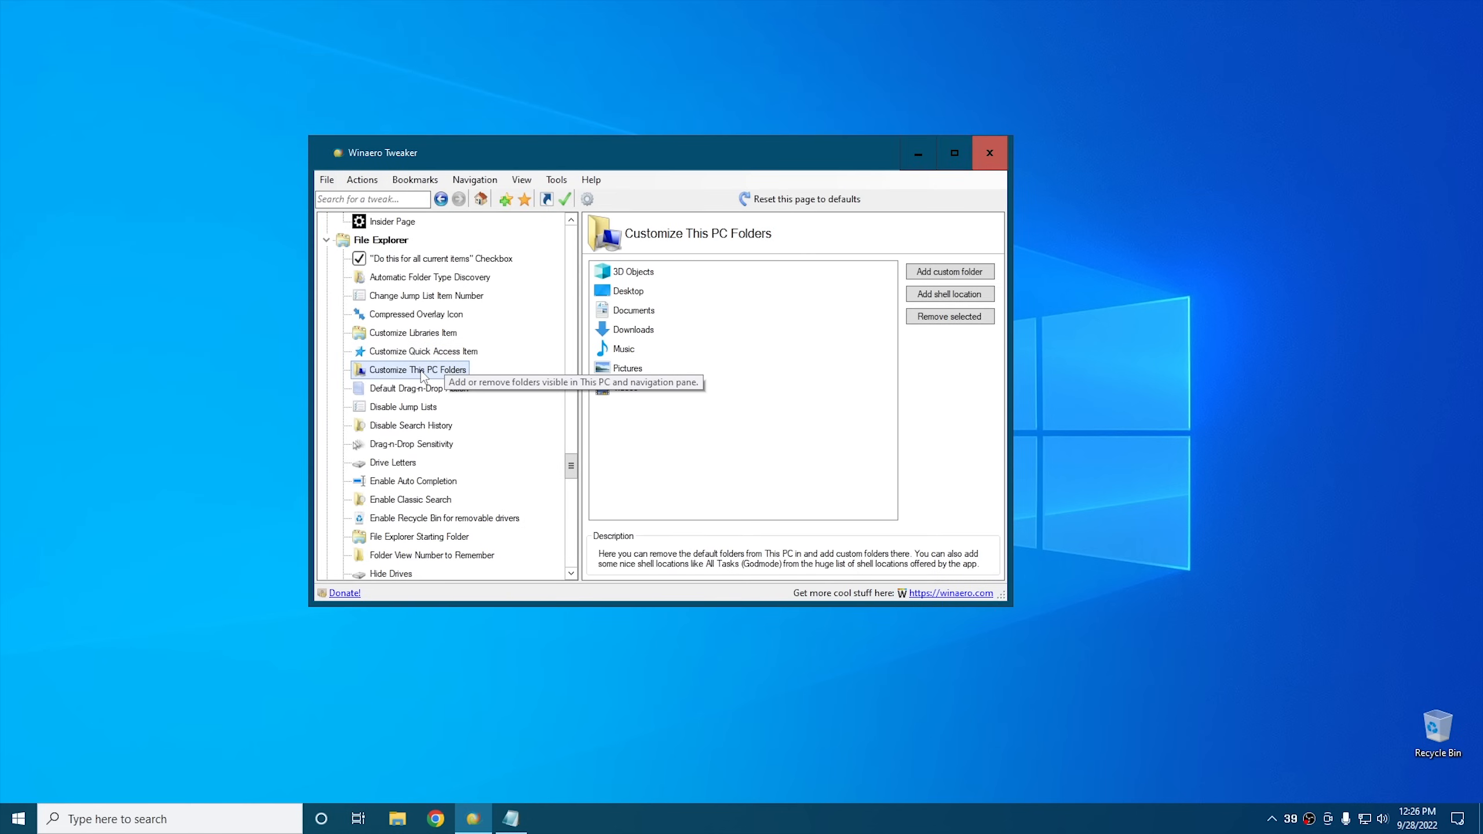
pyautogui.click(634, 369)
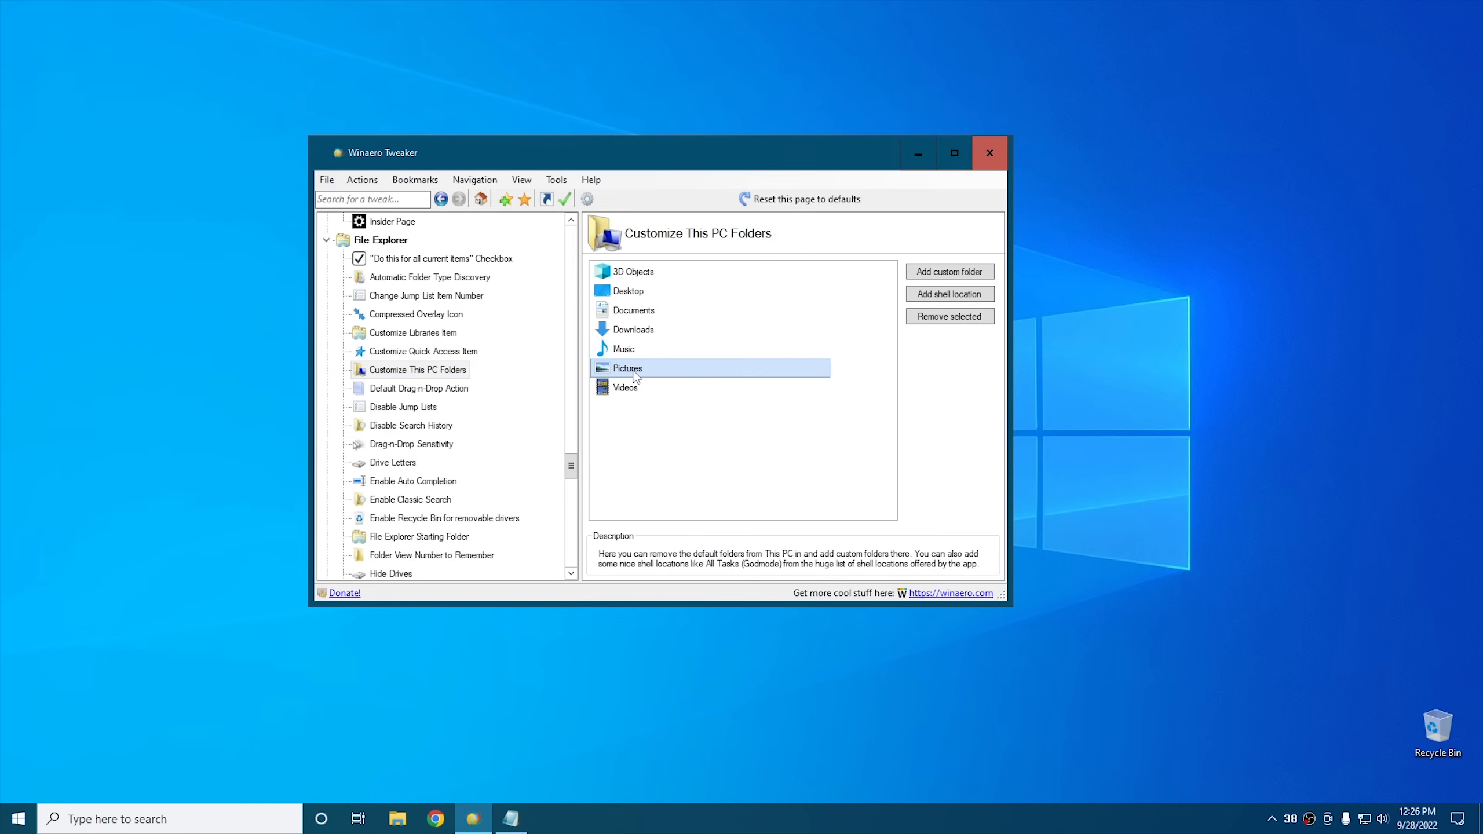
pyautogui.click(632, 292)
pyautogui.click(627, 364)
pyautogui.click(626, 352)
pyautogui.click(637, 331)
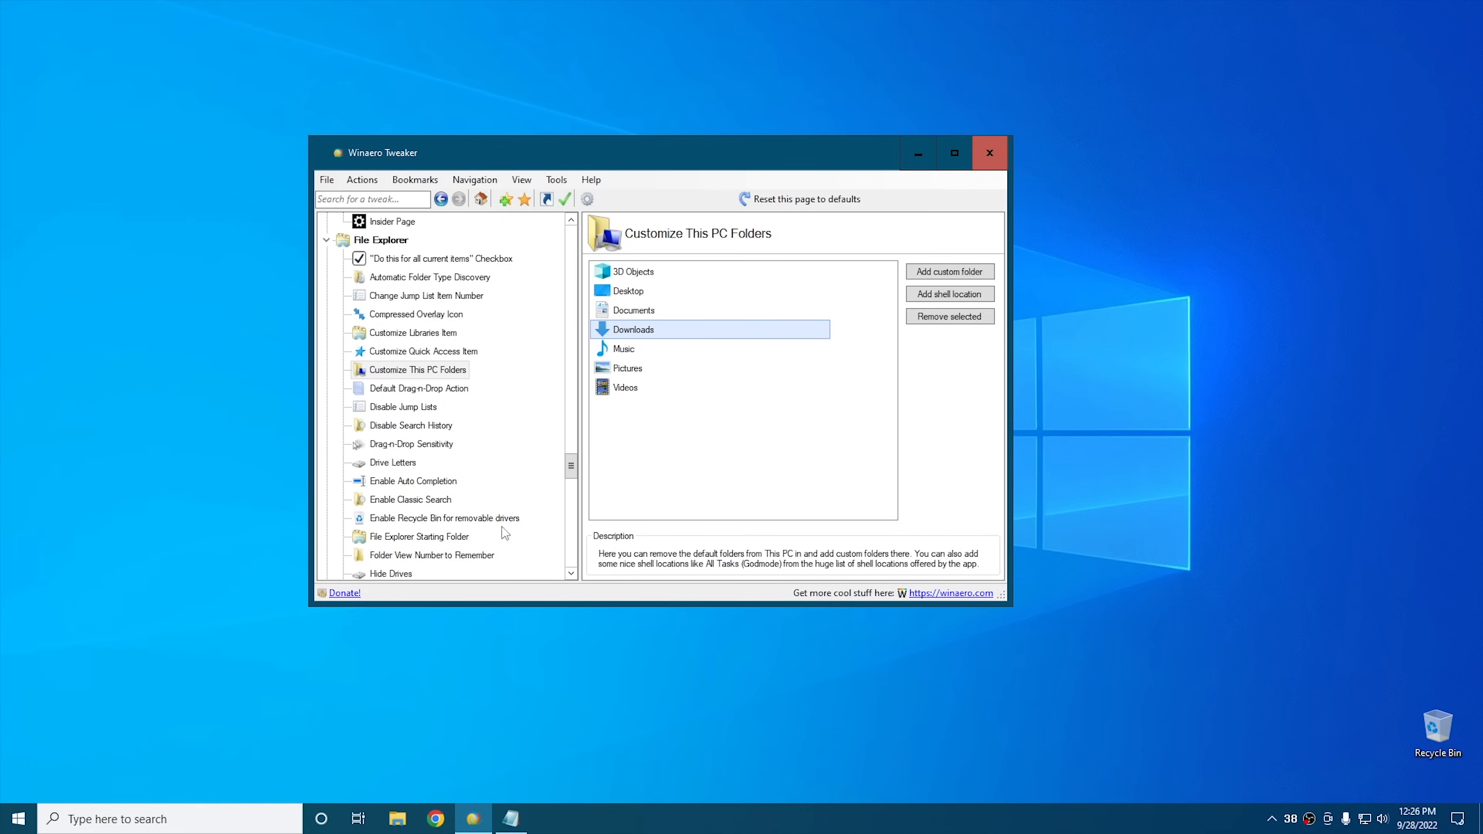
pyautogui.click(396, 818)
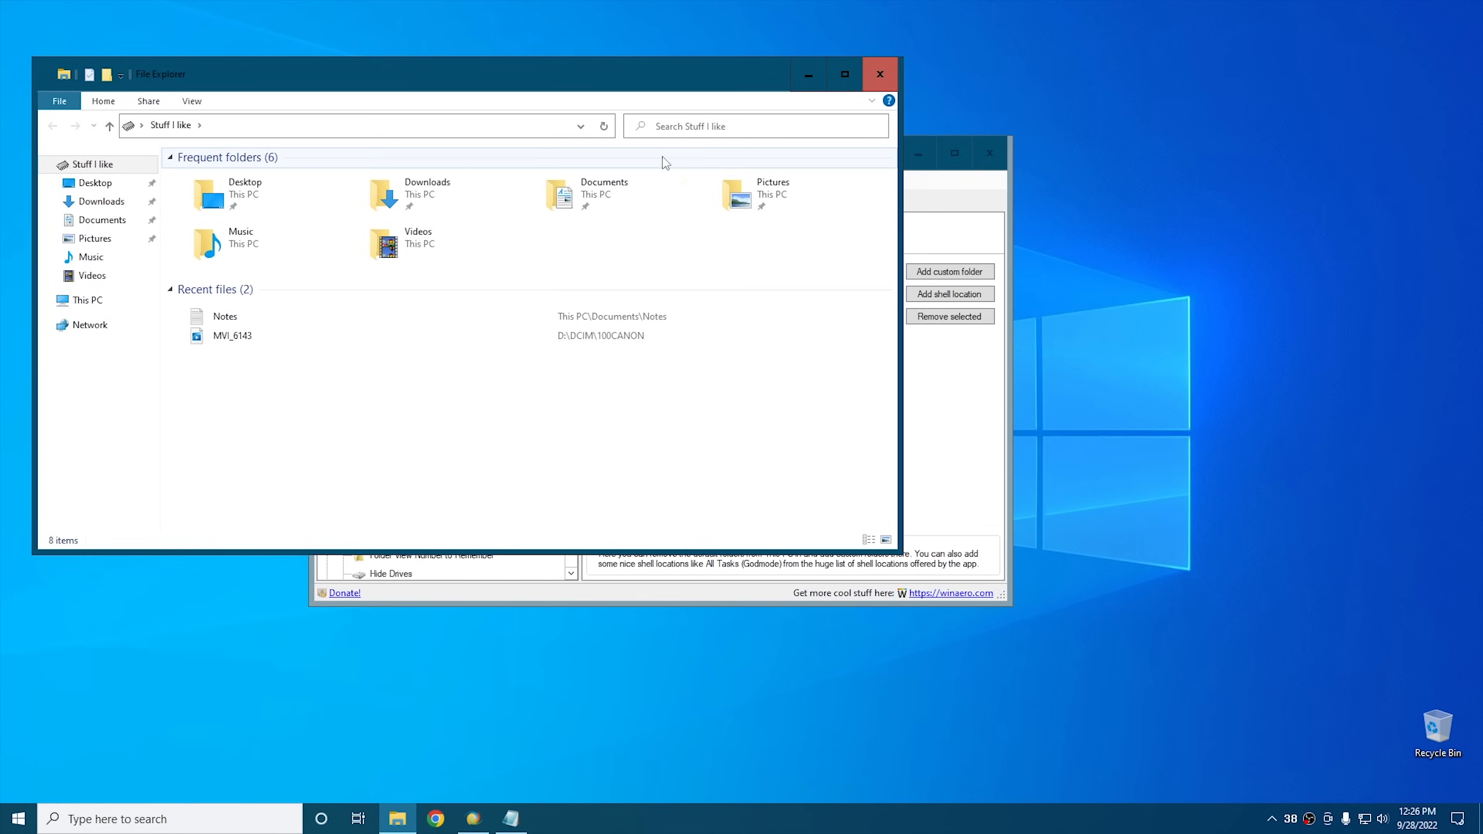
pyautogui.click(47, 300)
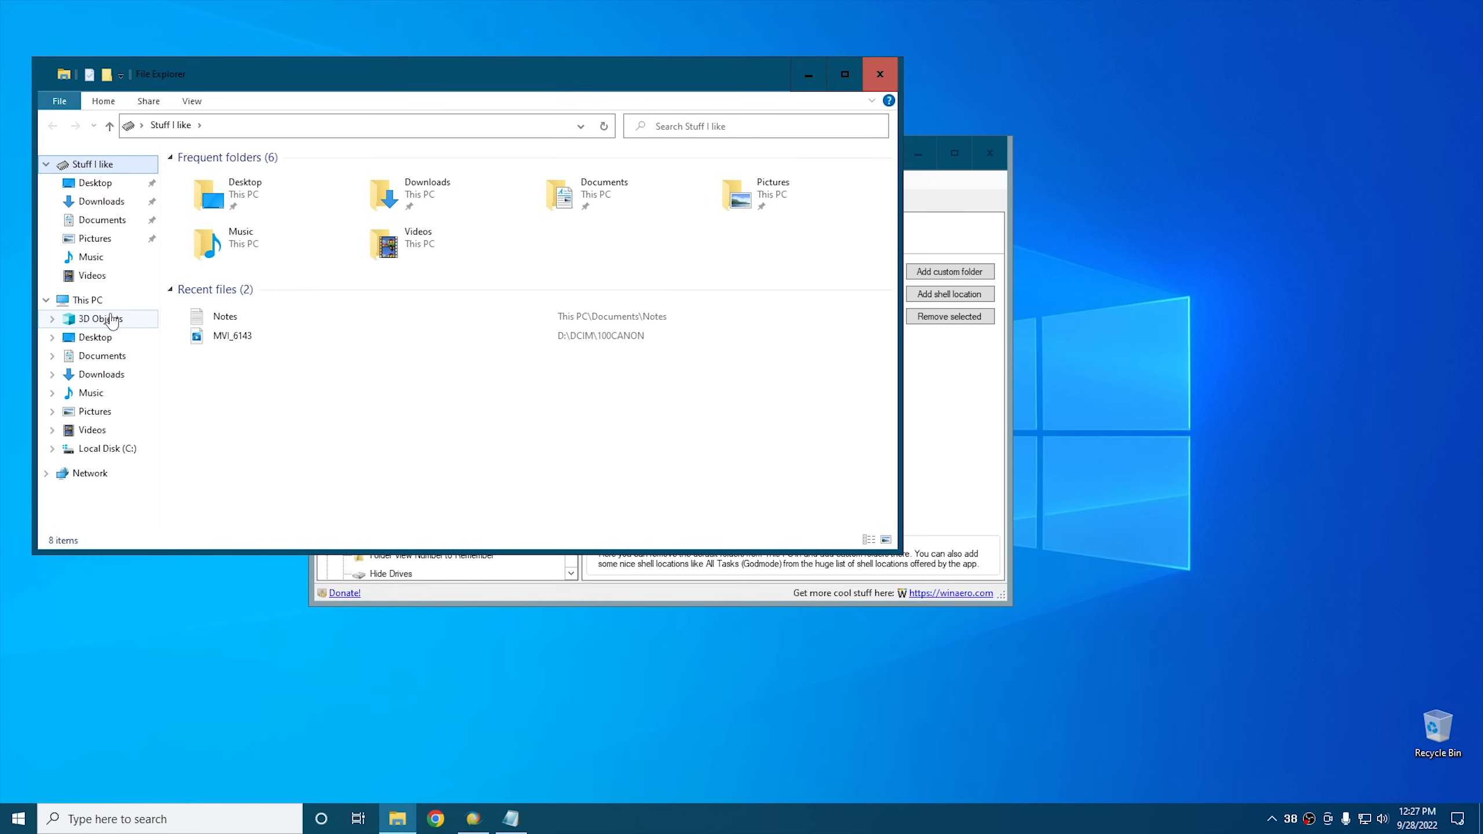
pyautogui.click(881, 72)
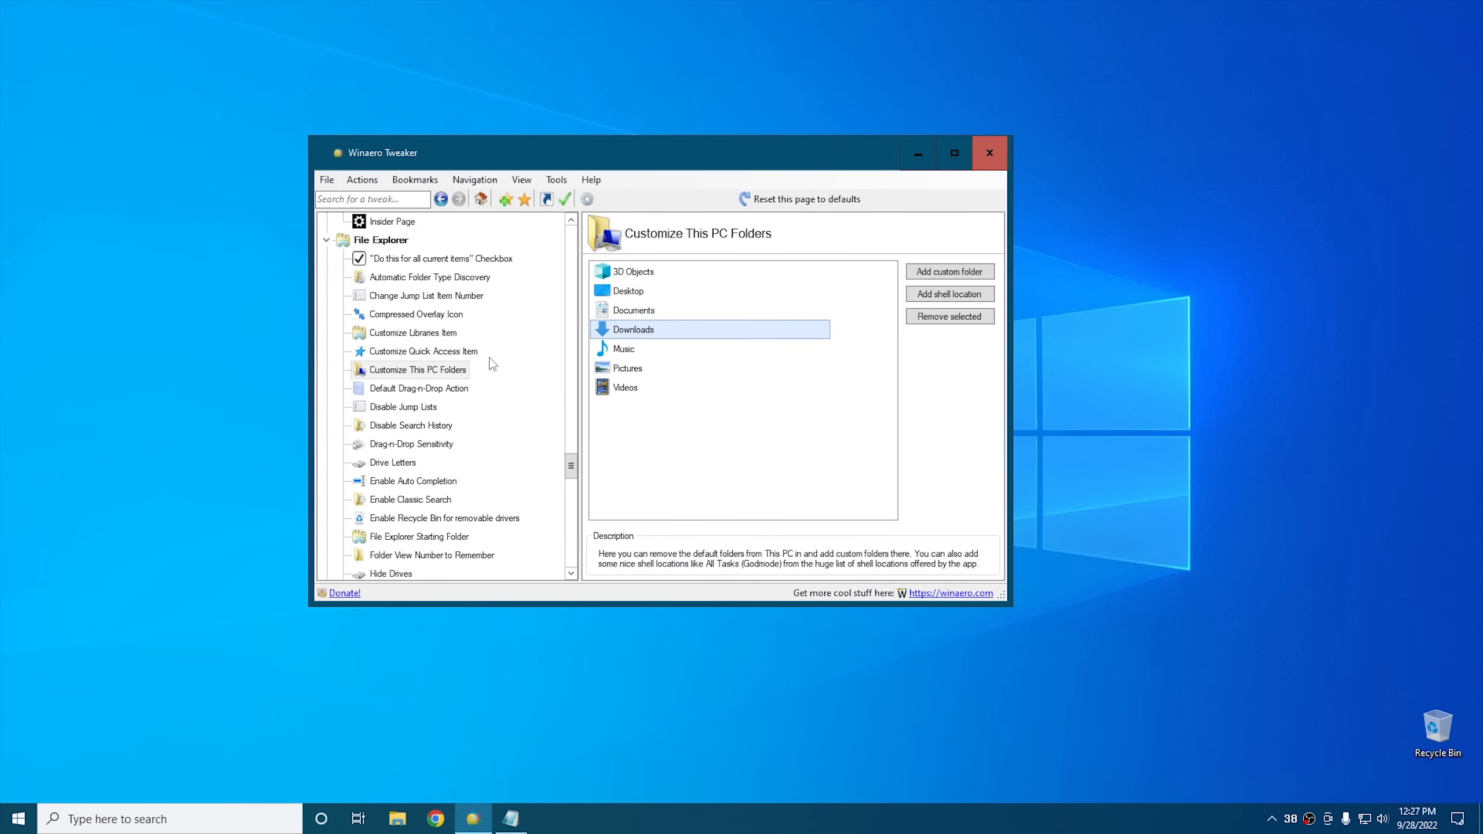
# Set the default drag-n-drop action in Explorer to Move item.
pyautogui.click(417, 390)
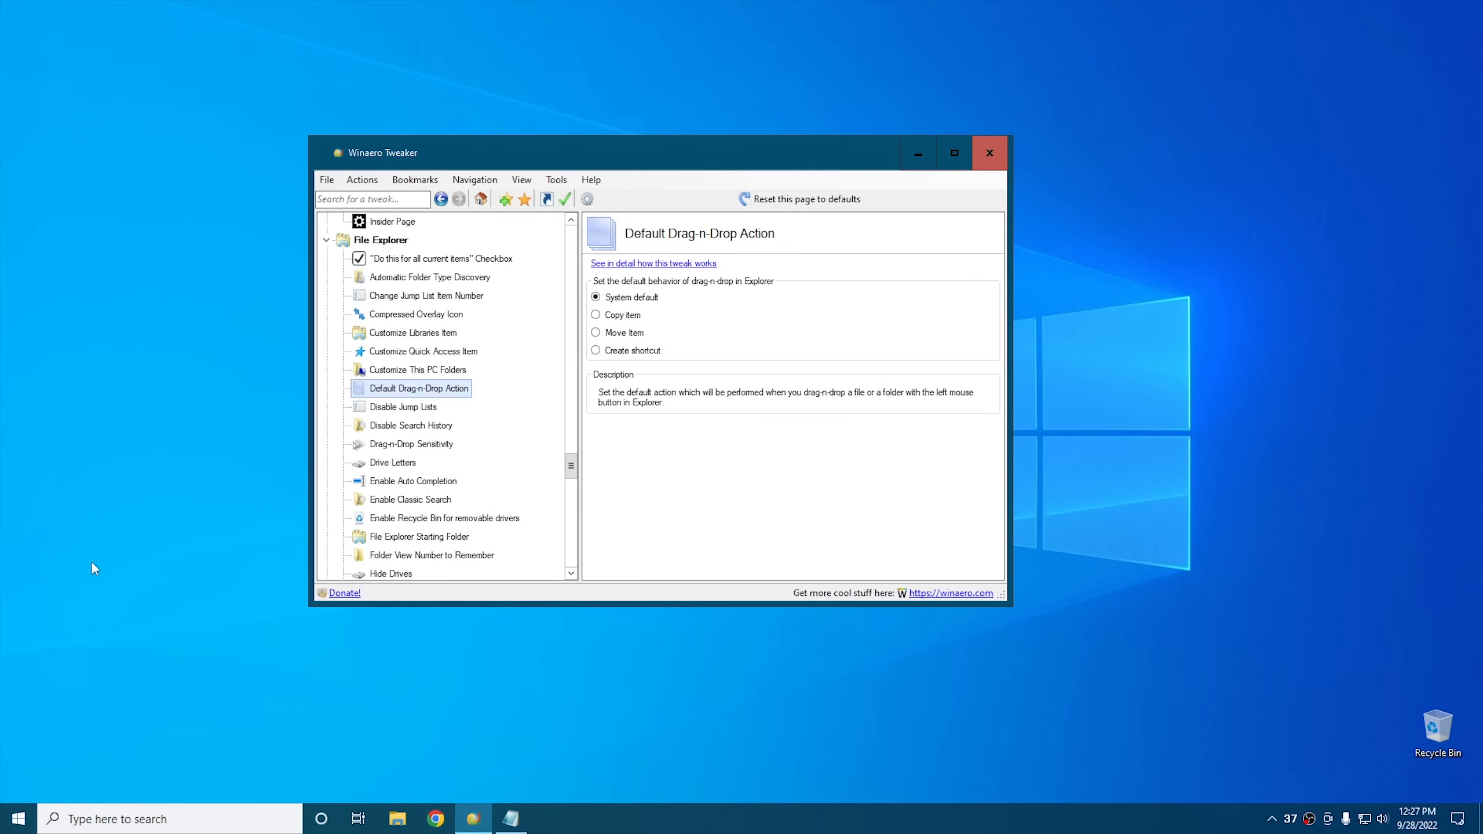
pyautogui.moveTo(91, 563); pyautogui.dragTo(120, 607)
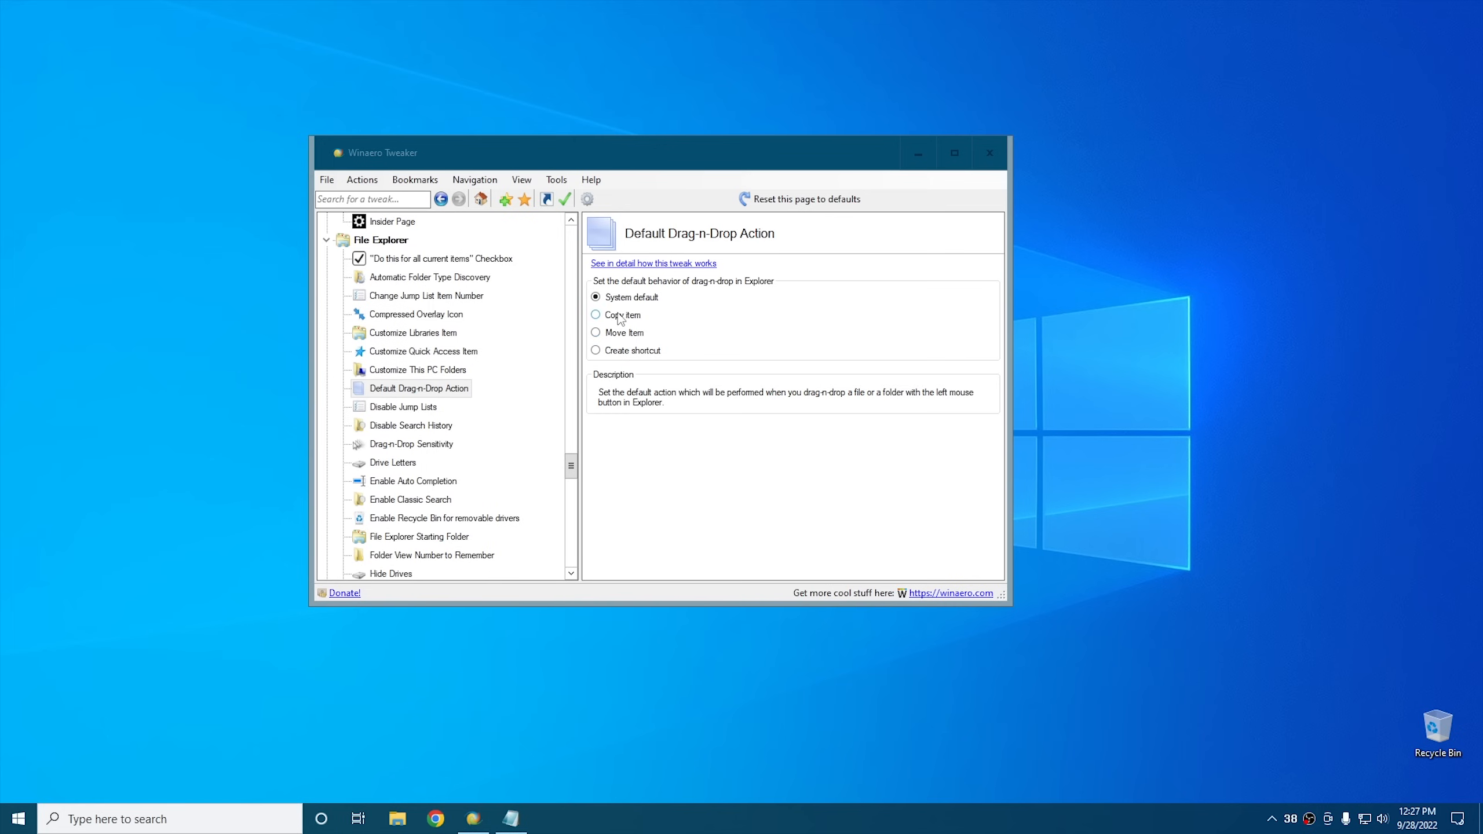
pyautogui.click(617, 337)
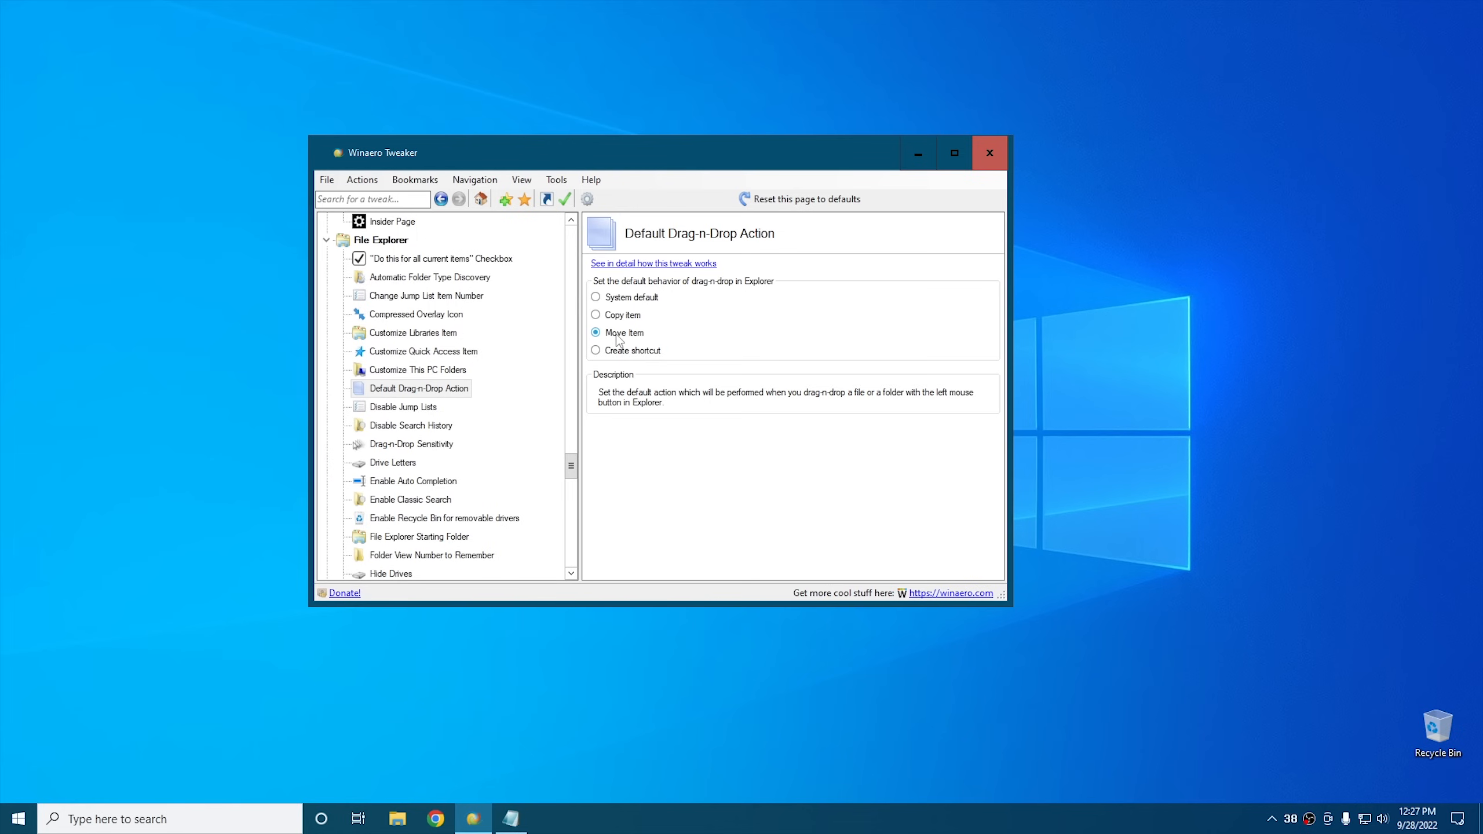
# Try Copy item and Create shortcut as the default drag-n-drop action, and restore it to System default.
pyautogui.click(622, 320)
pyautogui.click(621, 357)
pyautogui.click(624, 299)
# View the File Explorer Starting Folder tweak and check which location a new File Explorer window opens to.
pyautogui.scroll(-3, 478, 444)
pyautogui.click(420, 369)
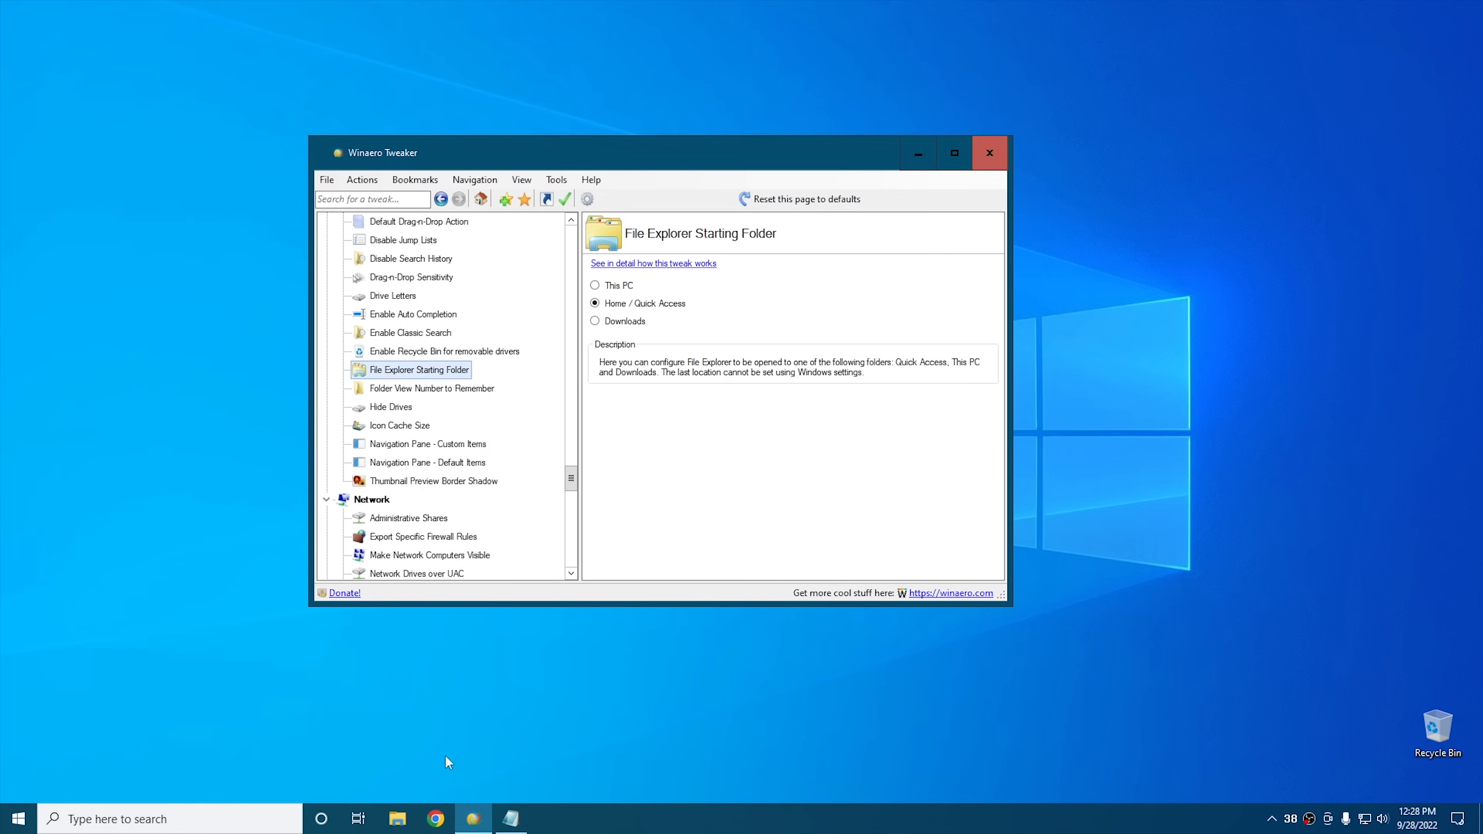
pyautogui.click(397, 818)
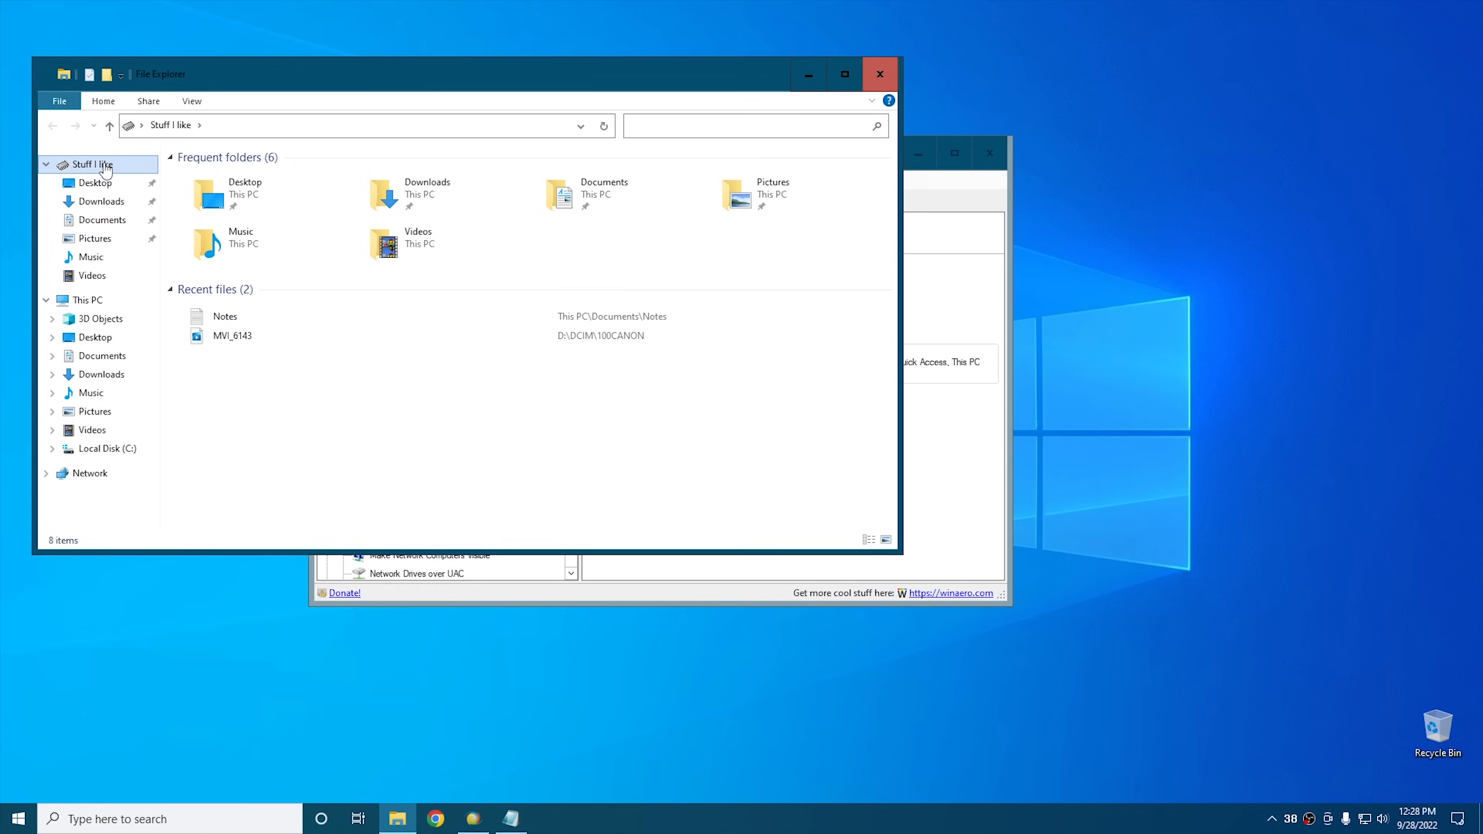
pyautogui.click(879, 73)
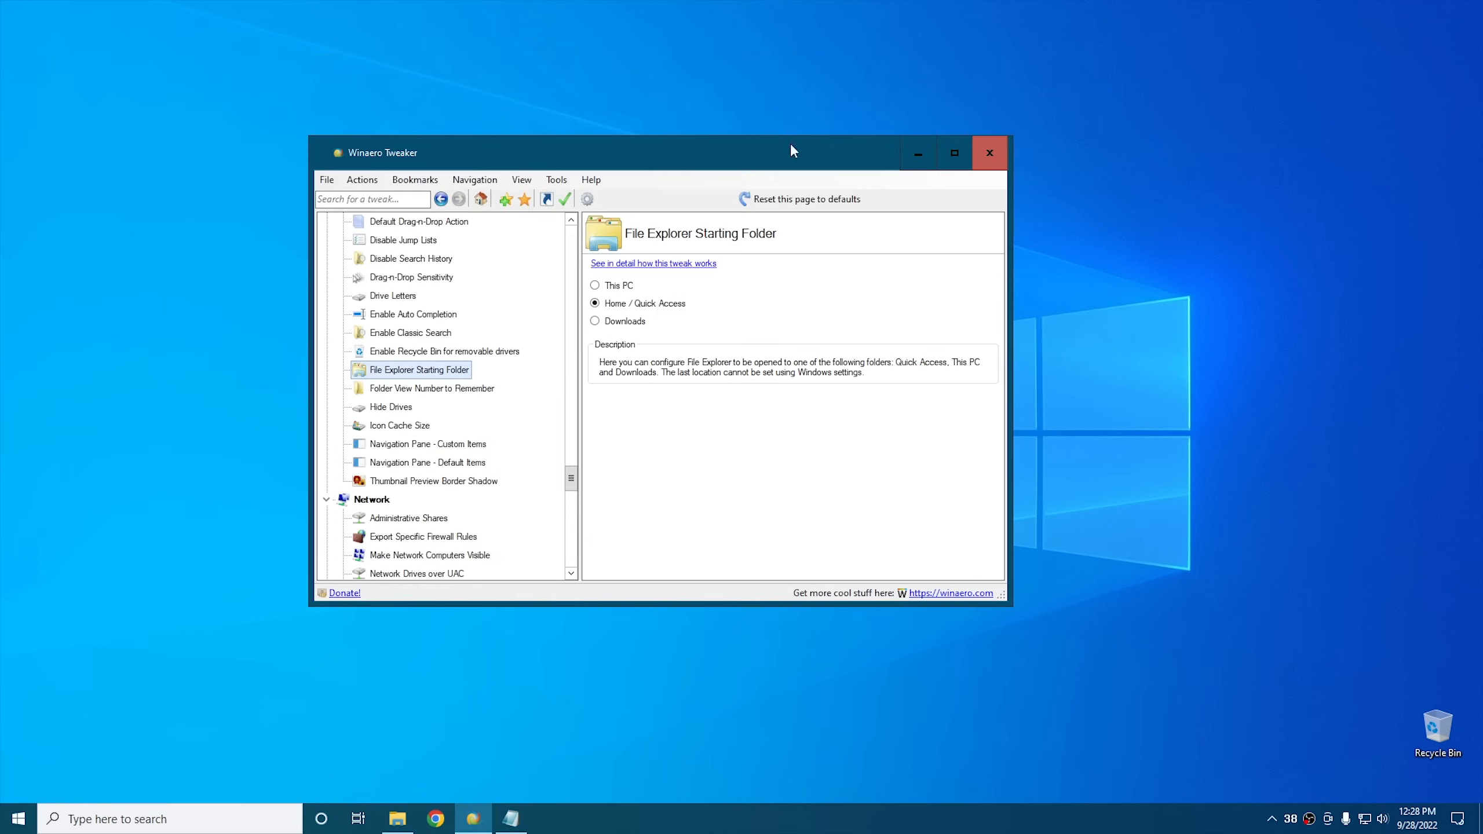
# Try This PC and Downloads as the File Explorer starting folder, checking each in a new window, and keep This PC.
pyautogui.click(610, 288)
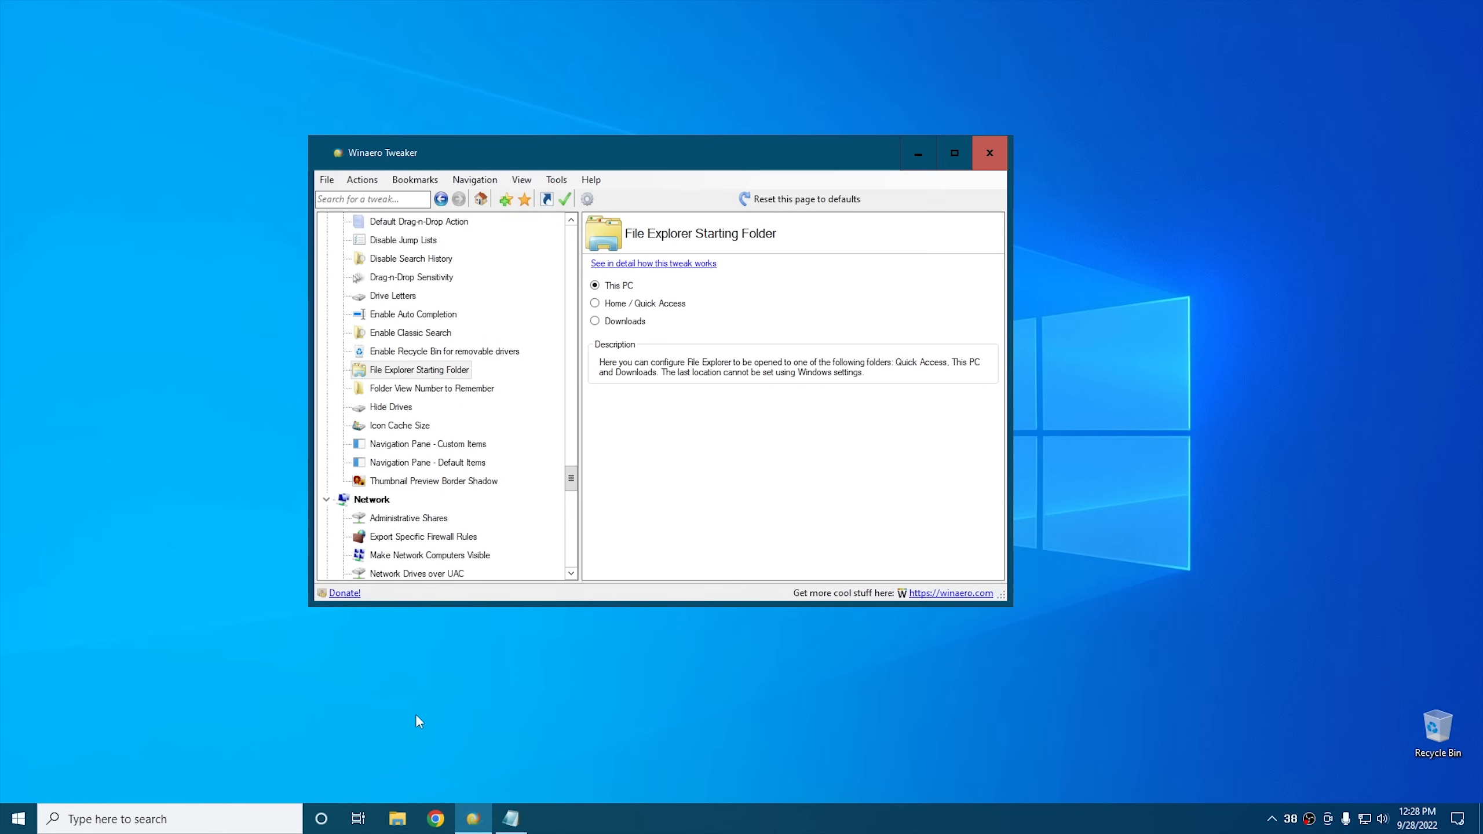
pyautogui.click(397, 820)
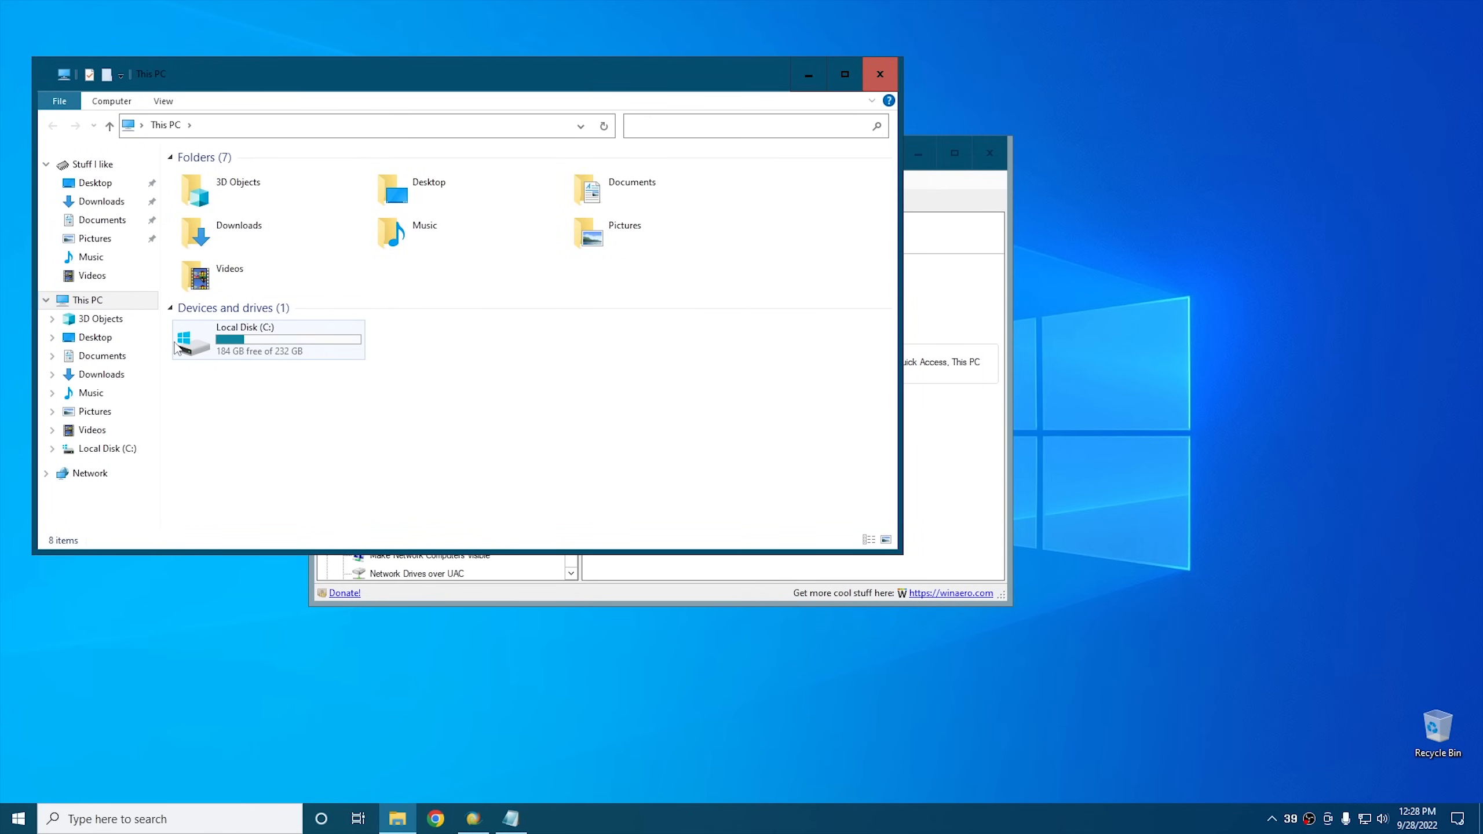
pyautogui.click(883, 70)
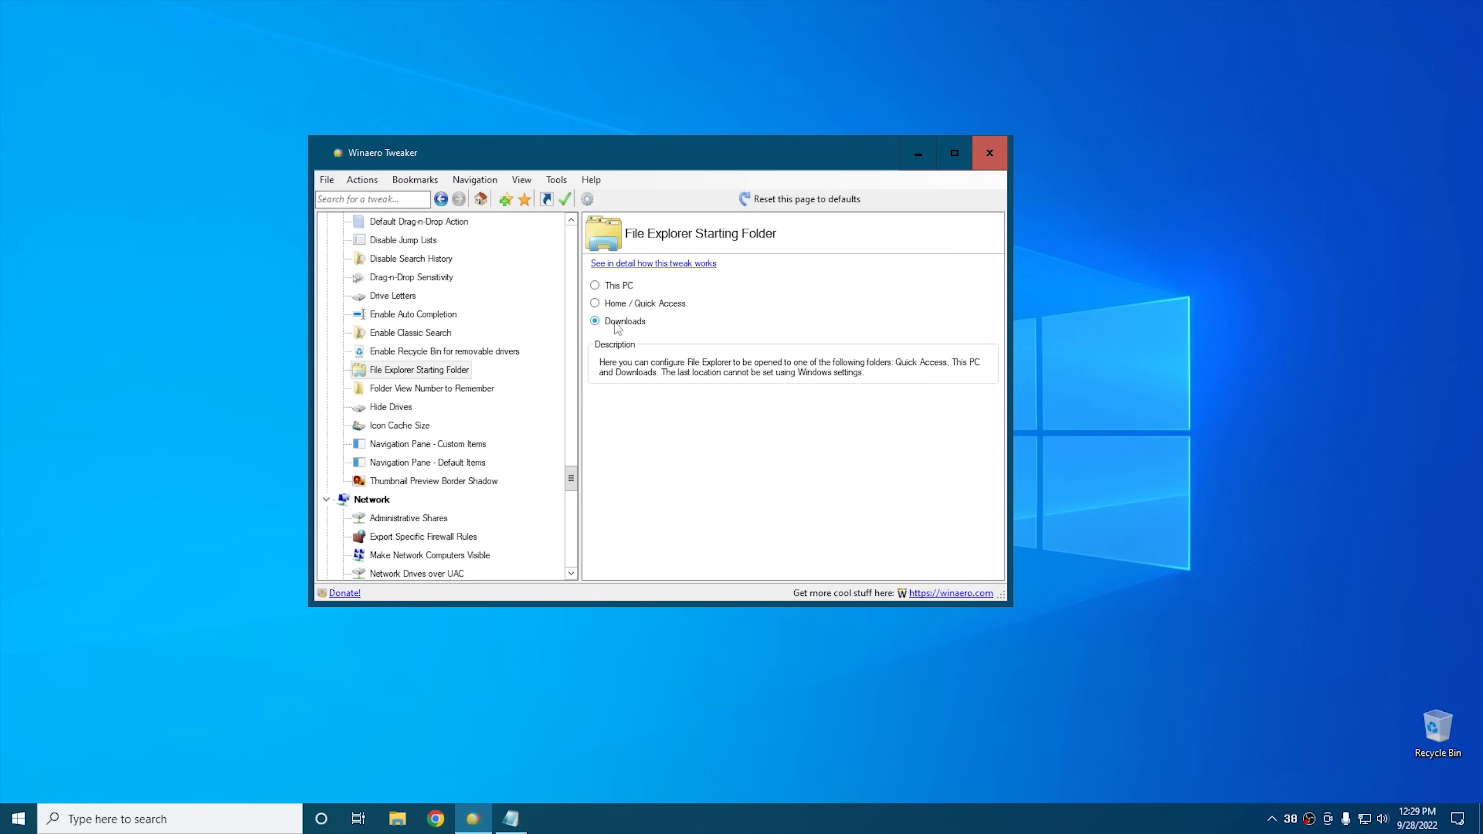
pyautogui.click(398, 819)
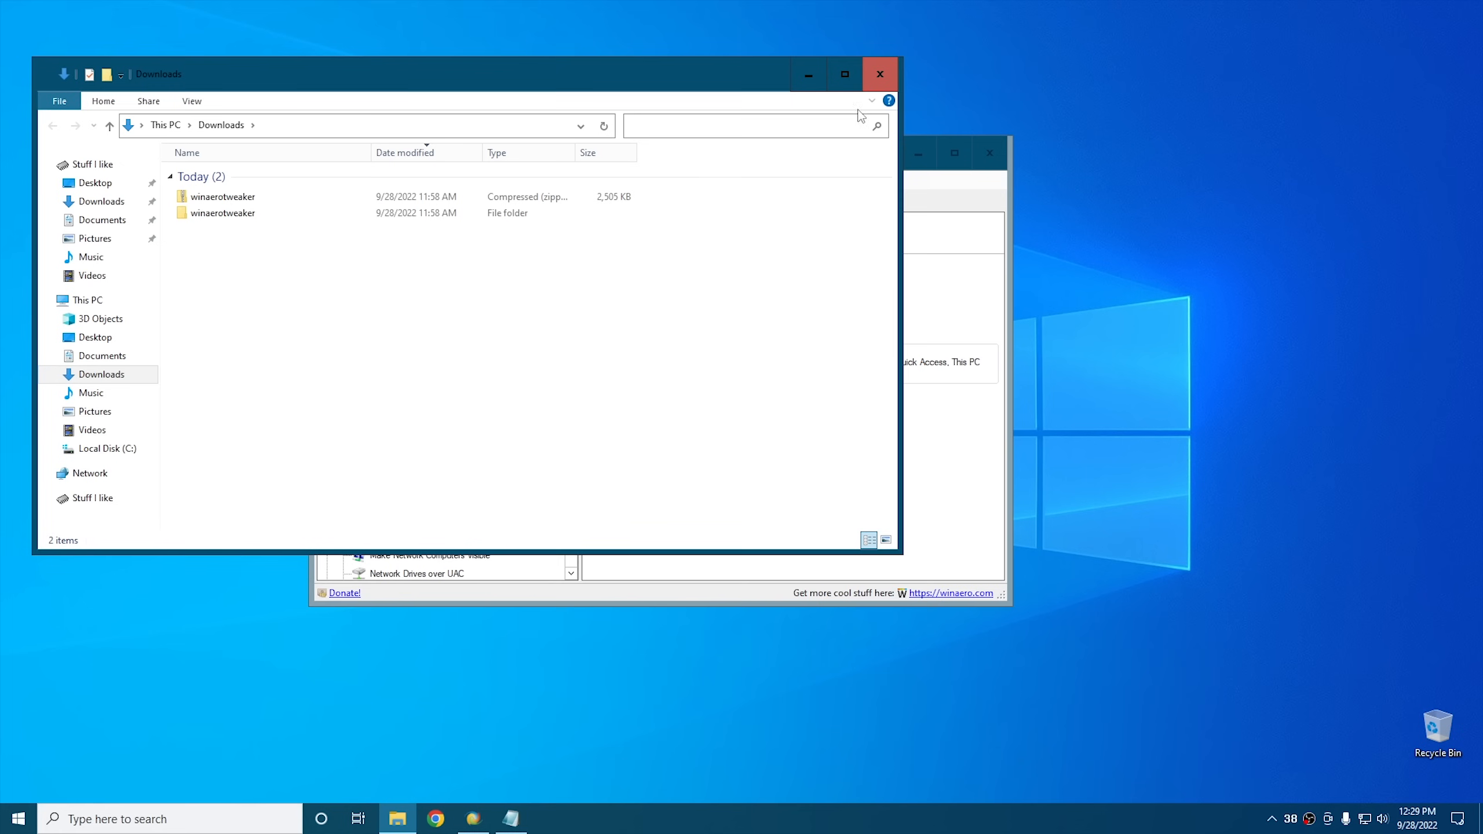
pyautogui.click(878, 76)
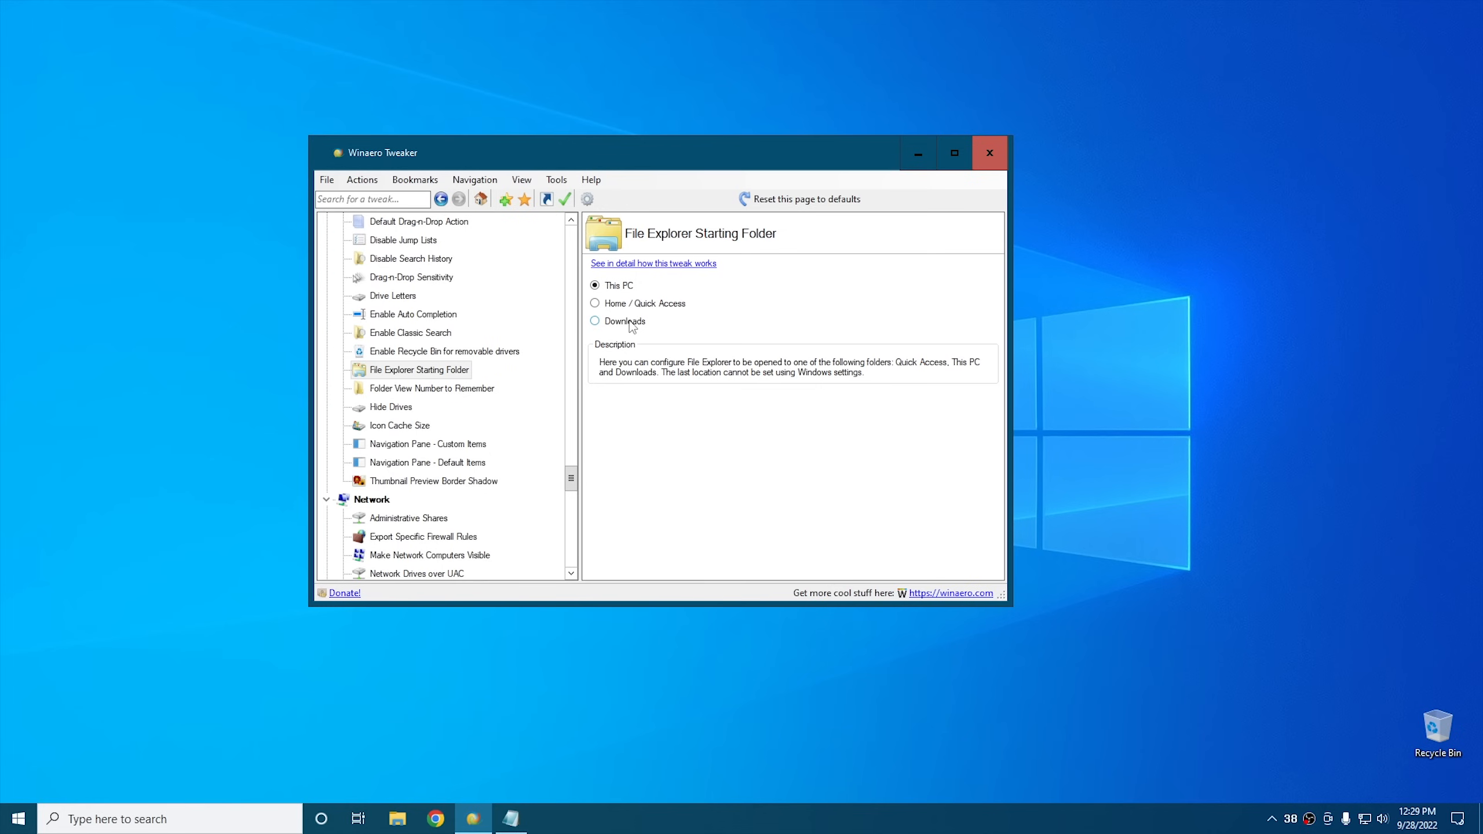
# Hide drive C with the Hide Drives tweak, restart Explorer and check the drives under This PC.
pyautogui.click(387, 409)
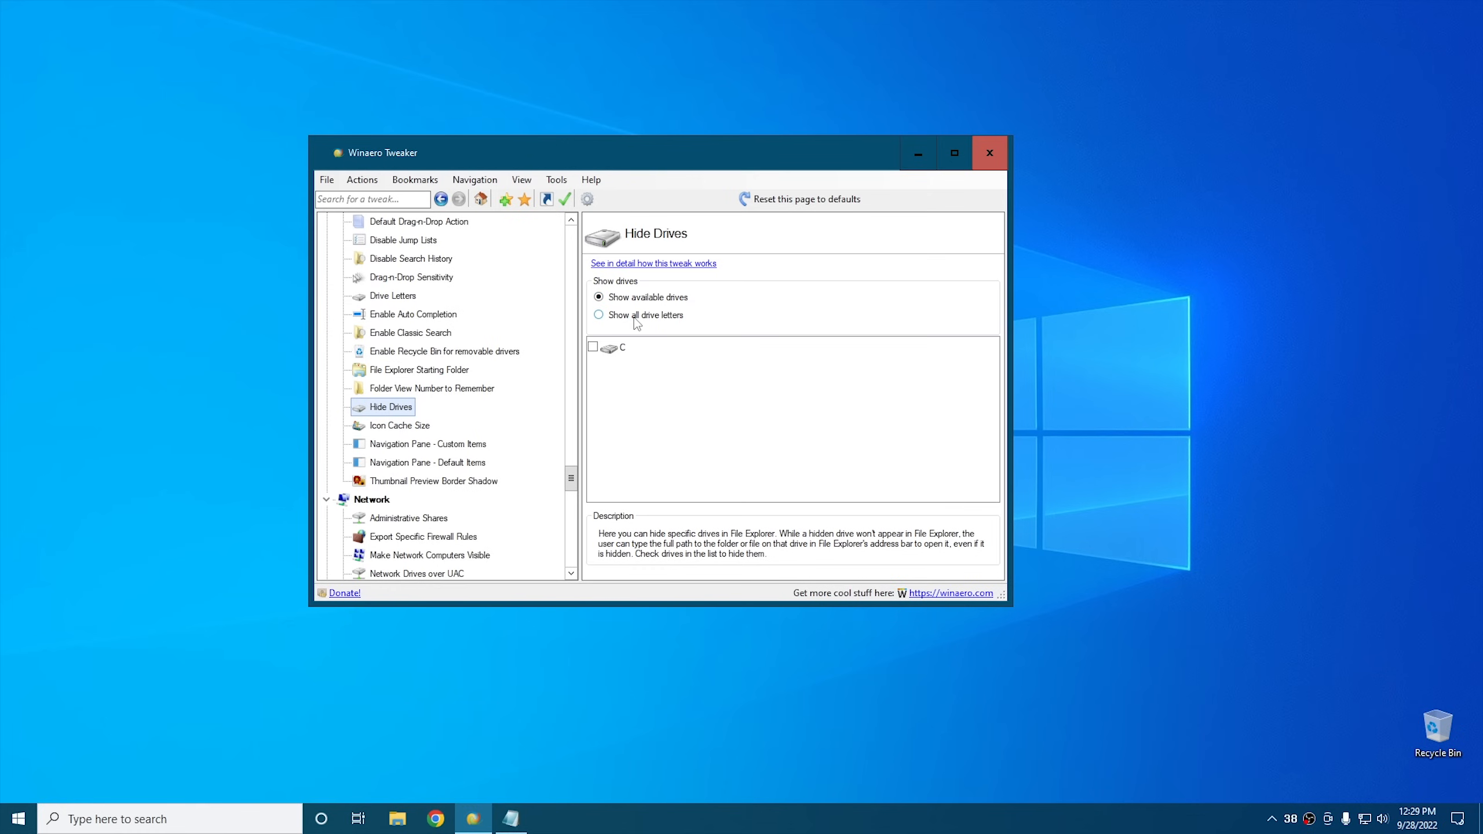
pyautogui.click(593, 347)
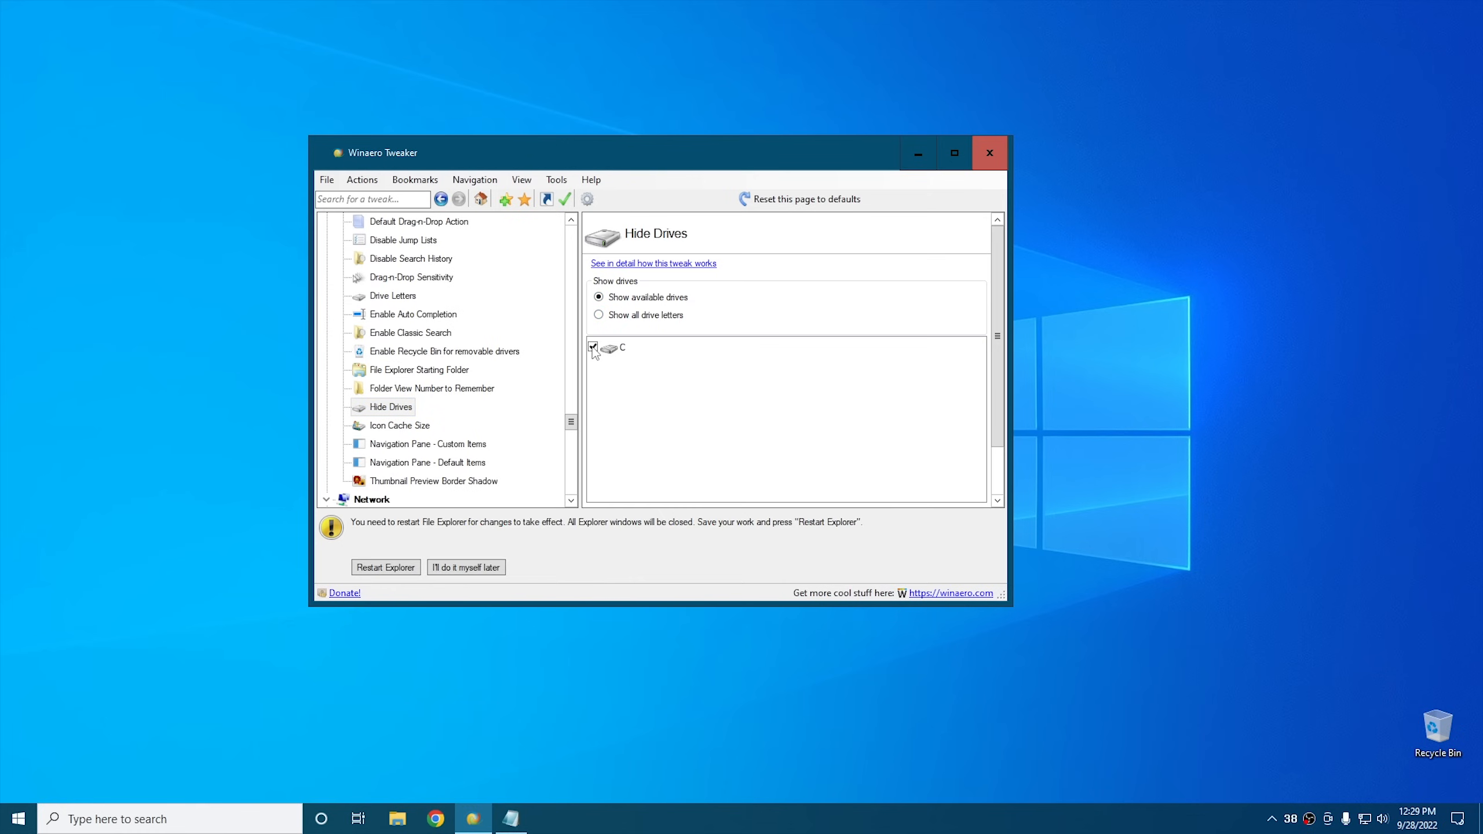
pyautogui.click(397, 568)
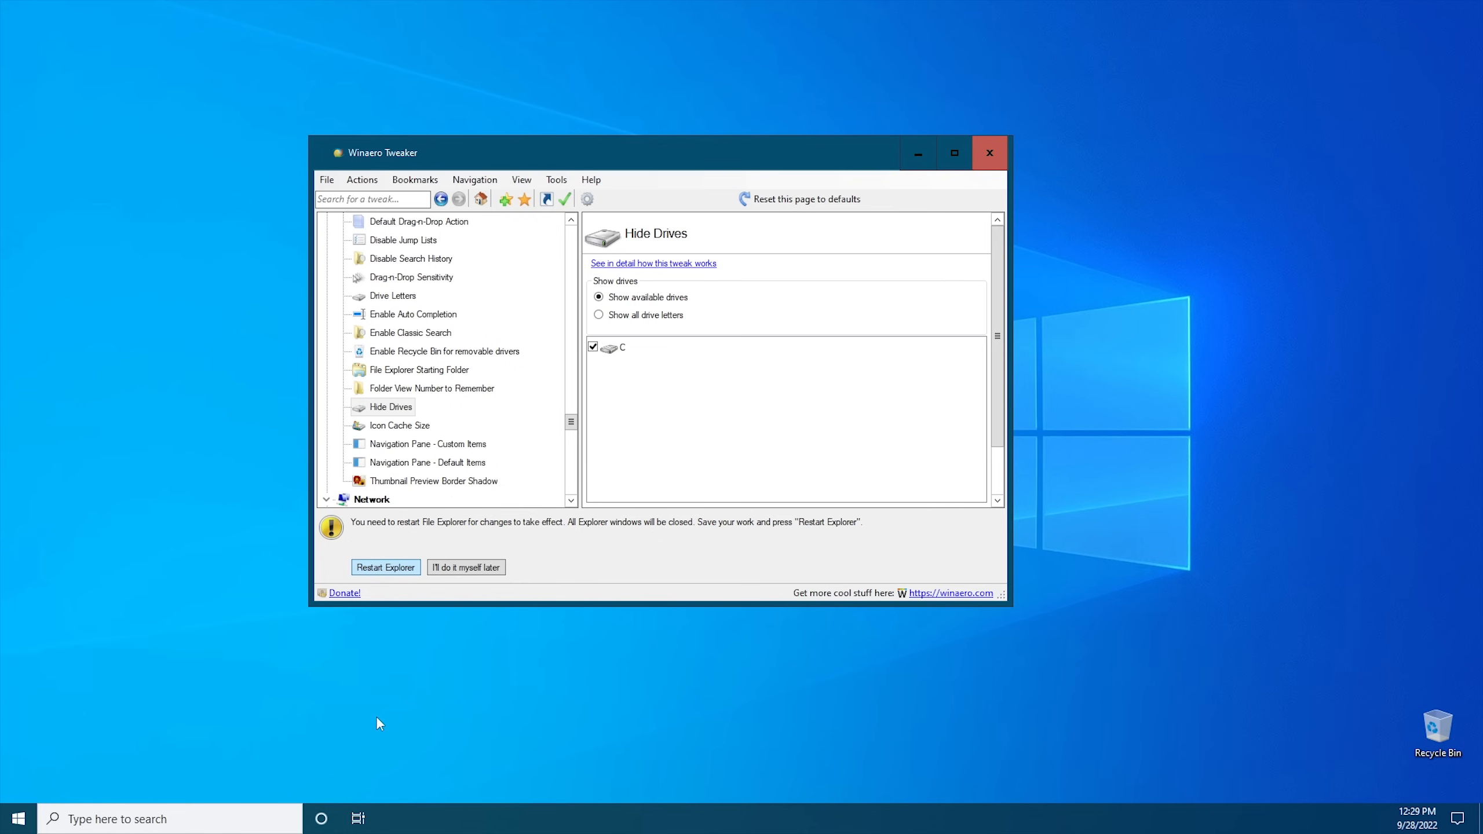
pyautogui.click(396, 818)
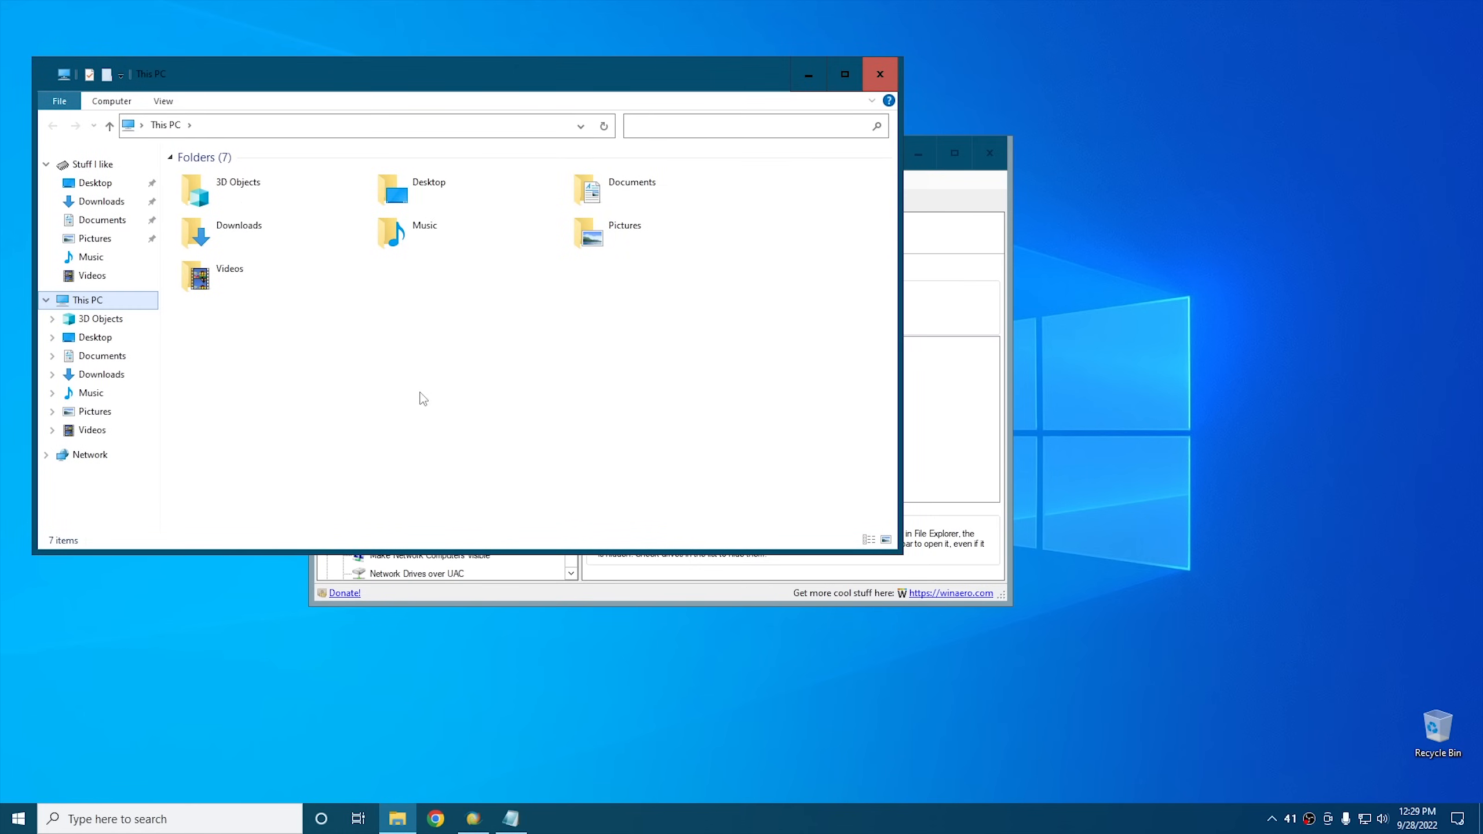
pyautogui.click(880, 74)
# Unhide drive C in the Hide Drives tweak and restart Explorer.
pyautogui.click(593, 347)
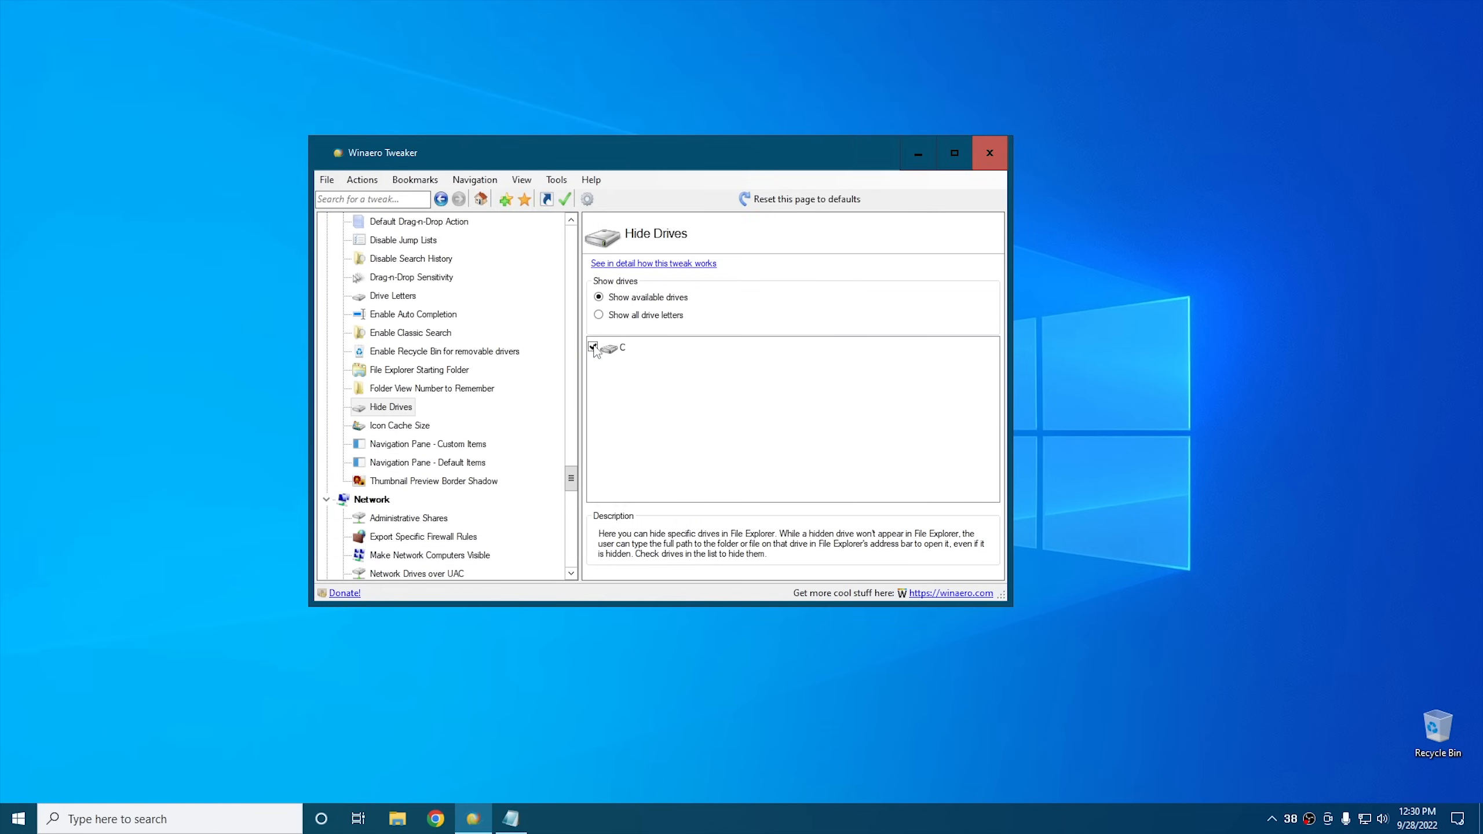
pyautogui.click(391, 566)
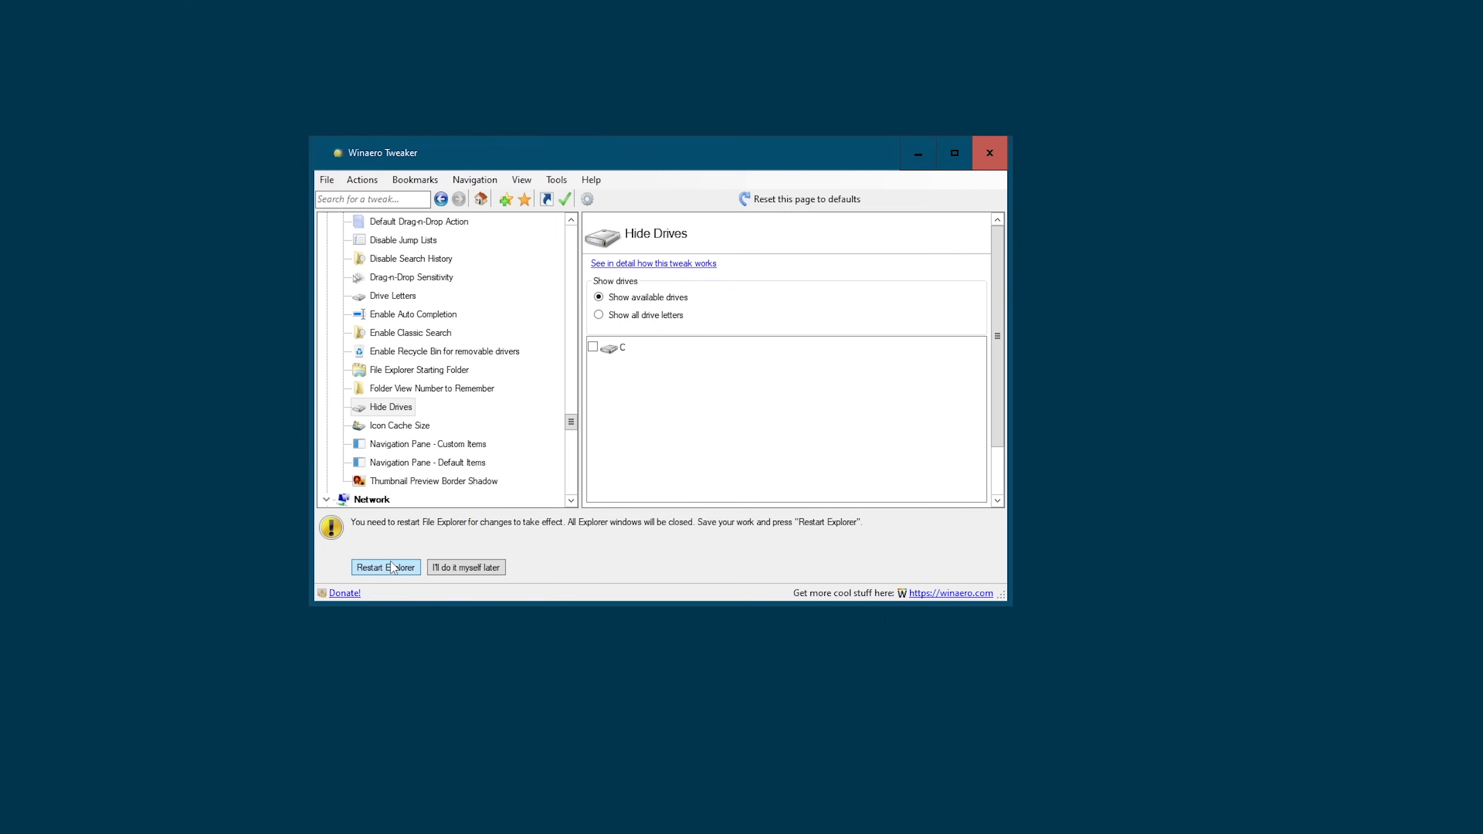
# Examine the Network tweaks Administrative Shares, Export Specific Firewall Rules, RDP Port and Network Drives over UAC.
pyautogui.scroll(-2, 476, 373)
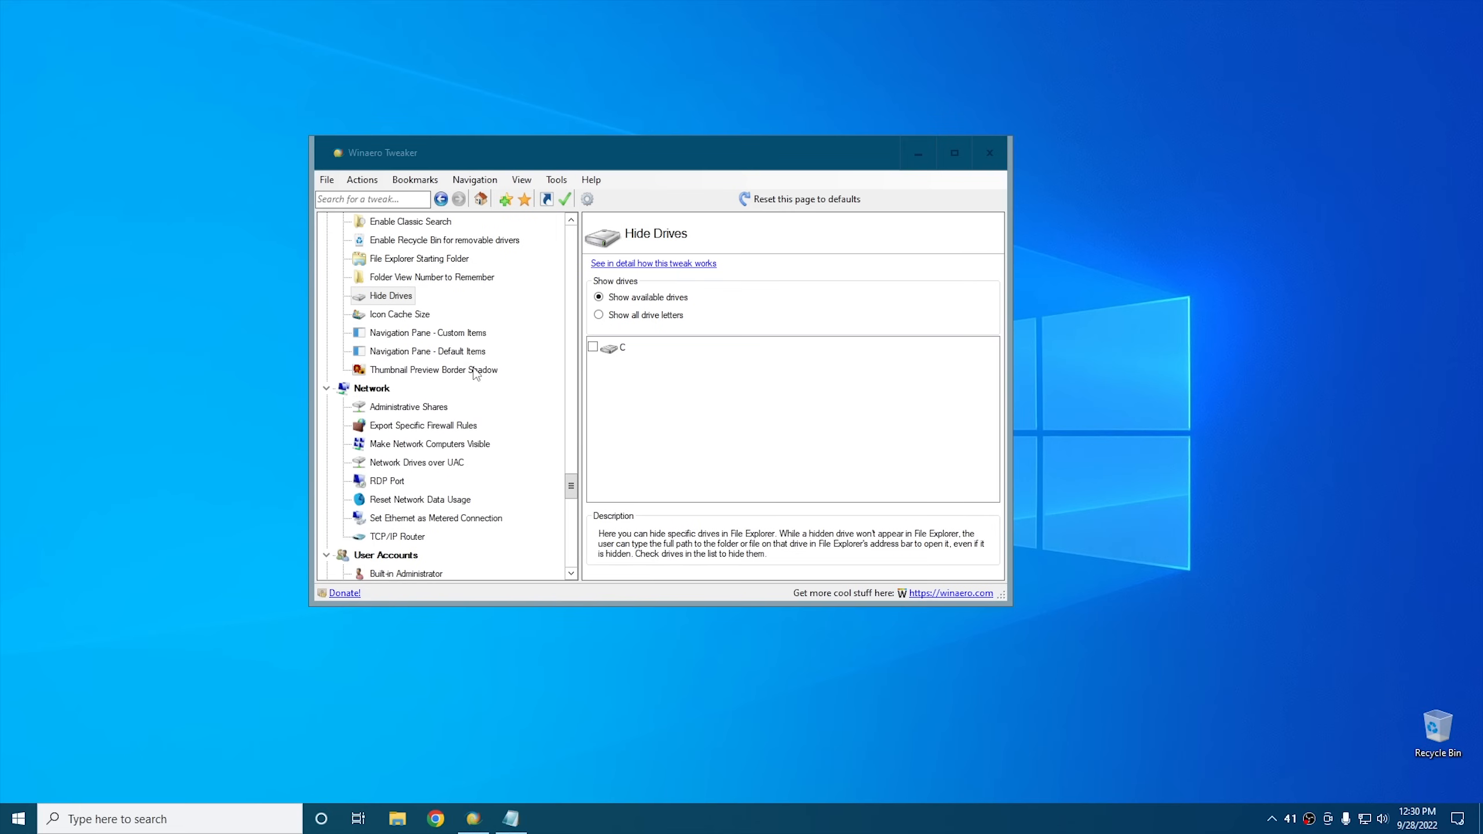
pyautogui.scroll(-2, 475, 373)
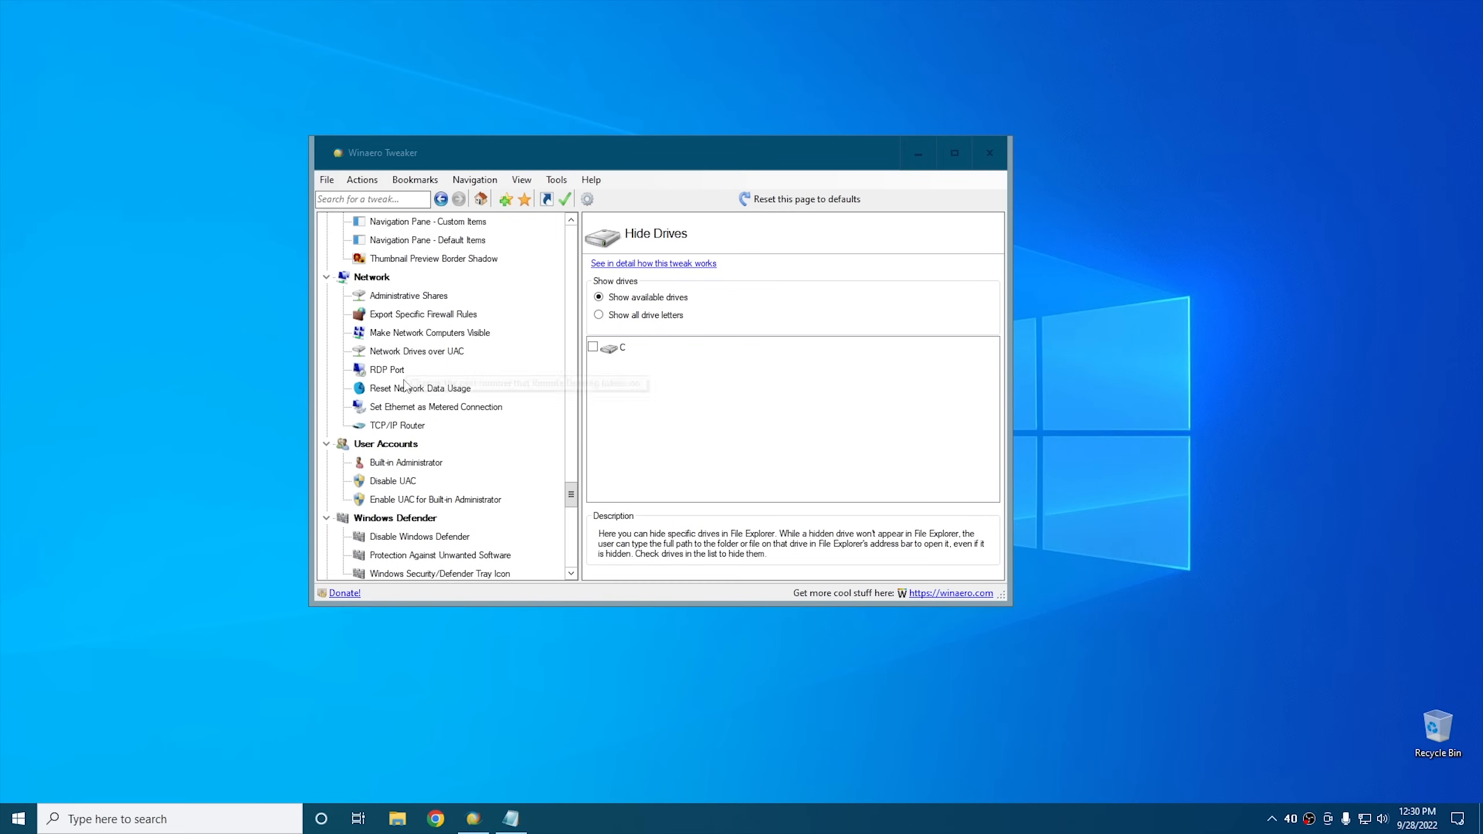
pyautogui.click(404, 299)
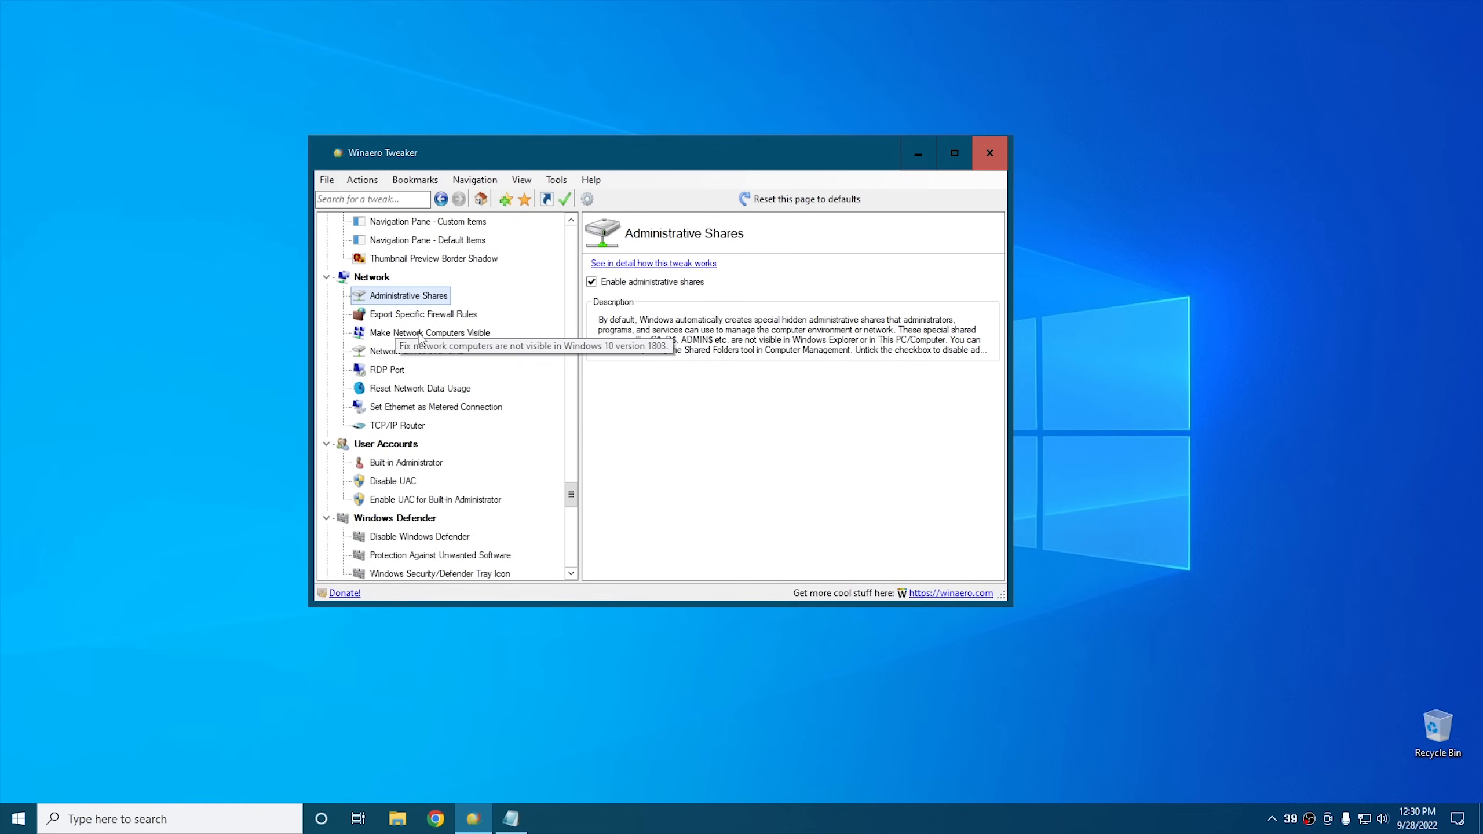
pyautogui.click(432, 316)
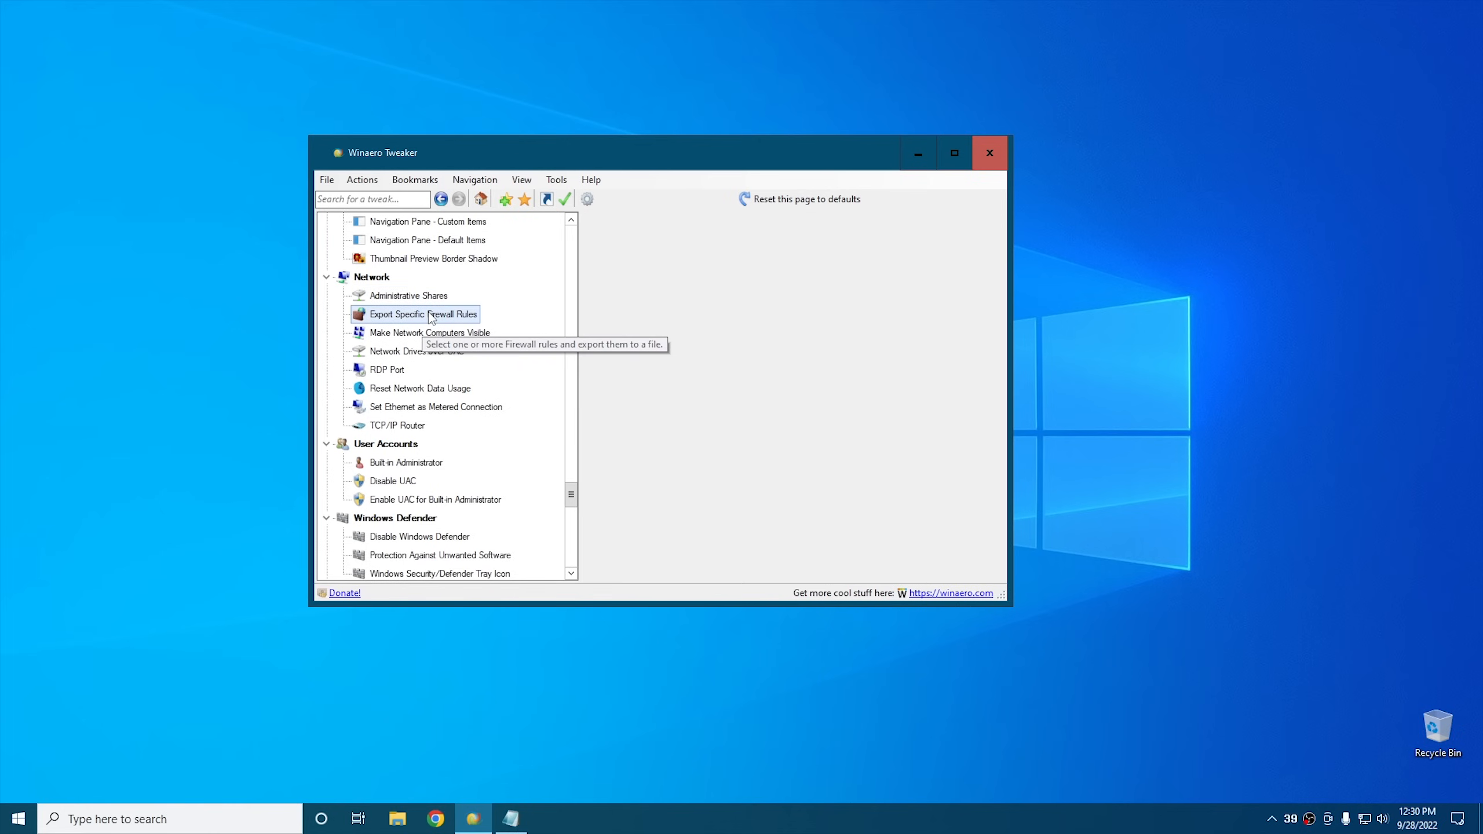
pyautogui.click(389, 370)
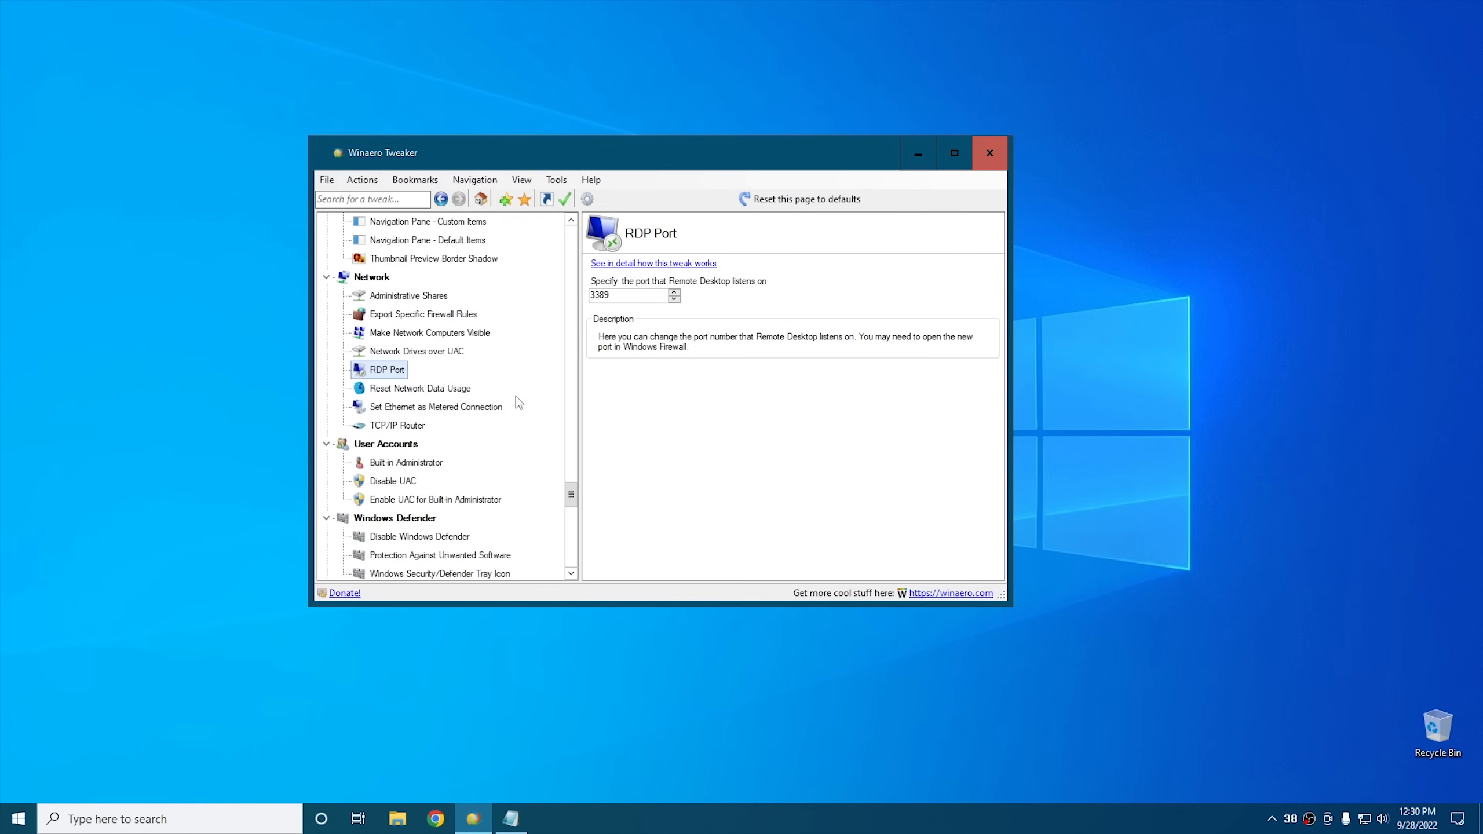
pyautogui.click(413, 351)
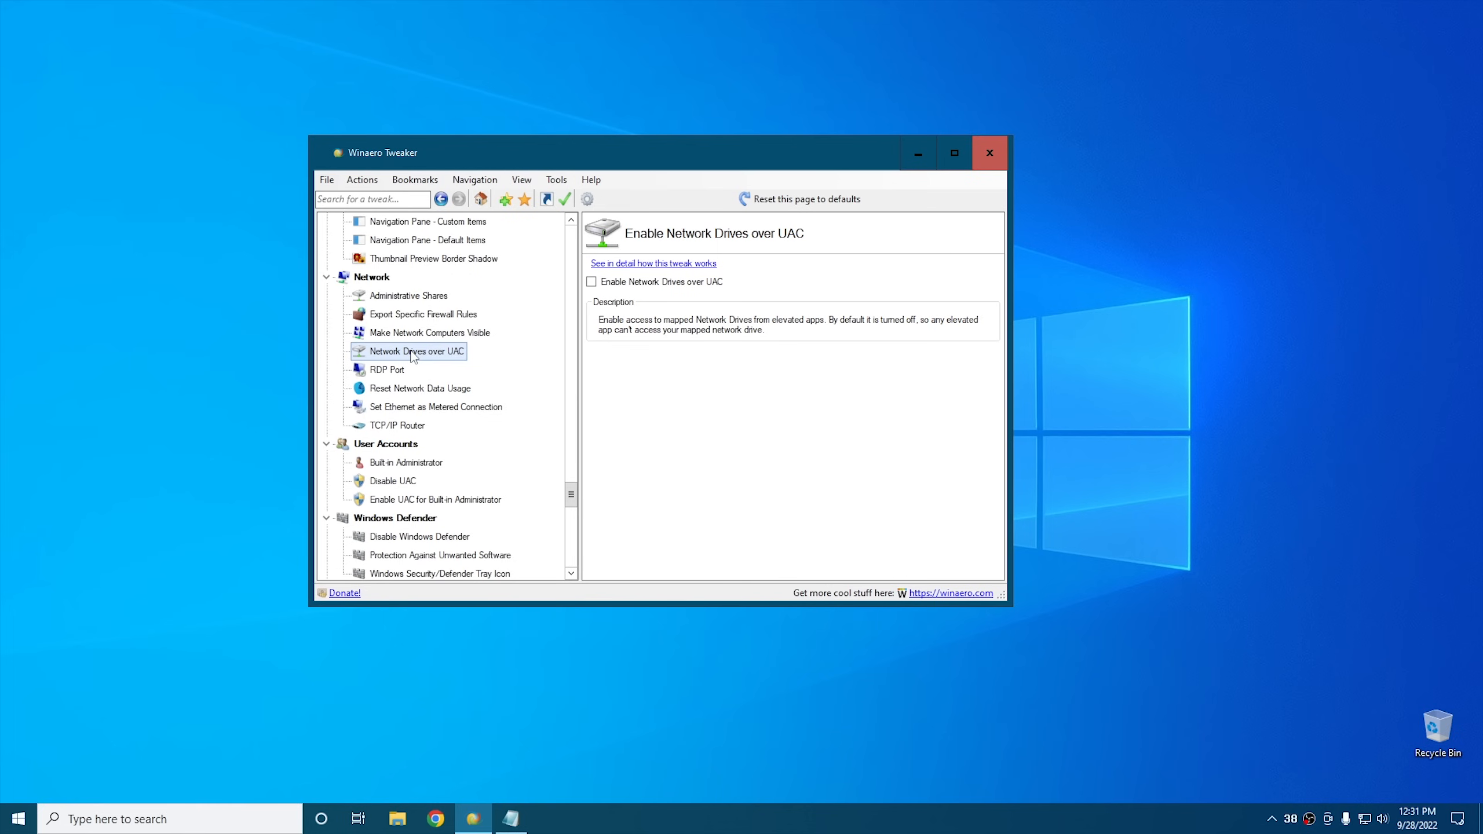
# Examine the User Accounts tweaks for the built-in Administrator and UAC, including the User Account Control notification settings, without changing them.
pyautogui.scroll(-2, 413, 356)
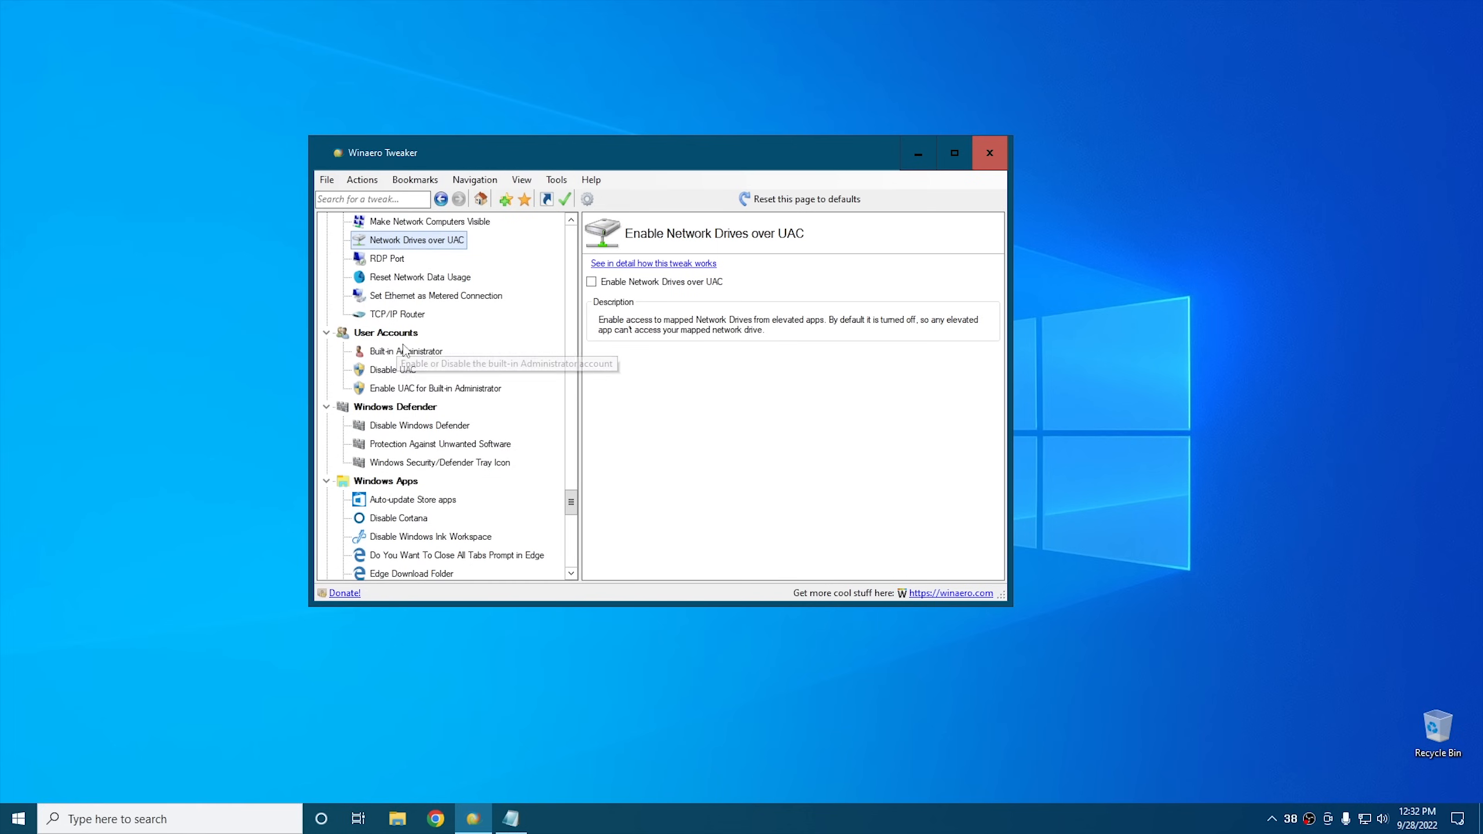
pyautogui.click(414, 353)
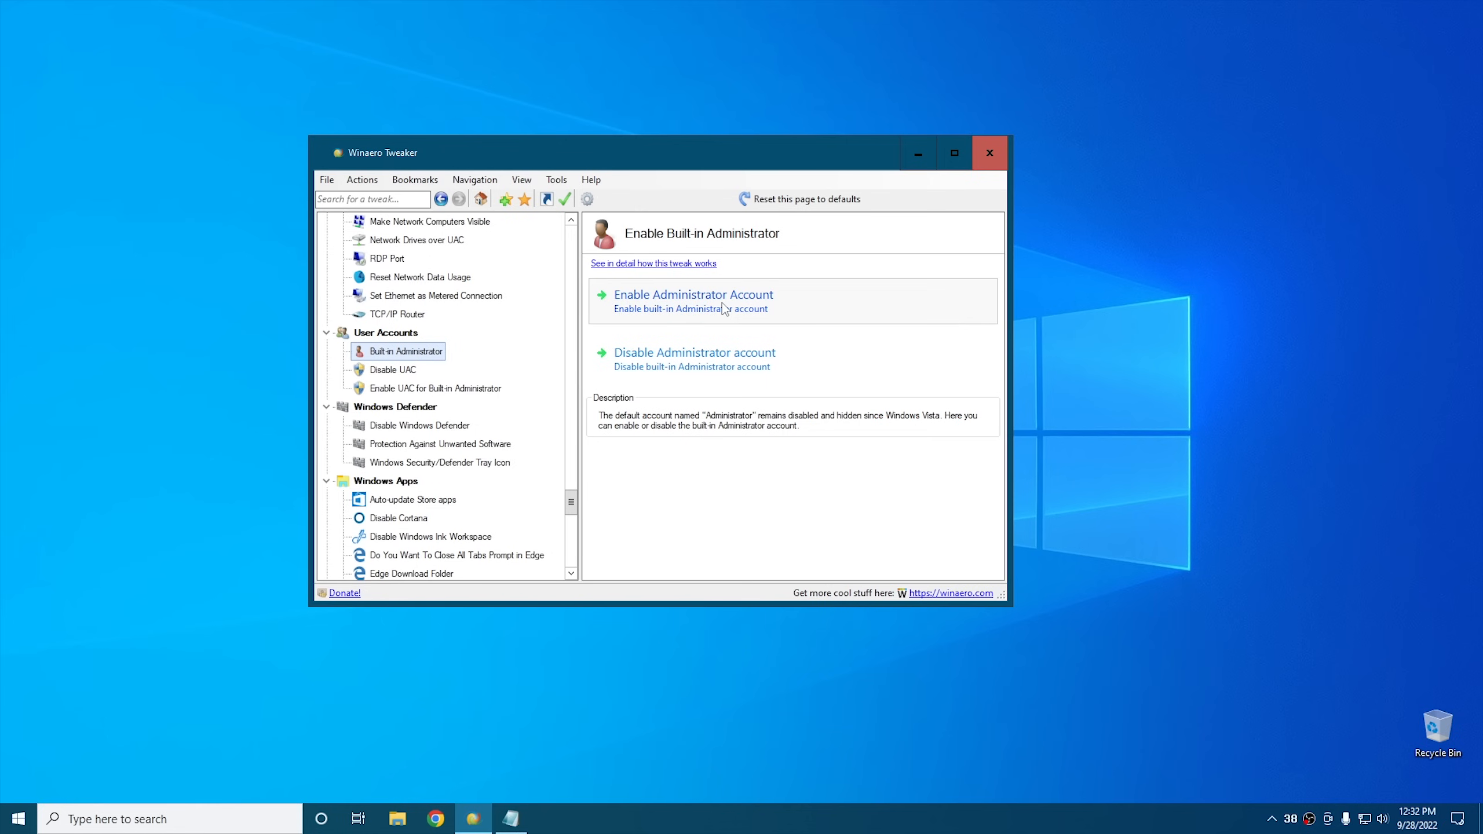
pyautogui.click(401, 374)
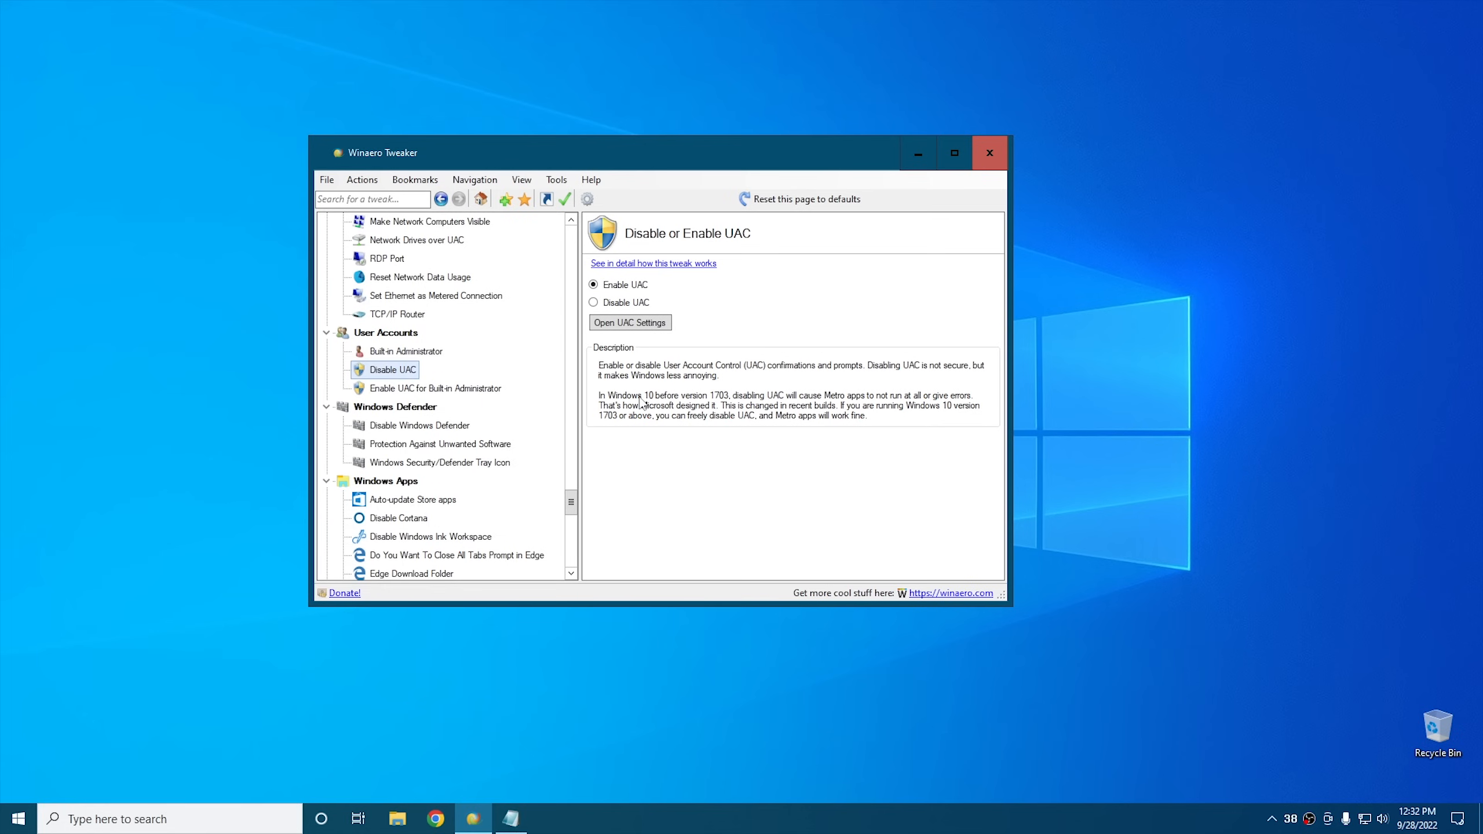
pyautogui.click(645, 326)
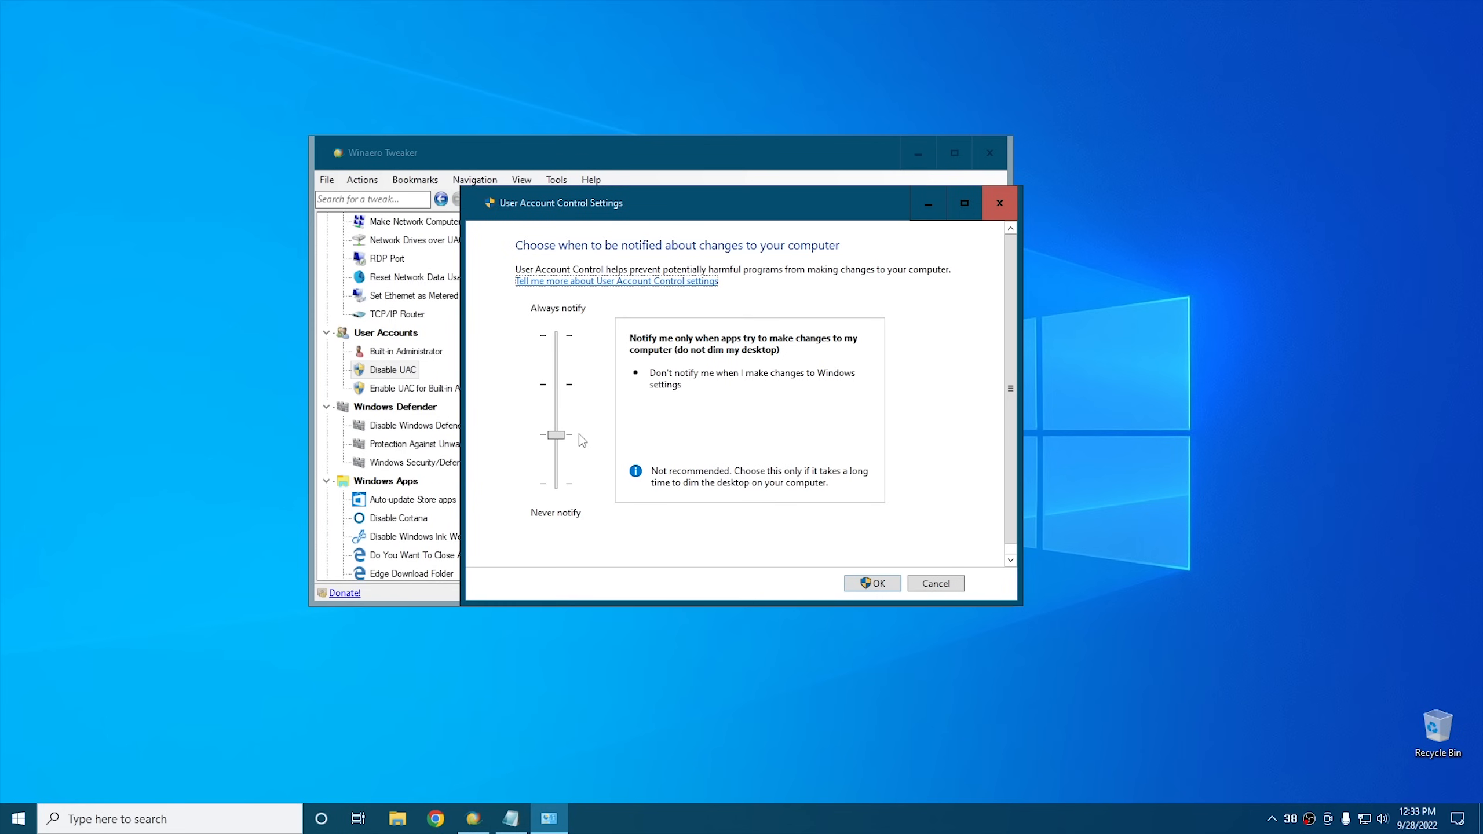
pyautogui.click(936, 583)
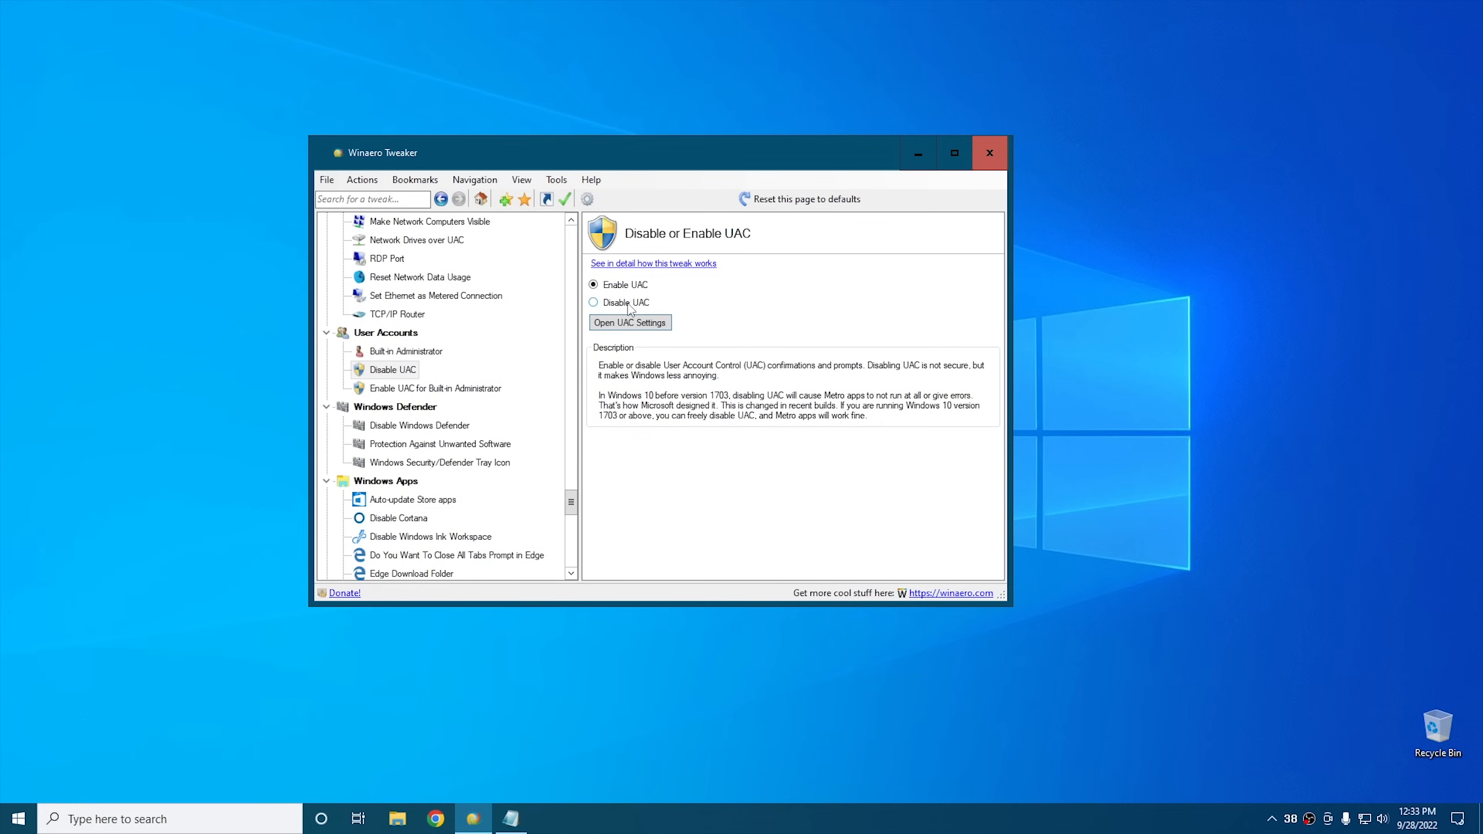
pyautogui.click(451, 390)
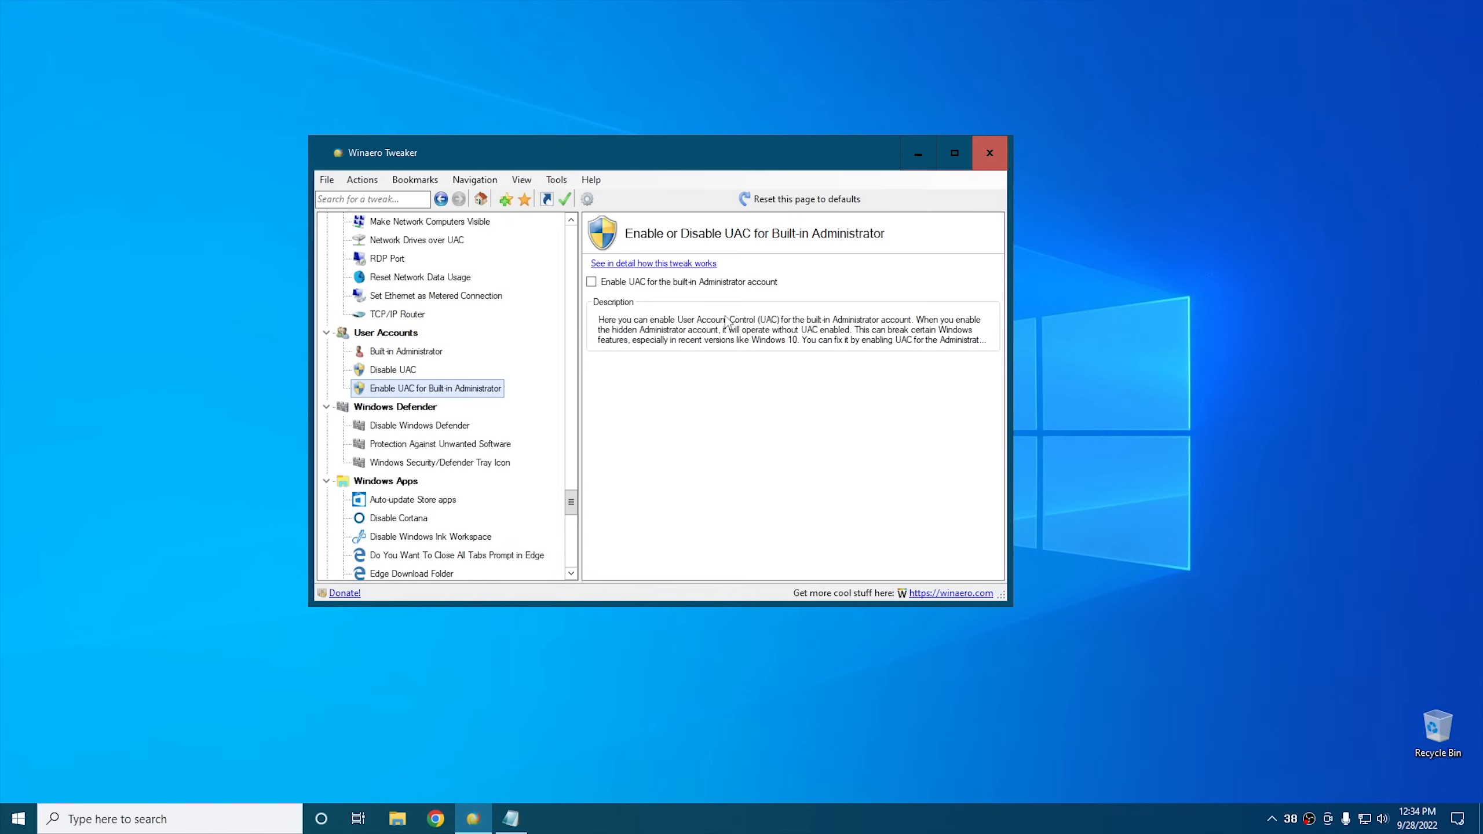
# Examine the Disable Windows Defender and Windows Security/Defender Tray Icon tweaks.
pyautogui.scroll(-1, 467, 403)
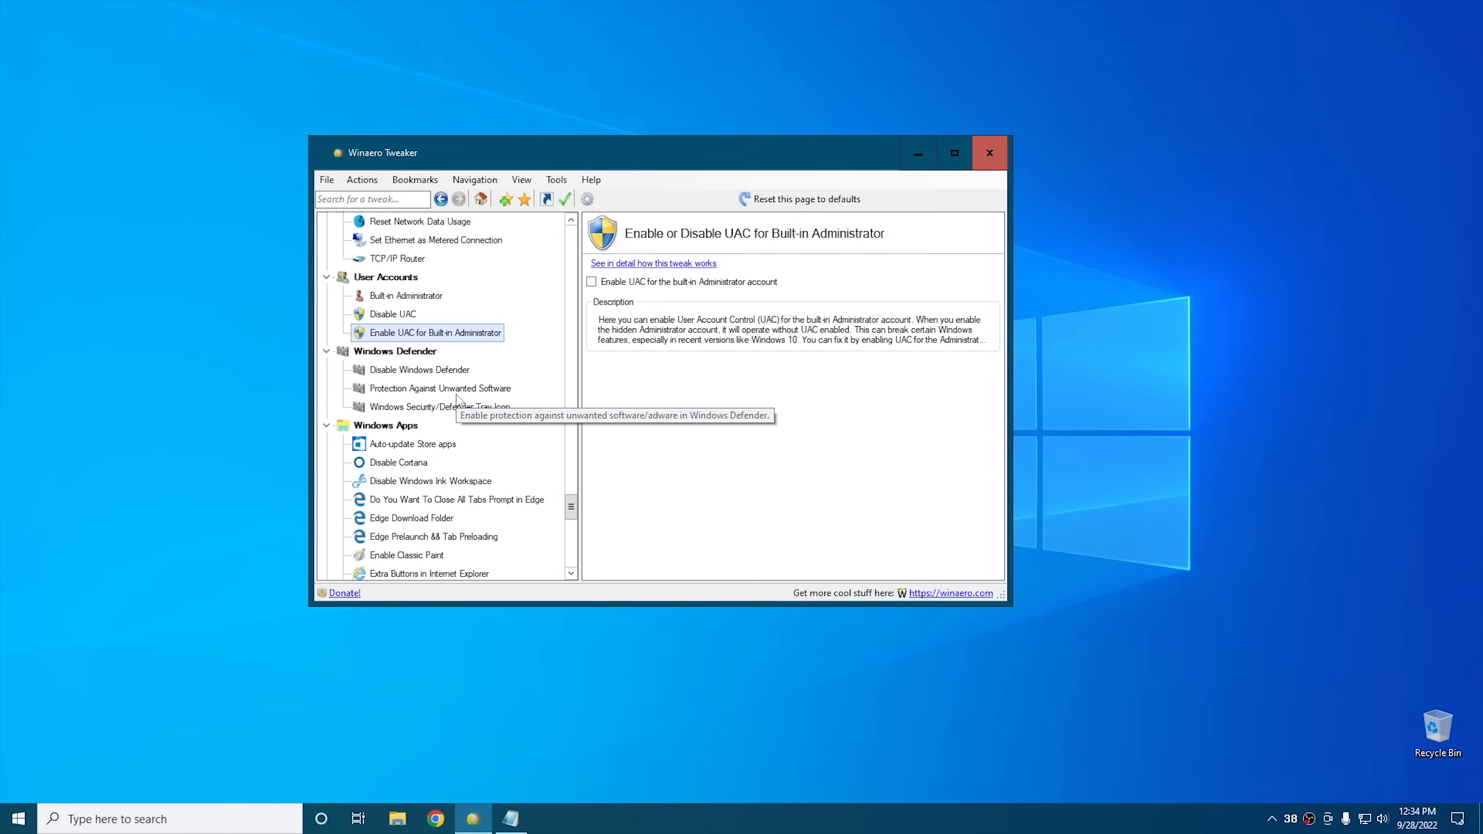
pyautogui.click(409, 372)
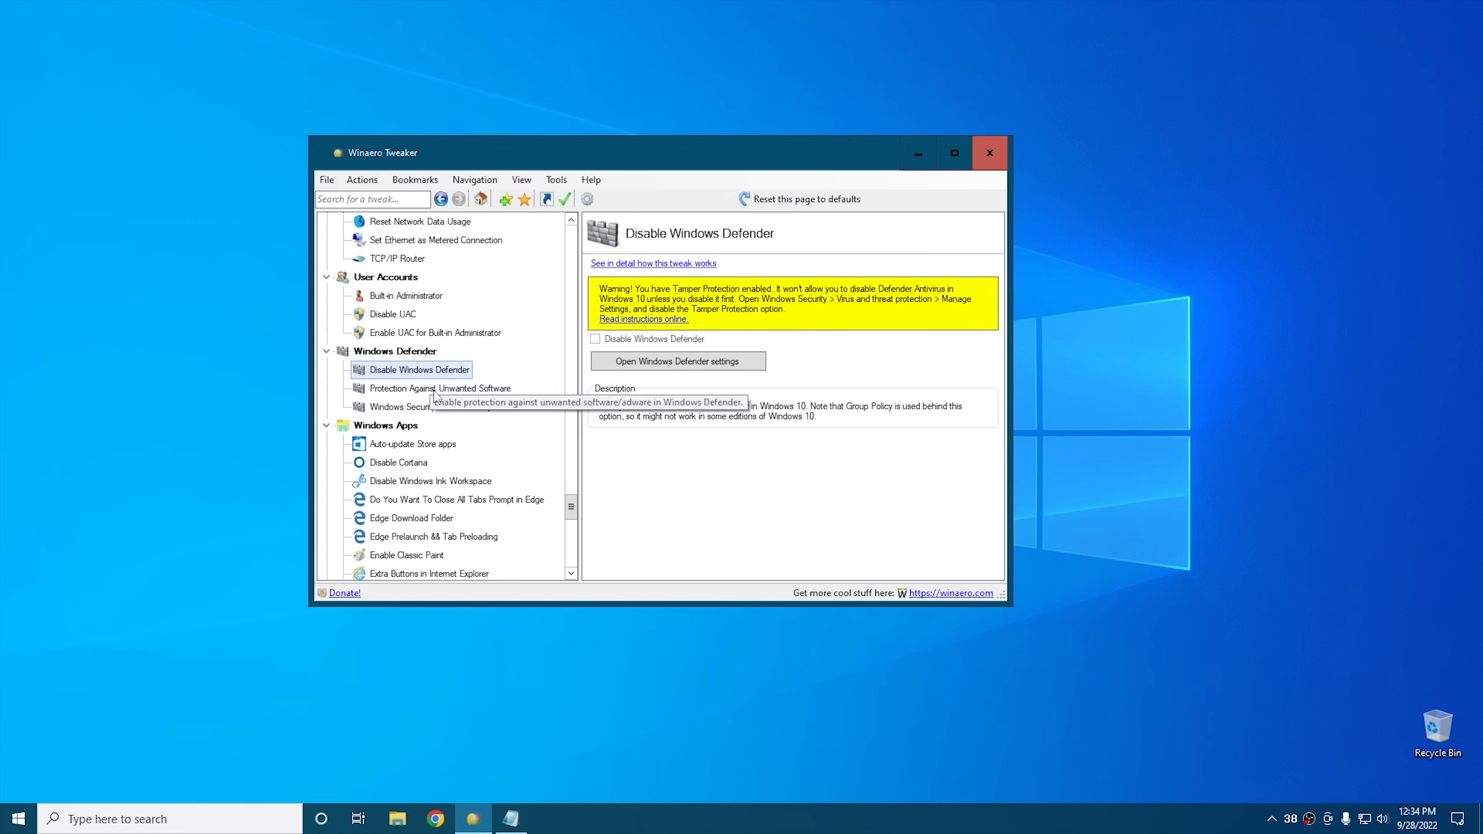
pyautogui.click(436, 408)
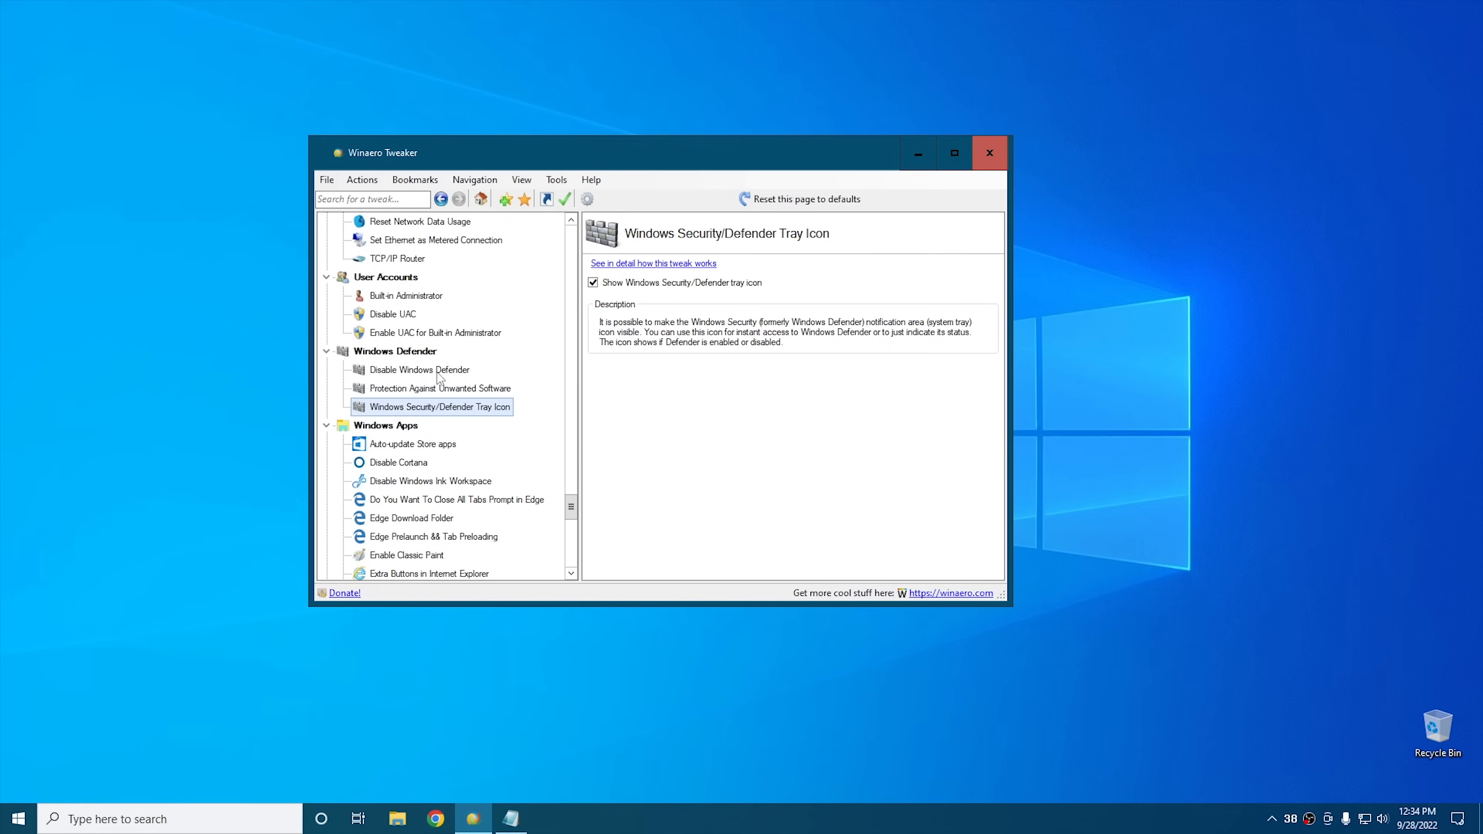
# Examine the Windows Apps tweaks for Store app auto-updates, Cortana, Windows Ink Workspace, the Edge download folder, and Edge prelaunch and tab preloading.
pyautogui.scroll(-3, 437, 372)
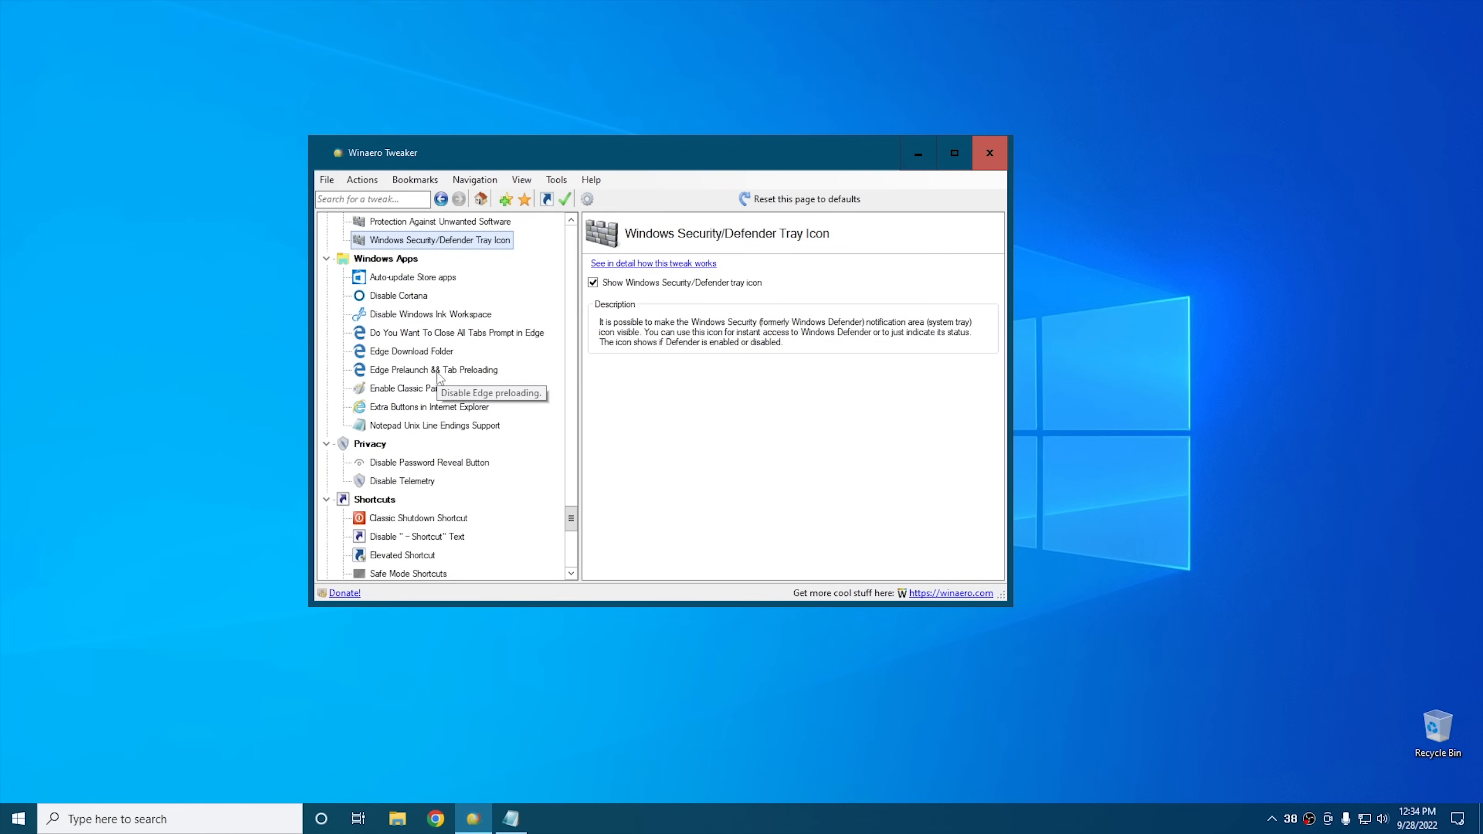
pyautogui.click(418, 277)
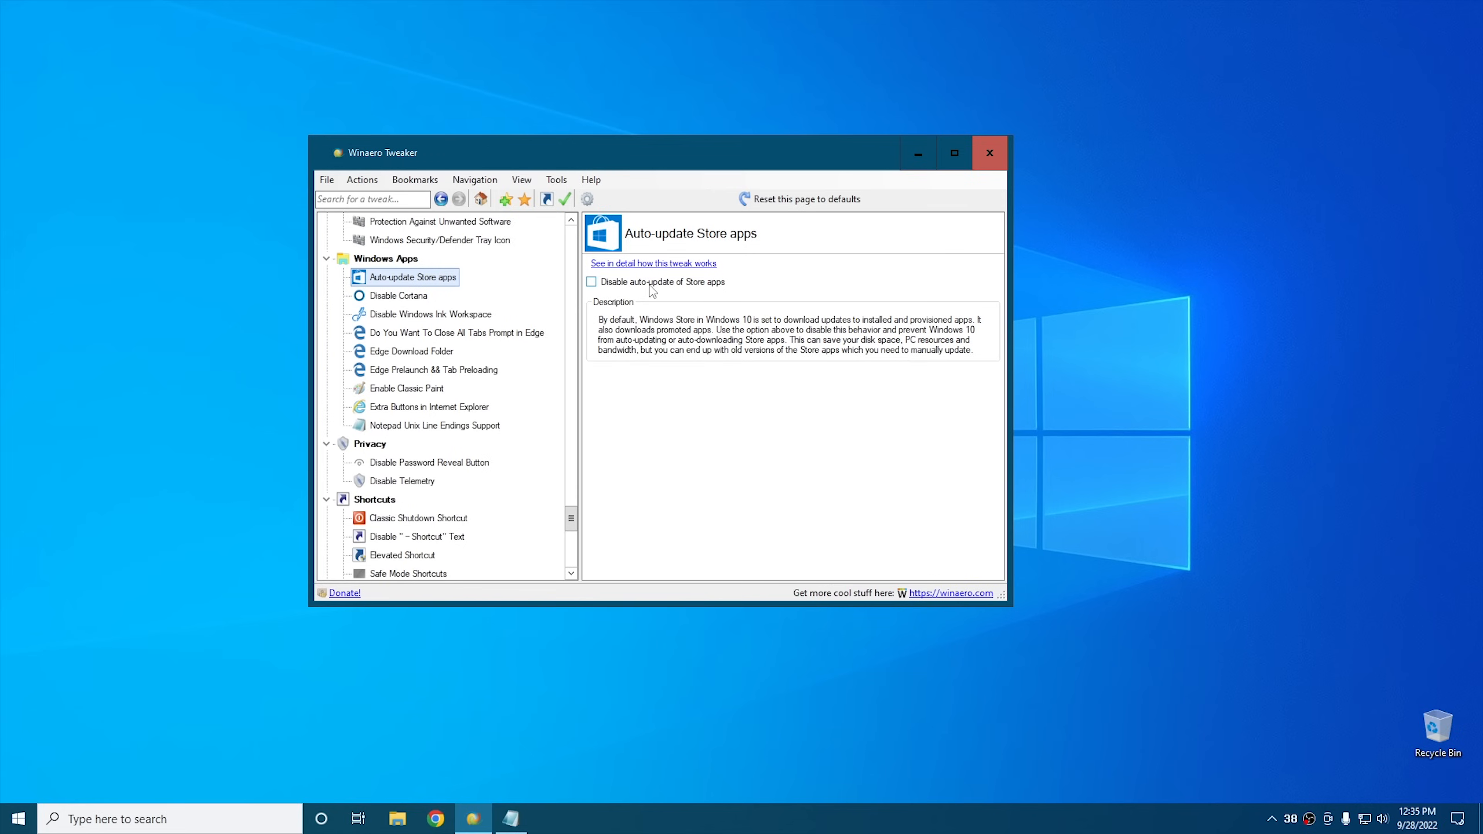
pyautogui.click(407, 298)
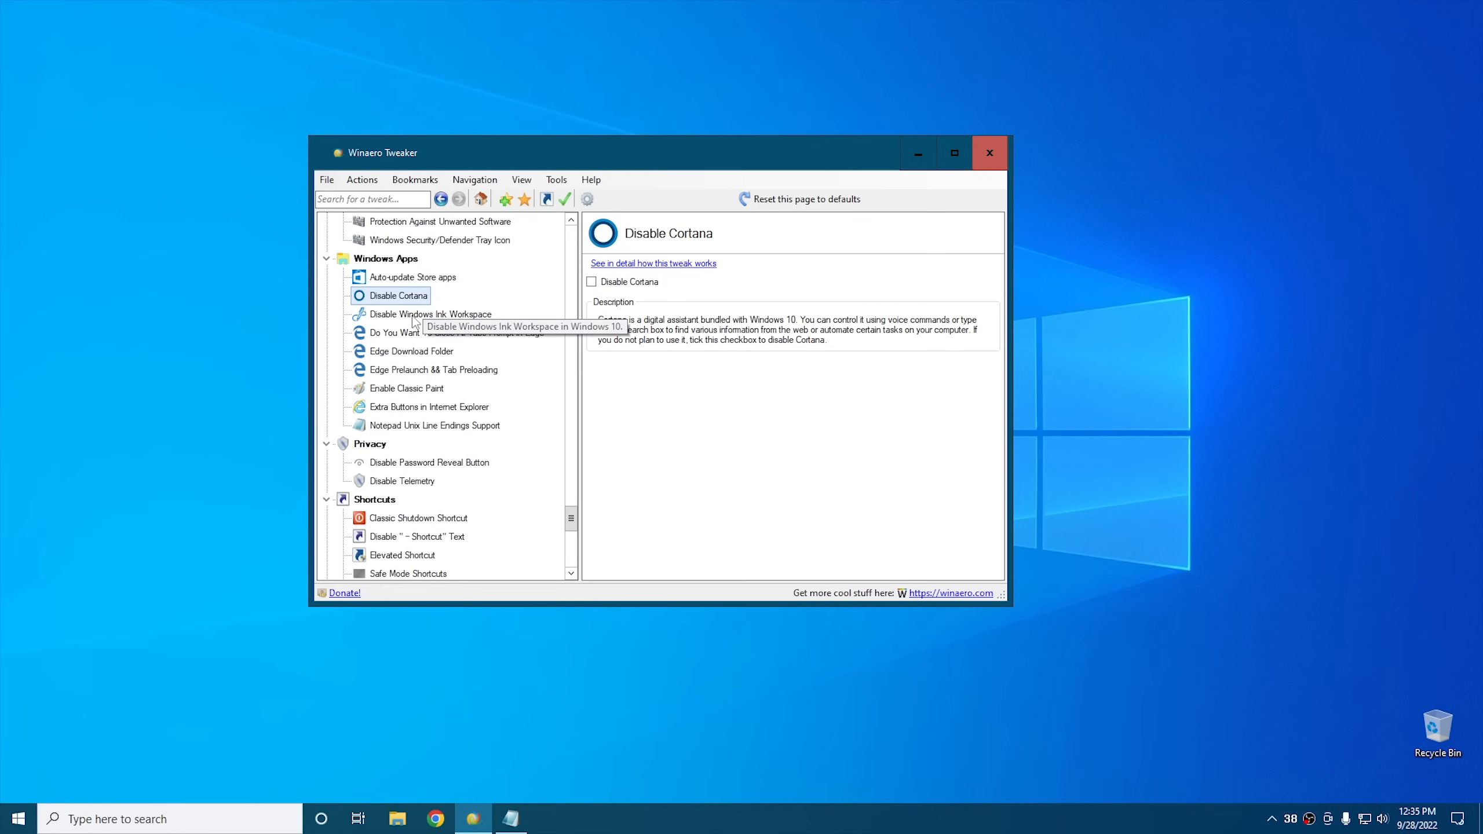
pyautogui.click(412, 316)
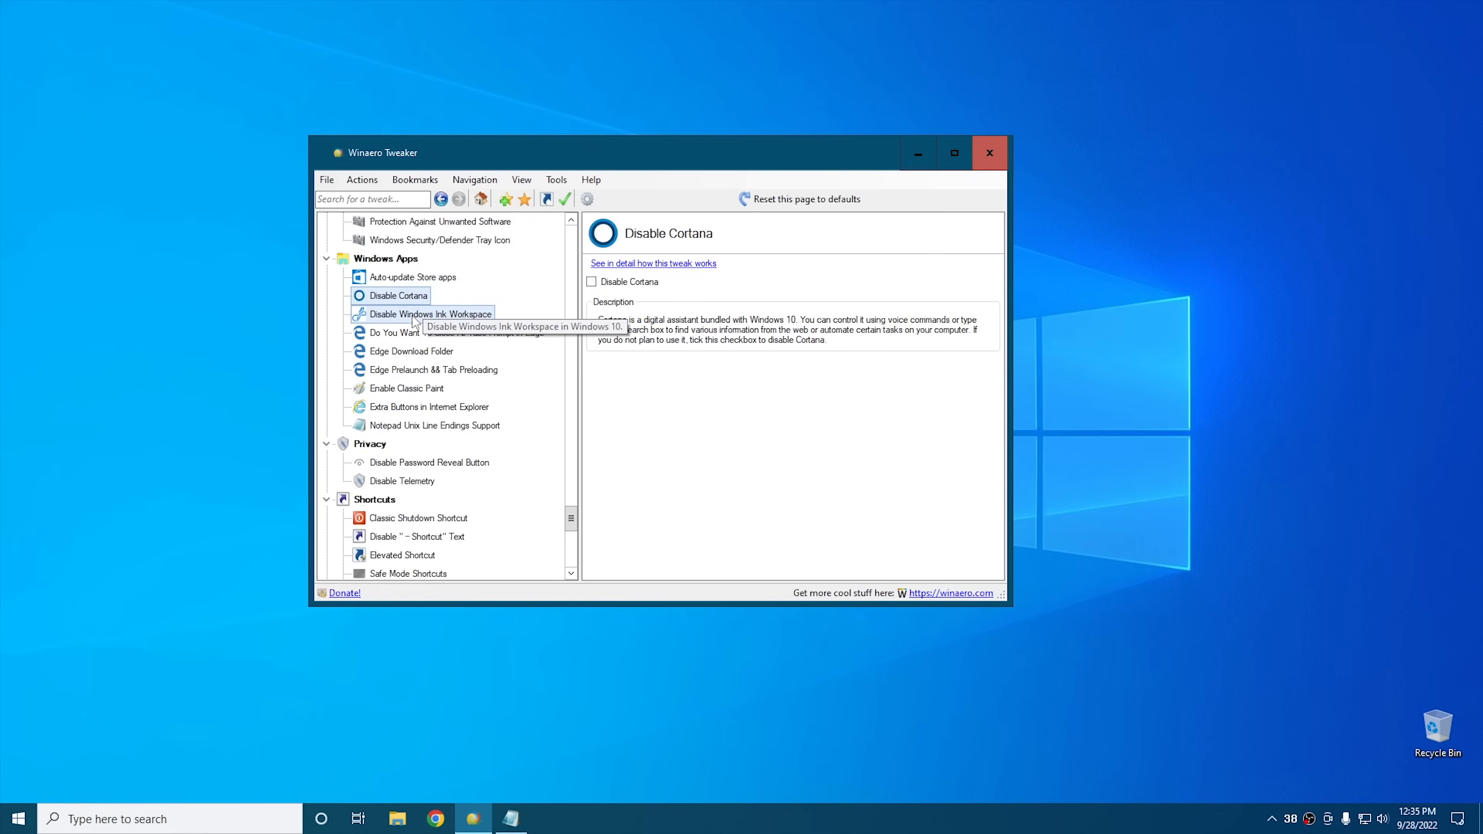
pyautogui.click(412, 352)
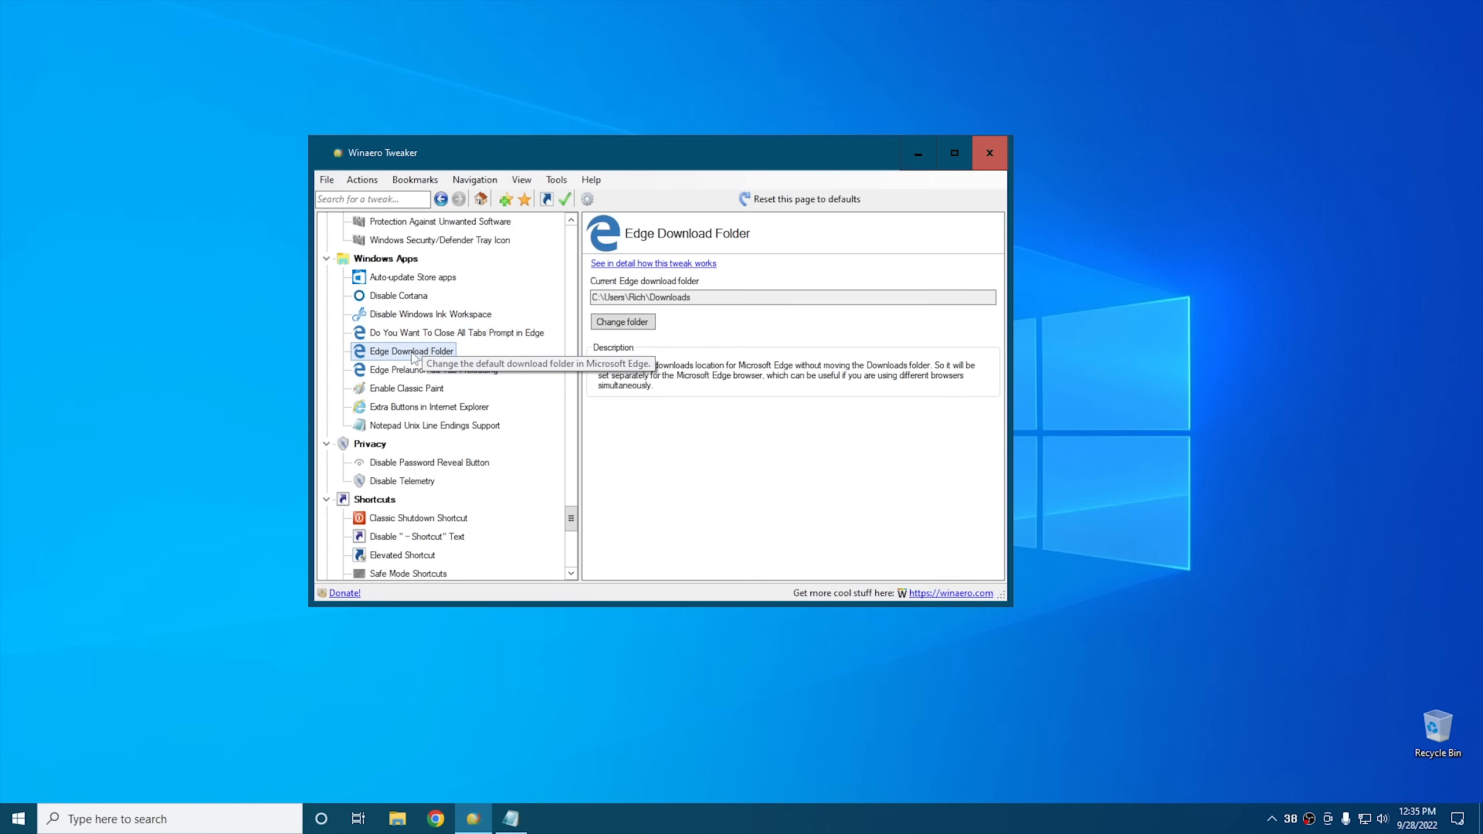
pyautogui.click(438, 371)
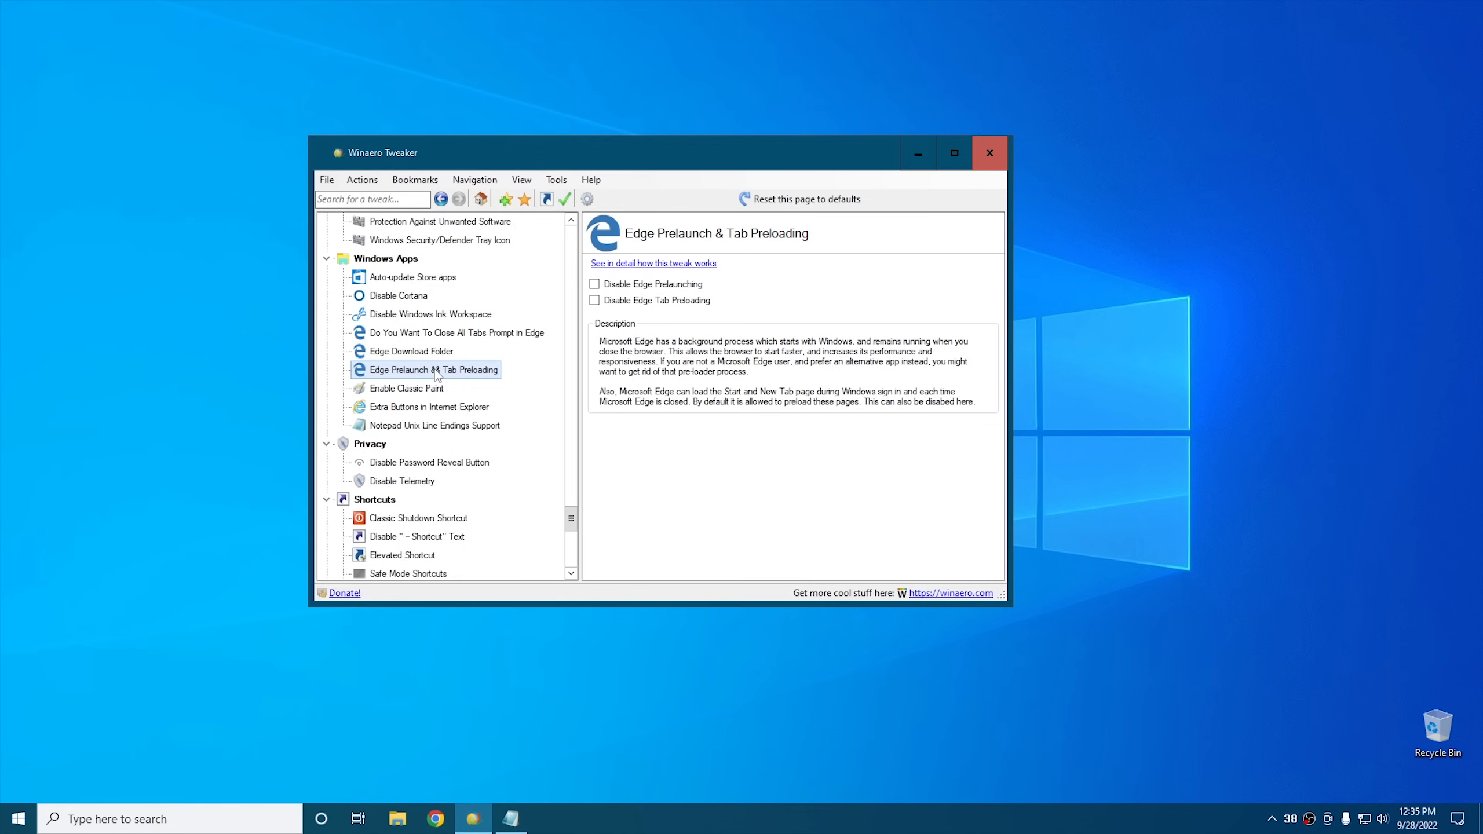
# Disable Edge prelaunching and review the Privacy tweaks for the password reveal button and telemetry.
pyautogui.click(640, 286)
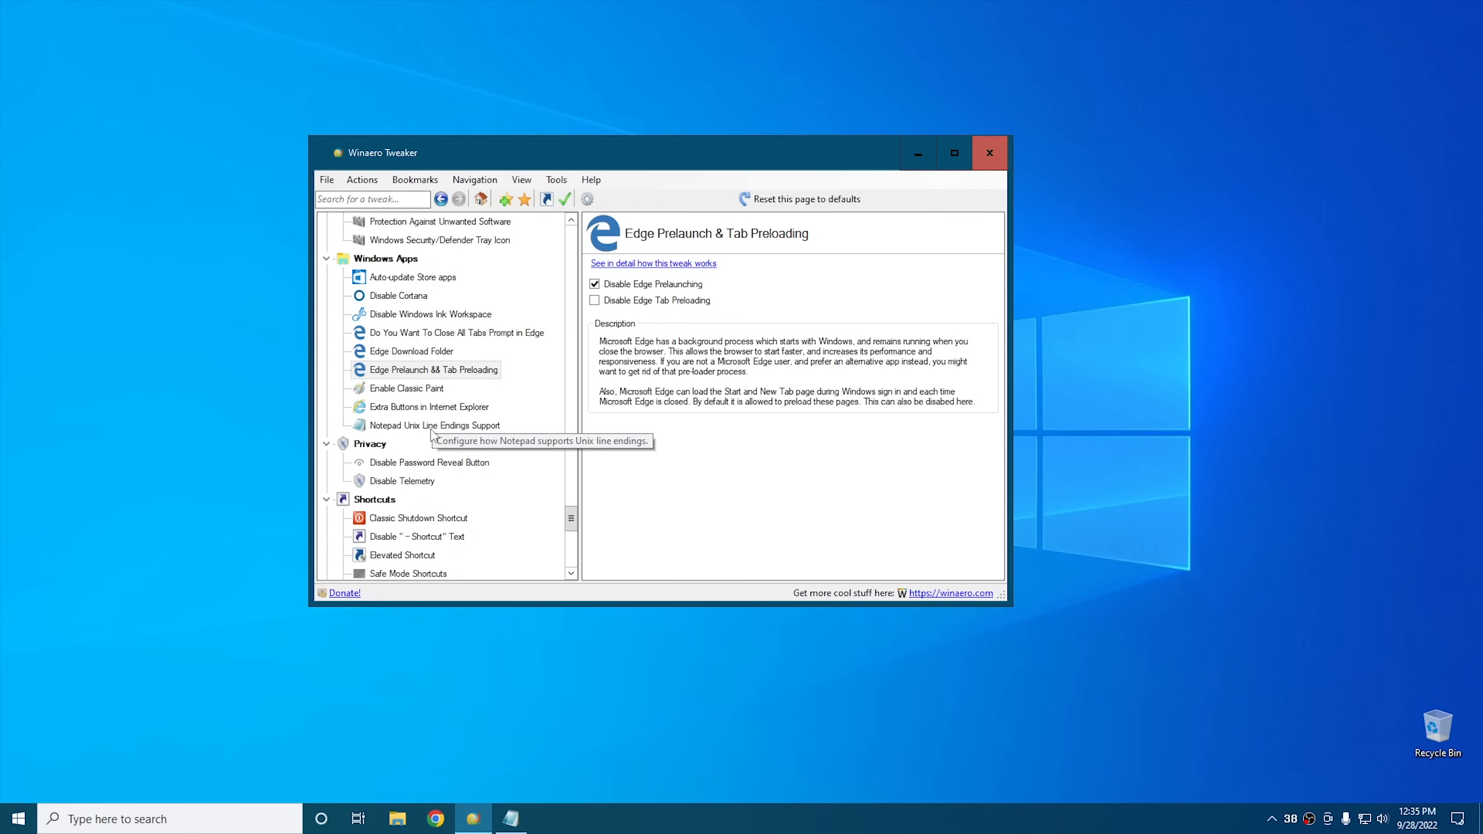
pyautogui.scroll(-1, 454, 439)
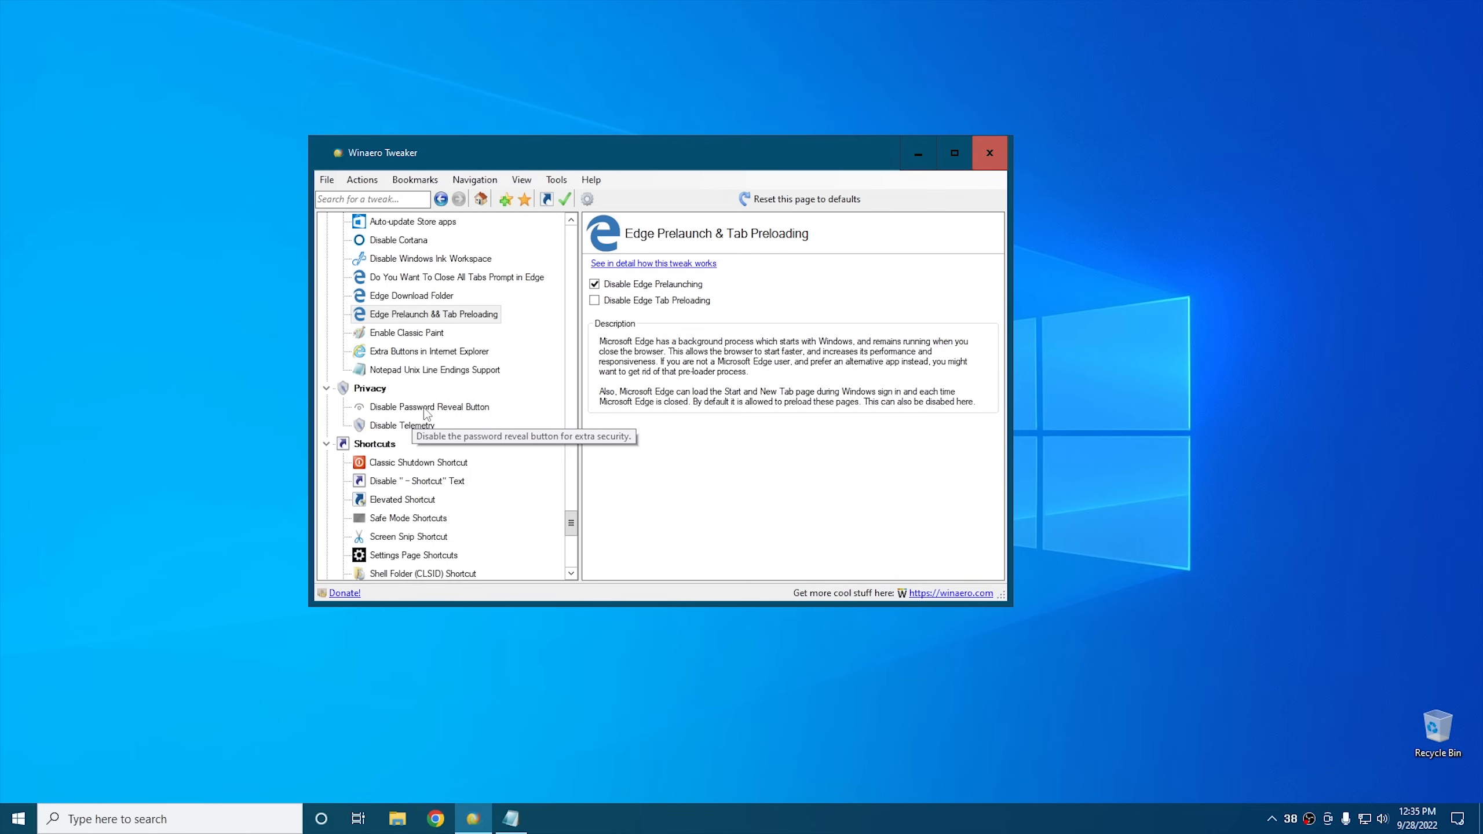
pyautogui.click(427, 409)
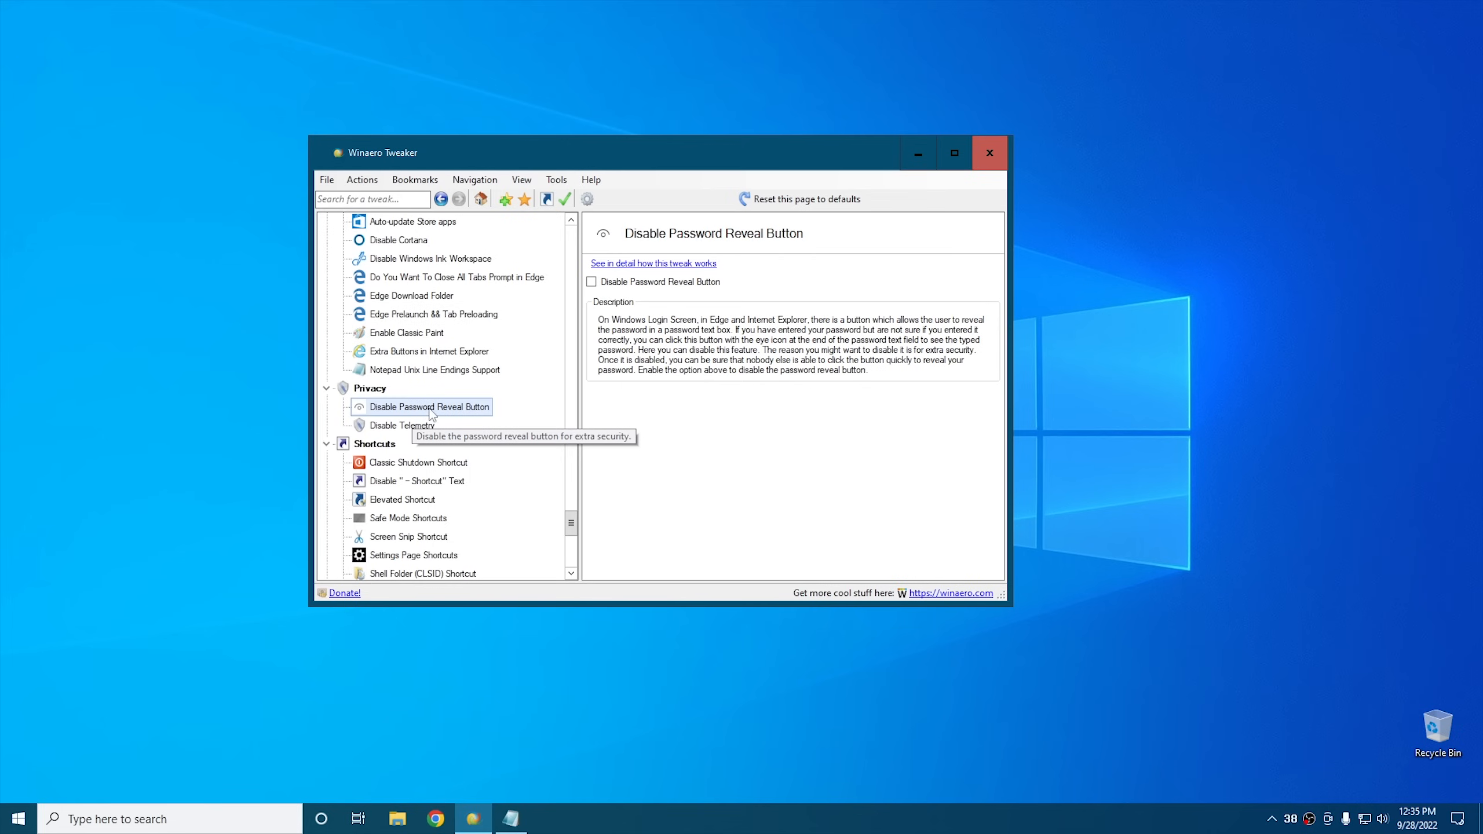
pyautogui.click(412, 425)
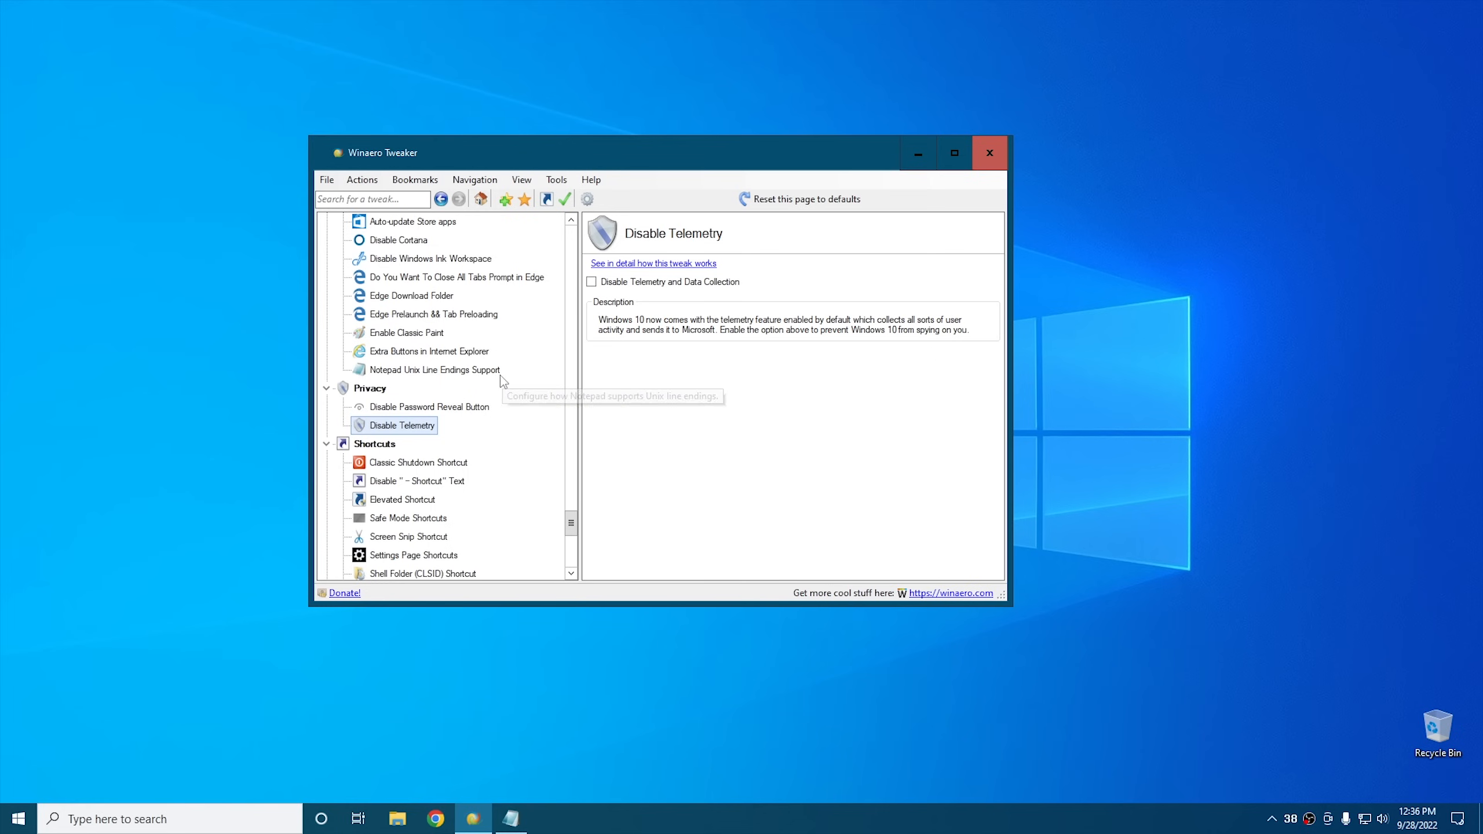
# Create a classic shutdown shortcut named Shutdown on the desktop and move its icon beside the tweaker window.
pyautogui.scroll(-2, 500, 379)
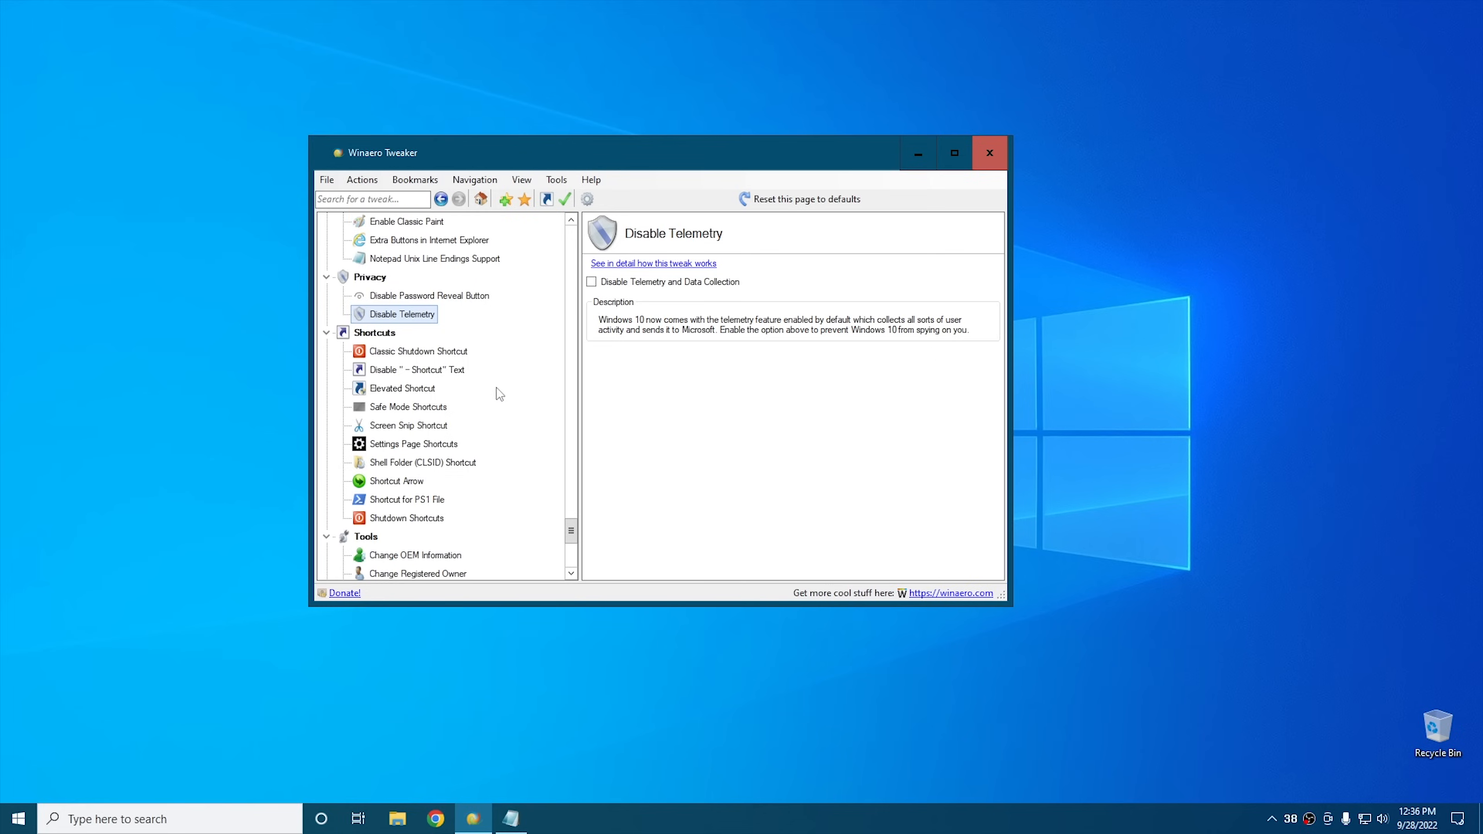
pyautogui.click(387, 354)
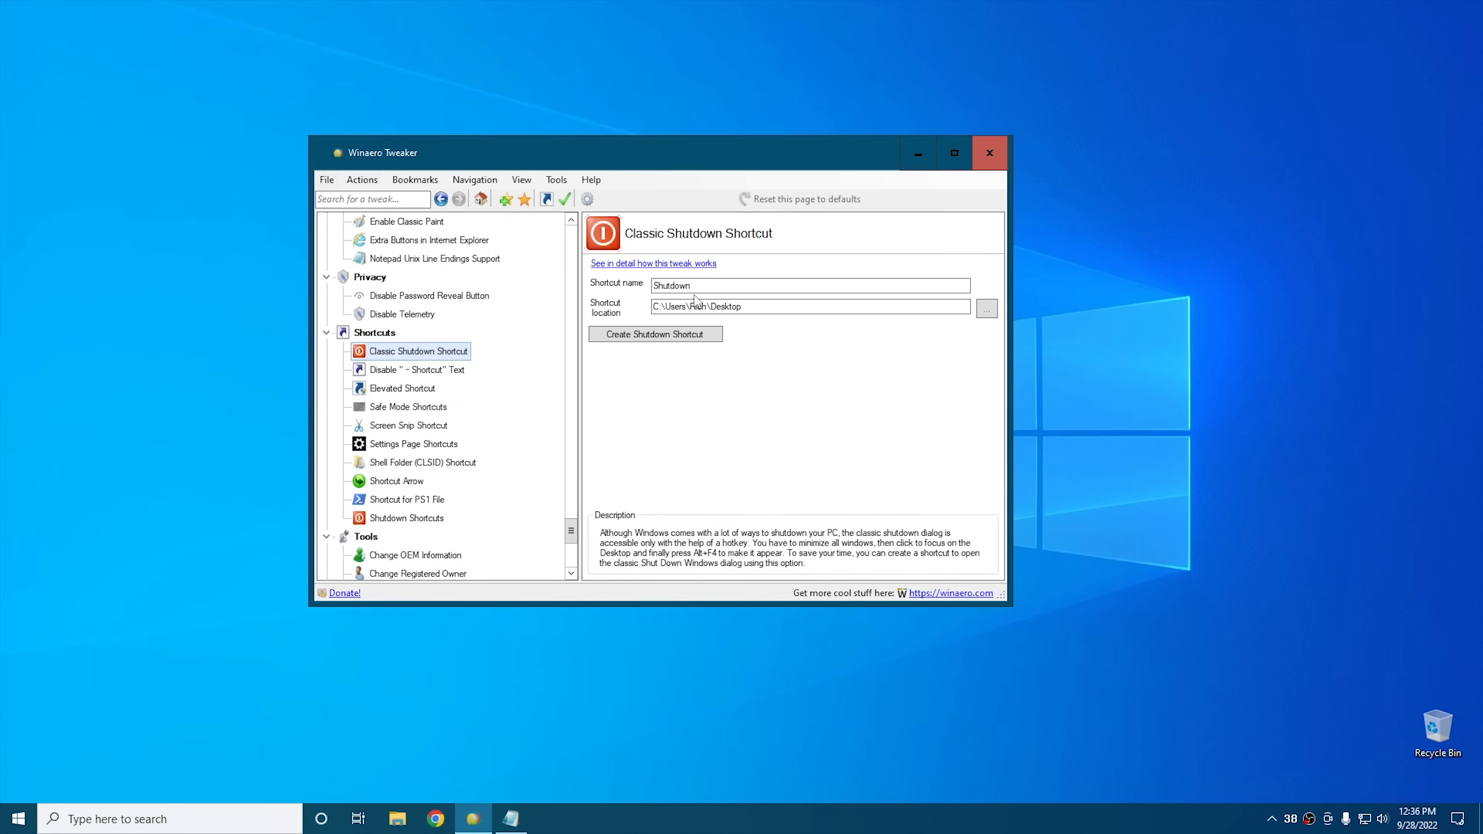
pyautogui.click(654, 335)
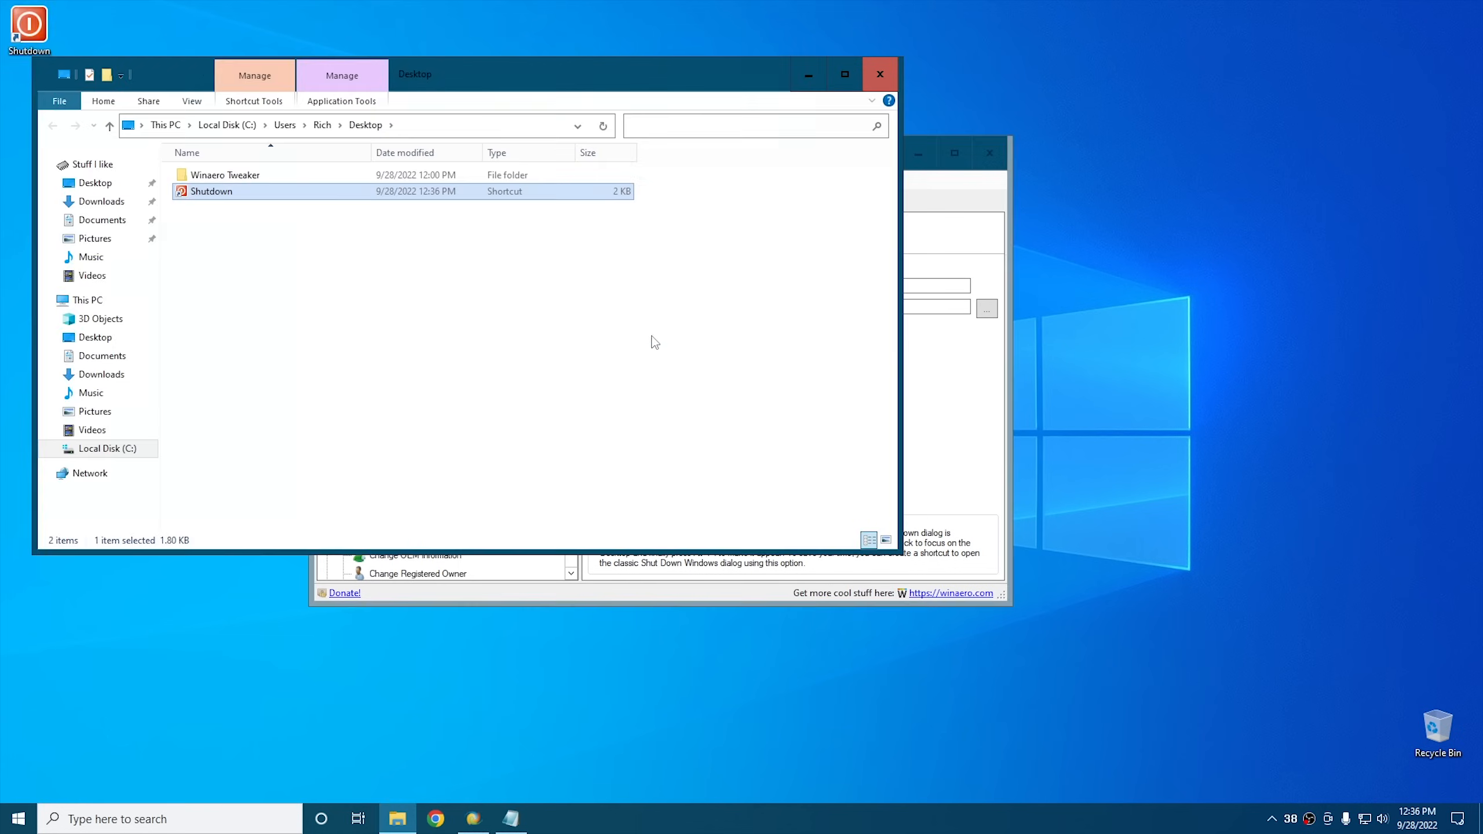
pyautogui.click(868, 73)
pyautogui.moveTo(36, 29); pyautogui.dragTo(211, 193)
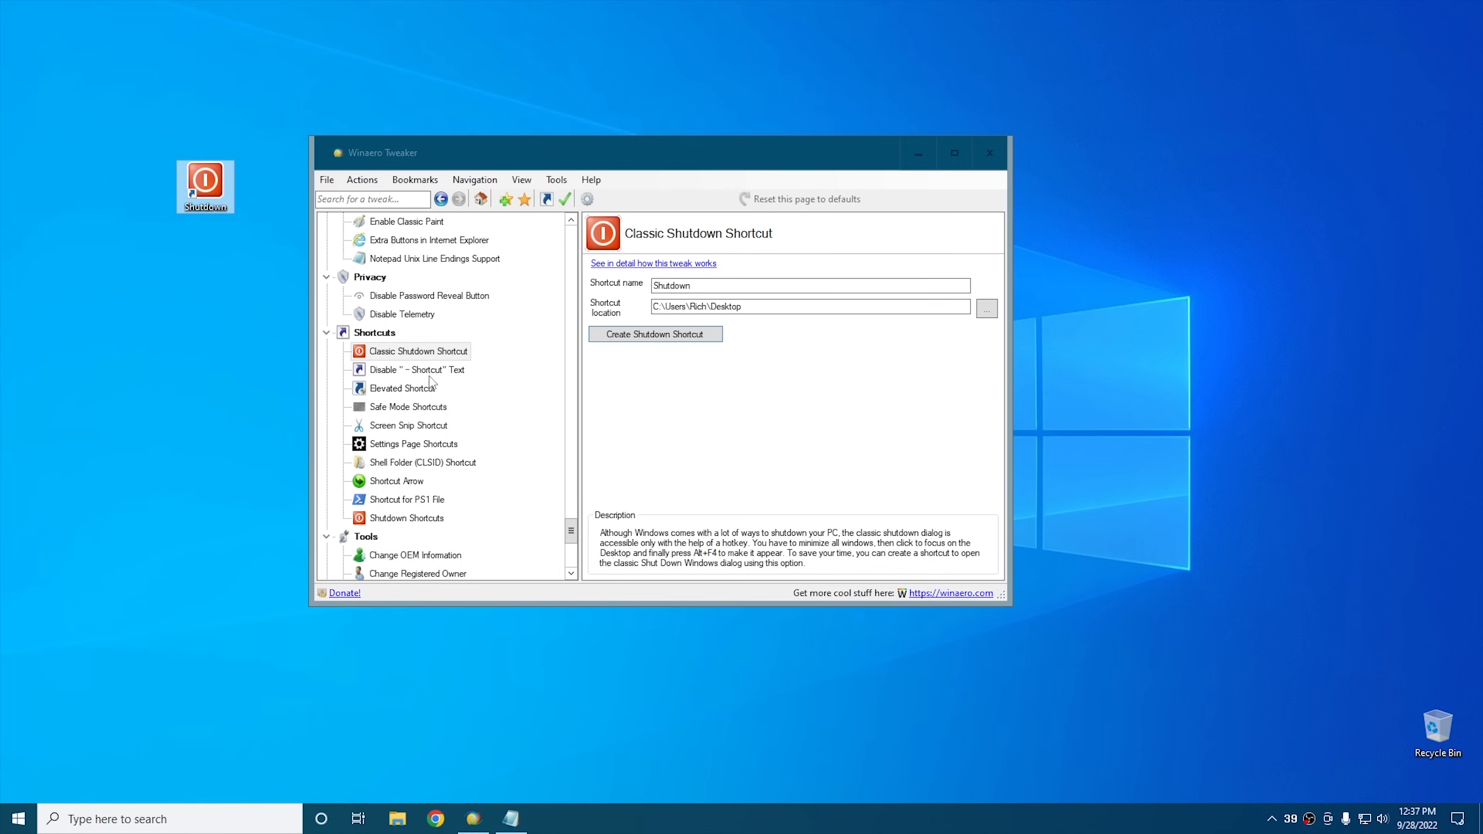
# Review the "- Shortcut" text tweak, set the shortcut arrow overlay to No arrow, and restart Explorer to apply it.
pyautogui.click(395, 372)
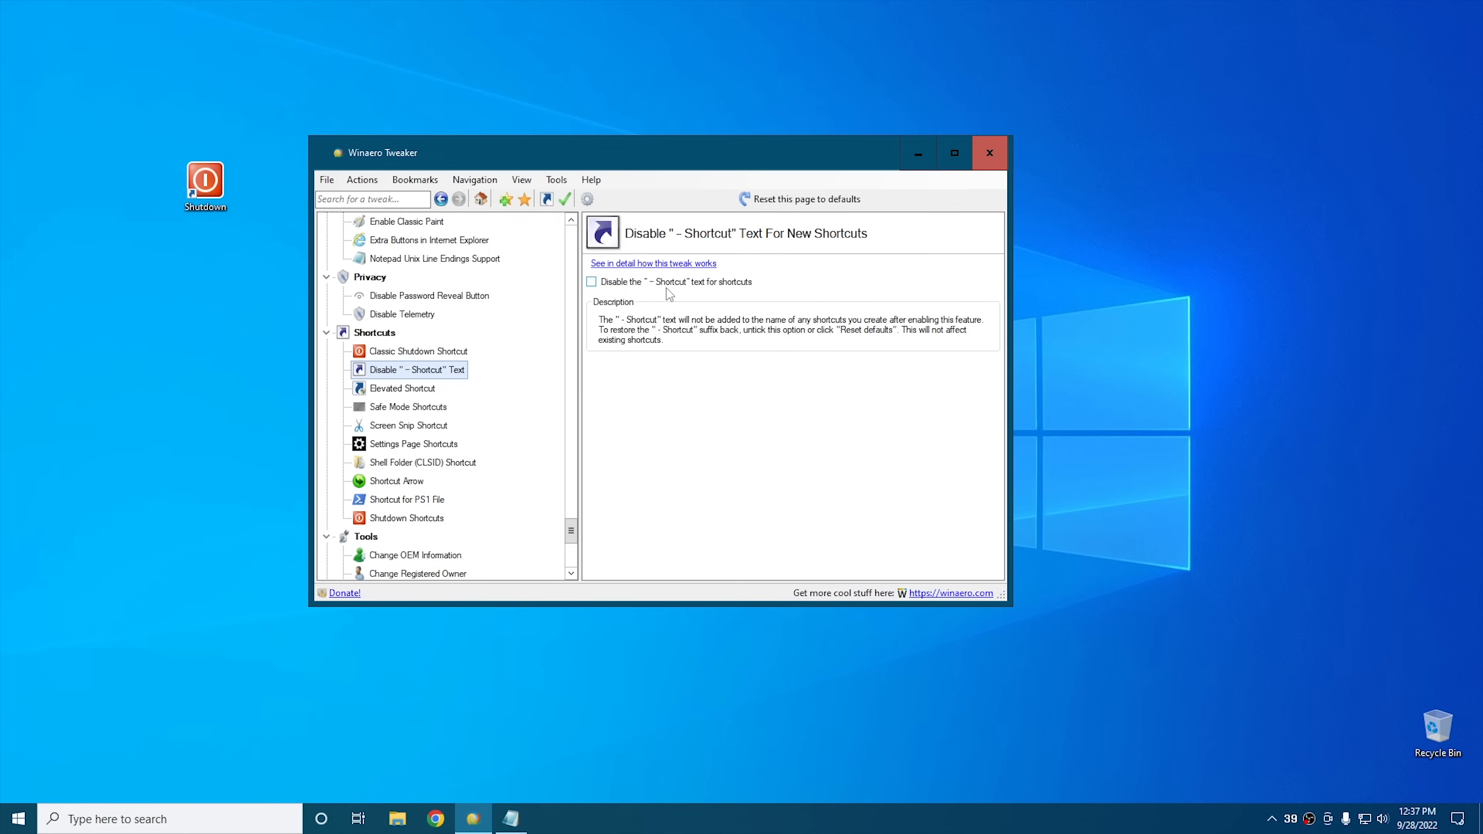
pyautogui.click(395, 484)
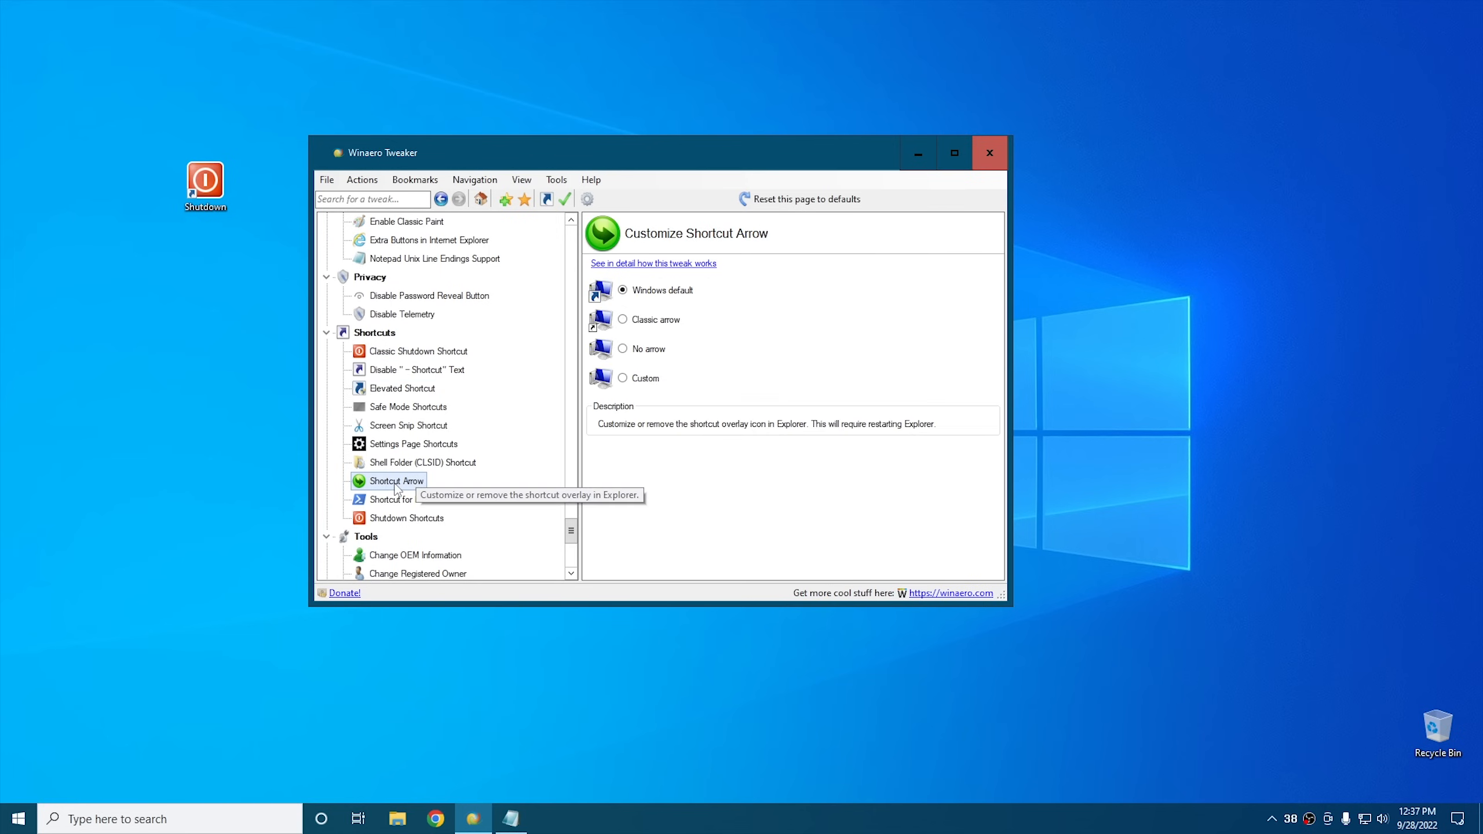
pyautogui.click(622, 319)
pyautogui.click(629, 349)
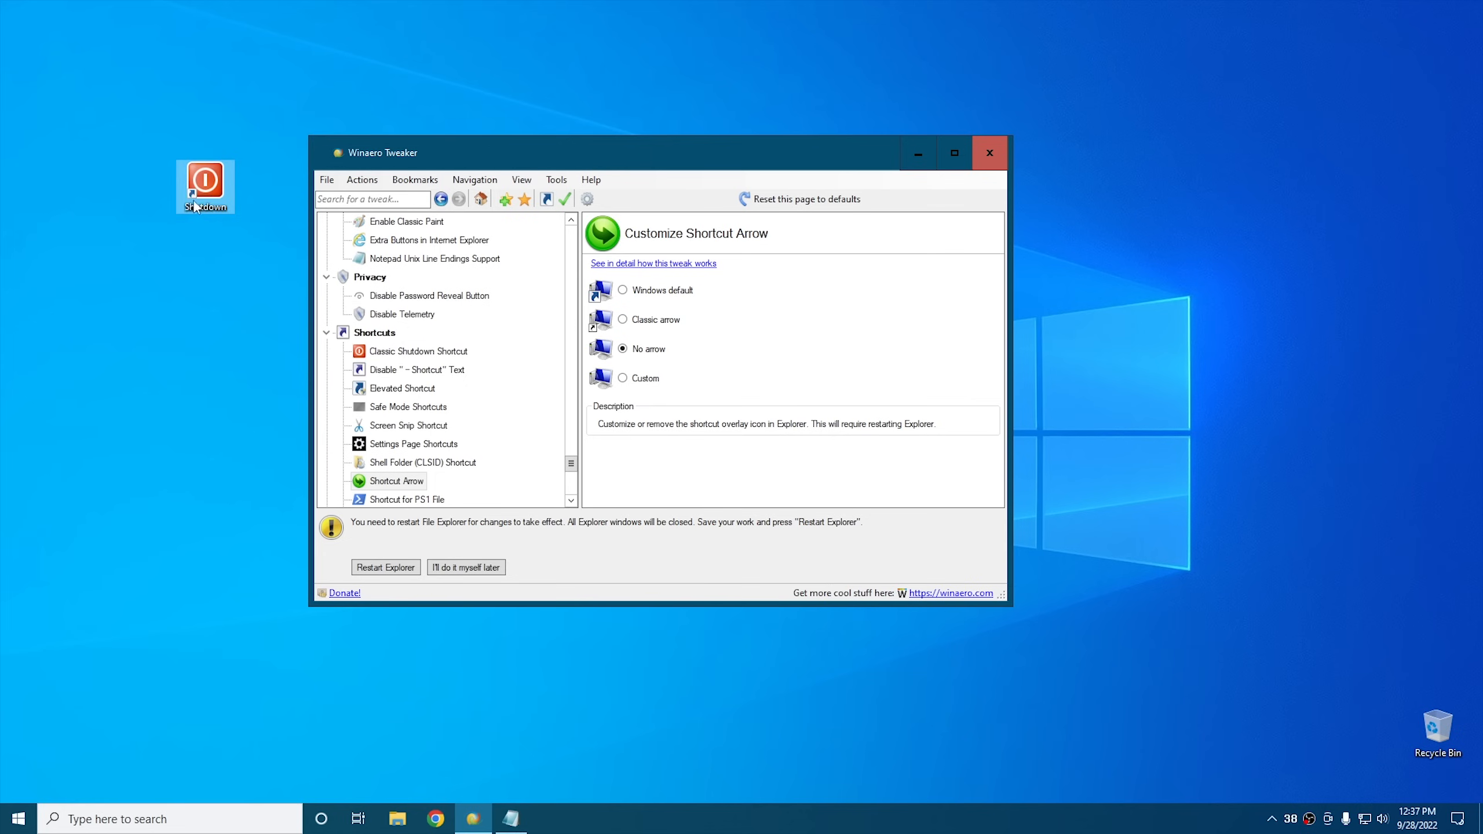
pyautogui.click(394, 567)
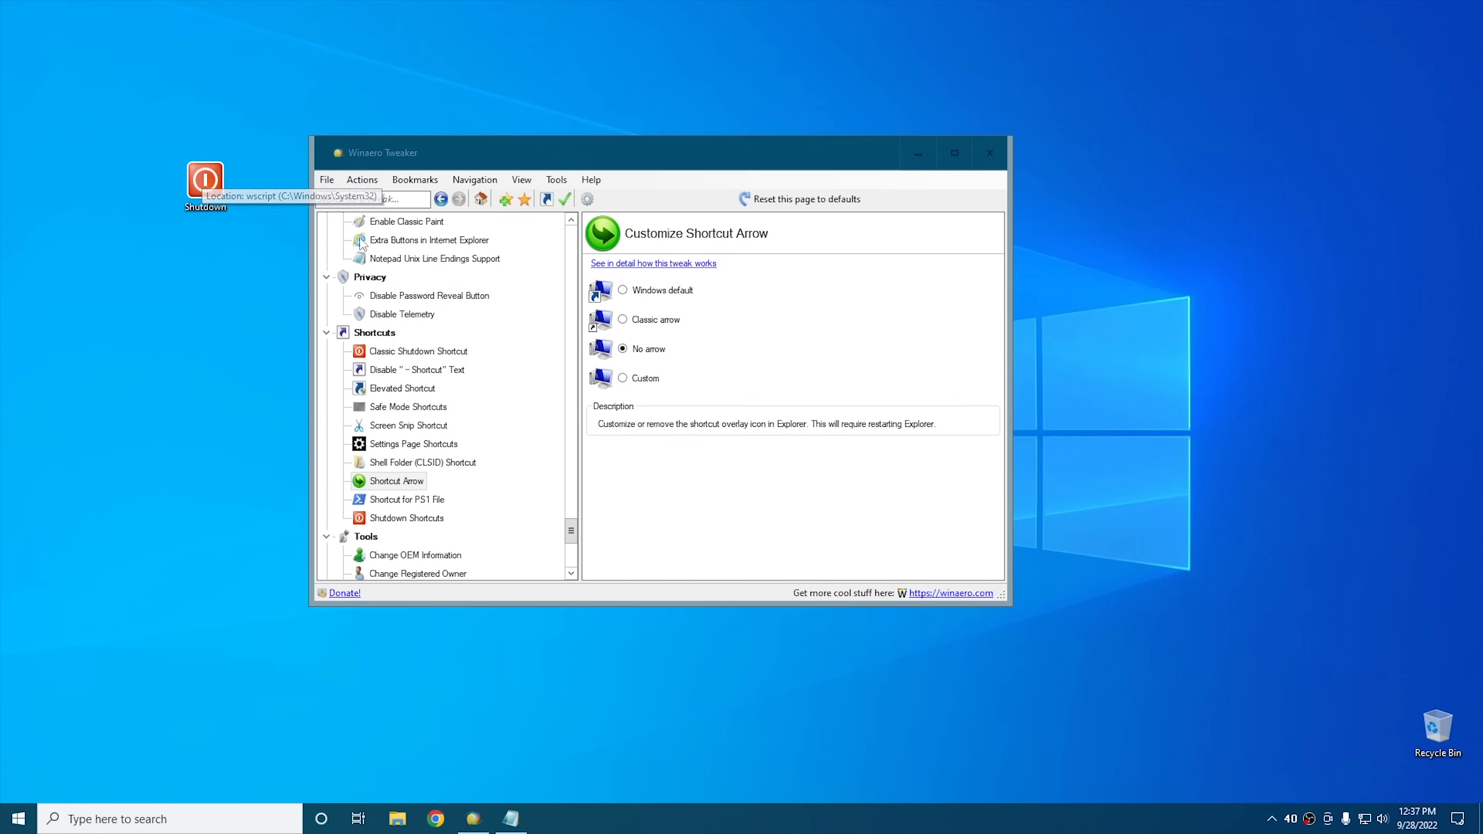
# Create a Restart shortcut on the desktop with the Shutdown Shortcuts tweak and place its icon below the Shutdown icon.
pyautogui.click(406, 517)
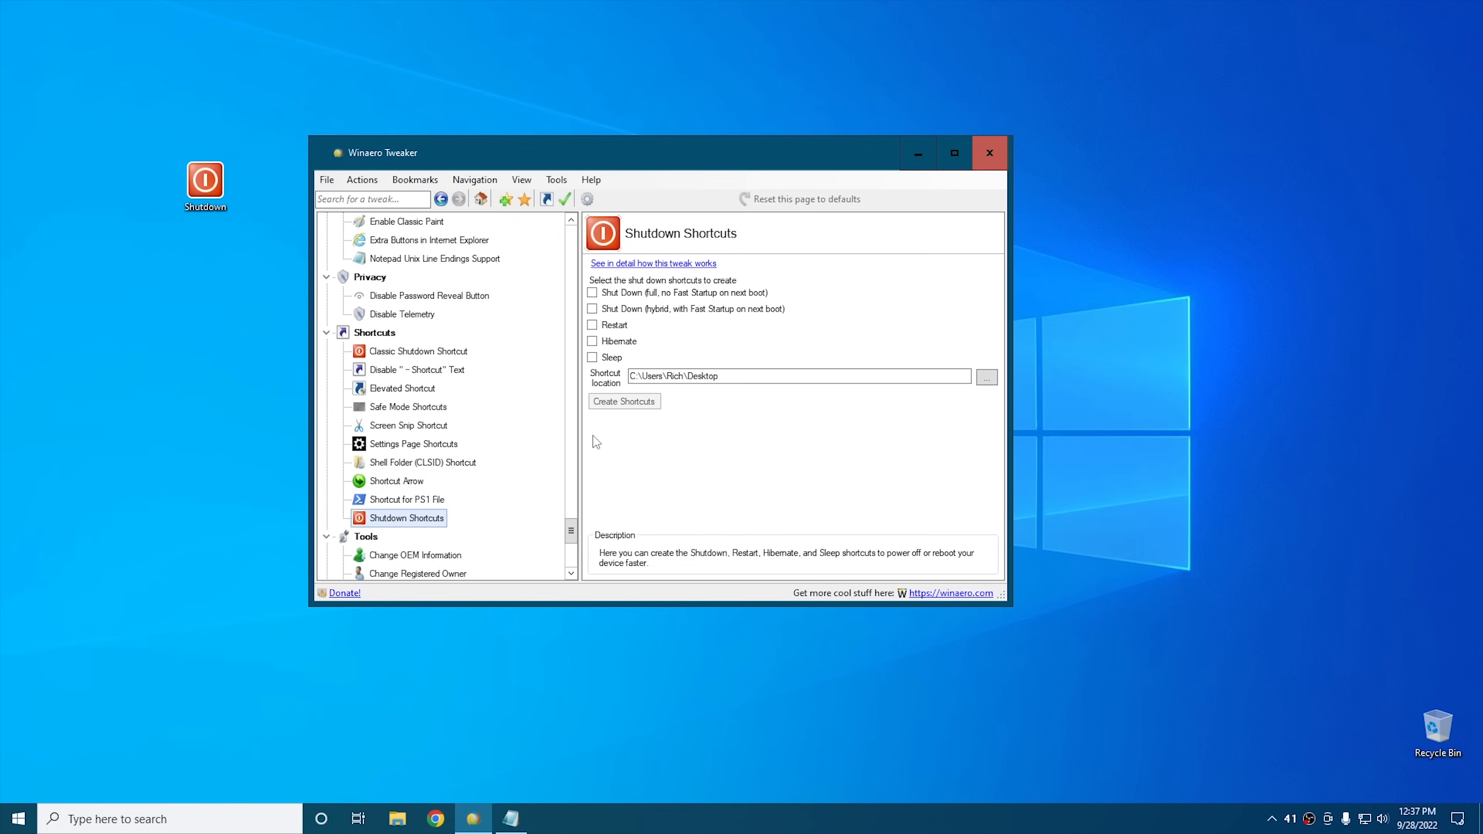
pyautogui.click(592, 326)
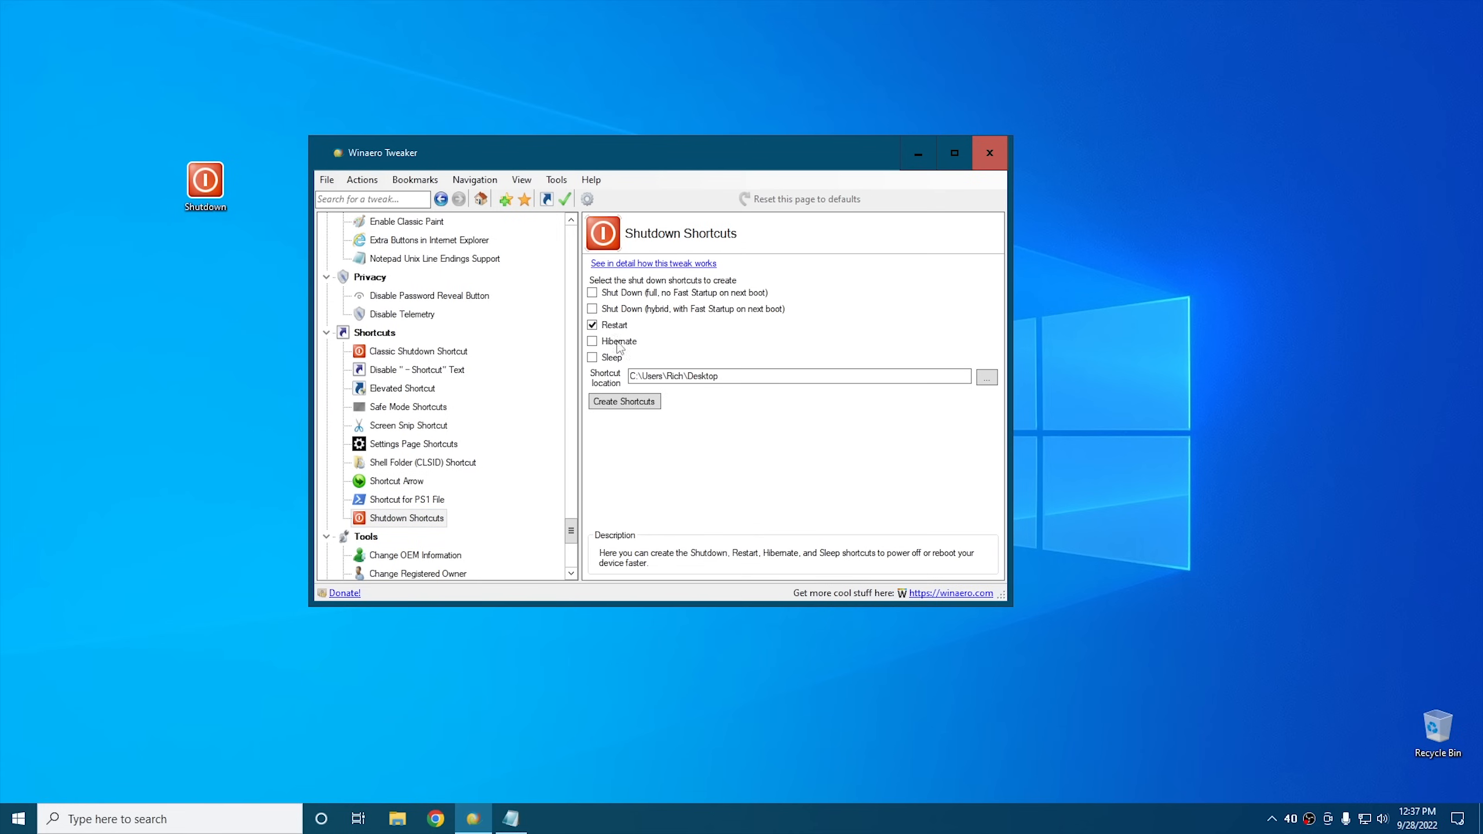
pyautogui.click(635, 407)
pyautogui.click(882, 73)
pyautogui.click(14, 30)
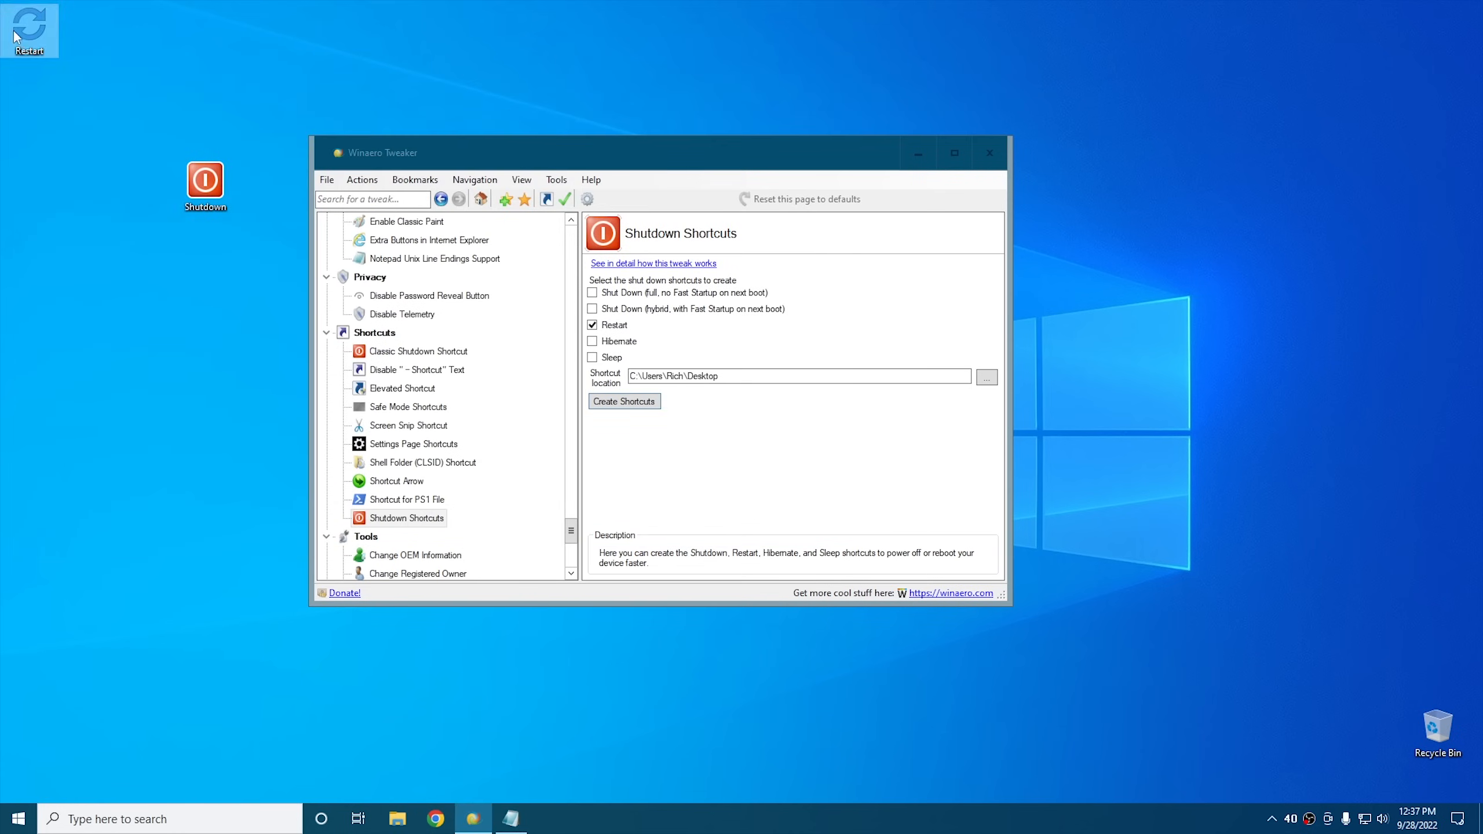
pyautogui.moveTo(203, 263); pyautogui.dragTo(187, 247)
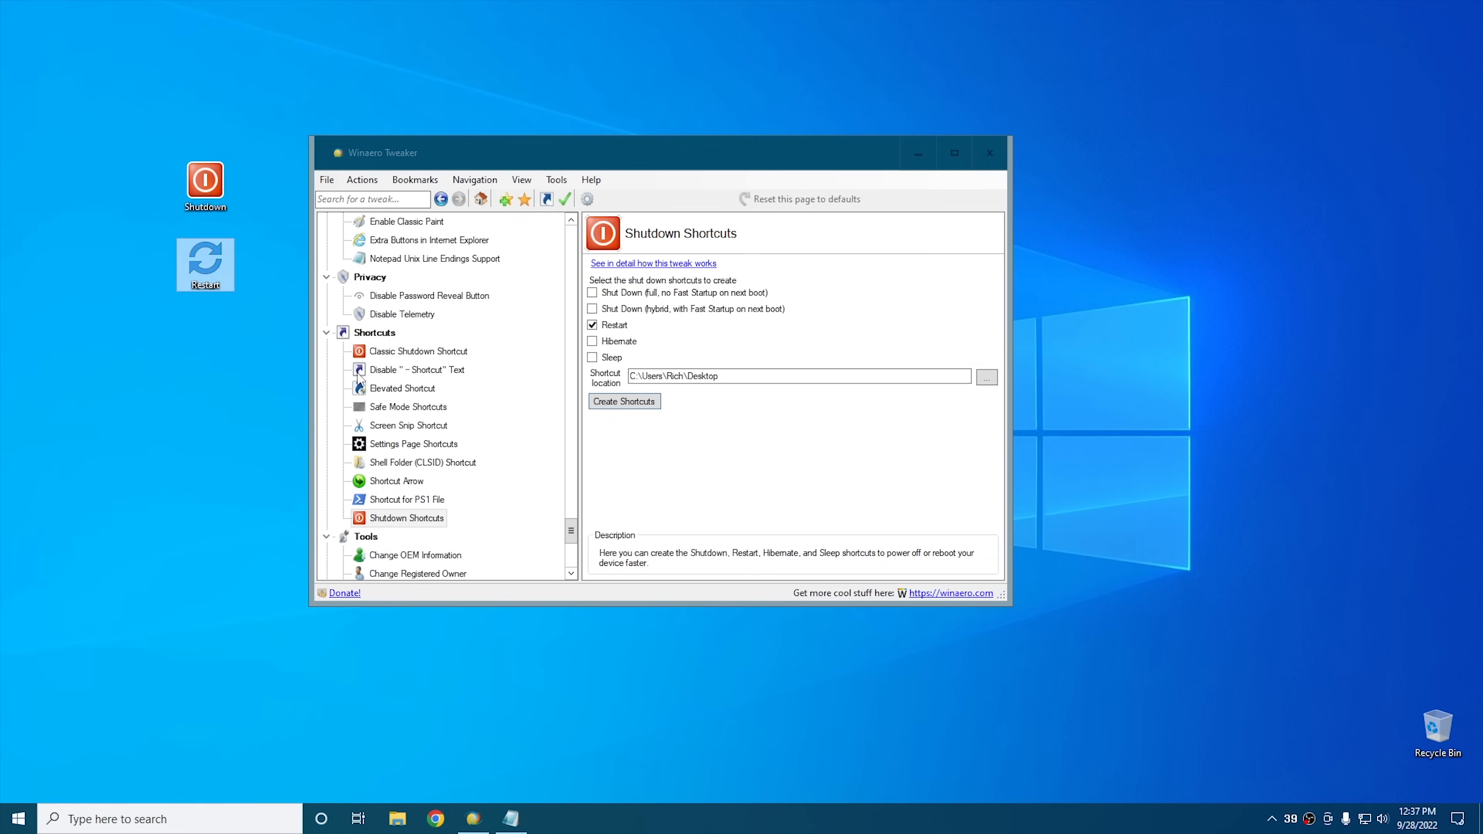
# Create the Safe Mode and Normal Mode shortcuts on the desktop and check both icons.
pyautogui.click(402, 407)
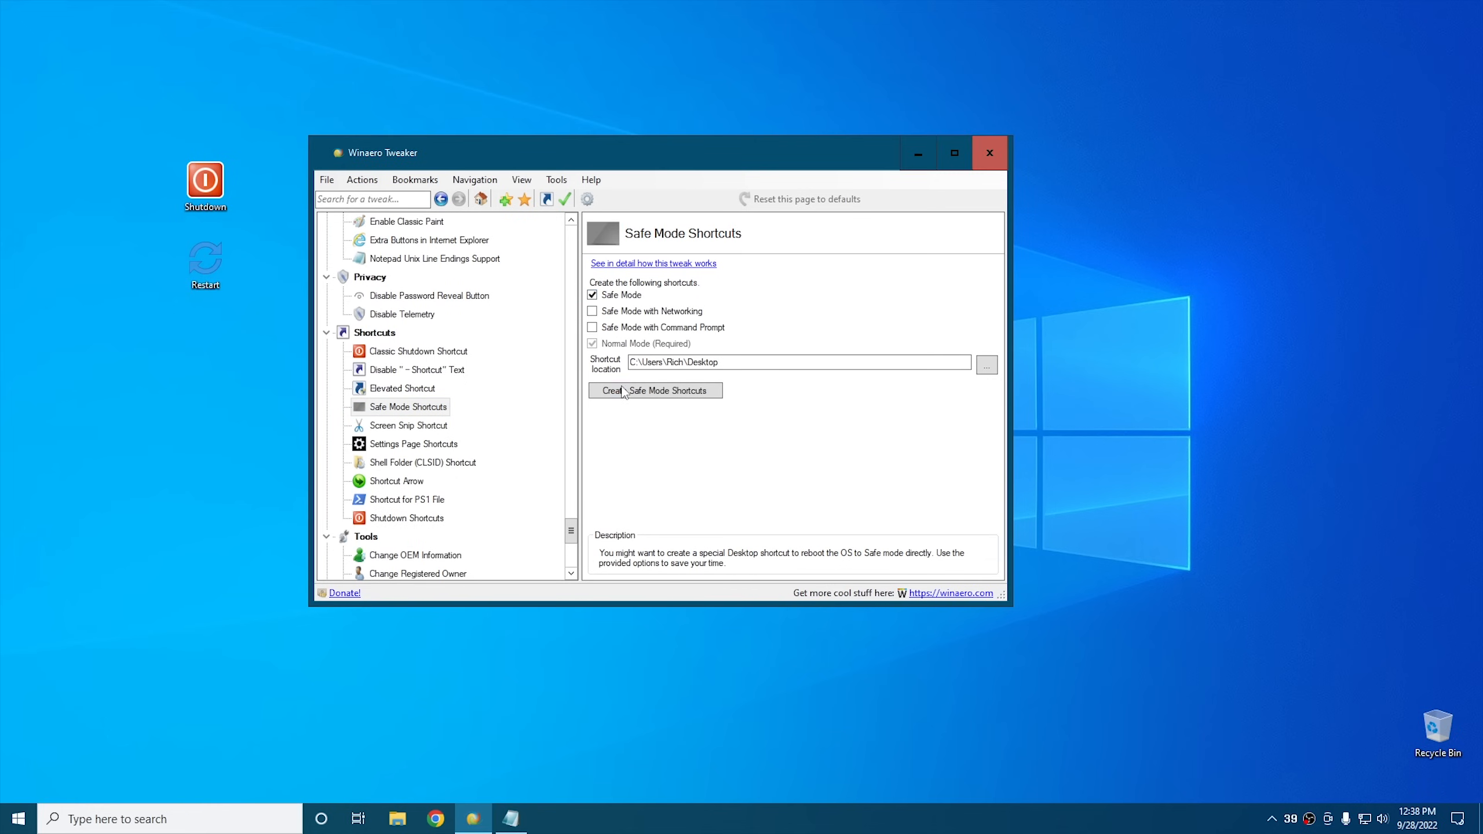
pyautogui.click(643, 397)
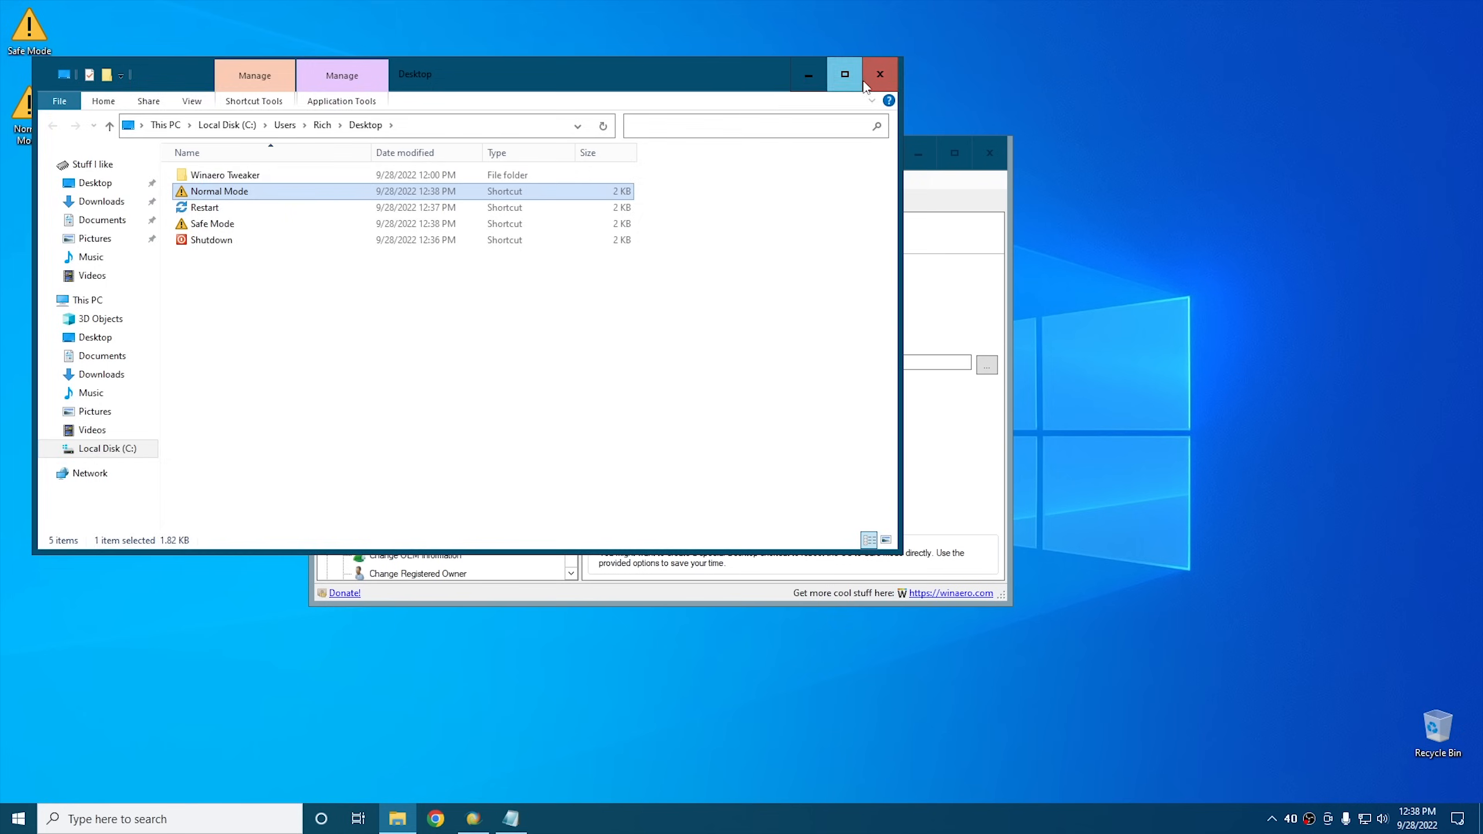
pyautogui.click(880, 74)
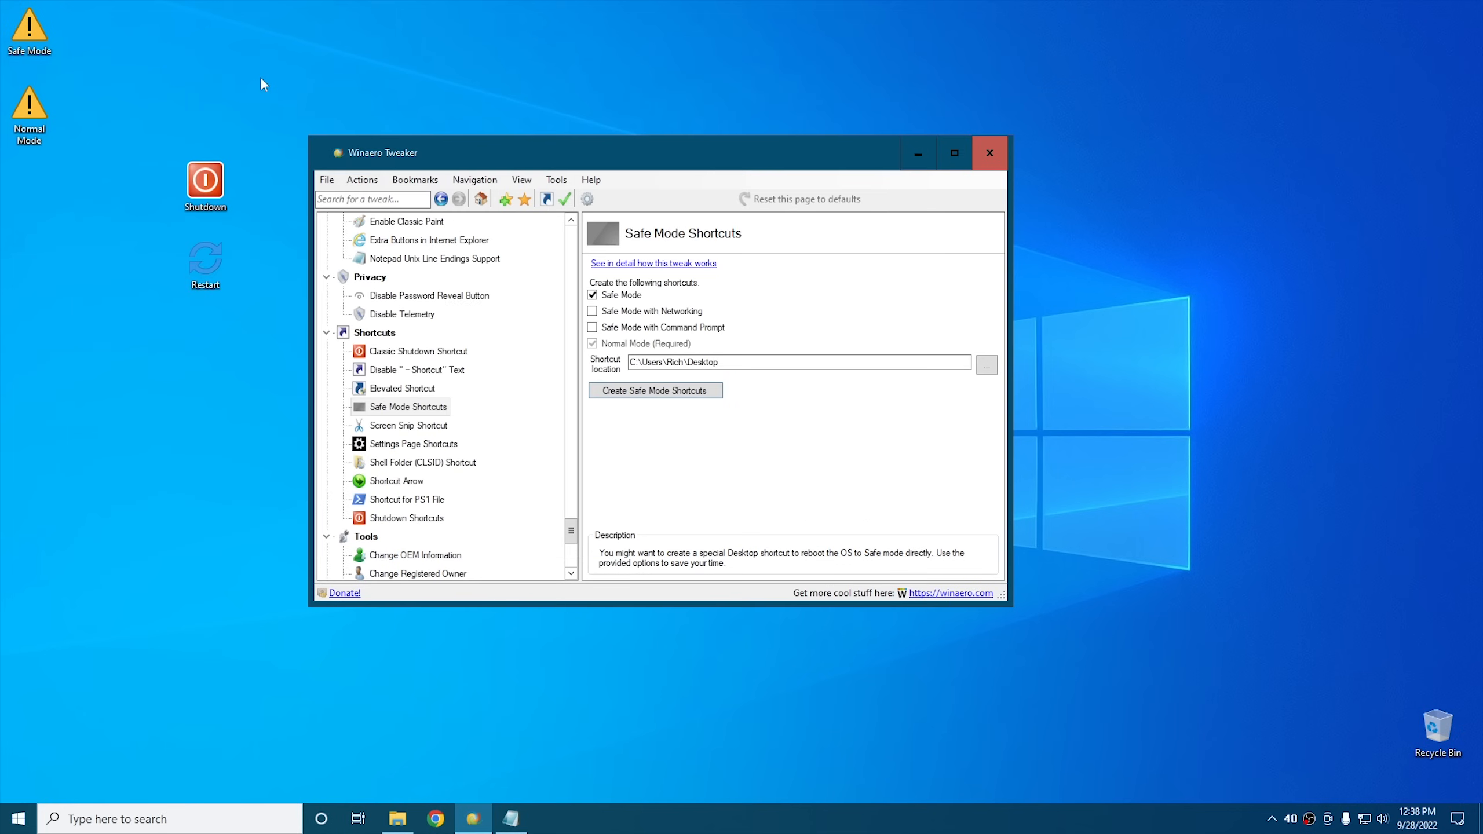
pyautogui.click(33, 33)
pyautogui.click(30, 115)
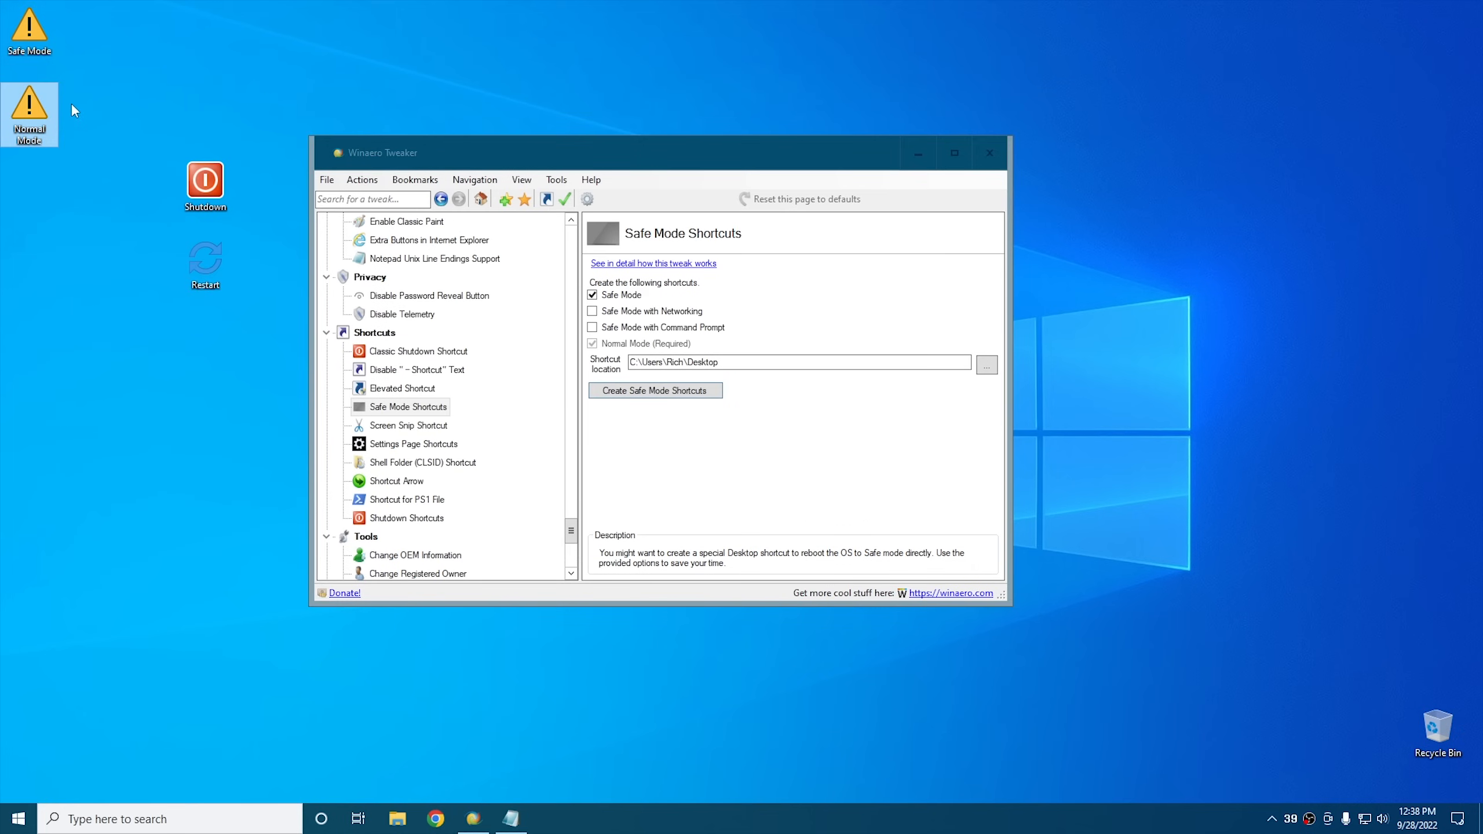
# Examine the Tools tweaks Change OEM Information, System Restore and Reset Local Group Policy.
pyautogui.scroll(-4, 494, 389)
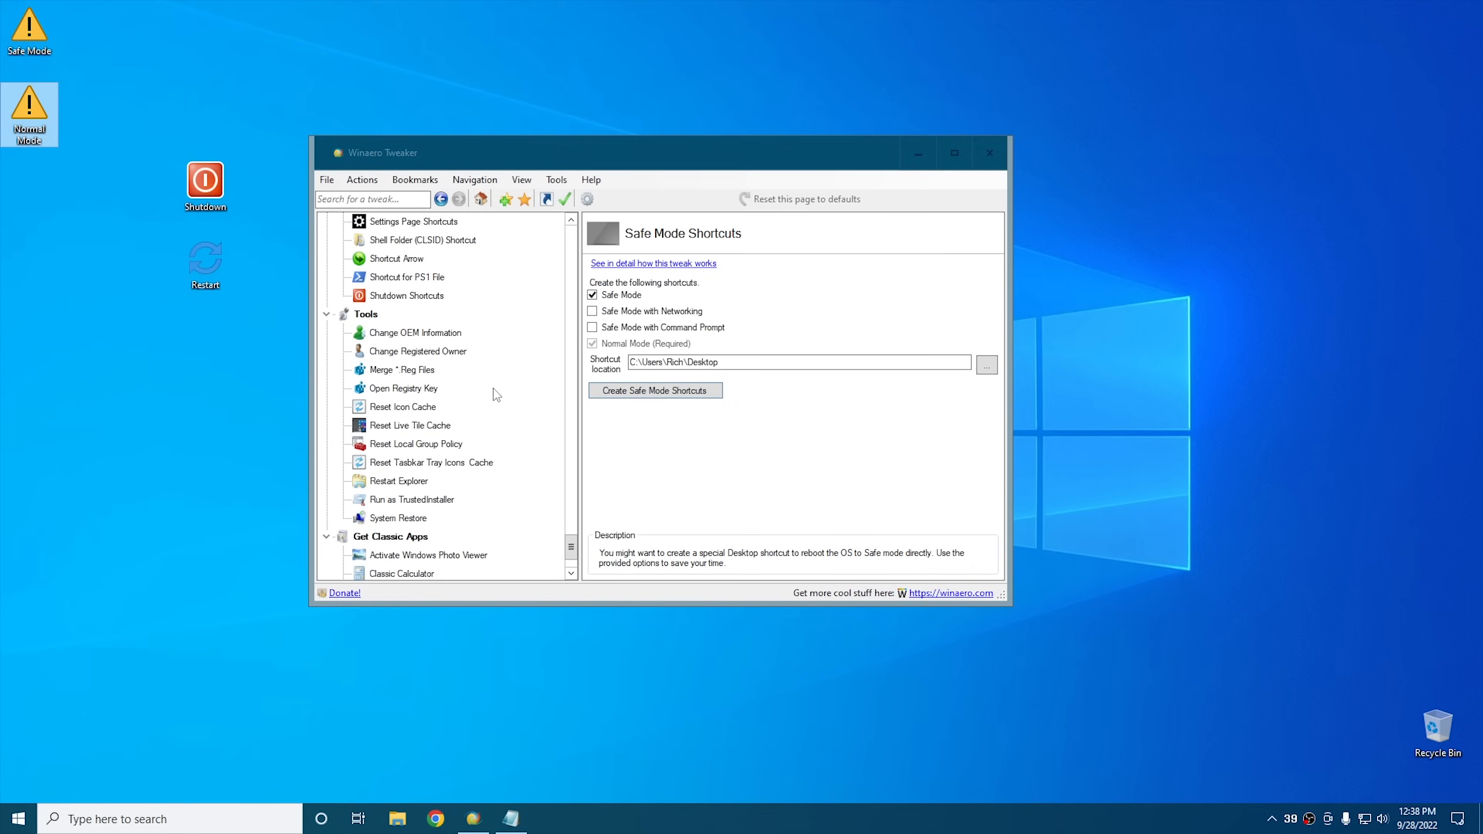
pyautogui.click(408, 335)
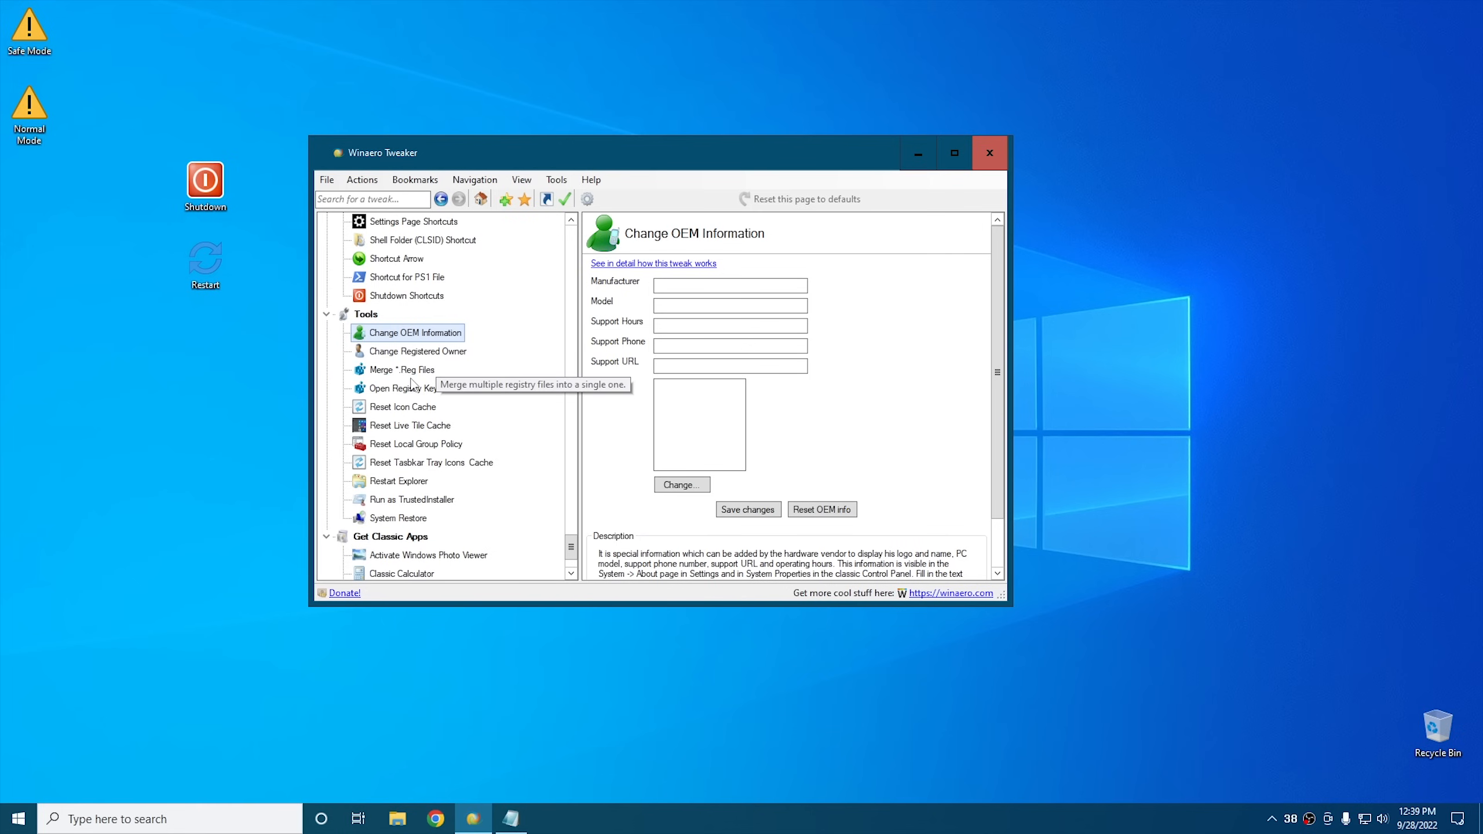
pyautogui.click(410, 525)
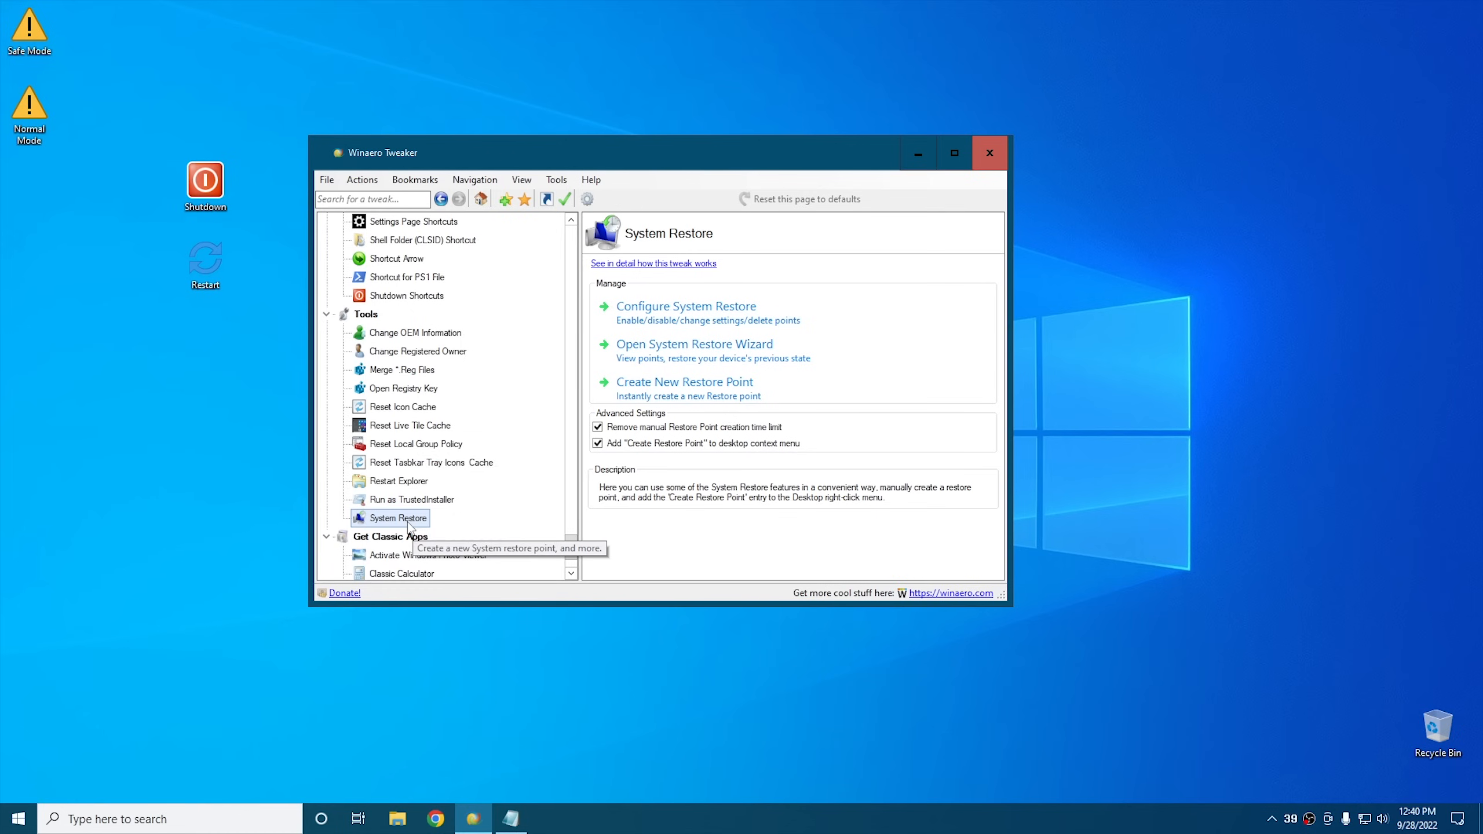
pyautogui.click(389, 445)
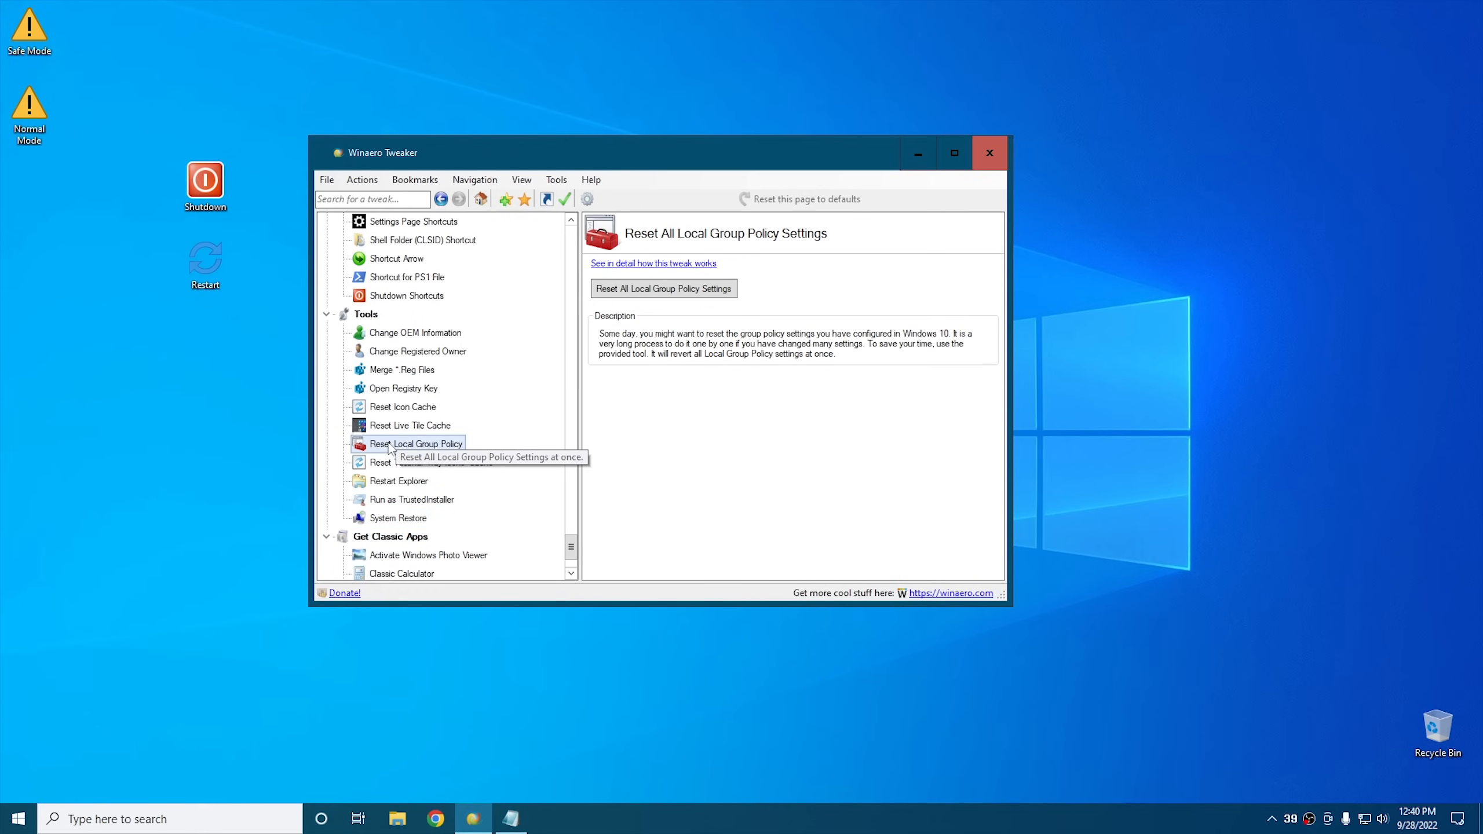
# Examine the Get Classic Apps entries for Windows Photo Viewer, Windows 7 games, Sticky Notes and Desktop Gadgets.
pyautogui.scroll(-2, 497, 424)
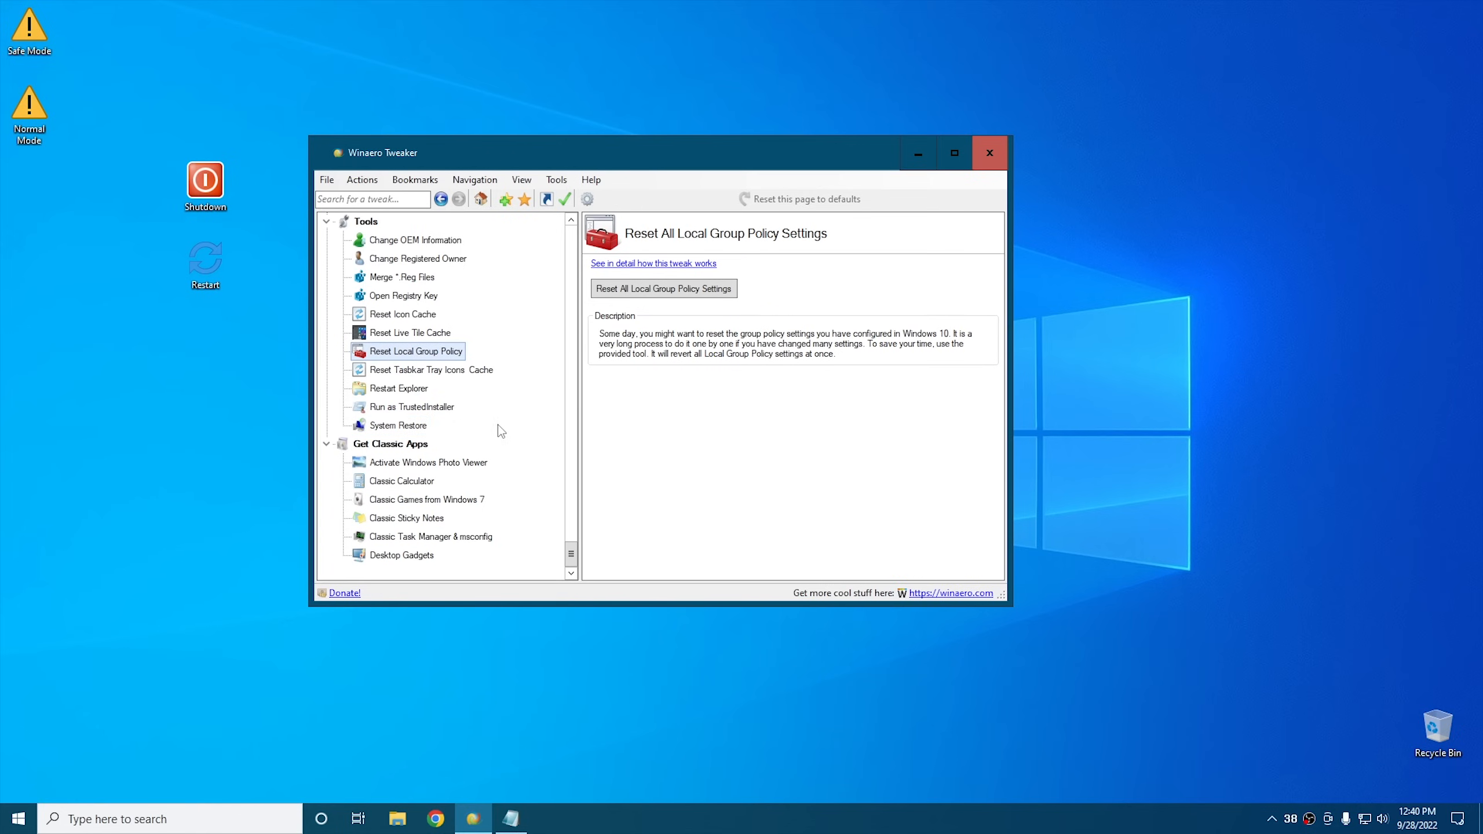
pyautogui.click(391, 449)
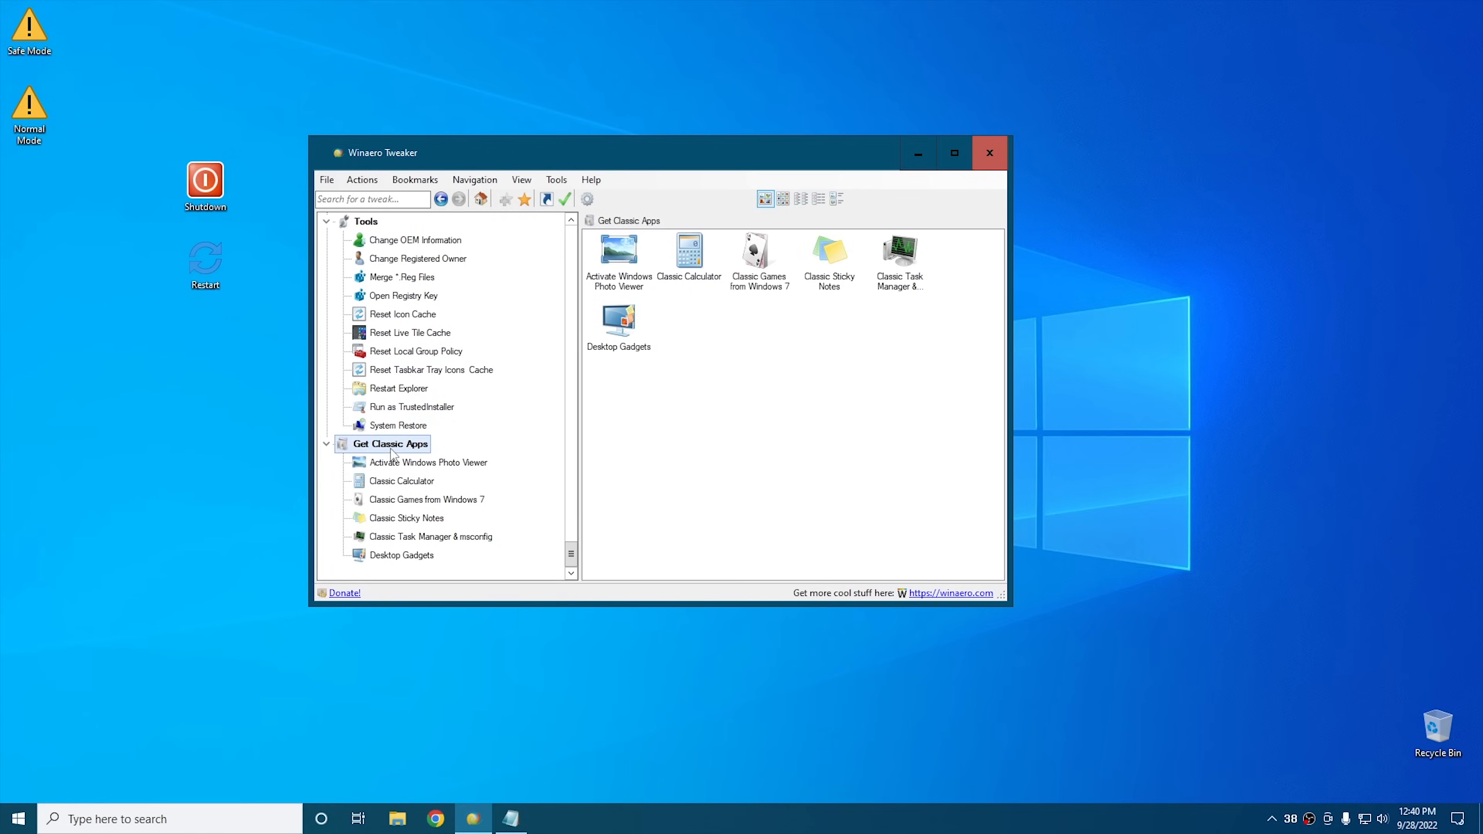
pyautogui.click(403, 462)
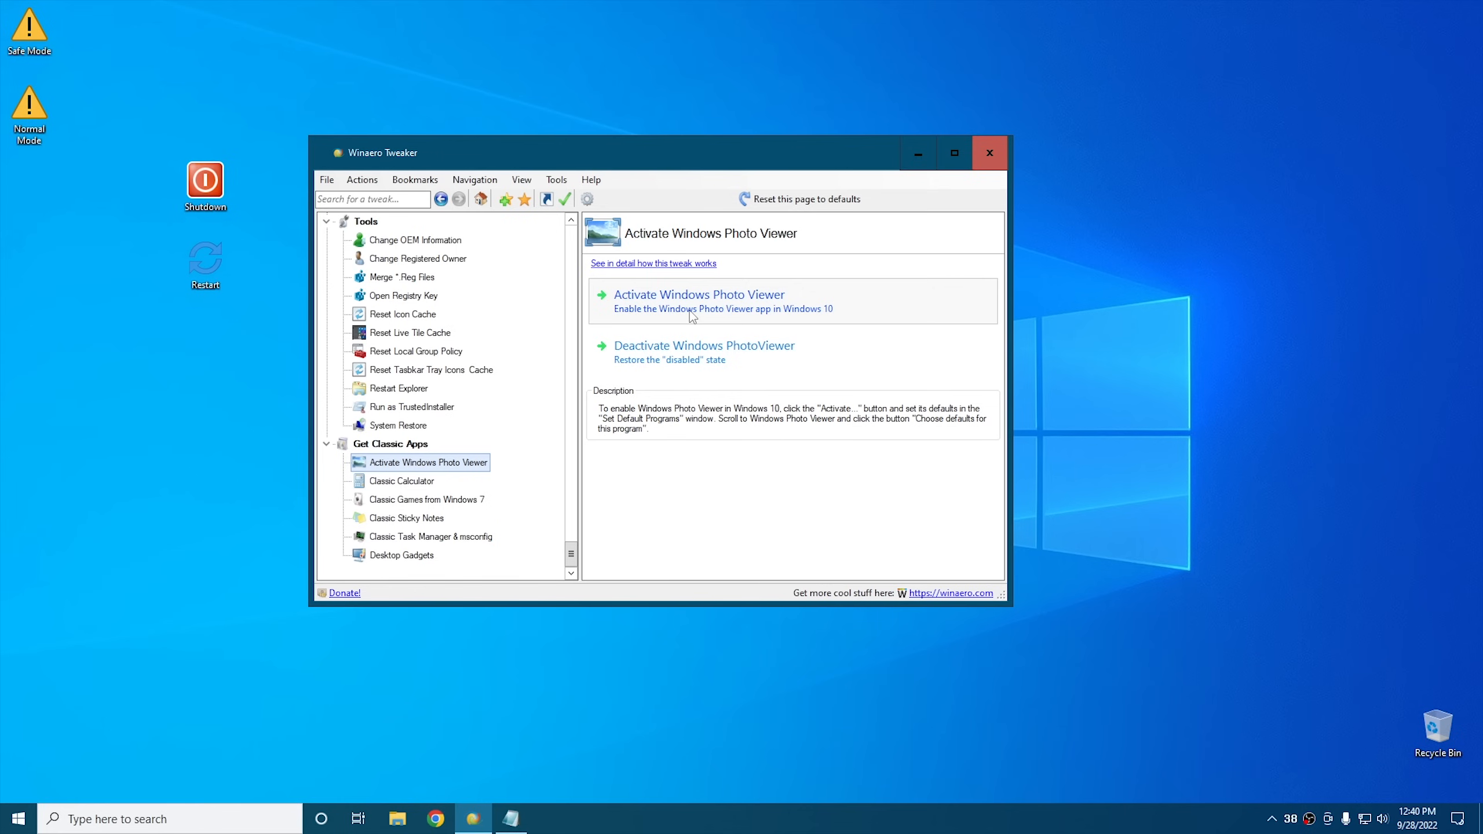
pyautogui.click(397, 501)
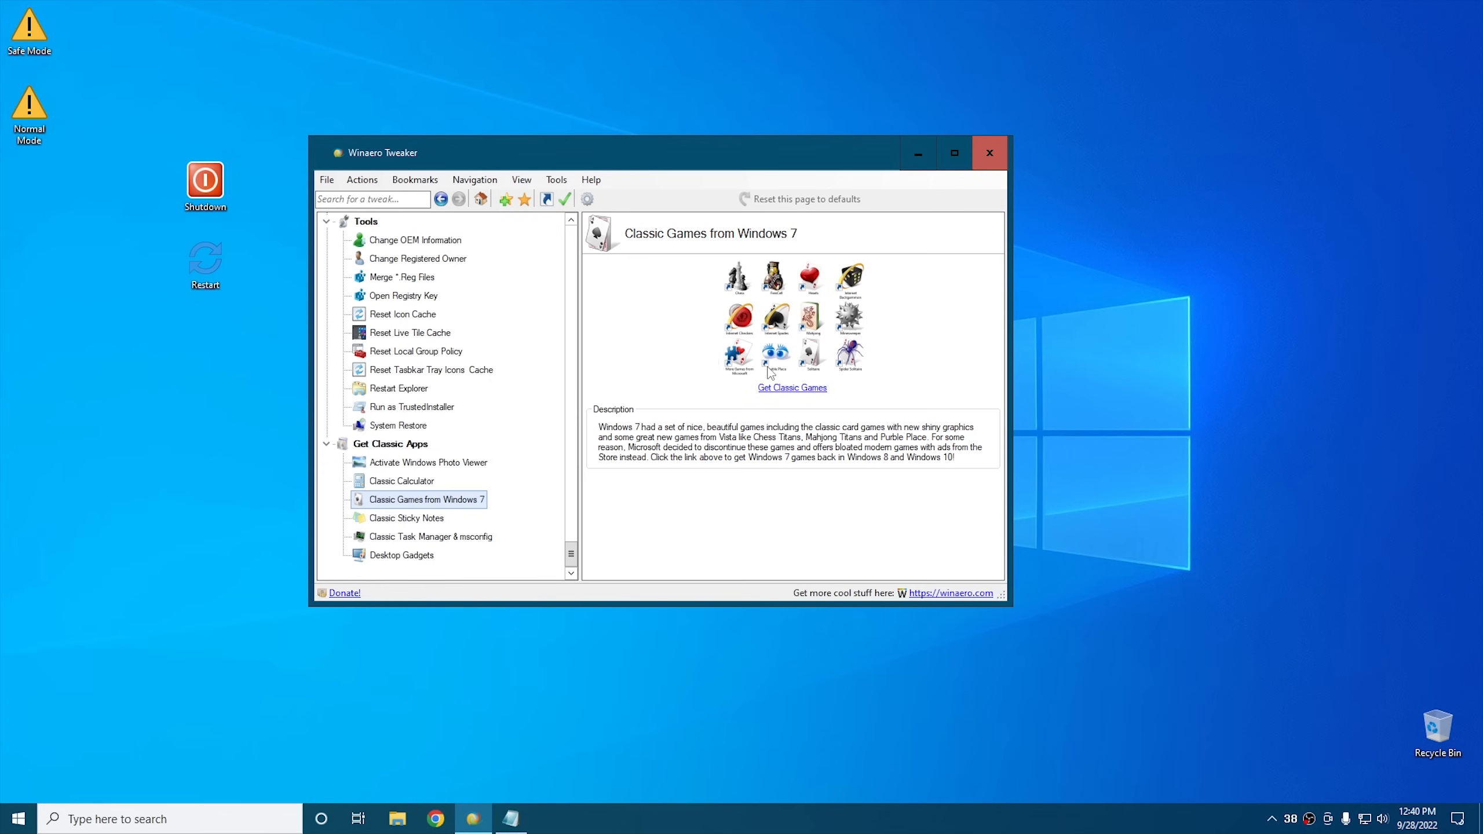
pyautogui.click(412, 518)
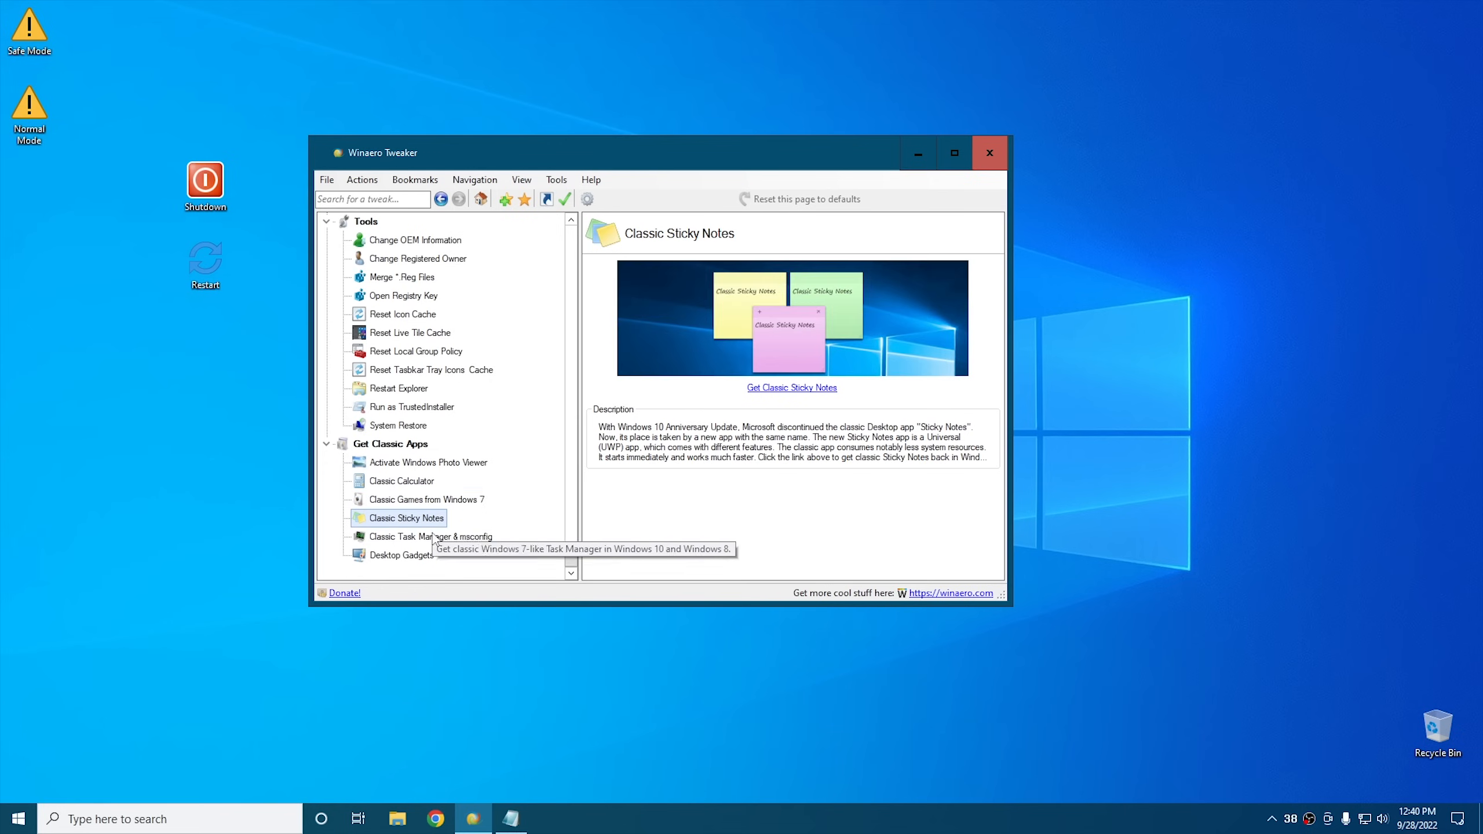
pyautogui.click(420, 555)
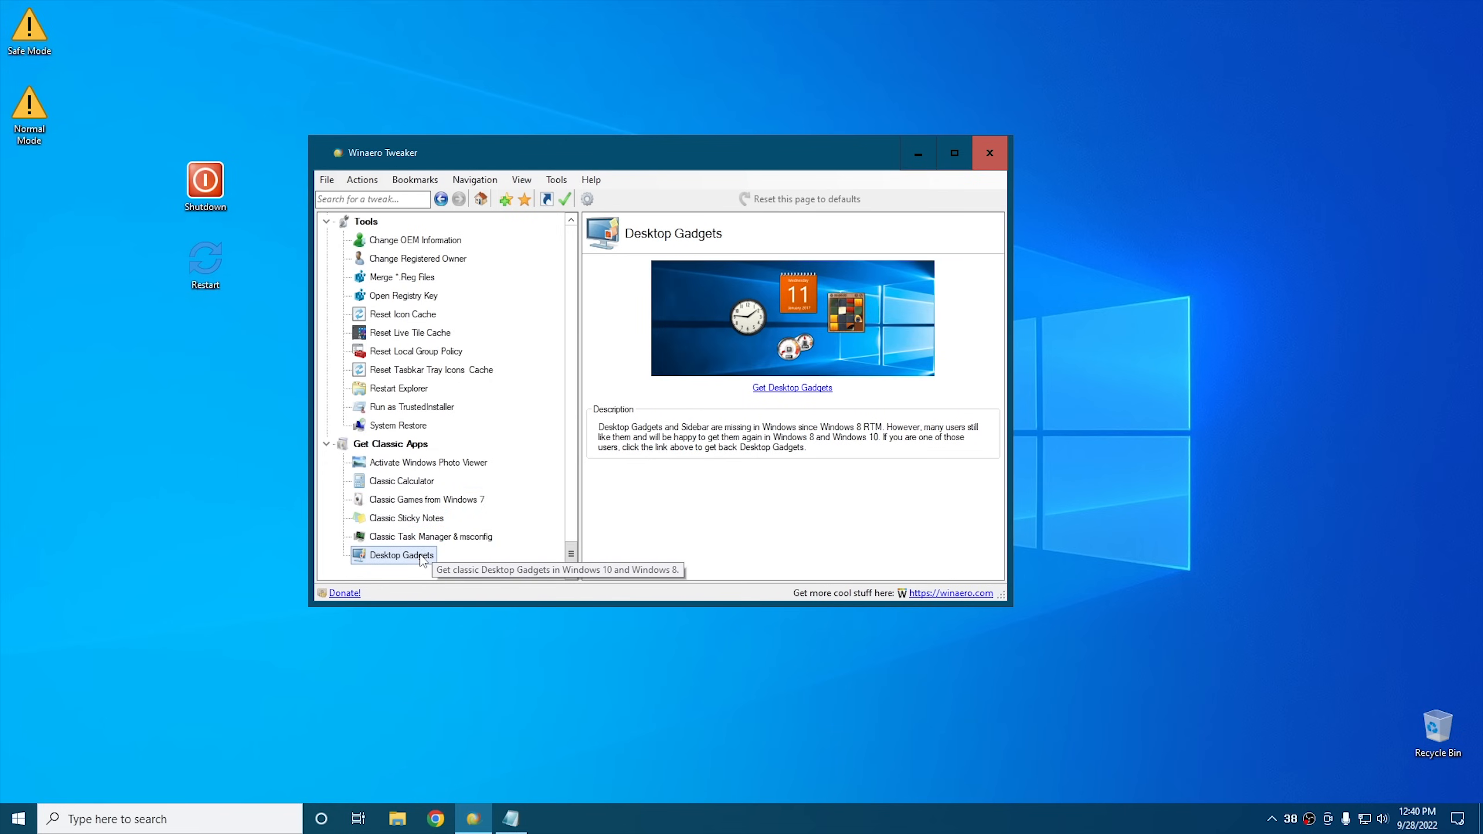